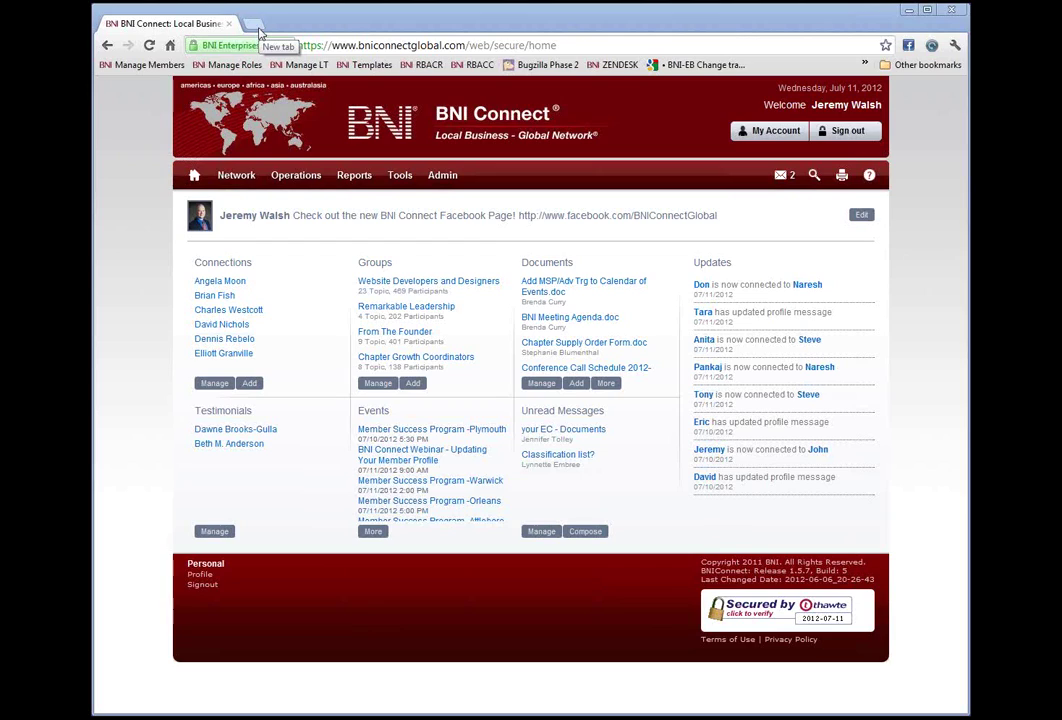
Load the BNI Rhode Island website, bniri.com, in a new browser tab.
left_click(258, 24)
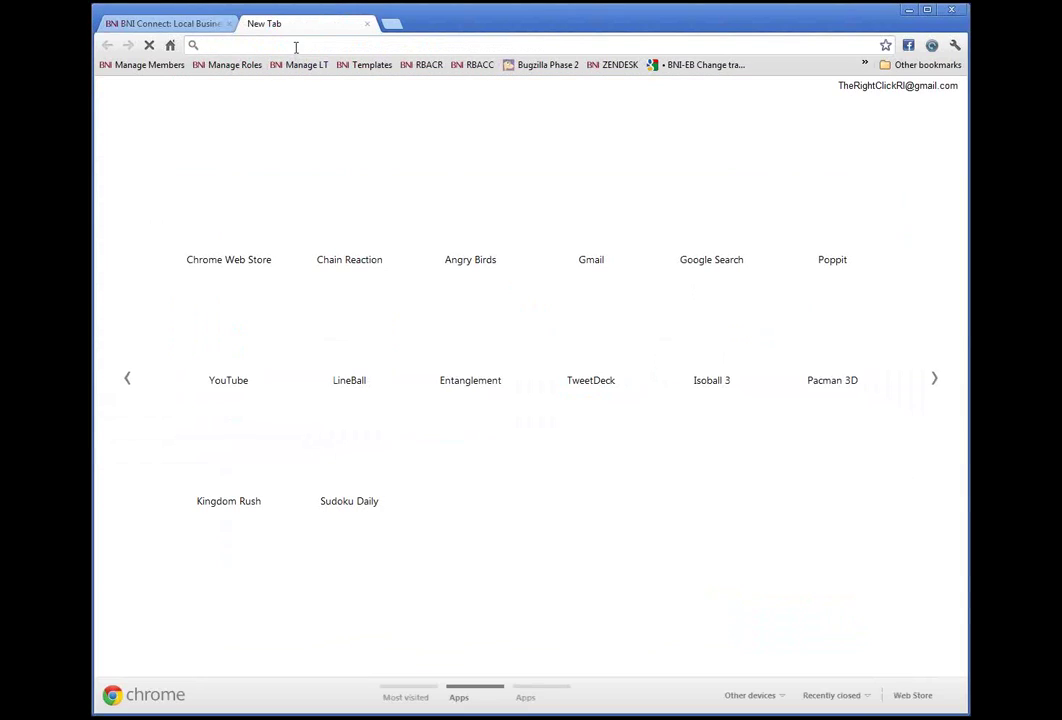
type("bniri")
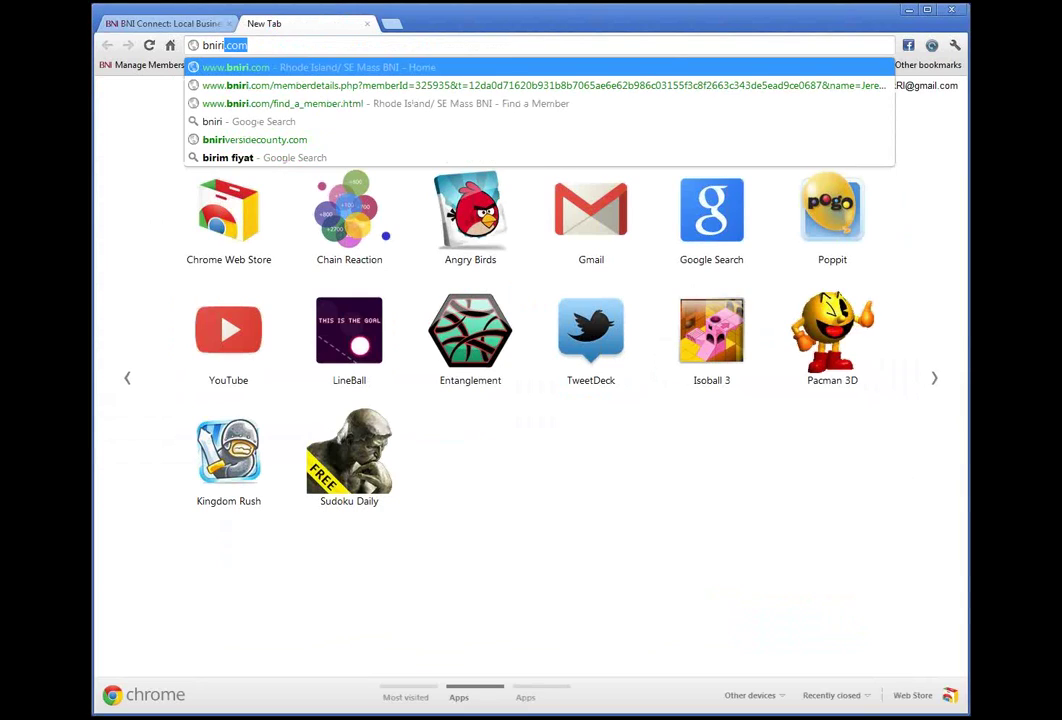
key("Return")
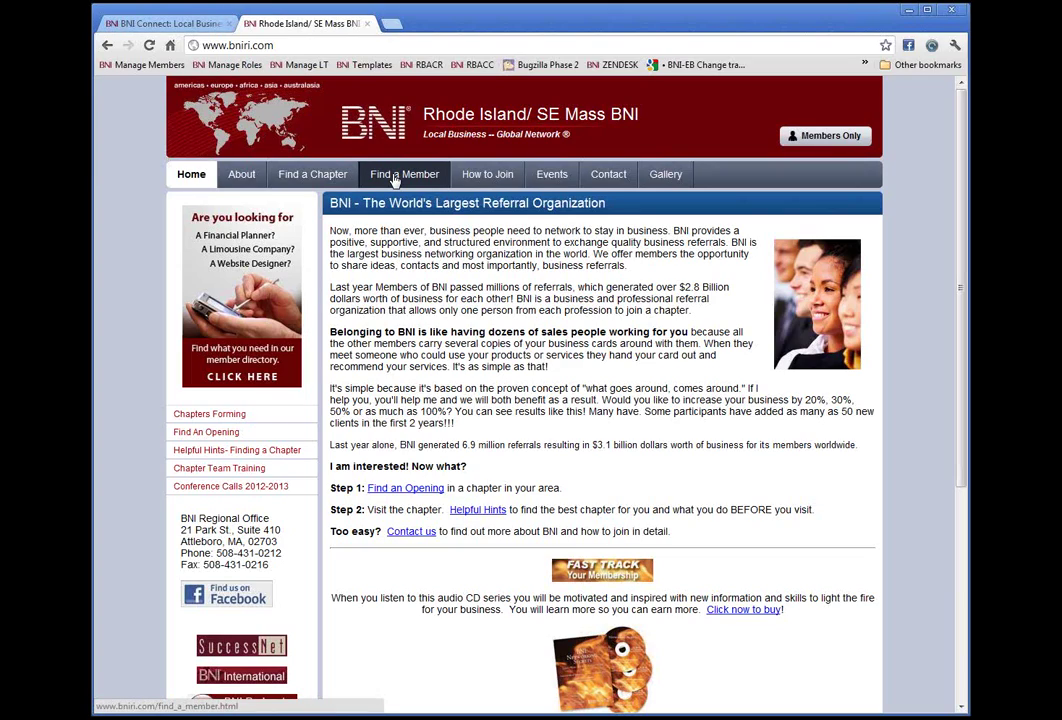
Search bniri.com's Find a Member by last name and open the Wakefield accounting member's details page.
left_click(396, 176)
left_click(590, 420)
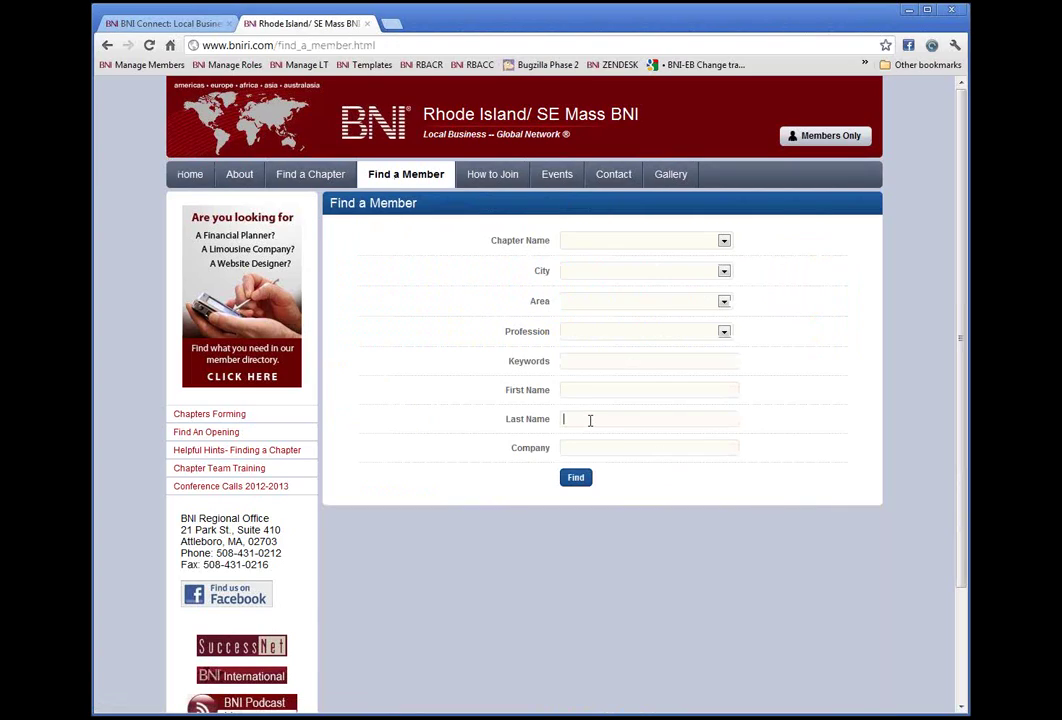
type("zib")
key("Down")
key("Return")
left_click(576, 477)
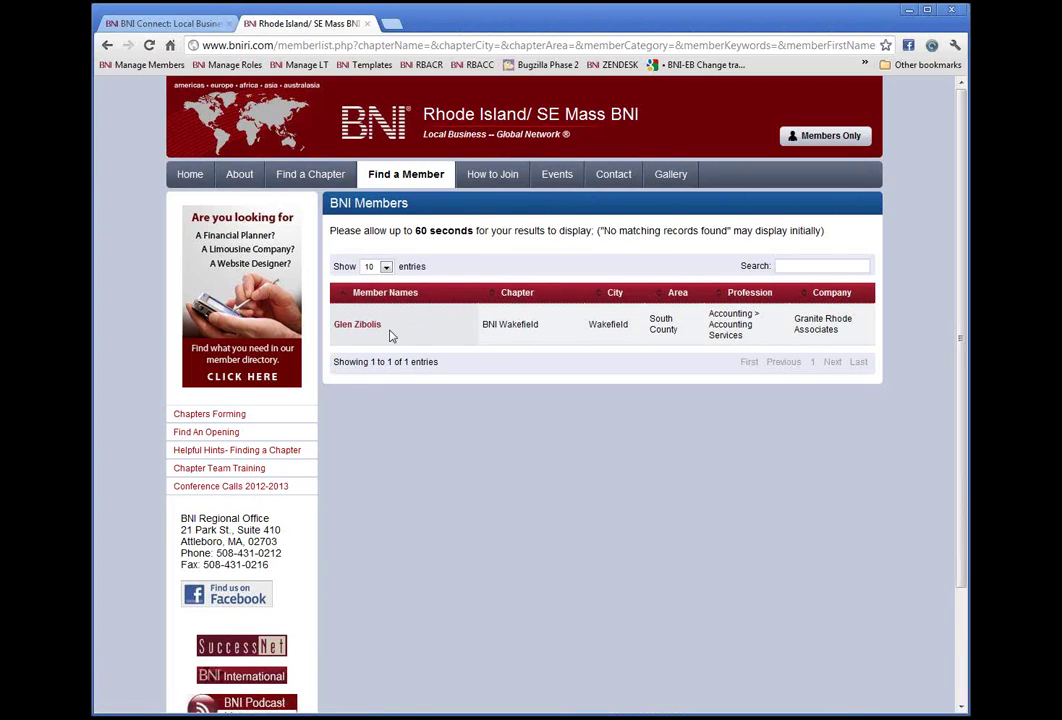
left_click(356, 326)
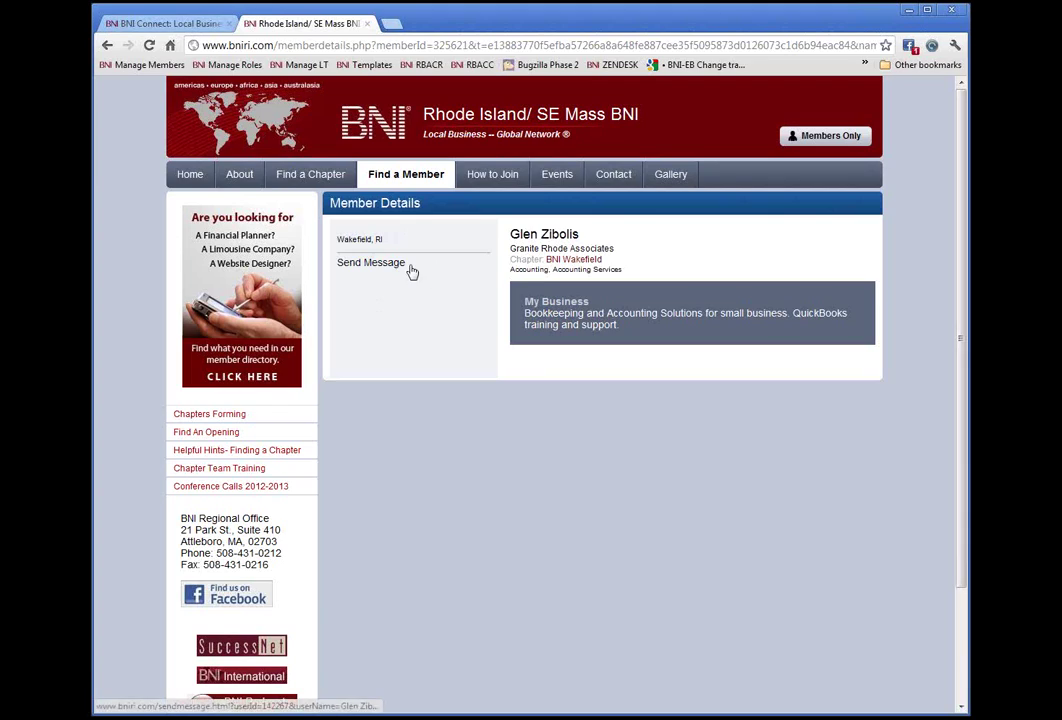
Look up the profile owner by last name on bniri.com, view their public page, then return to BNI Connect.
left_click(410, 178)
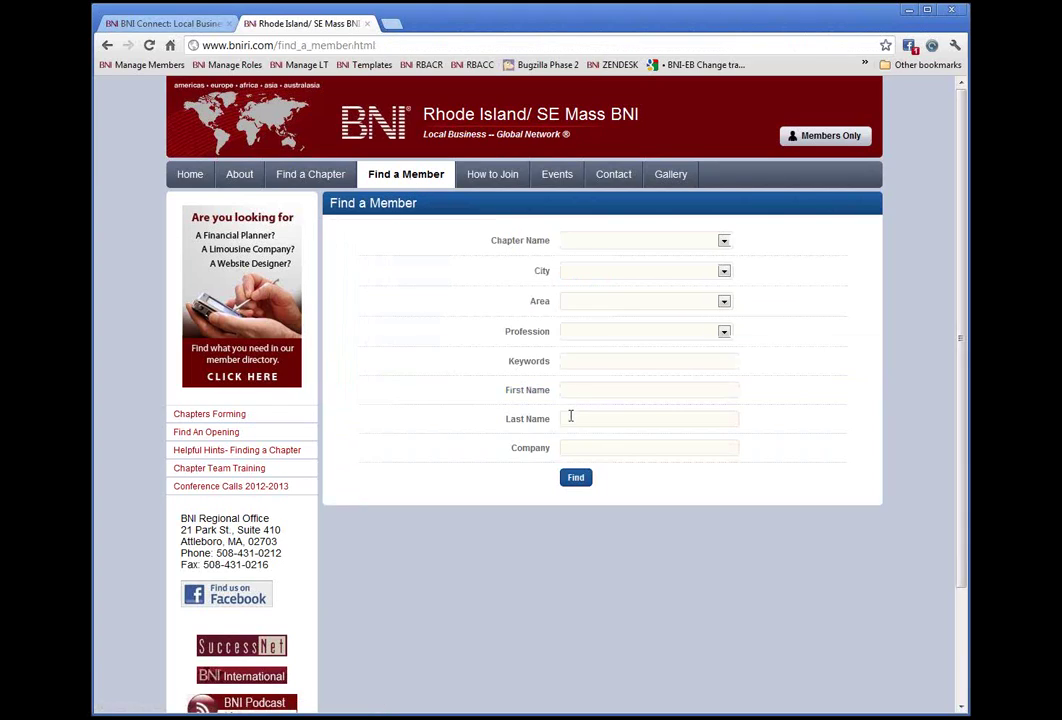
left_click(575, 419)
type("walsh")
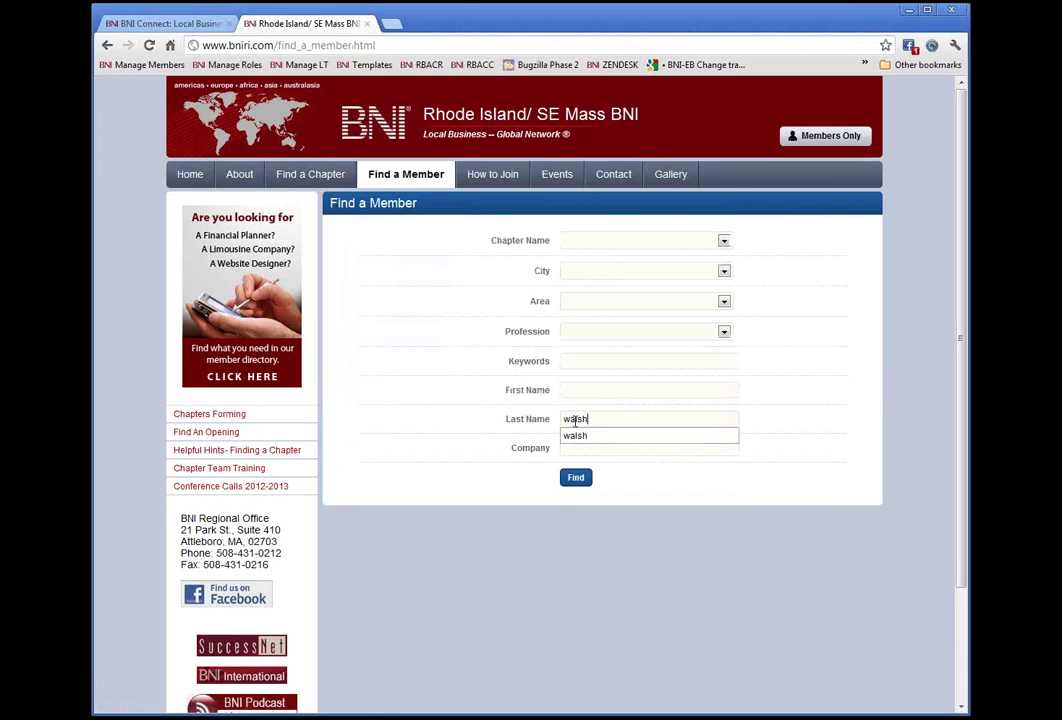
key("Return")
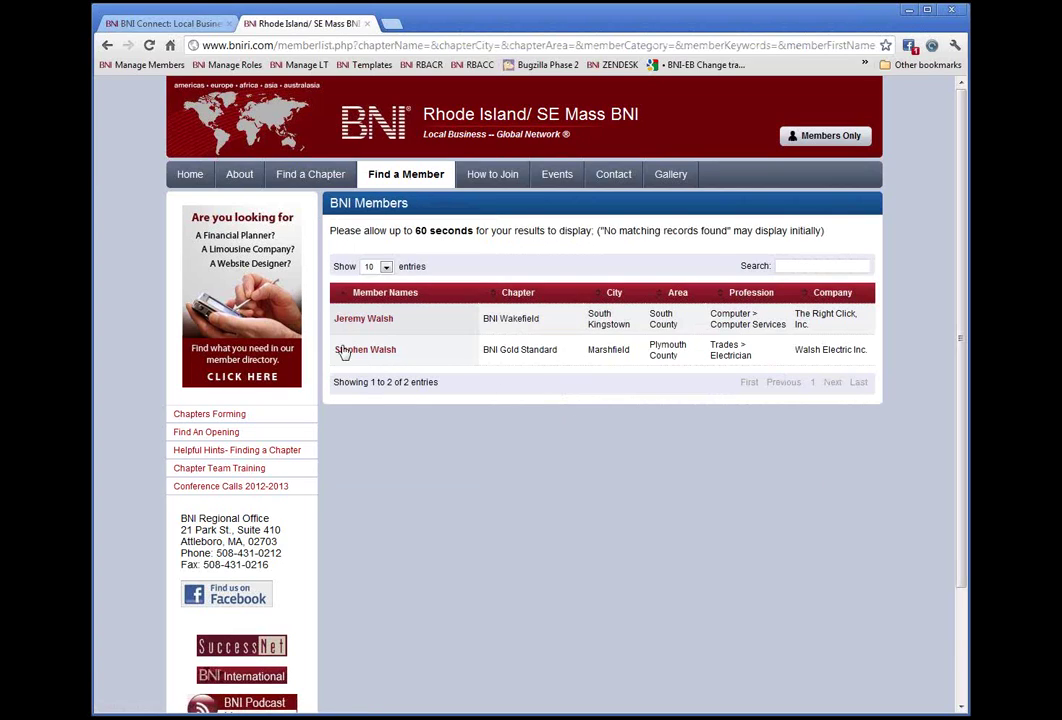
left_click(363, 320)
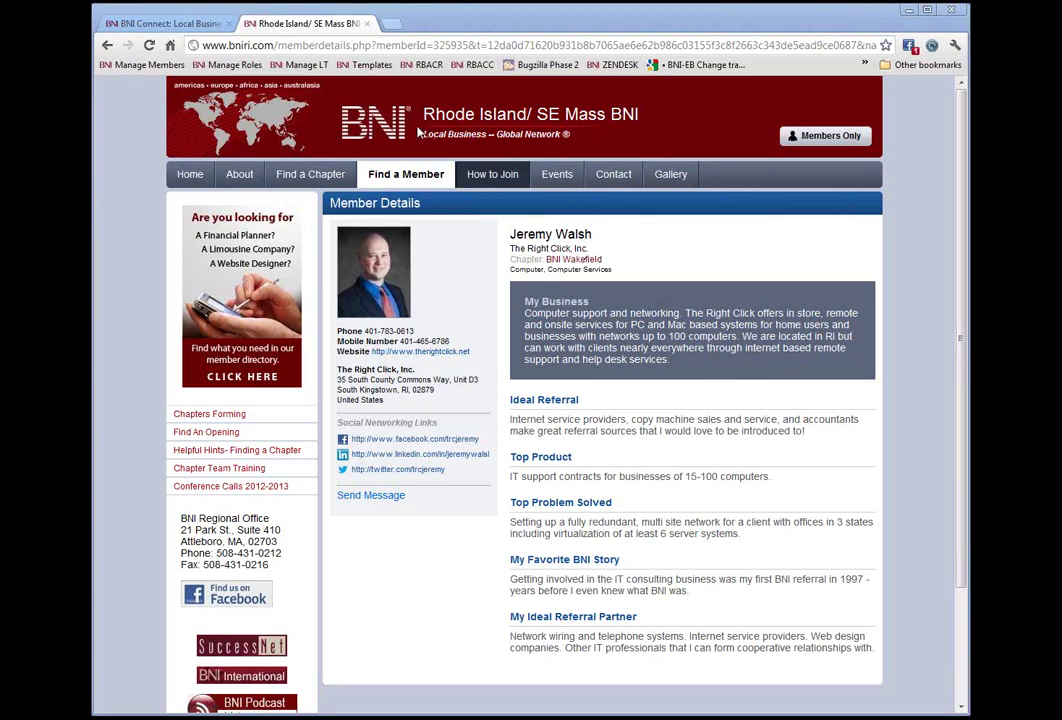
left_click(163, 24)
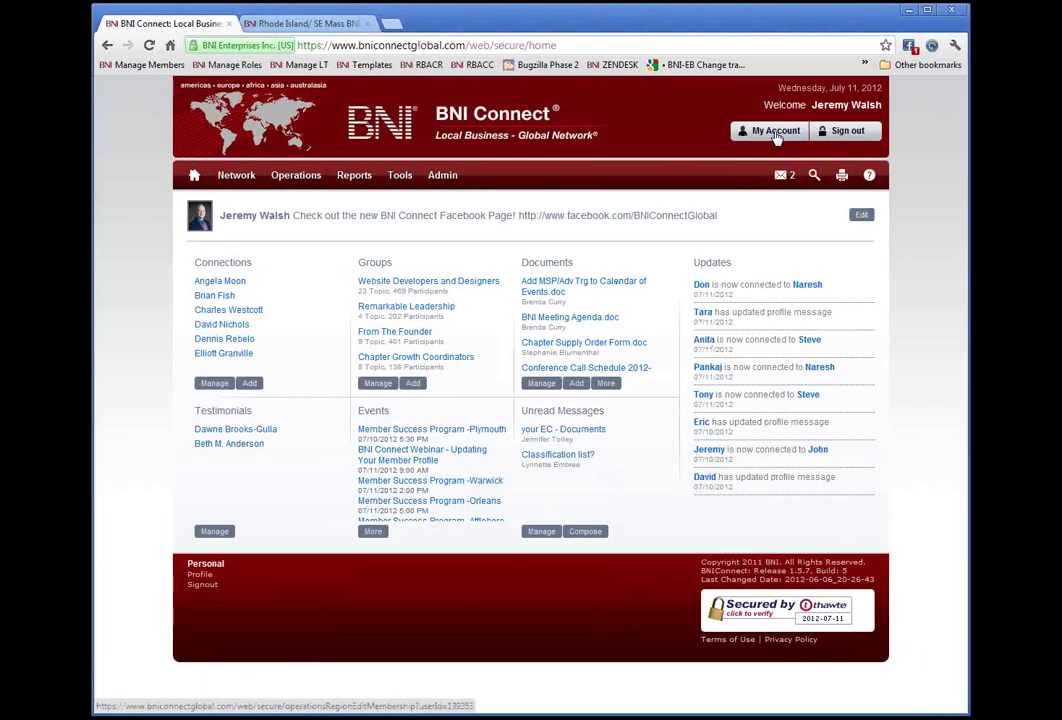
Open the Edit Profile page from My Account in BNI Connect.
left_click(777, 134)
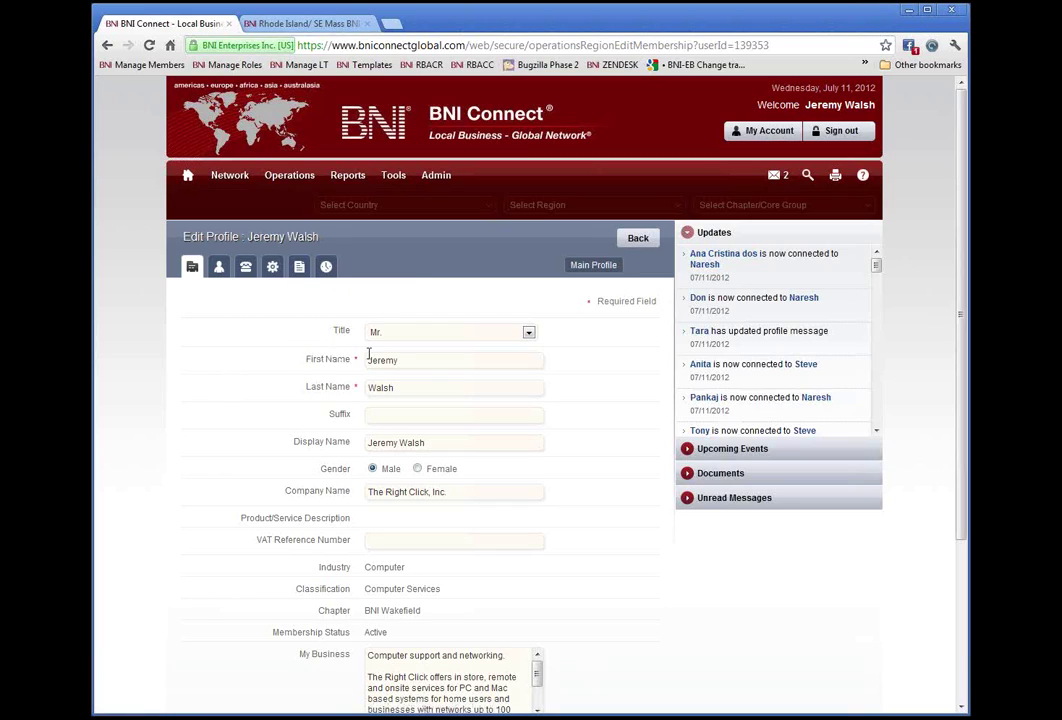
scroll(866, 289, "down", 2)
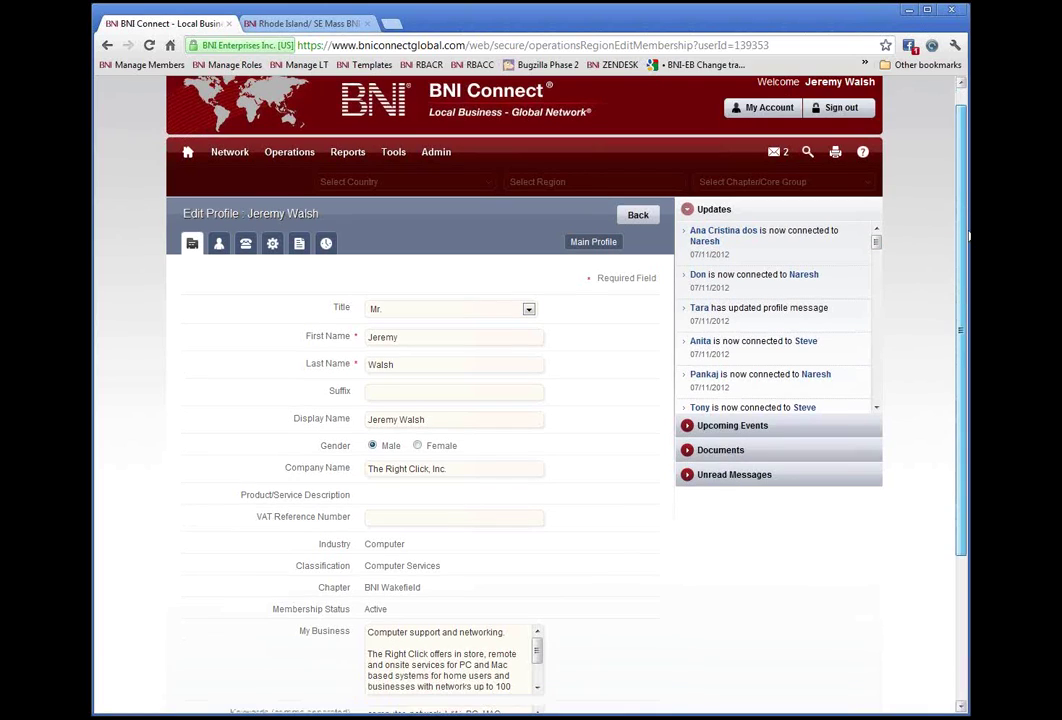
scroll(462, 193, "down", 1)
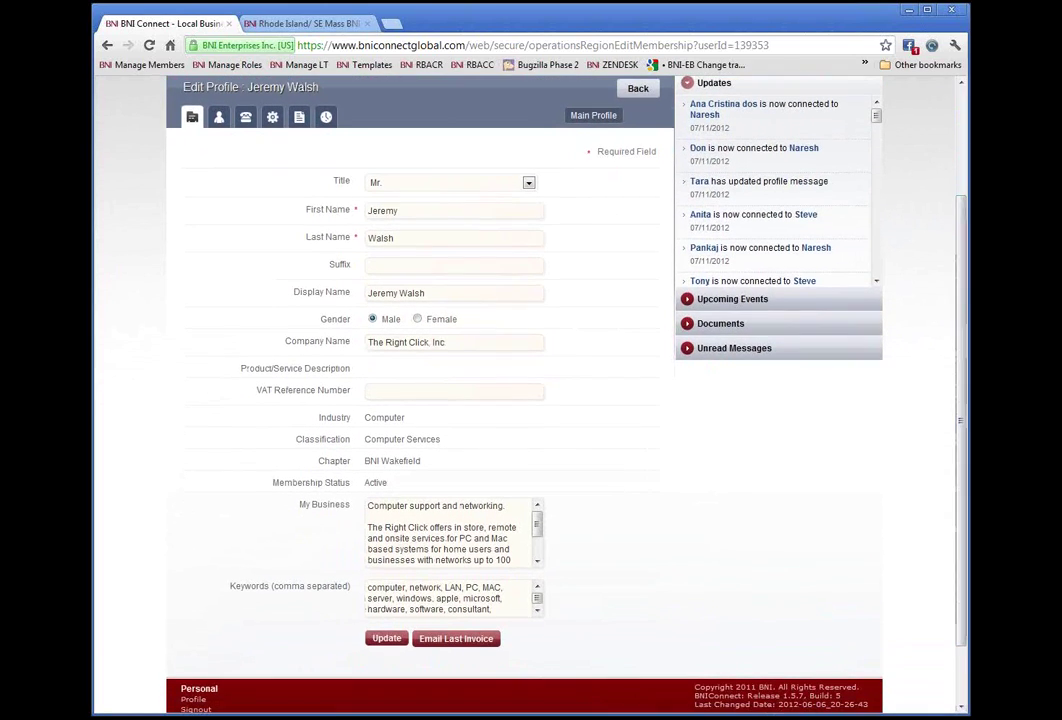
left_click(530, 184)
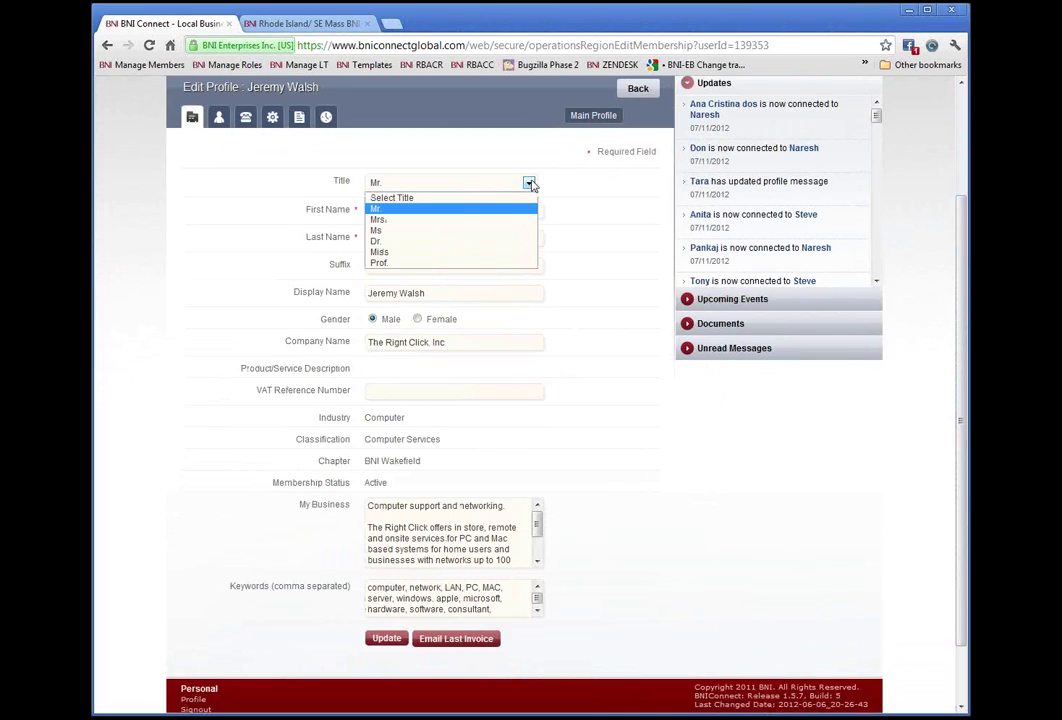
left_click(530, 184)
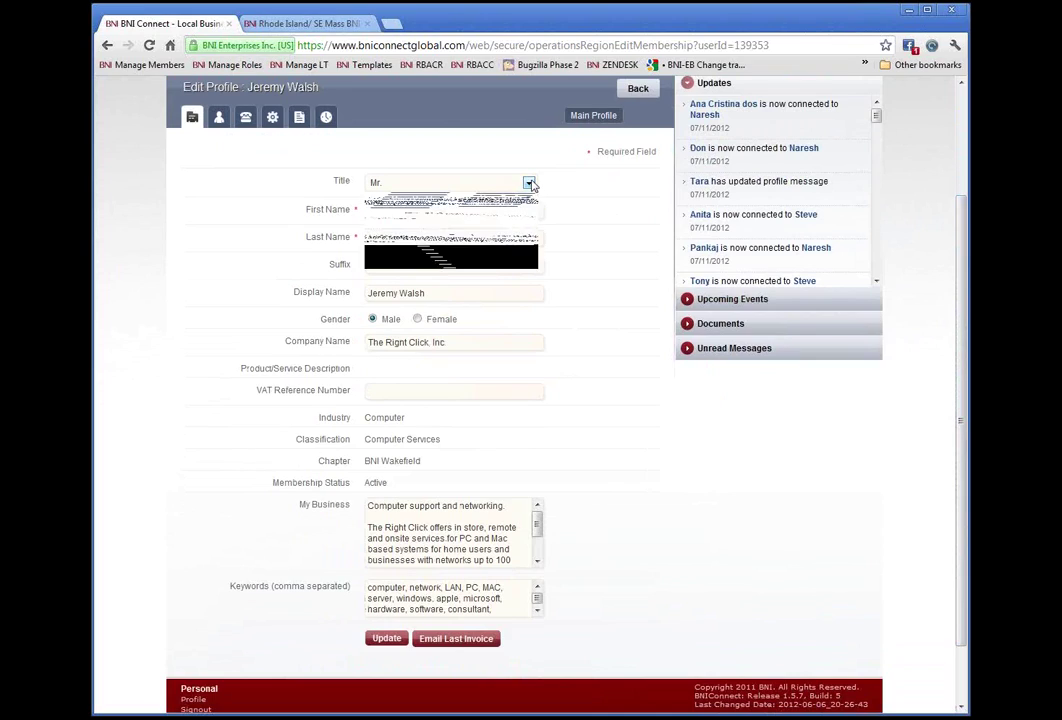
left_click(432, 213)
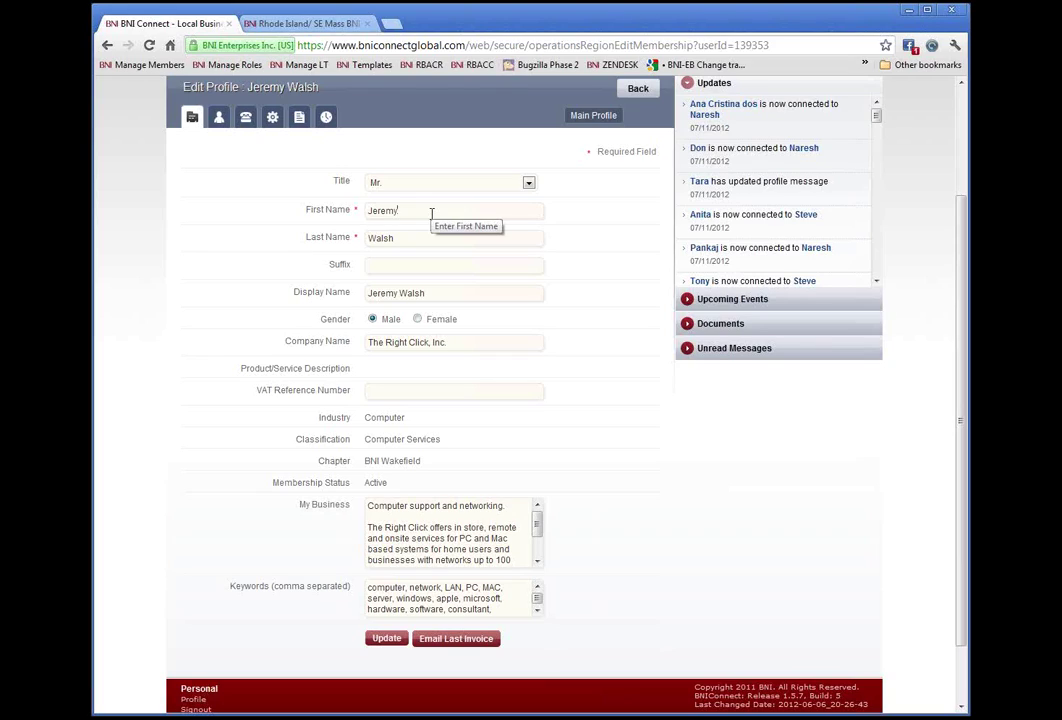
left_click(405, 263)
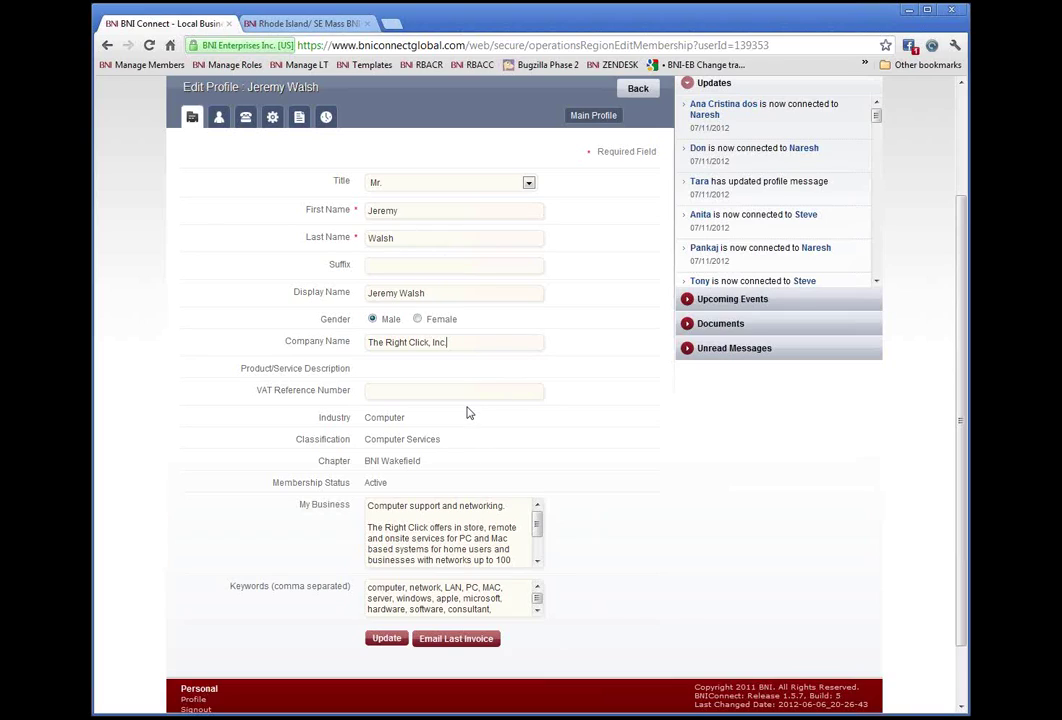
key("BackSpace")
key("BackSpace")
key("BackSpace")
type("LLC")
key("BackSpace")
key("BackSpace")
key("BackSpace")
type("Inc.")
left_click_drag(351, 391, 256, 389)
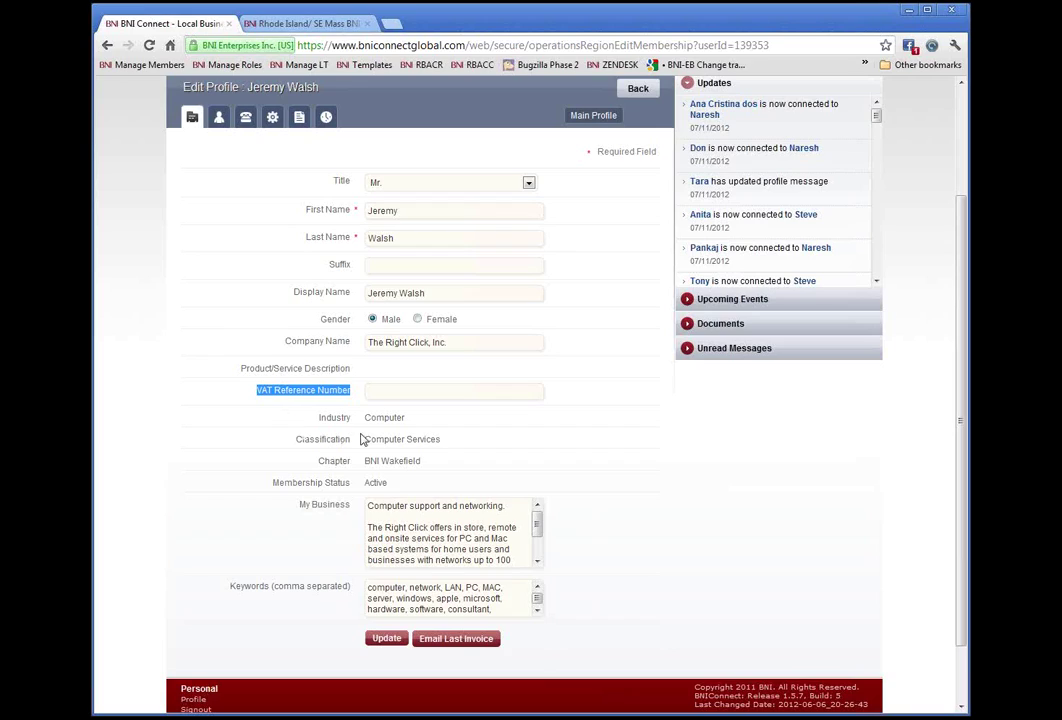
left_click(336, 429)
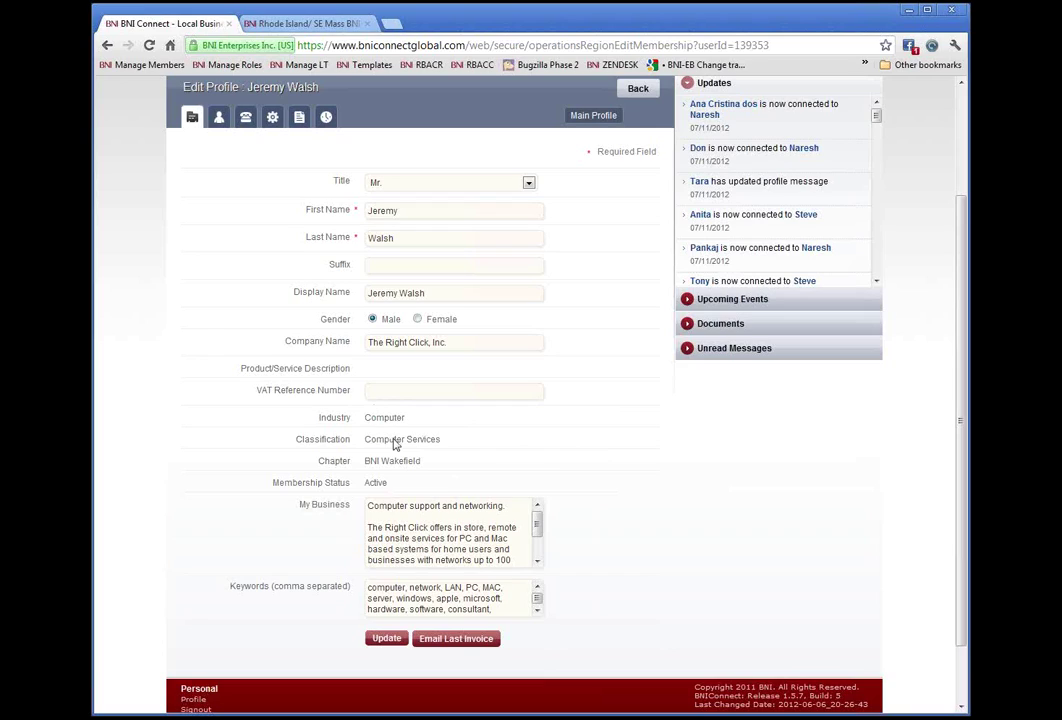
left_click_drag(421, 461, 364, 483)
left_click(386, 516)
mouse_move(536, 530)
left_mouse_down()
mouse_move(537, 546)
mouse_move(537, 525)
left_mouse_up()
mouse_move(538, 523)
left_mouse_down()
mouse_move(538, 540)
mouse_move(537, 528)
left_mouse_up()
left_click(293, 24)
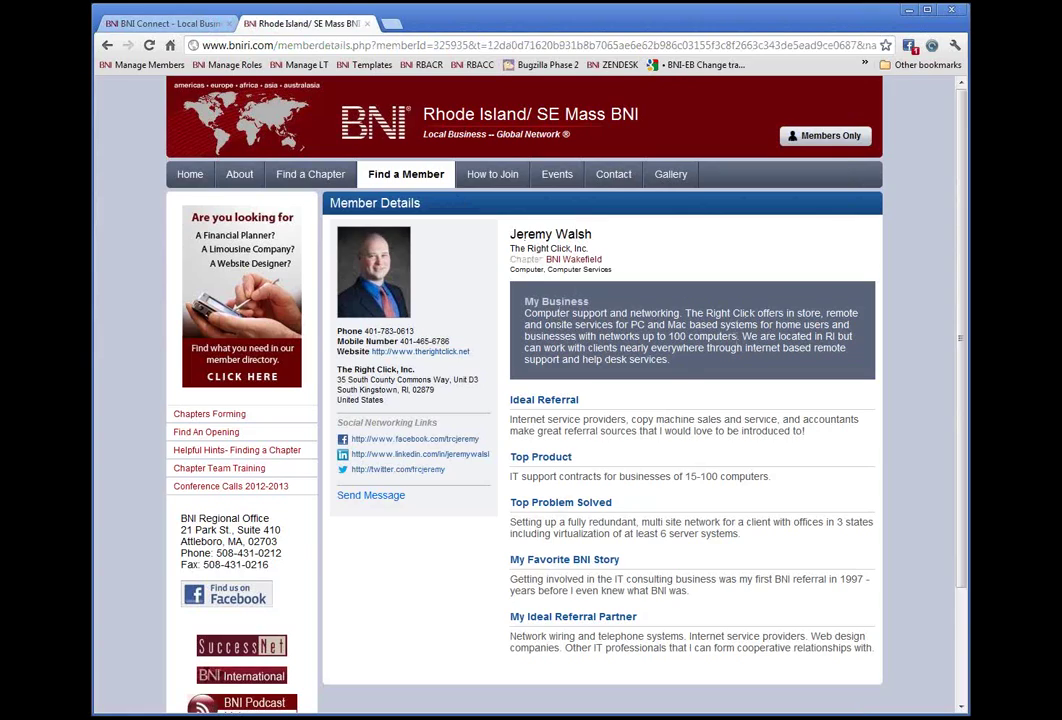
left_click_drag(677, 369, 525, 298)
left_click(558, 325)
left_click(141, 24)
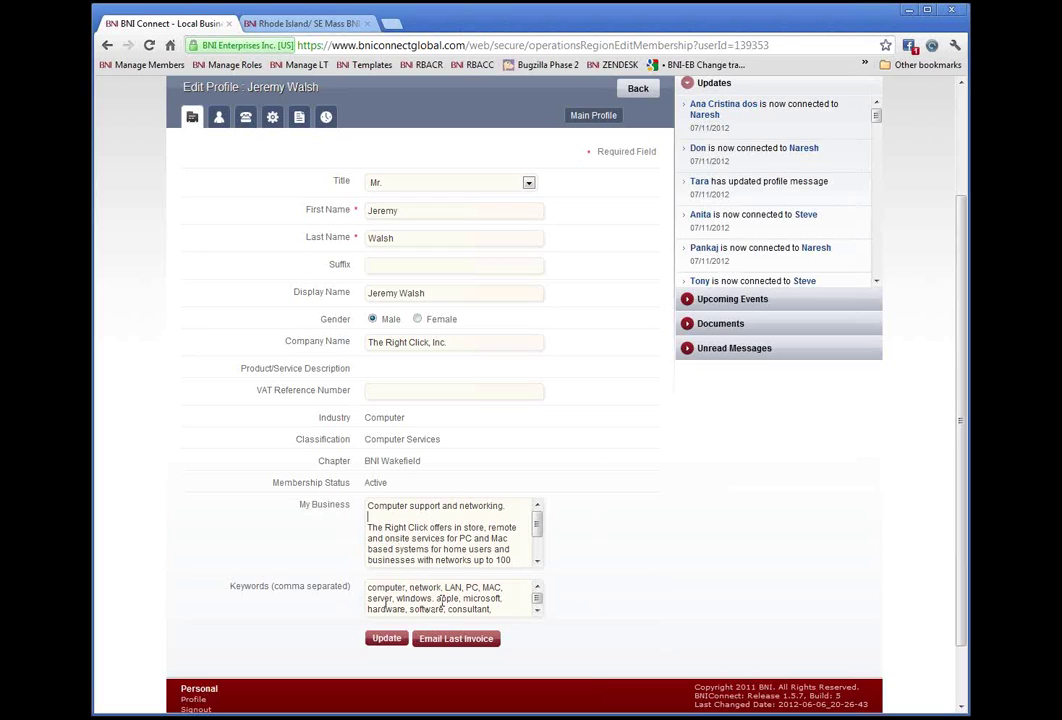
Open Search People in a new tab and view its empty Search Members By form.
scroll(623, 533, "up", 2)
scroll(540, 595, "down", 1)
scroll(548, 598, "up", 2)
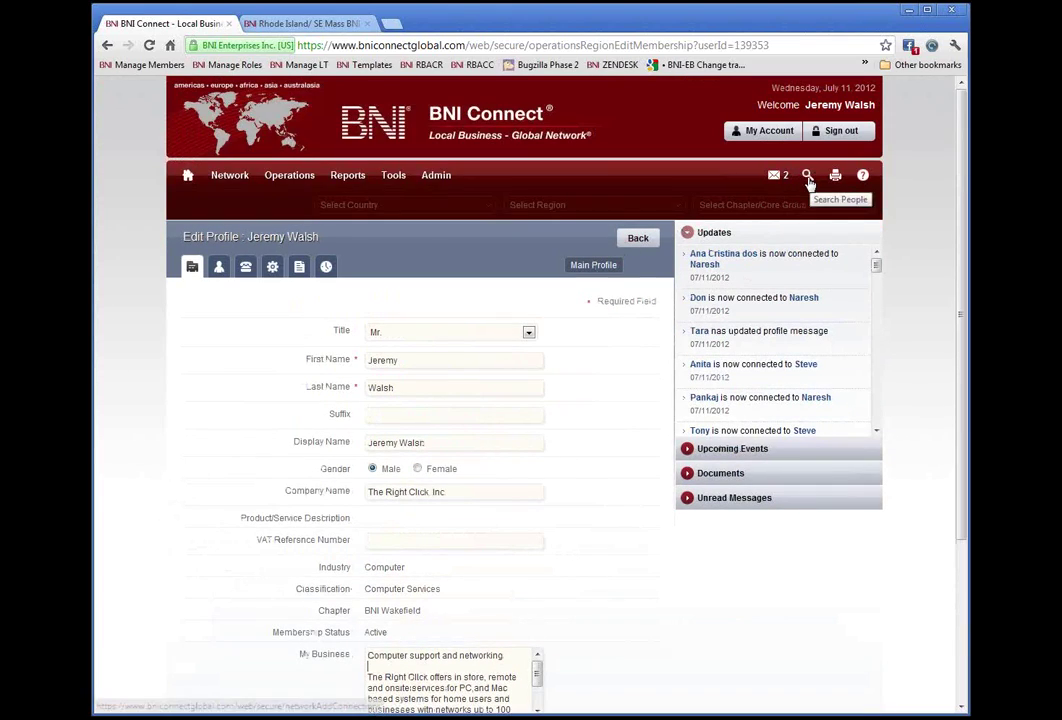
left_click(810, 180)
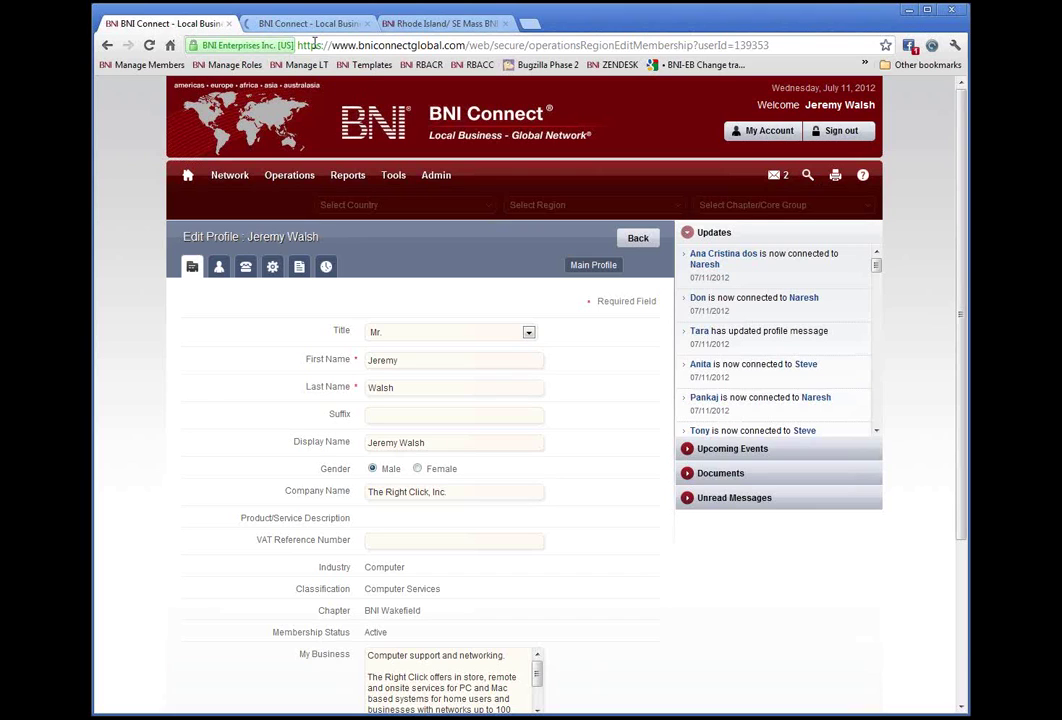
left_click(303, 29)
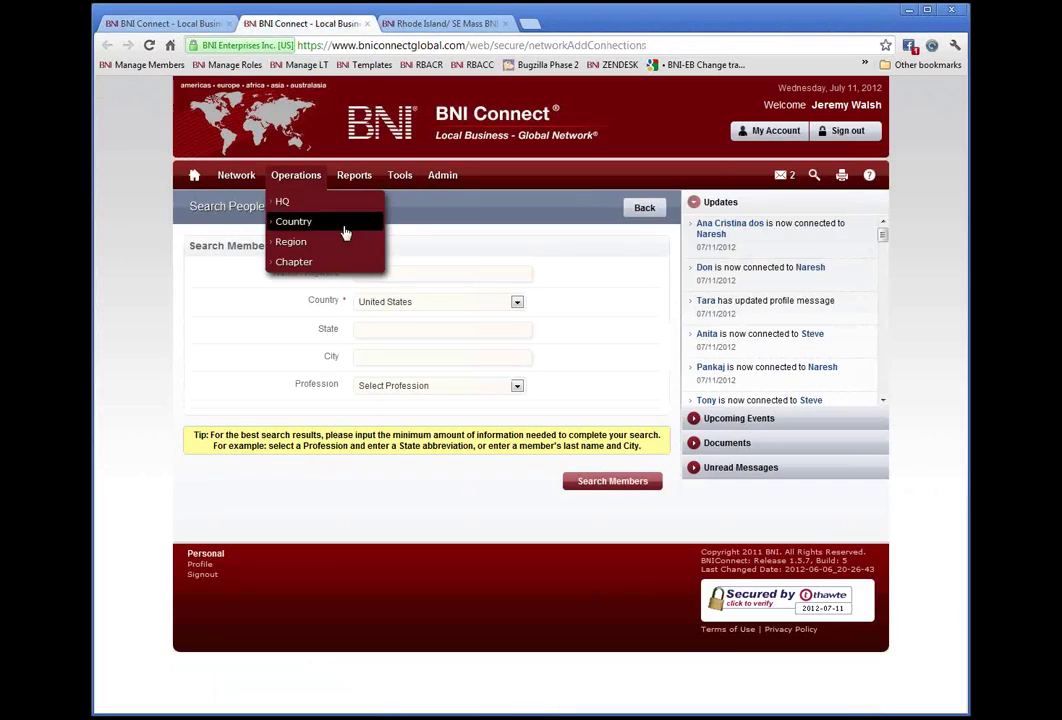
left_click_drag(342, 276, 317, 271)
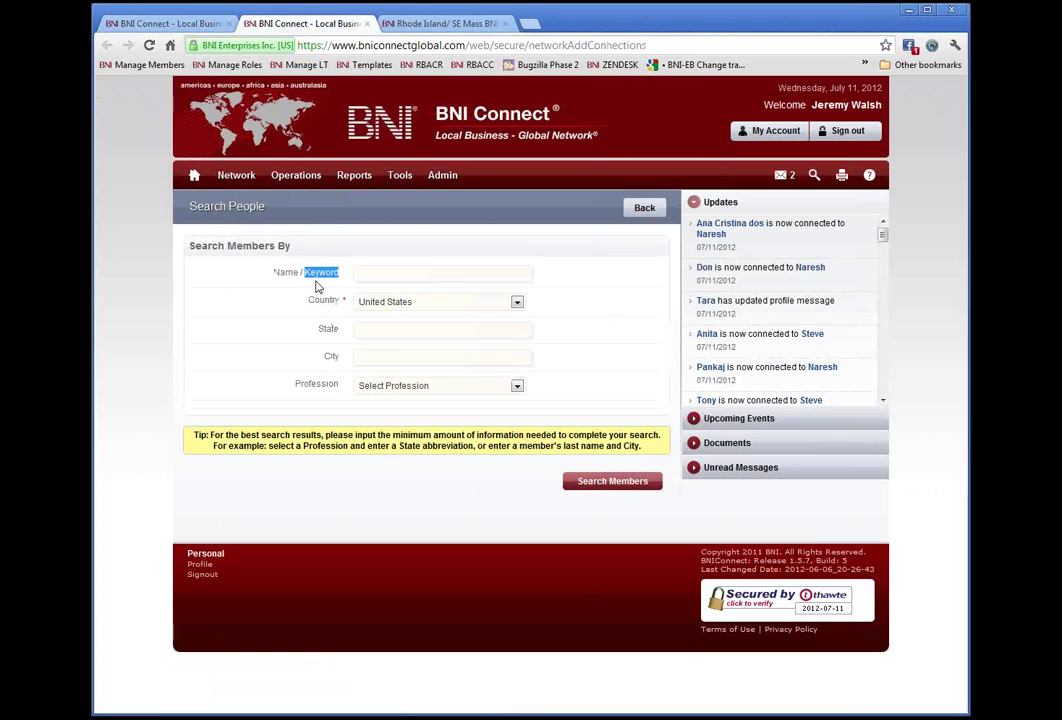
left_click(390, 269)
Check the profile editing tab, then load the BNI Rhode Island website in a new tab.
left_click(165, 22)
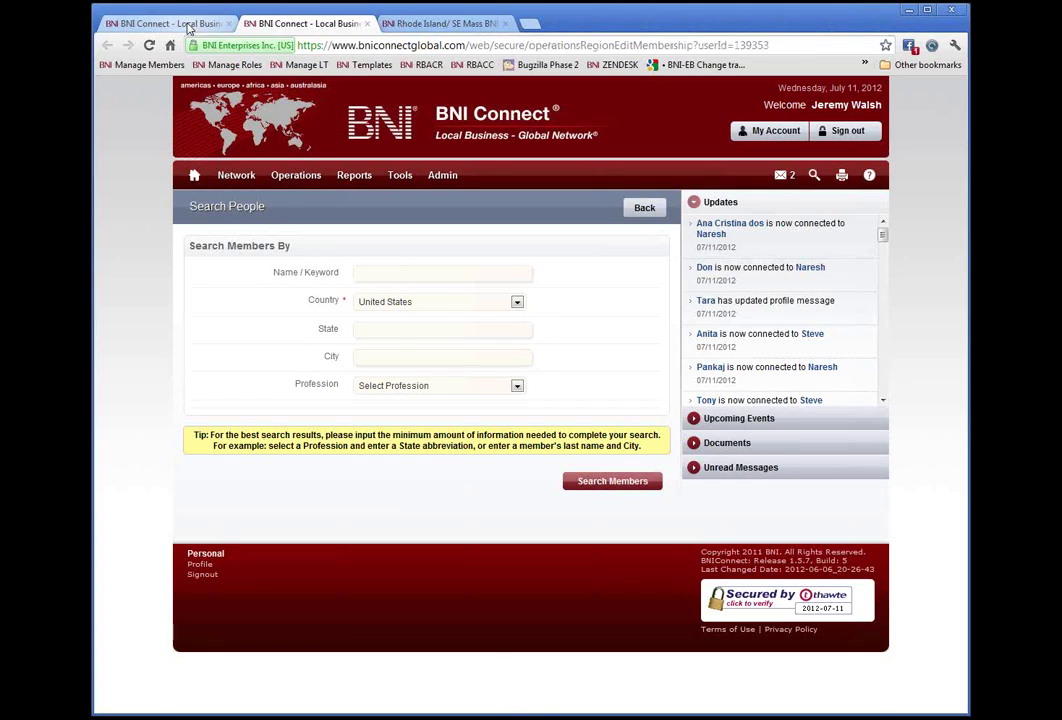
scroll(410, 450, "down", 3)
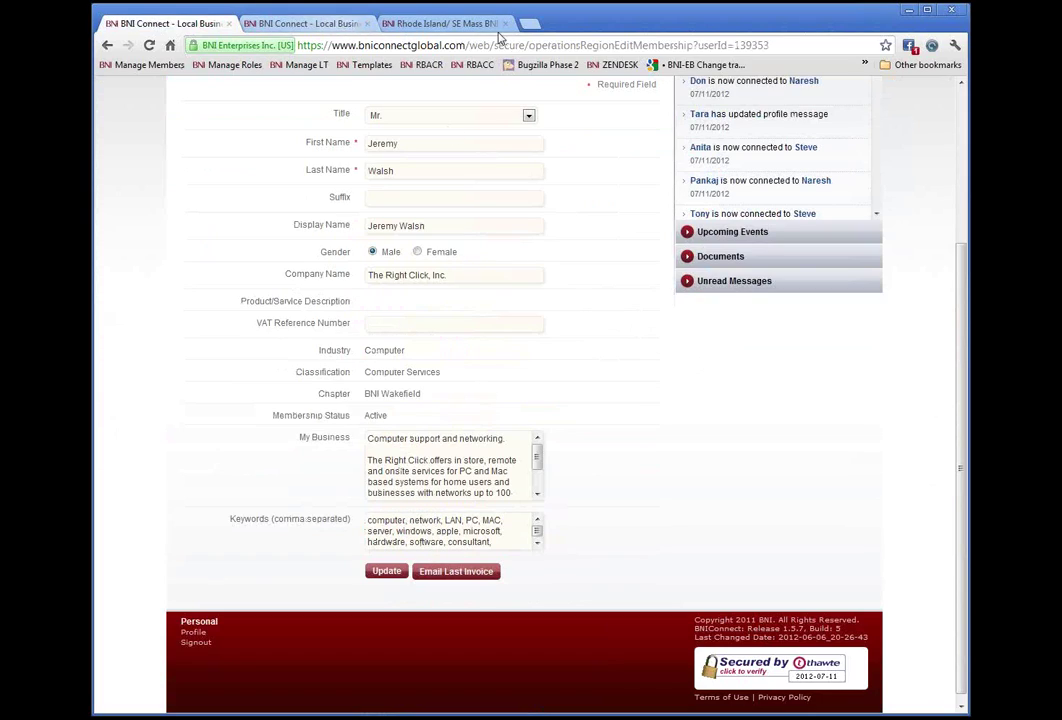
key("ctrl+t")
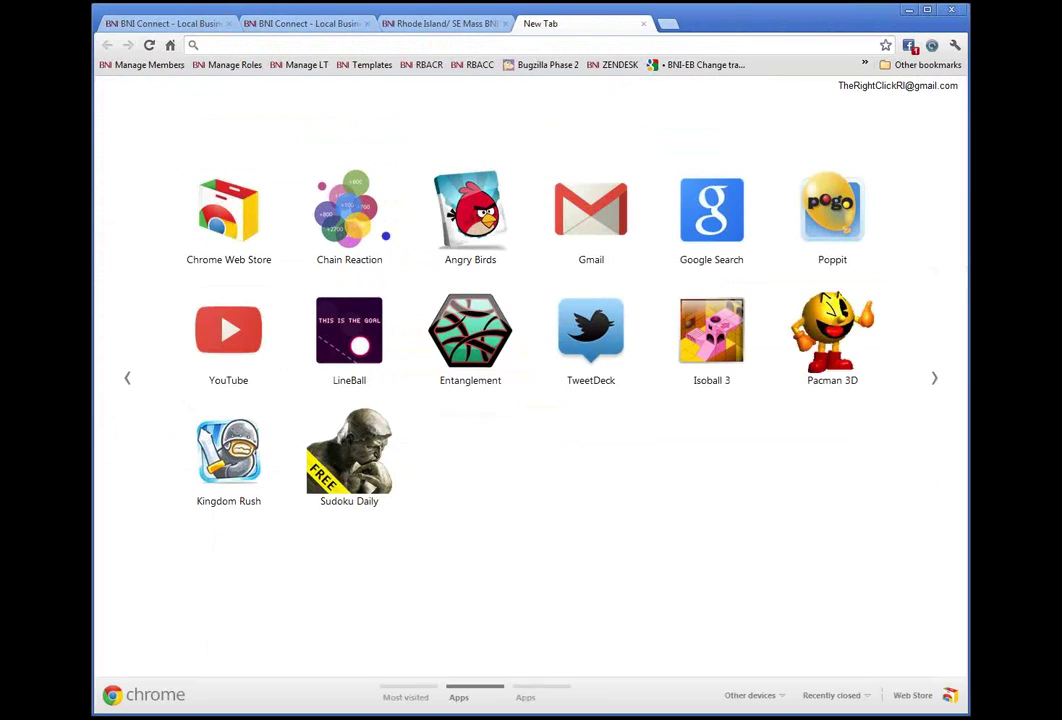
type("bnir")
key("Return")
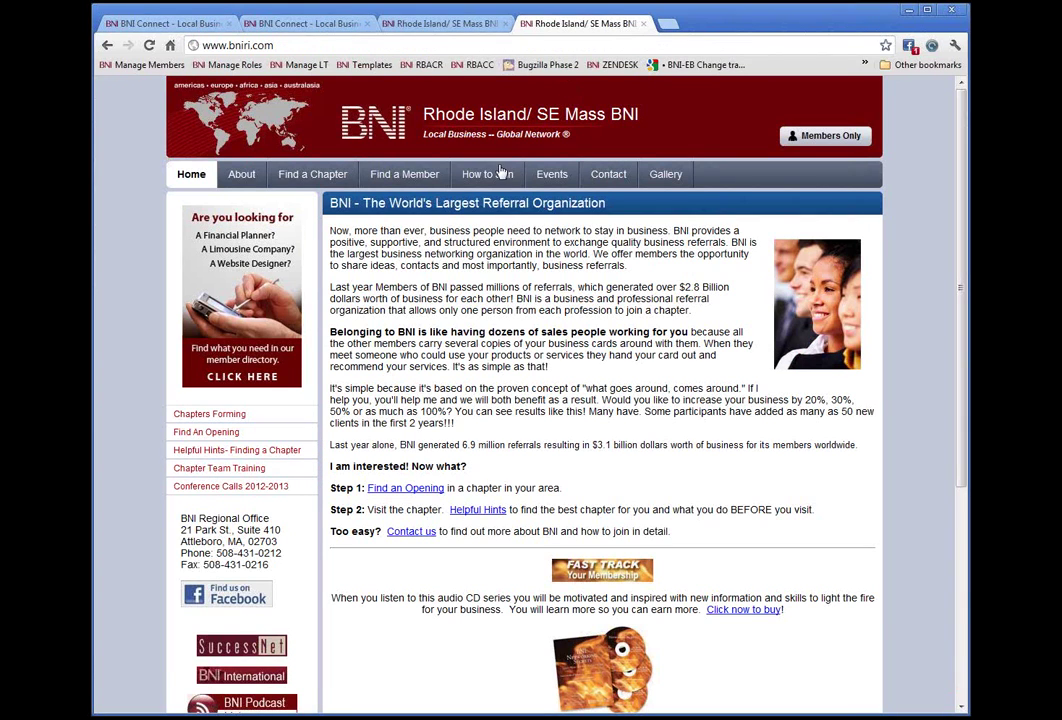
Open bniri.com's Find a Member form, compare with the BNI Connect tabs, and return to it.
left_click(381, 174)
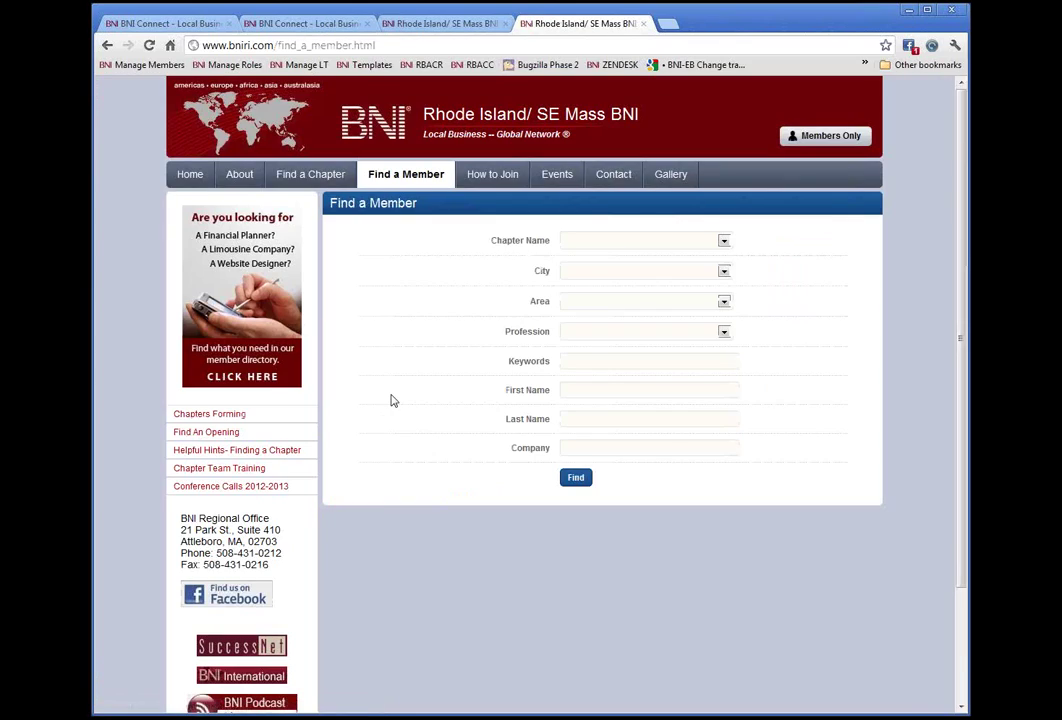
left_click(585, 363)
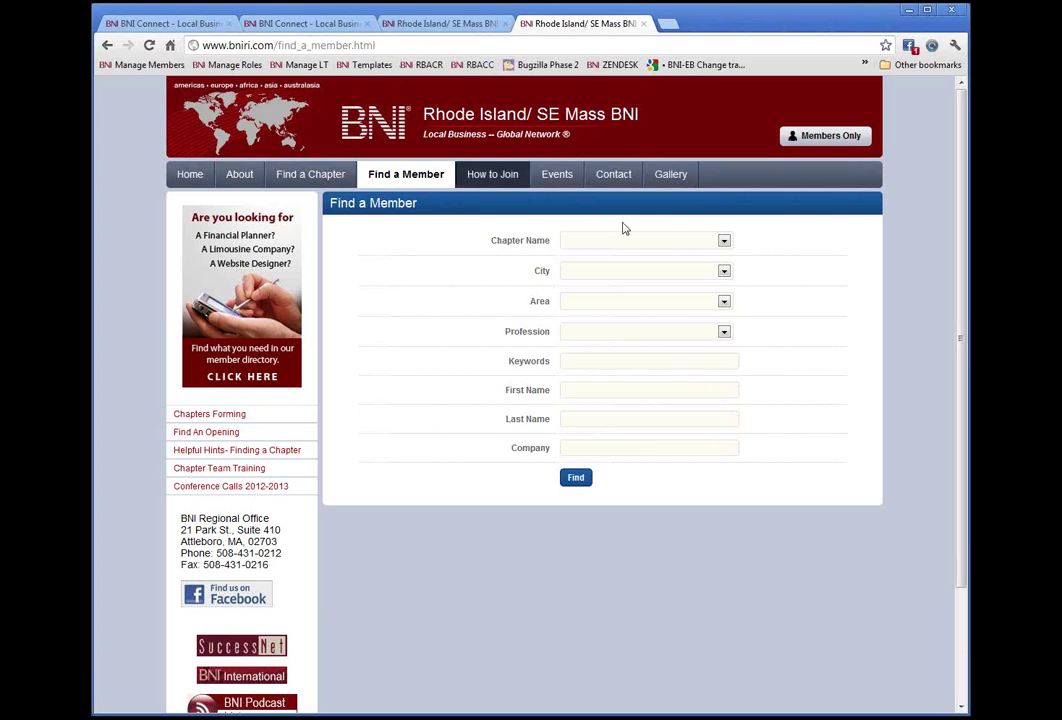
left_click(300, 24)
left_click(178, 26)
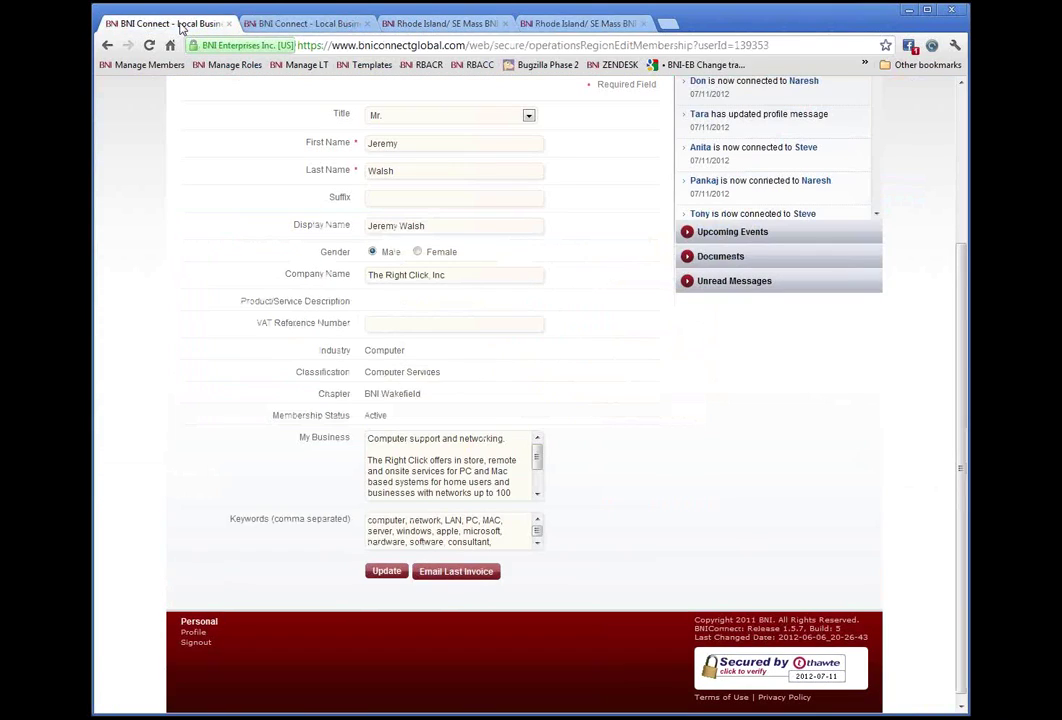
scroll(410, 380, "down", 1)
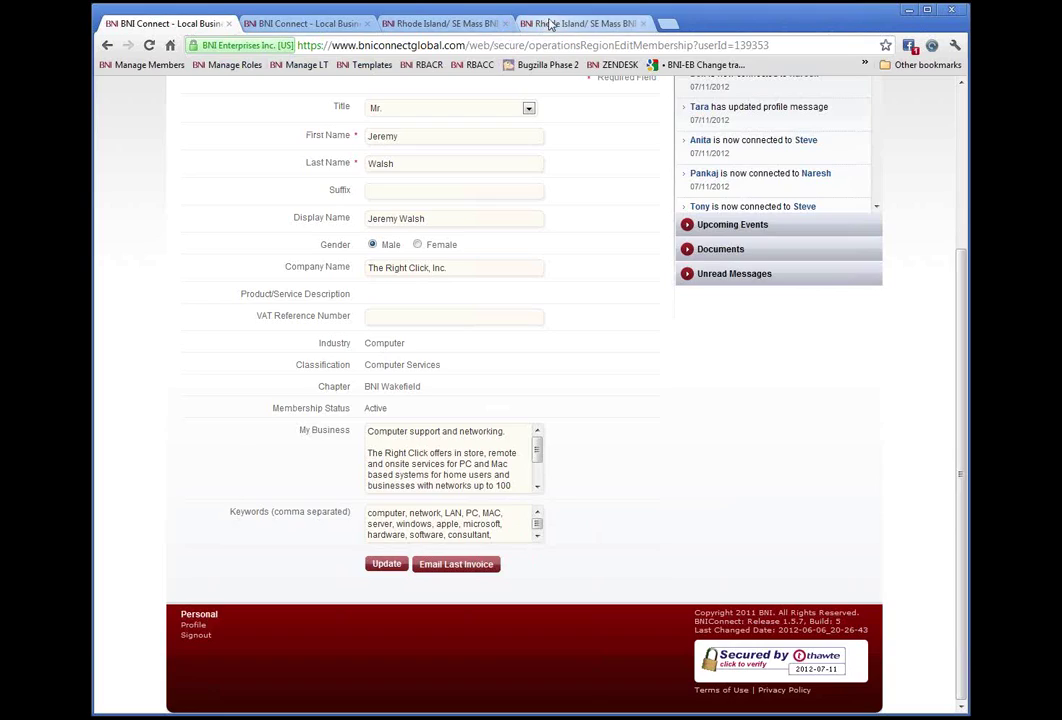
left_click(550, 22)
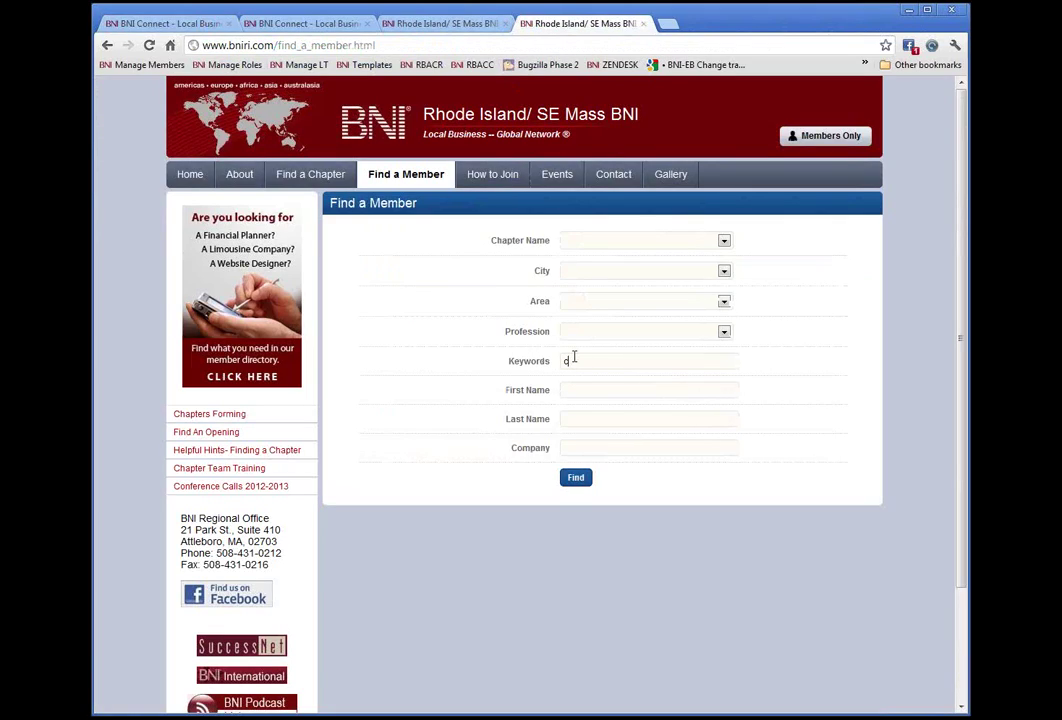
Search bniri.com members by keyword 'computer', compare with the membership form, then go back to the form.
key("Return")
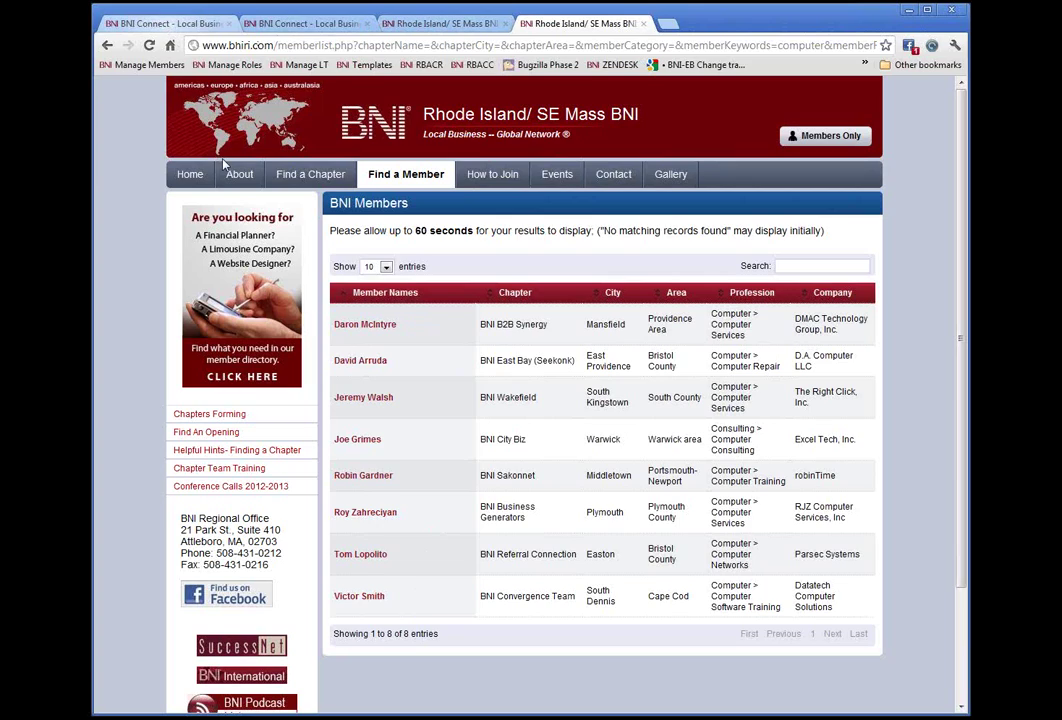
left_click(179, 24)
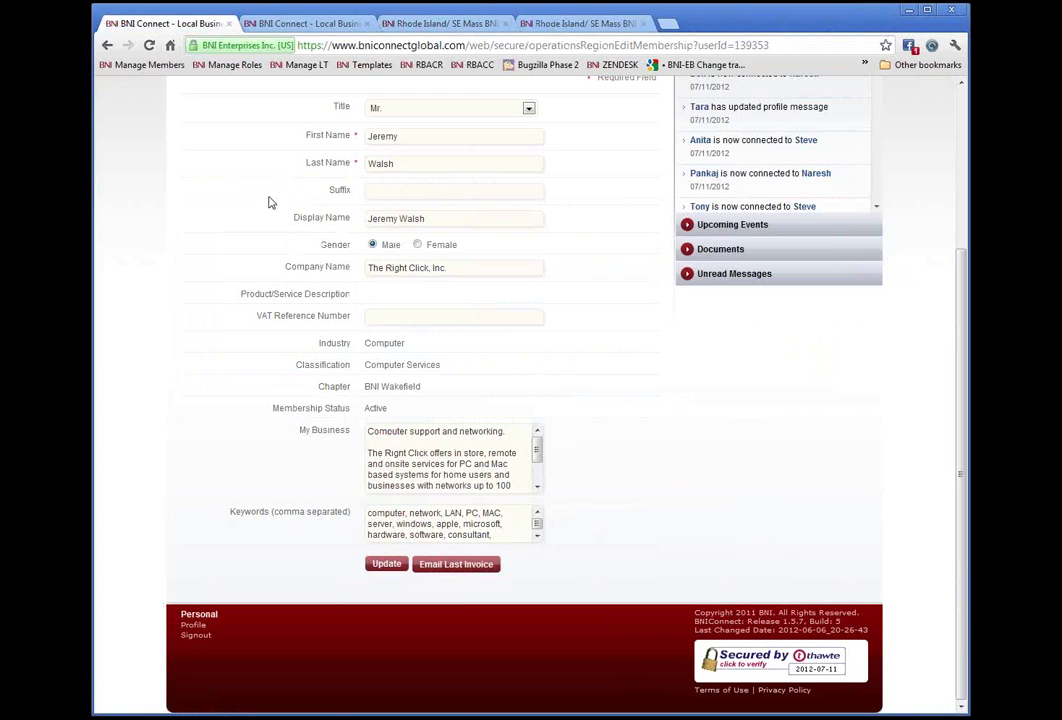
left_click(560, 25)
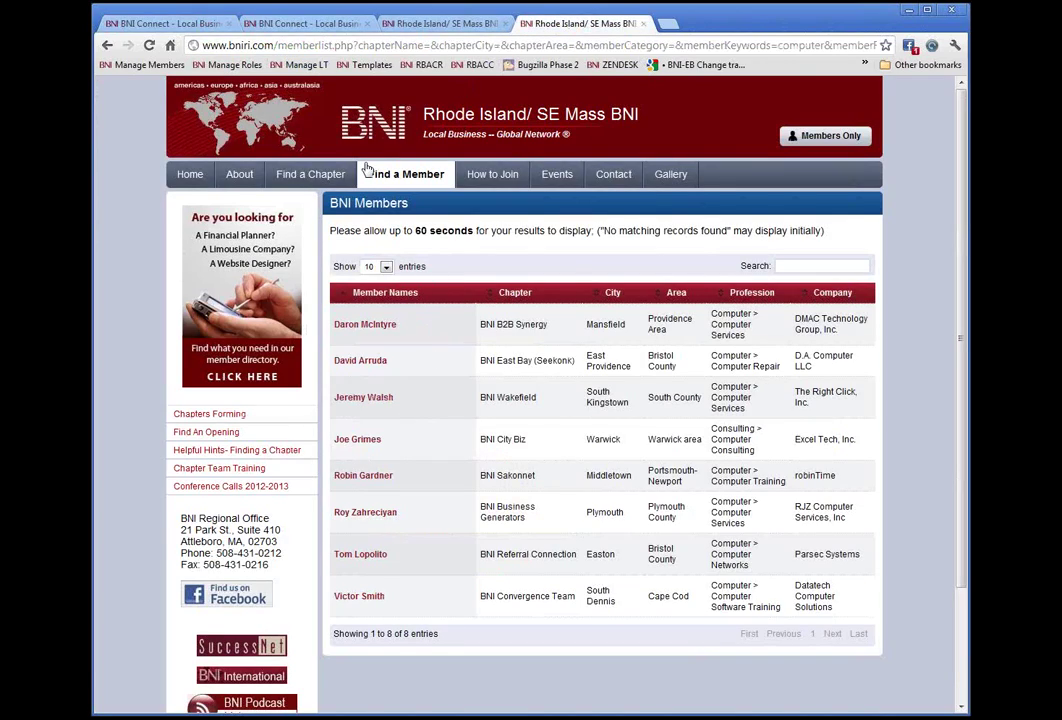
left_click(108, 46)
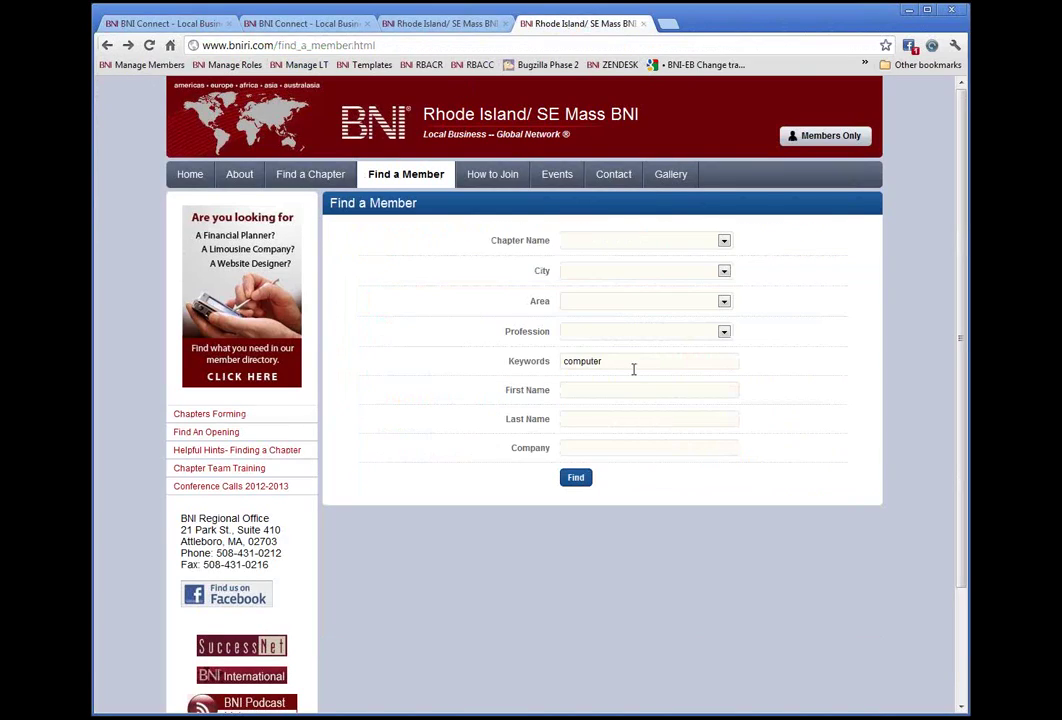
Clear the keyword and search bniri.com members by the Computer profession.
left_click_drag(623, 355, 486, 355)
key("BackSpace")
left_click(586, 333)
scroll(646, 465, "down", 5)
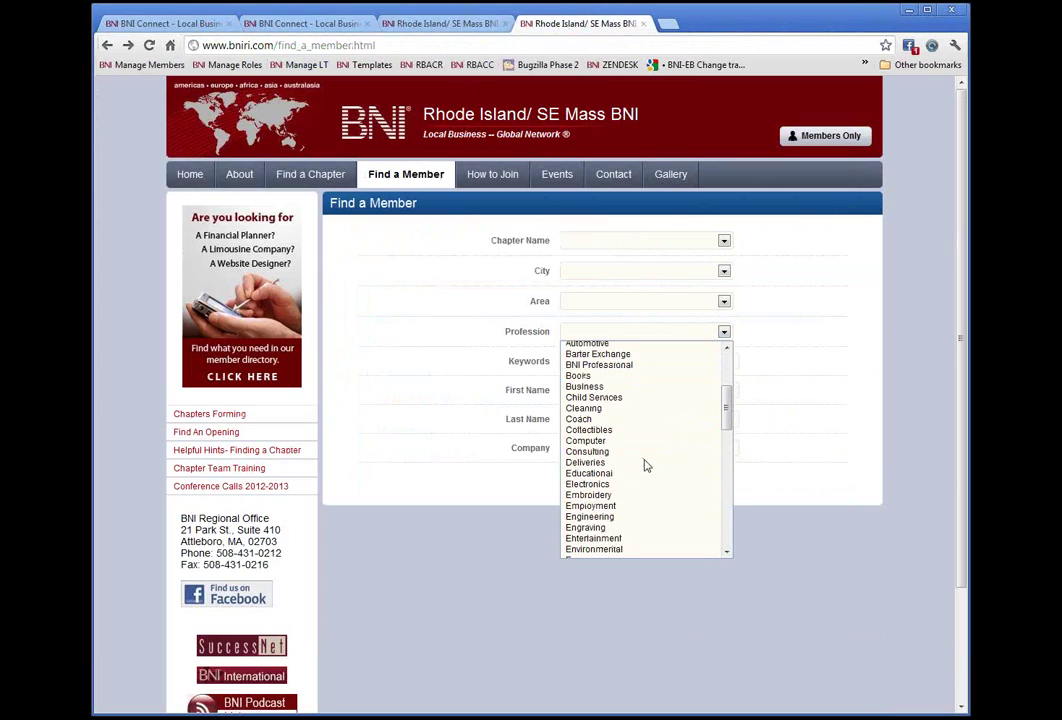
left_click(600, 437)
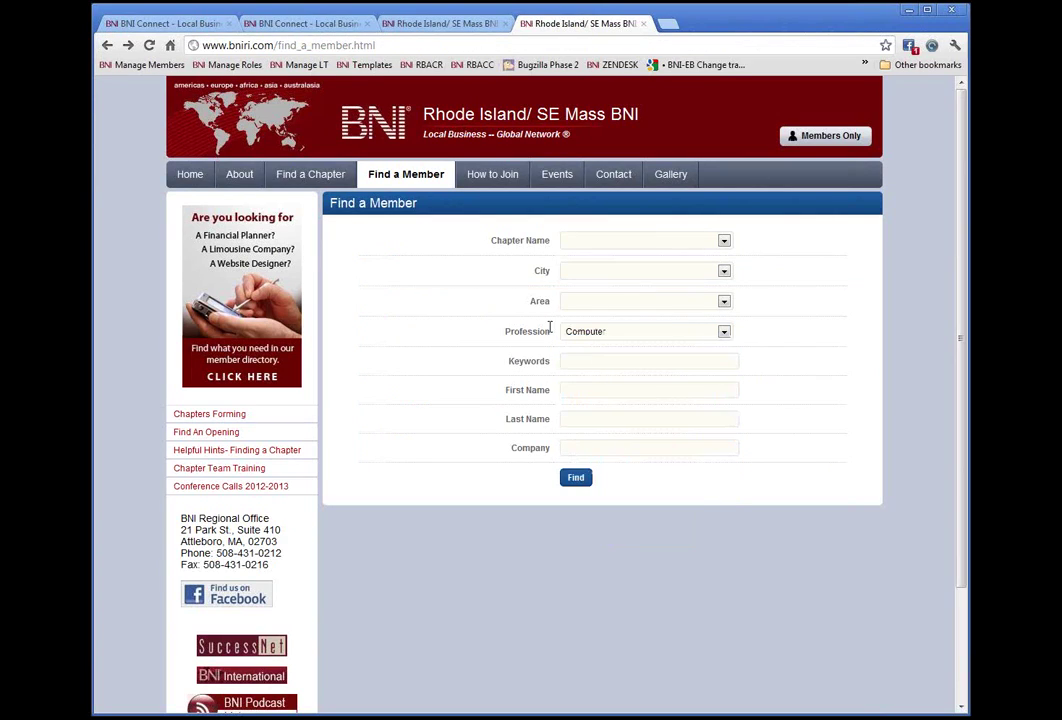
left_click(576, 477)
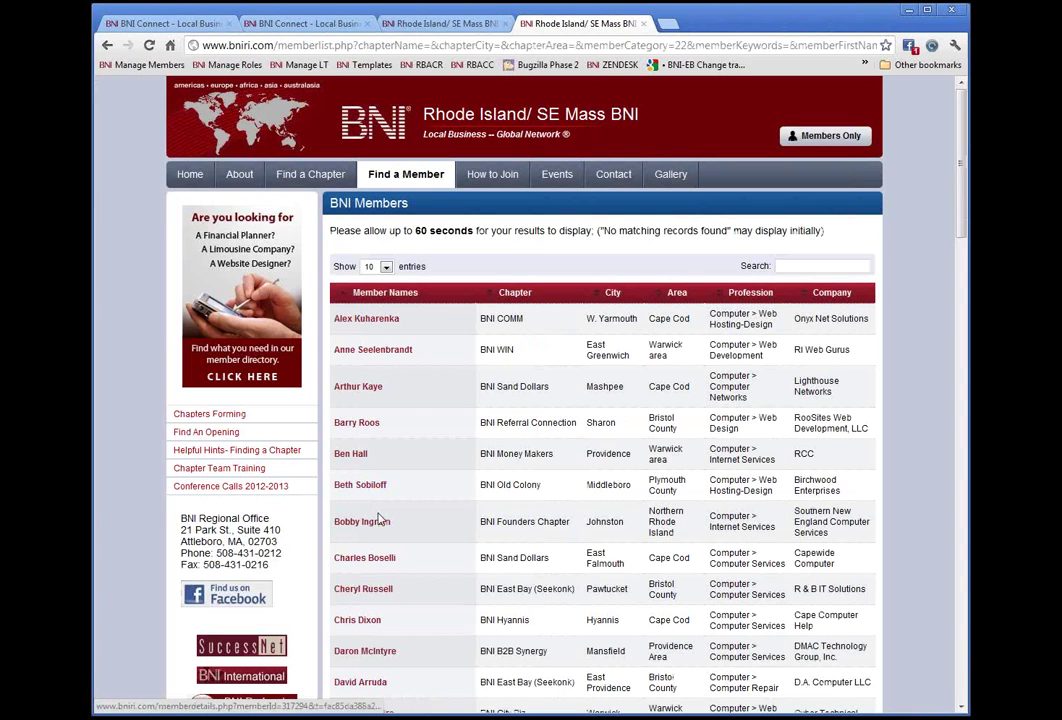
Scroll the 69 results for the profile owner, then reset the search and return to Edit Profile.
scroll(565, 420, "down", 5)
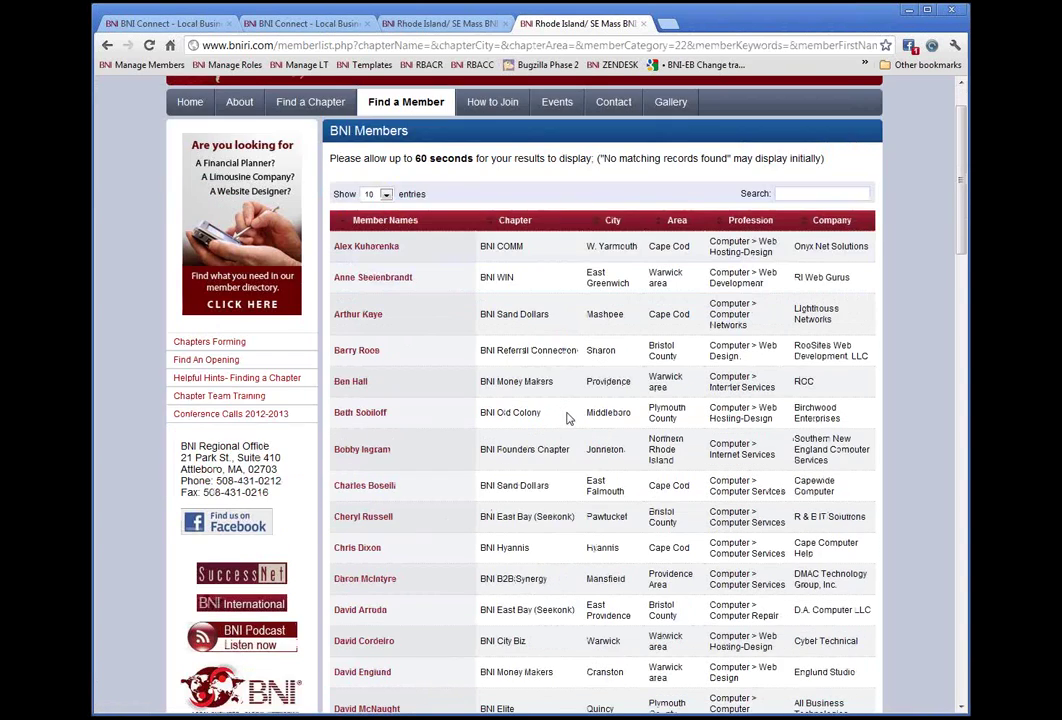
scroll(566, 430, "down", 15)
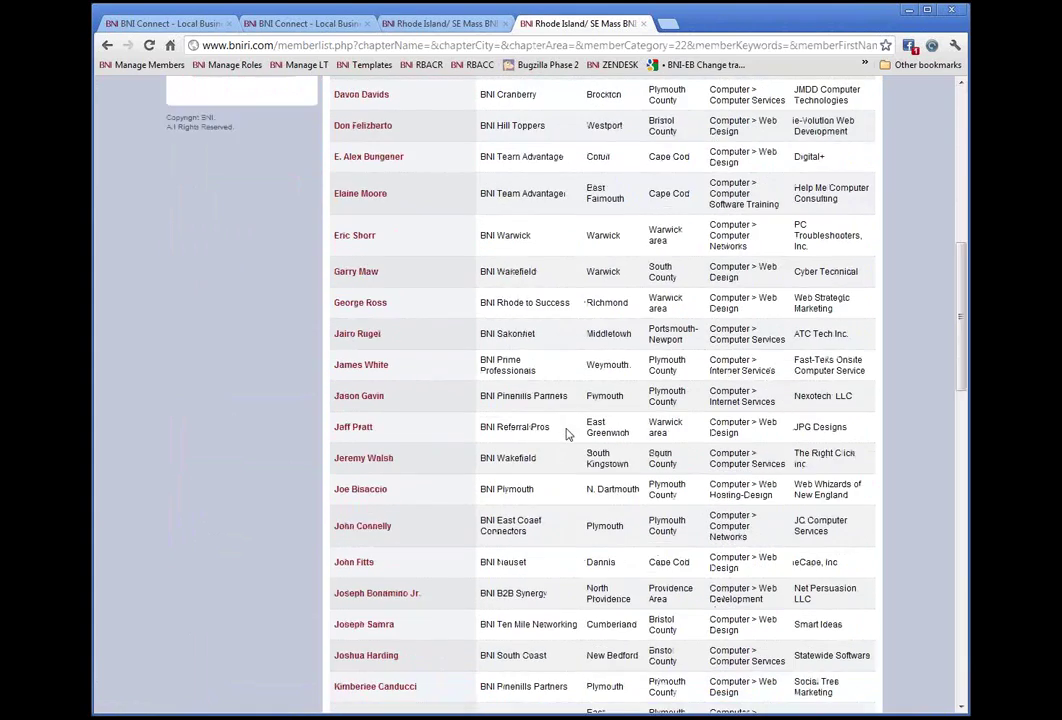
scroll(566, 440, "down", 12)
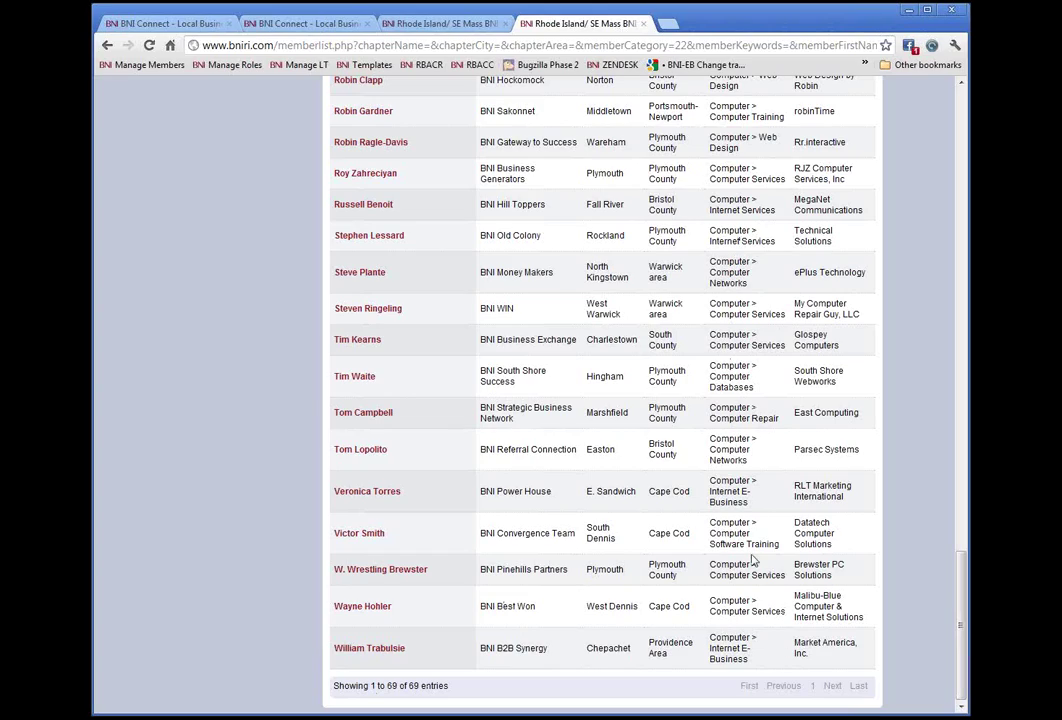
scroll(745, 555, "up", 7)
scroll(745, 555, "up", 15)
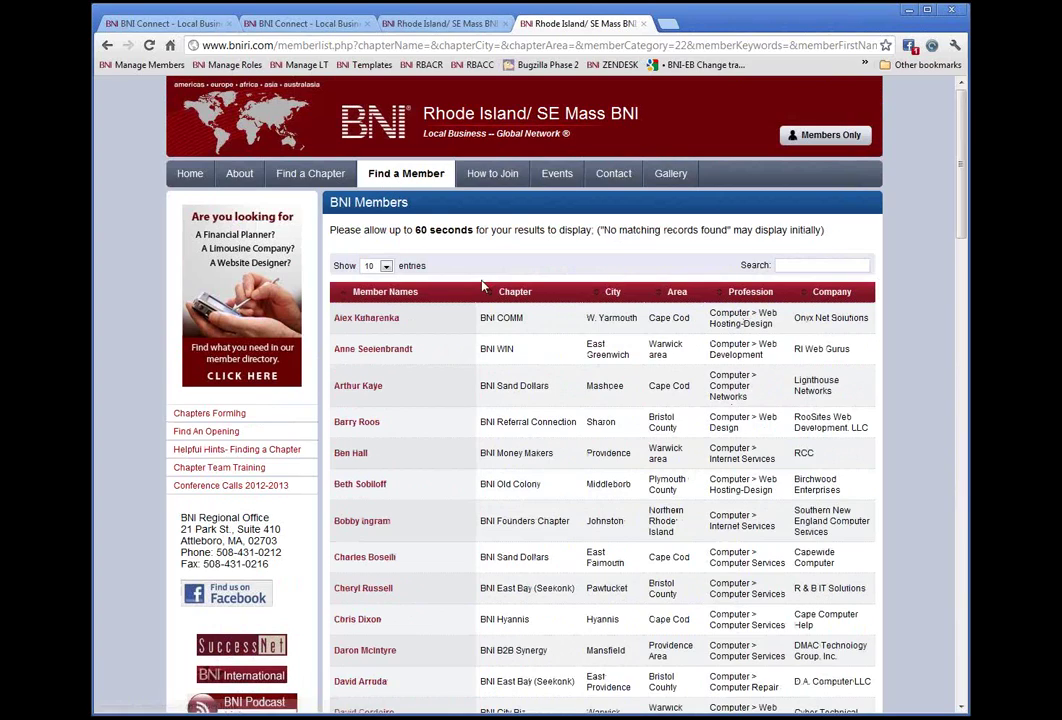
left_click(406, 175)
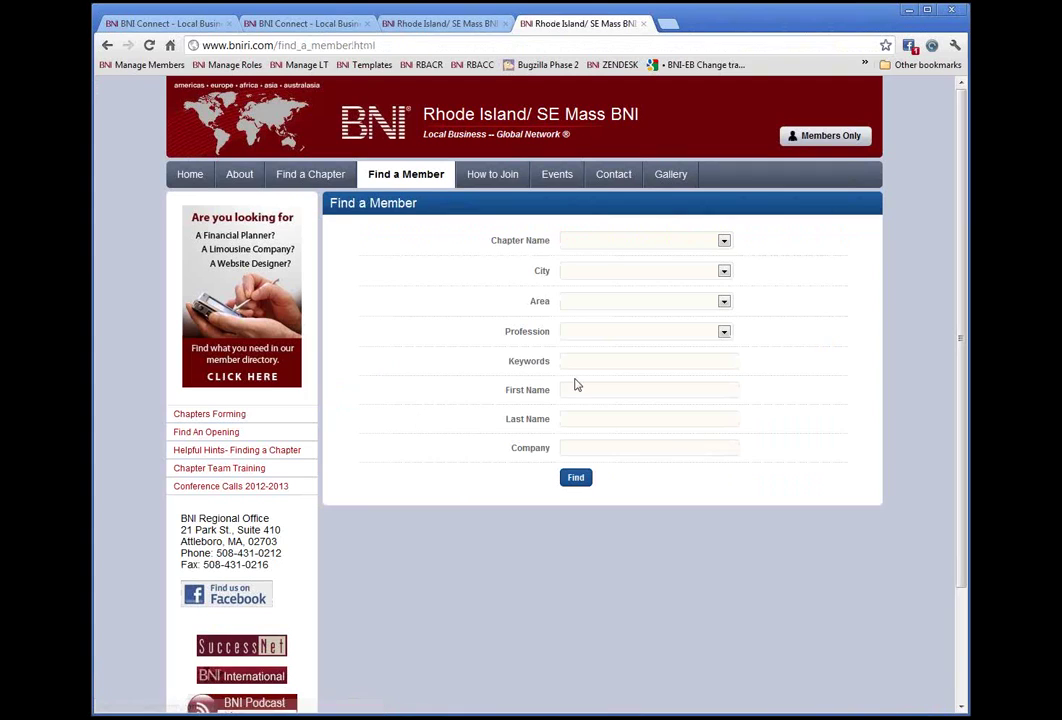
left_click(170, 22)
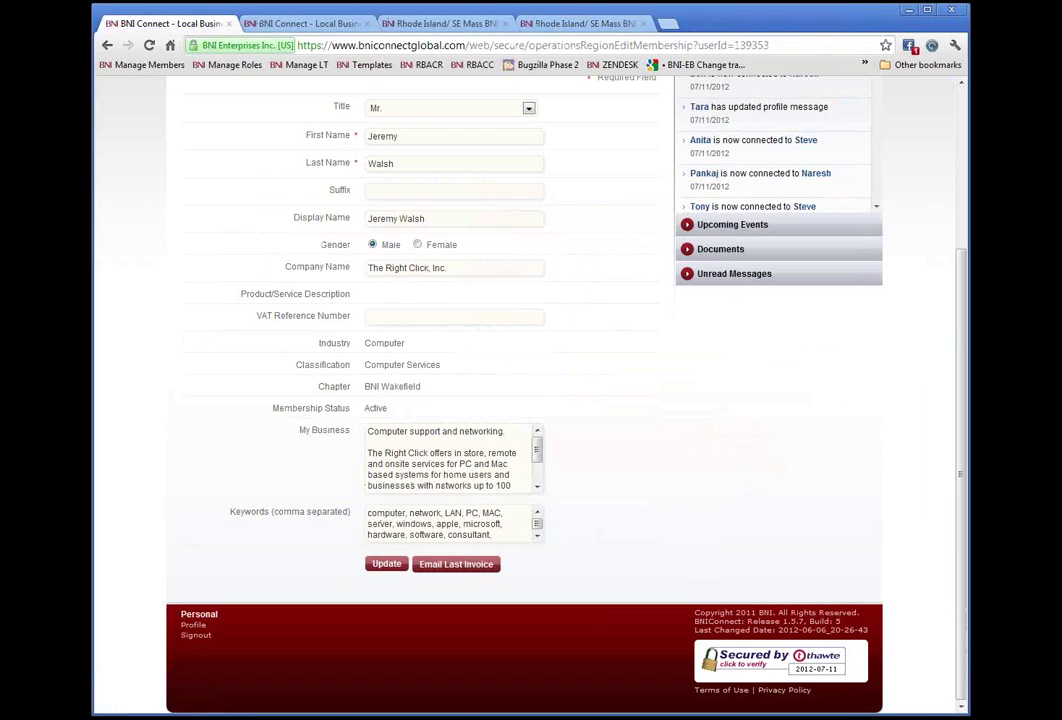
Review the Search People form's profession list without changing it, then return to the membership form.
left_click(310, 24)
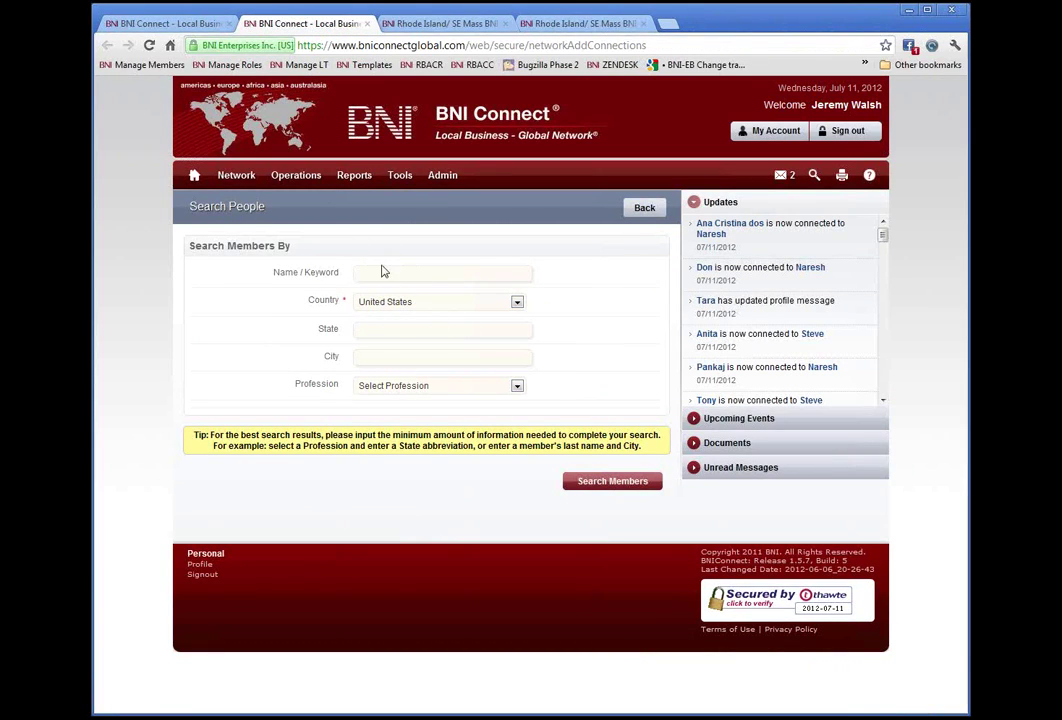
left_click(433, 389)
left_click(433, 393)
left_click(165, 22)
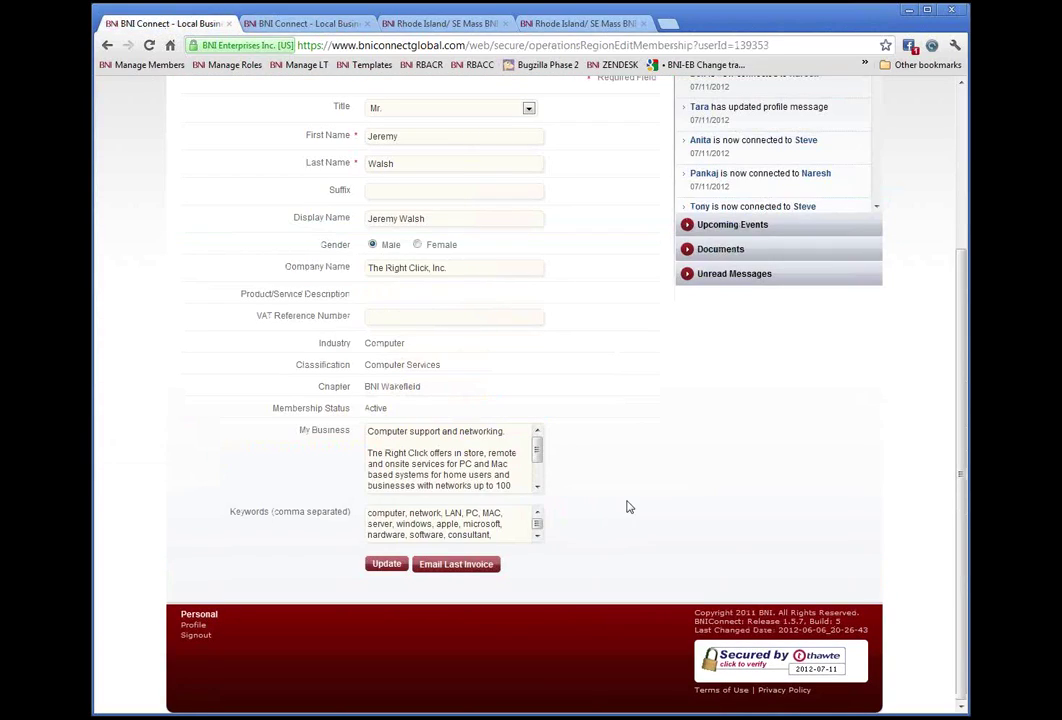
Save the membership details with Update and open the User Profile section.
left_click(386, 565)
scroll(633, 521, "up", 3)
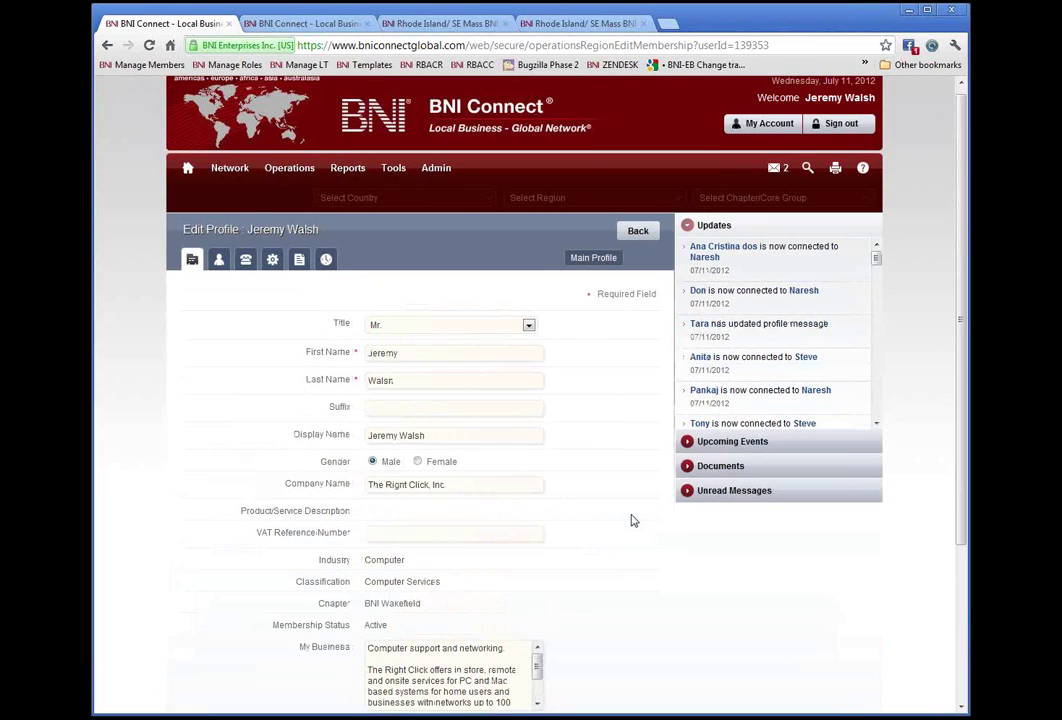
left_click(223, 271)
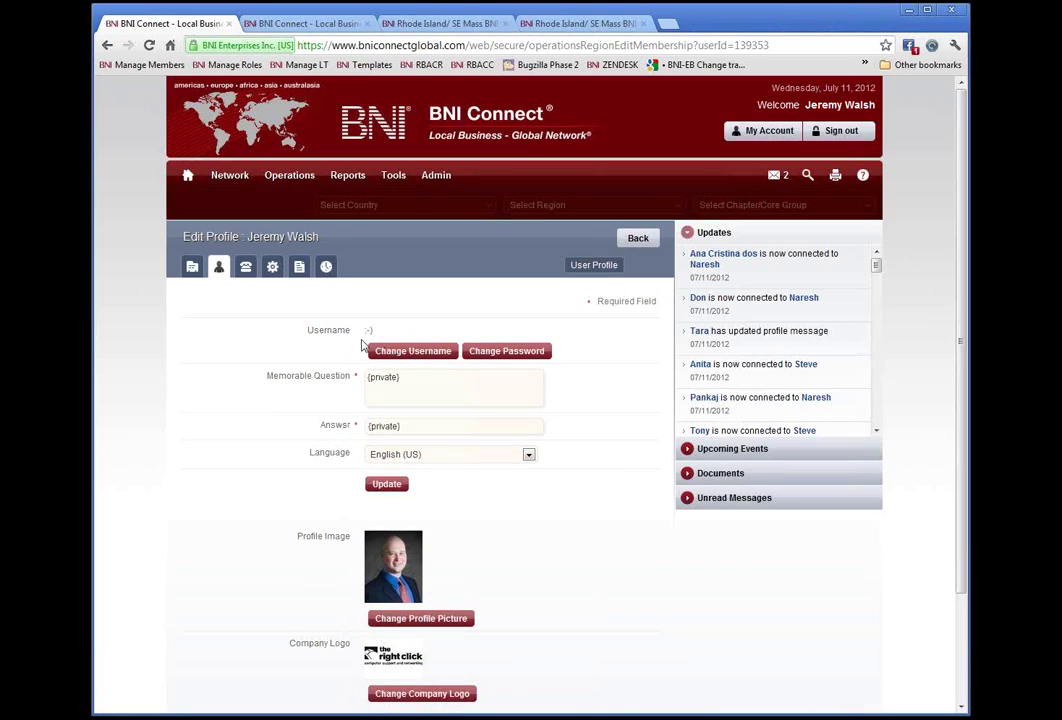
left_click(399, 352)
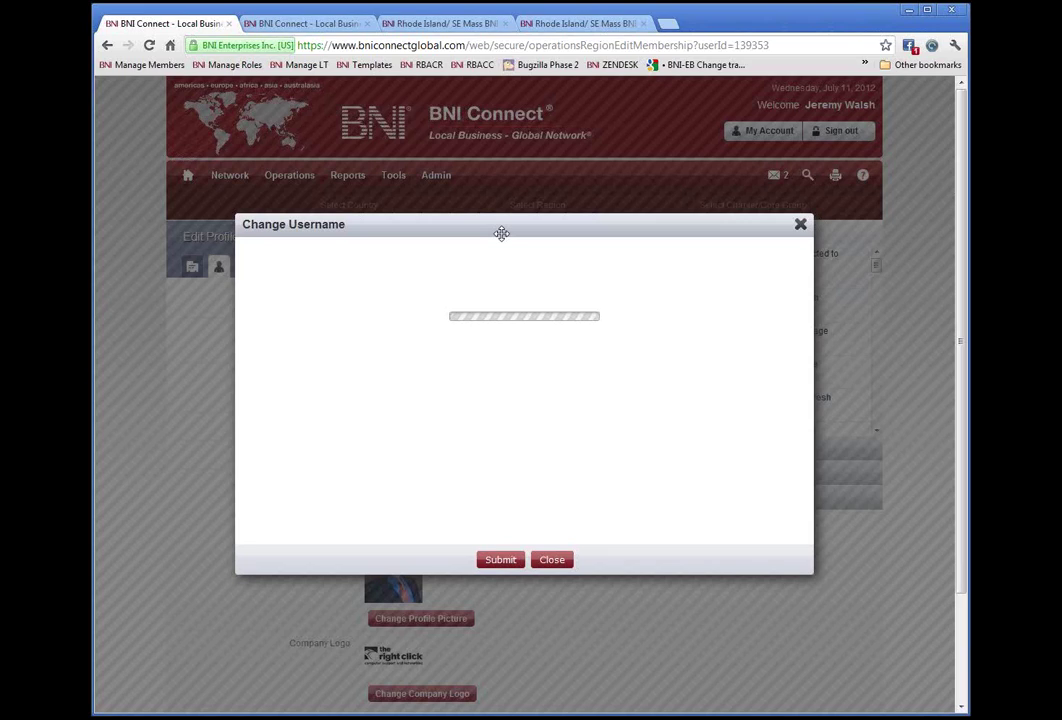
left_click_drag(501, 233, 496, 204)
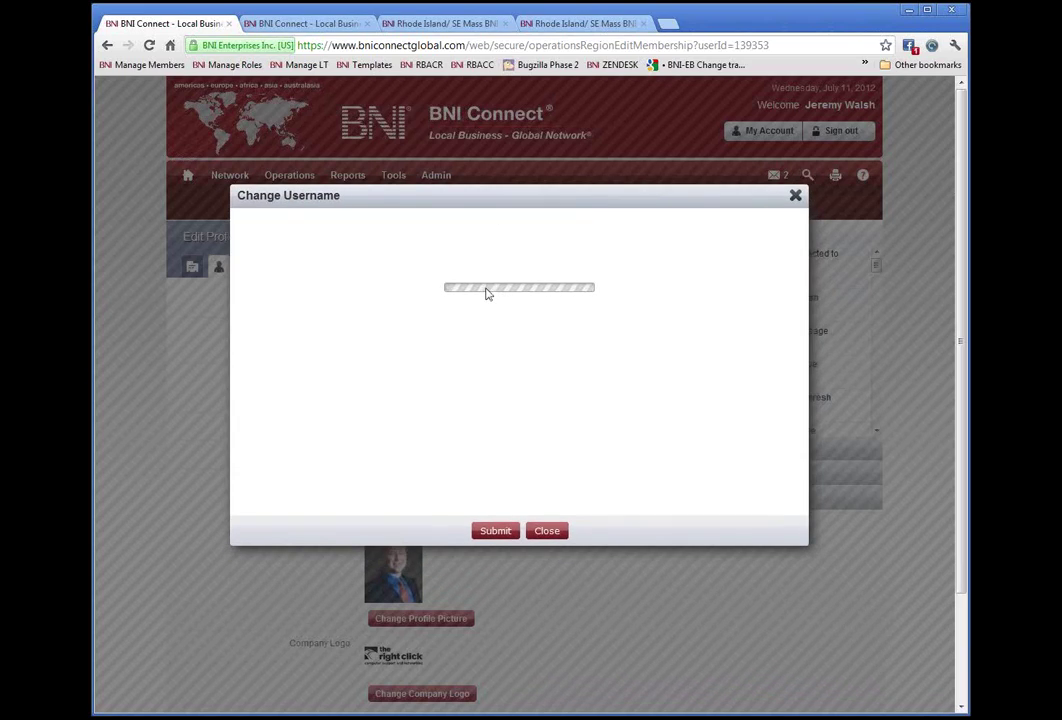
left_click(491, 245)
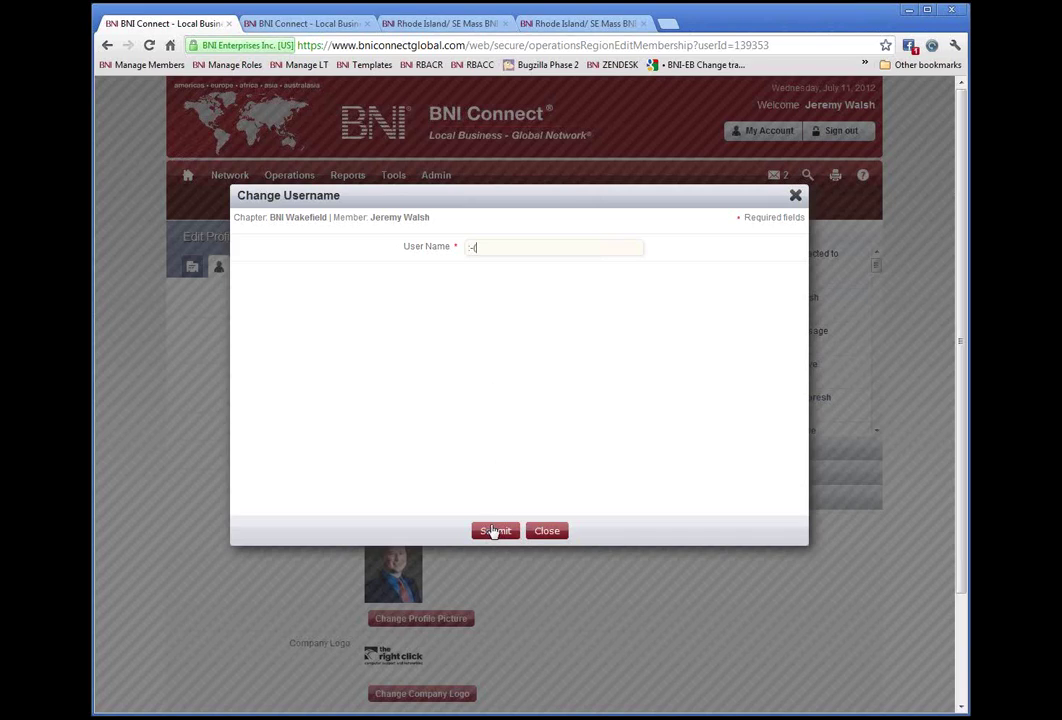
left_click(548, 531)
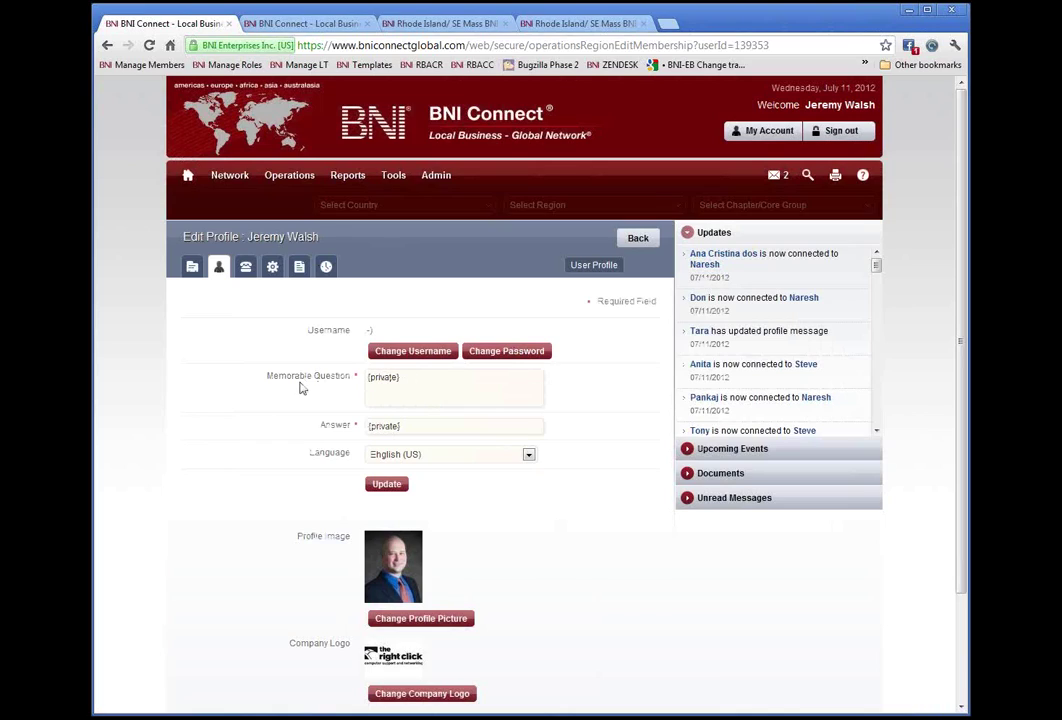
Replace the memorable question and its answer, then save the account settings with Update.
scroll(630, 400, "down", 1)
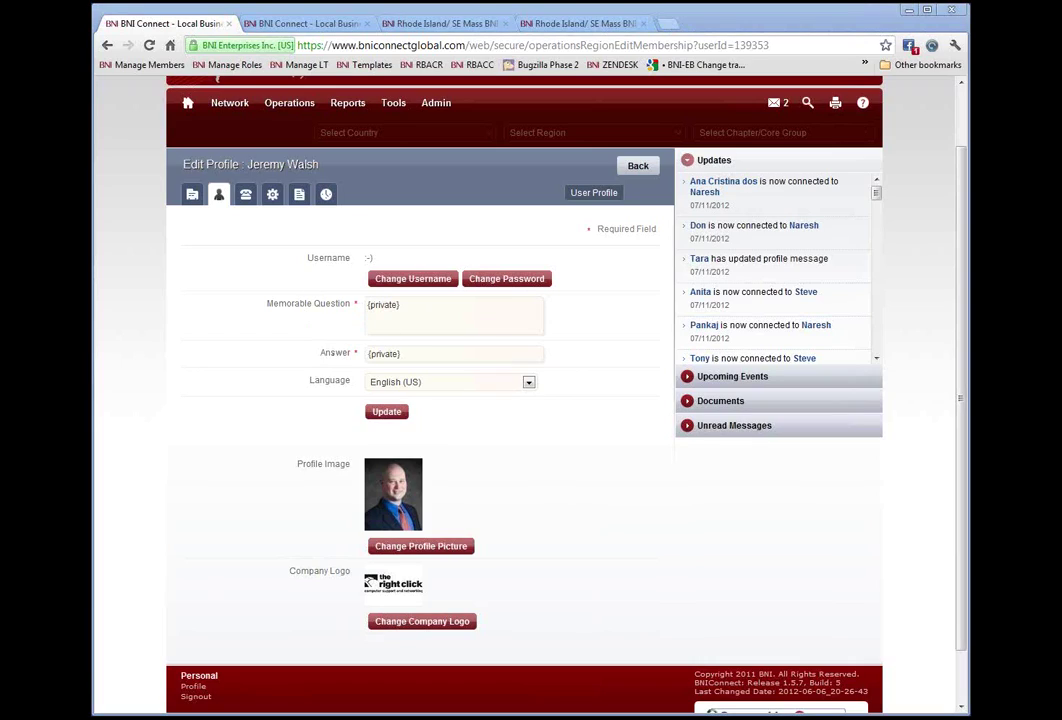
left_click_drag(403, 319, 250, 301)
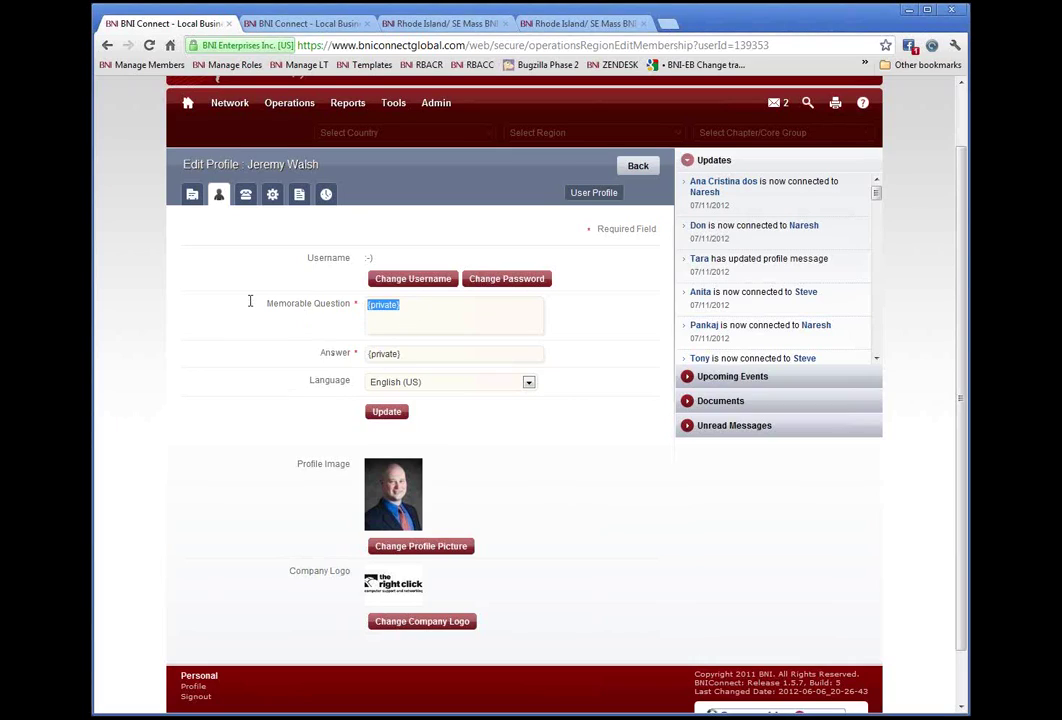
key("Tab")
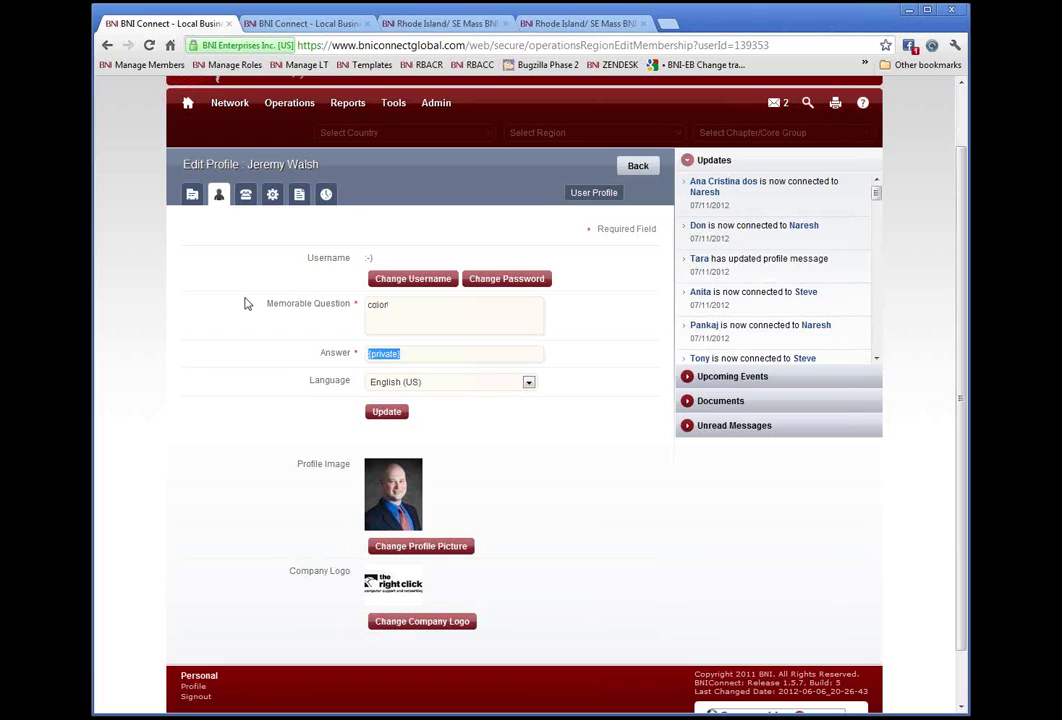
left_click(388, 413)
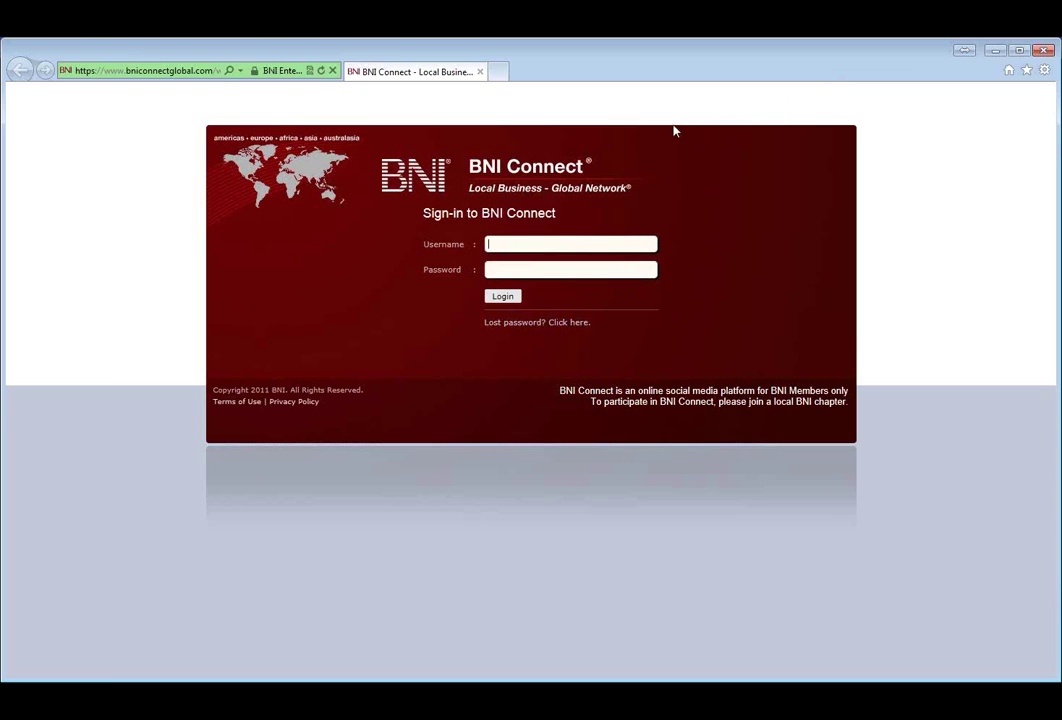
Request a lost-password reset with the member's e-mail address, correcting the address after submitting.
left_click(521, 330)
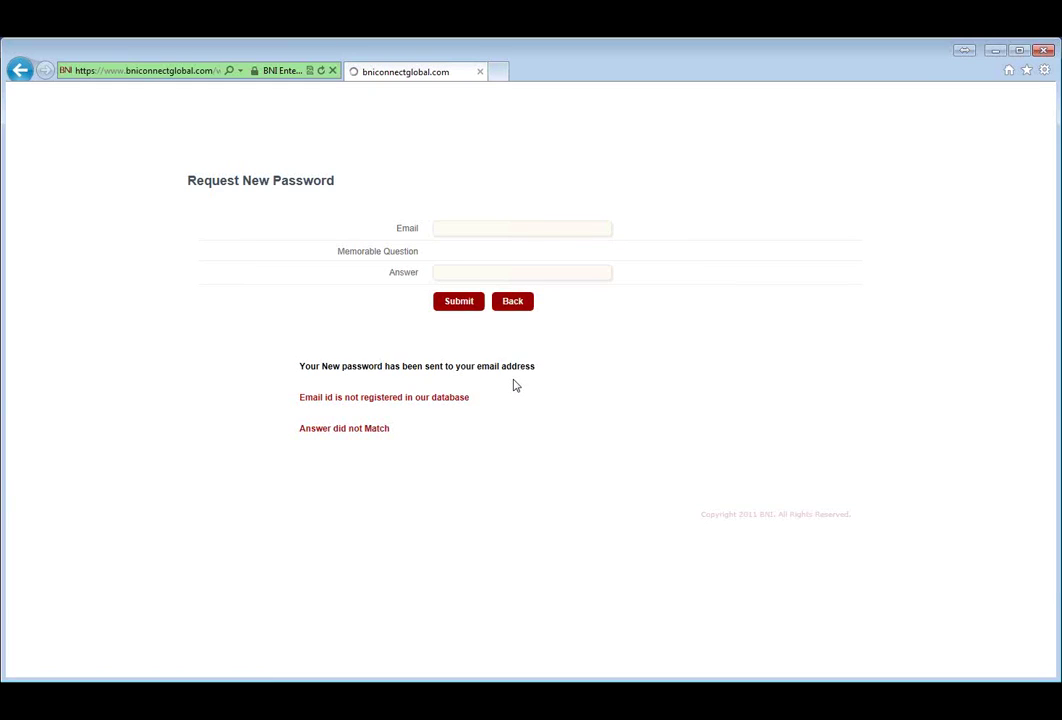
left_click(488, 229)
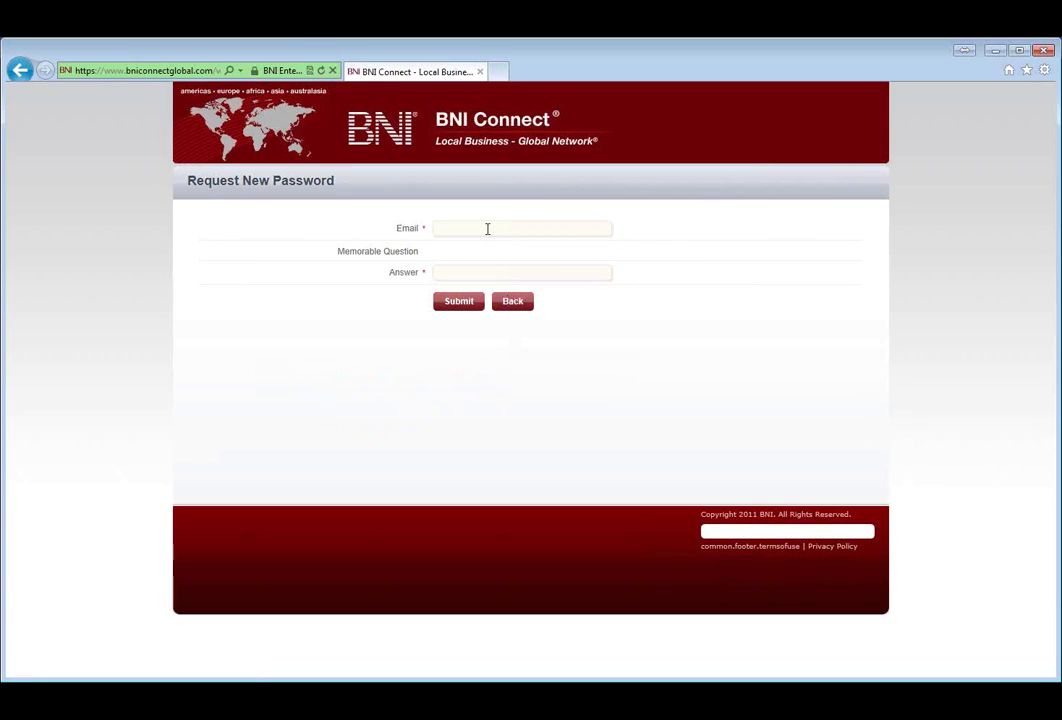
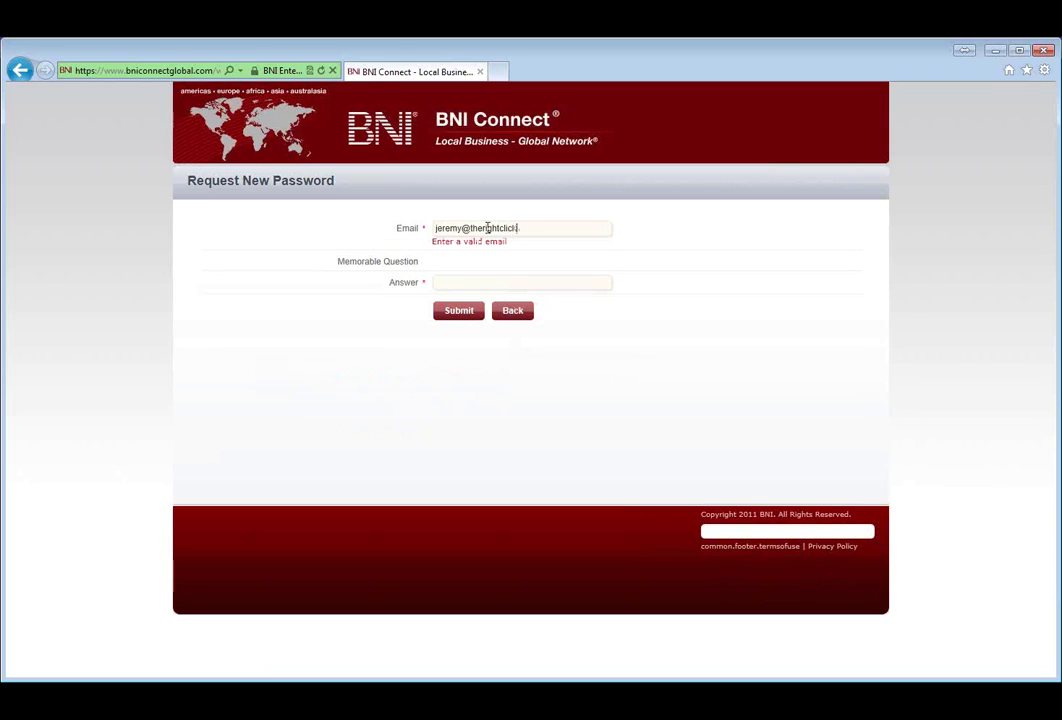
key("Return")
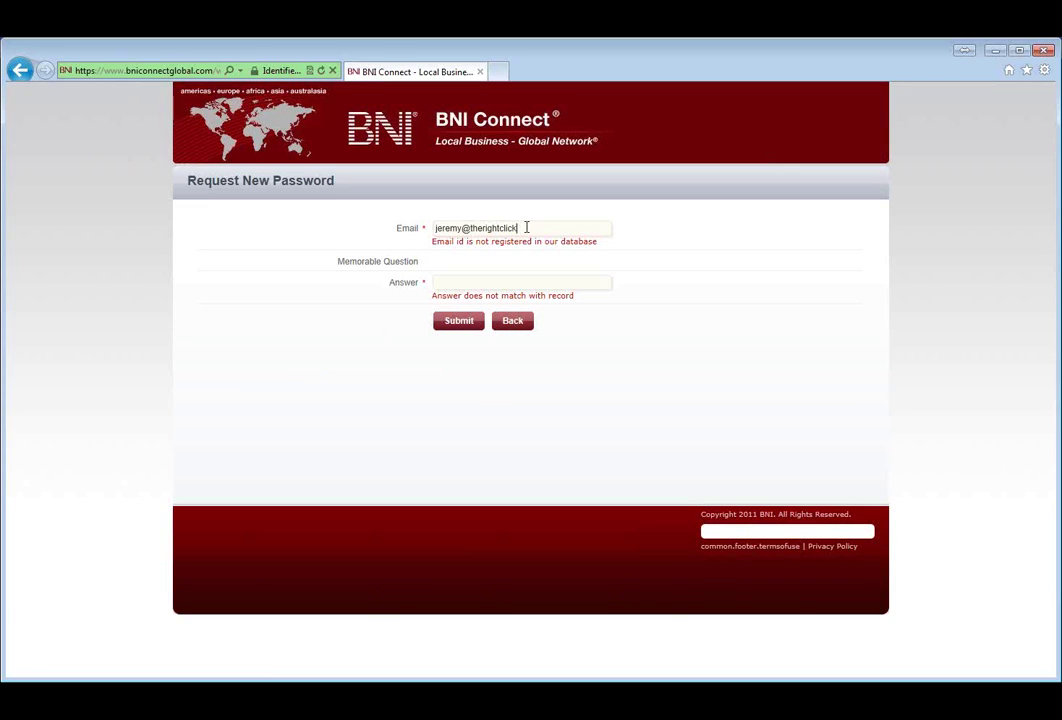
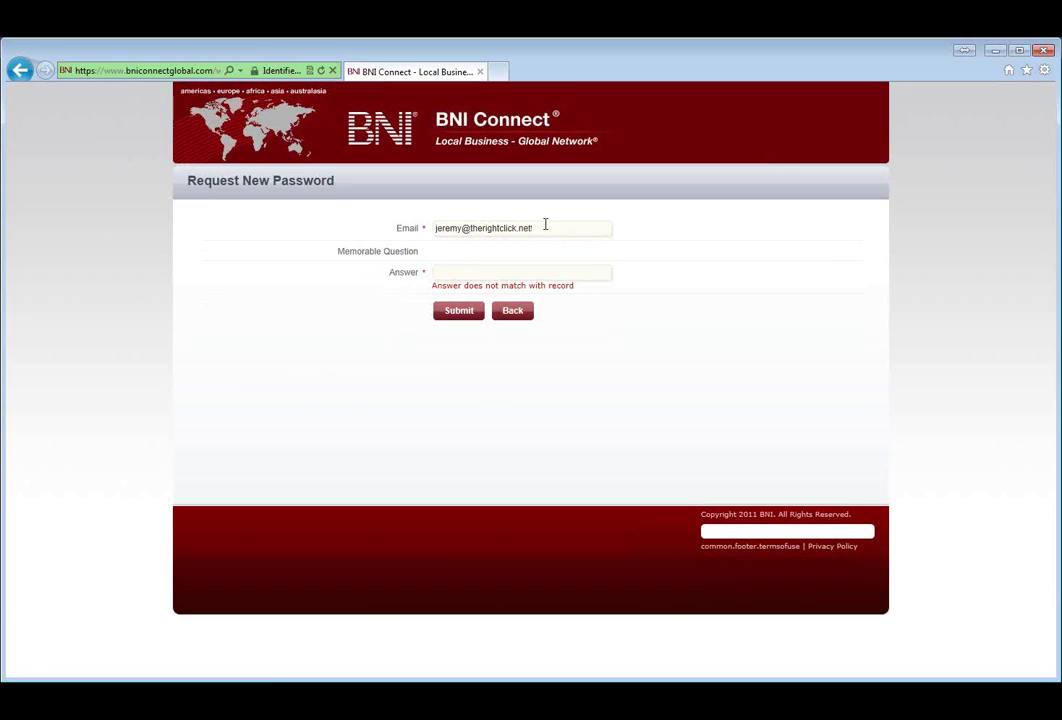
Enter the answer to the memorable question, then close the browser window.
left_click(493, 270)
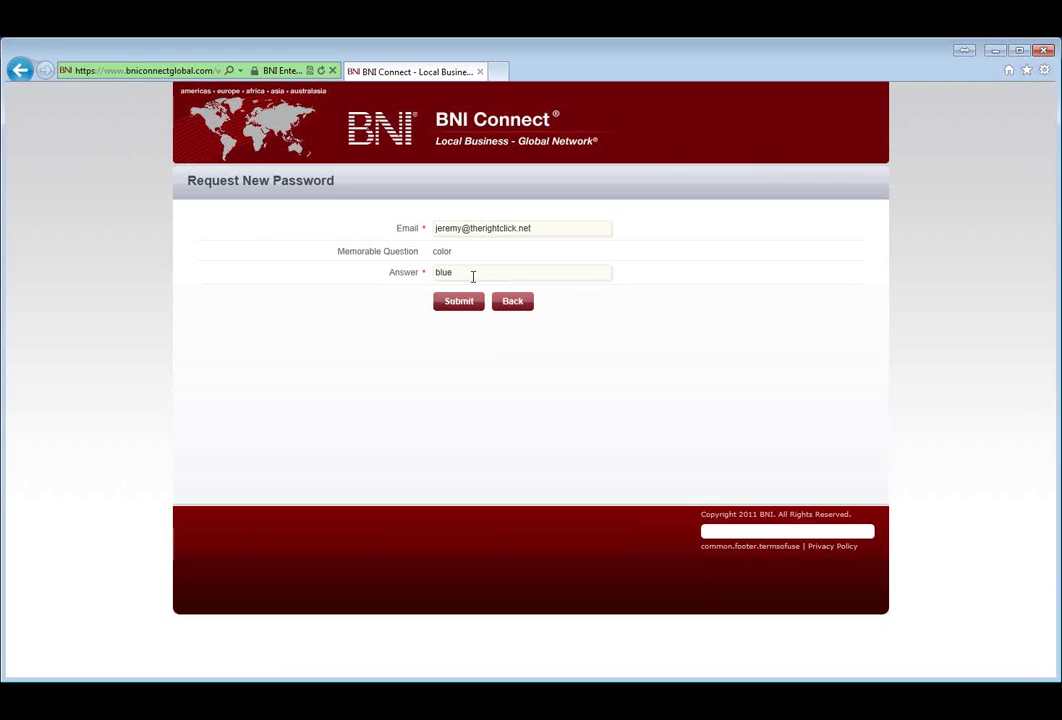
left_click(473, 274)
left_click(478, 74)
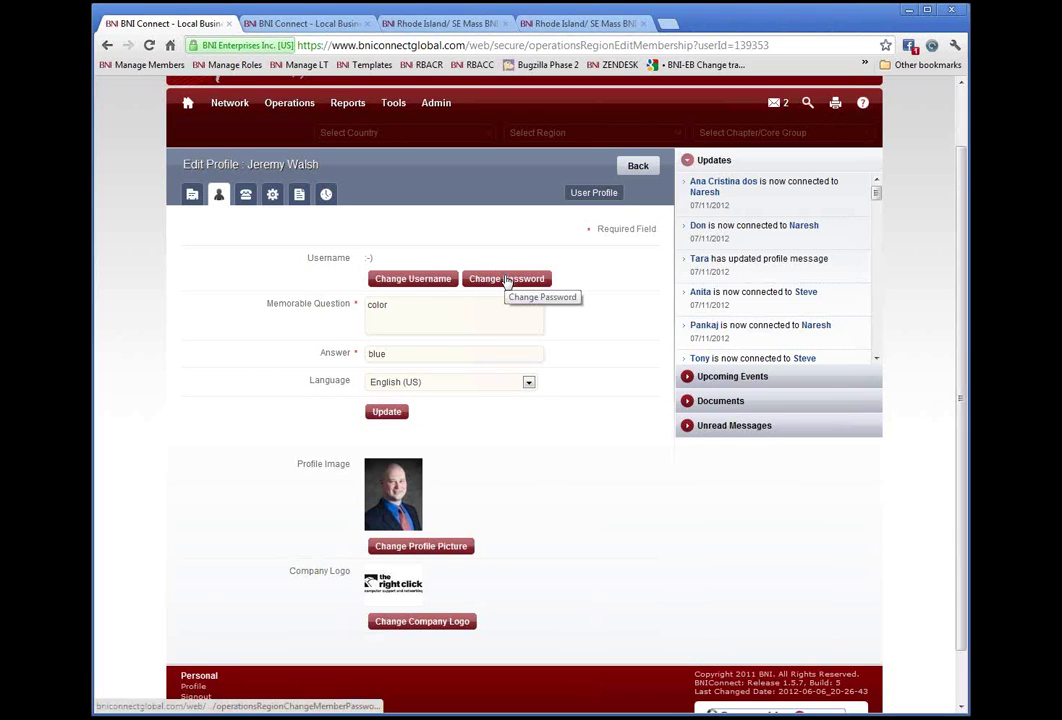
left_click(507, 279)
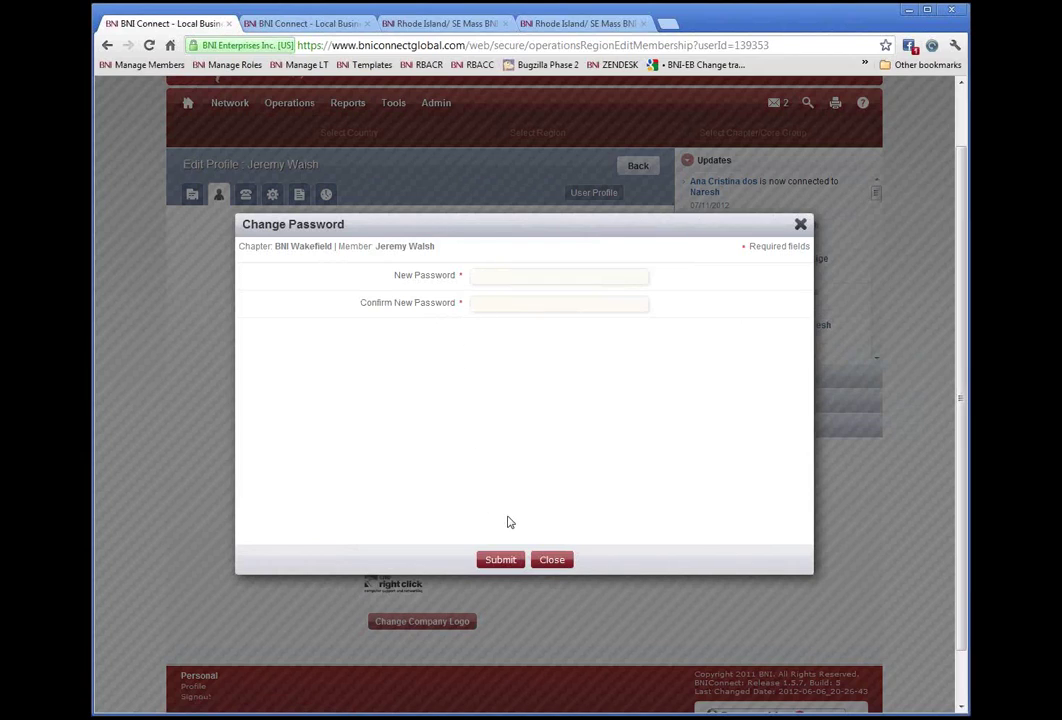
left_click(553, 562)
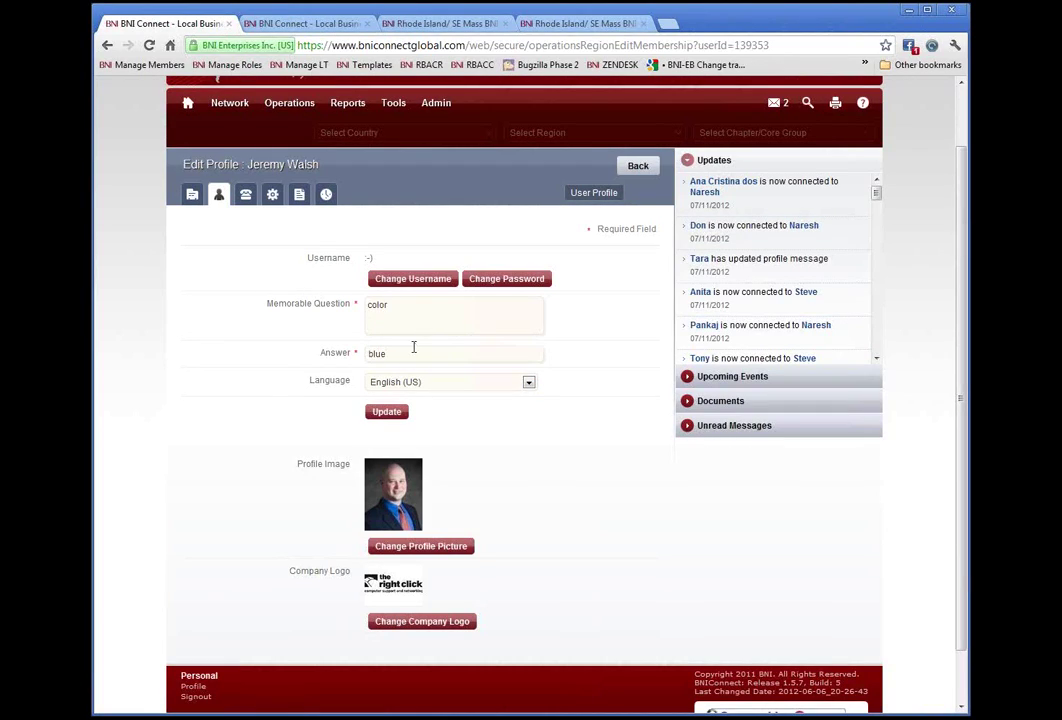
Scroll the profile language list and choose German.
left_click(470, 382)
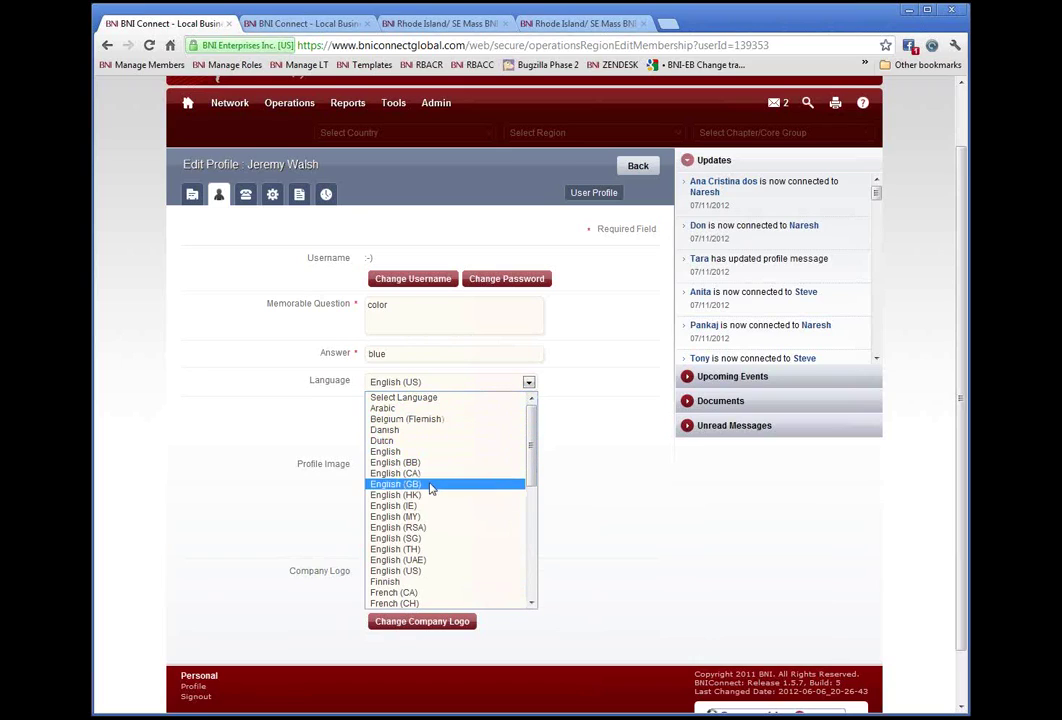
left_click_drag(533, 449, 533, 569)
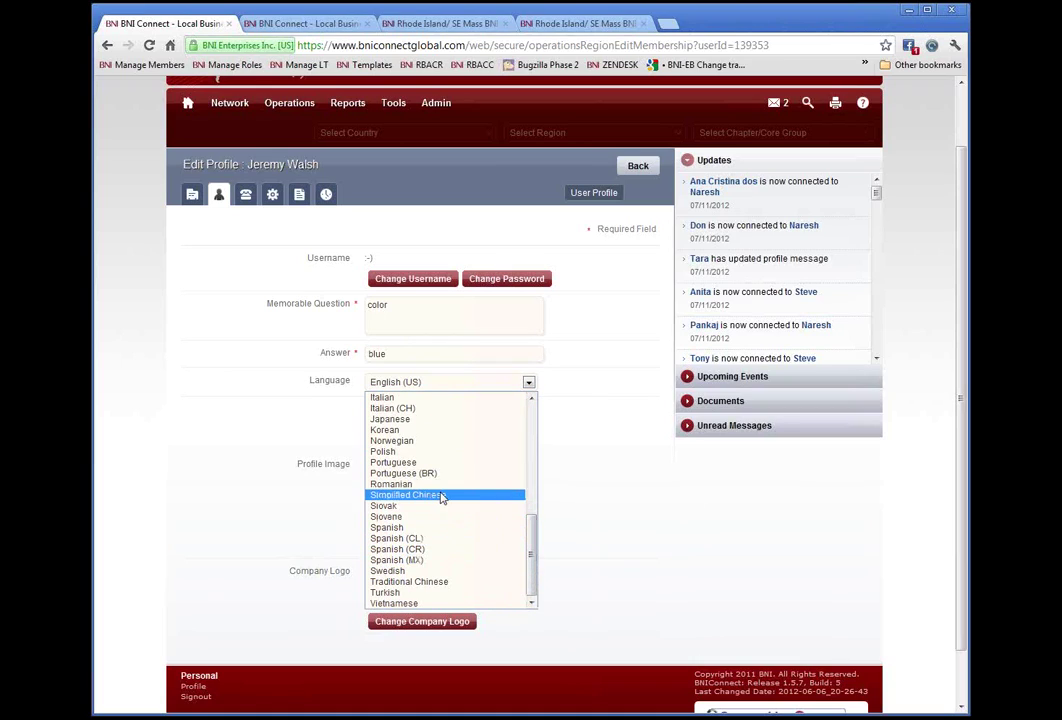
left_click_drag(536, 559, 531, 479)
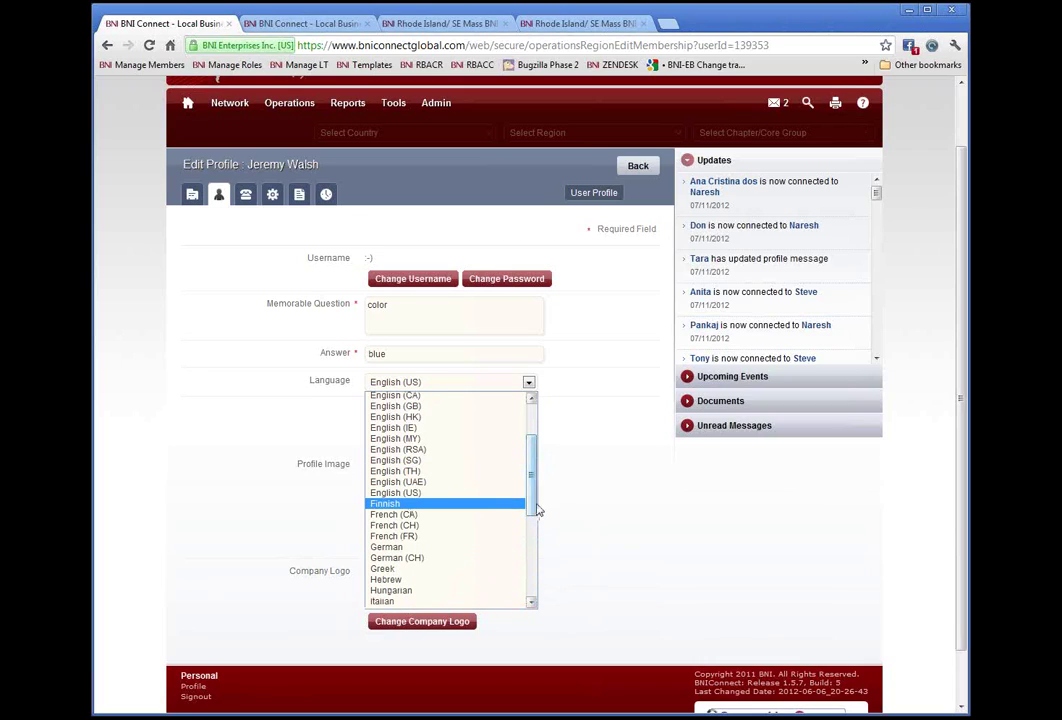
left_click_drag(531, 505, 531, 477)
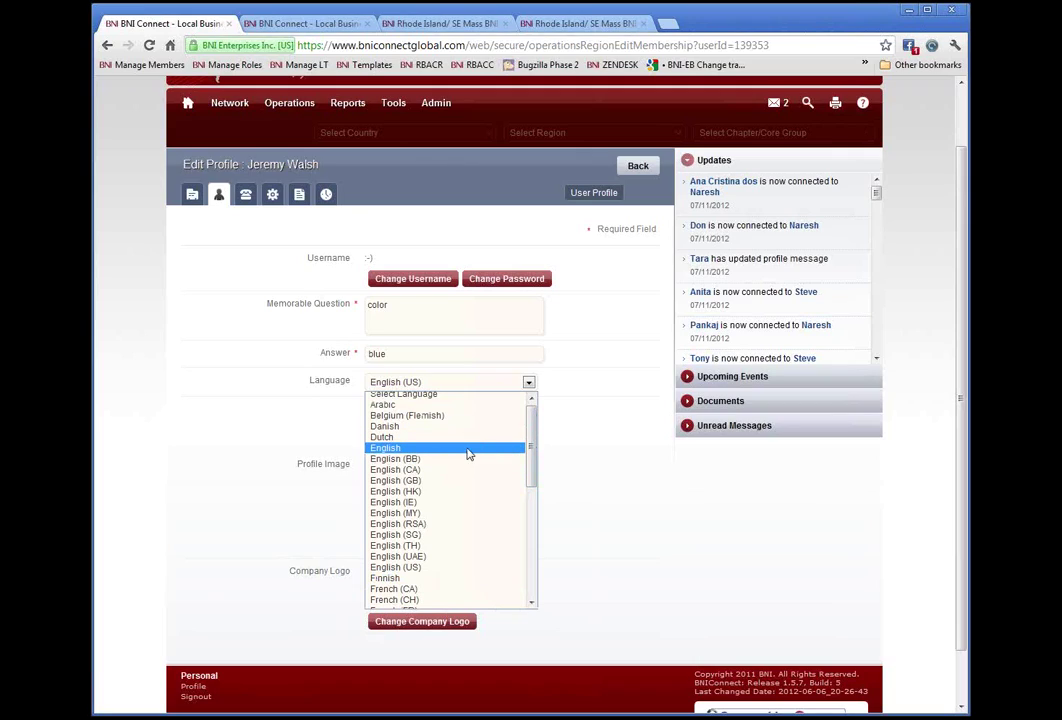
left_click_drag(531, 450, 532, 510)
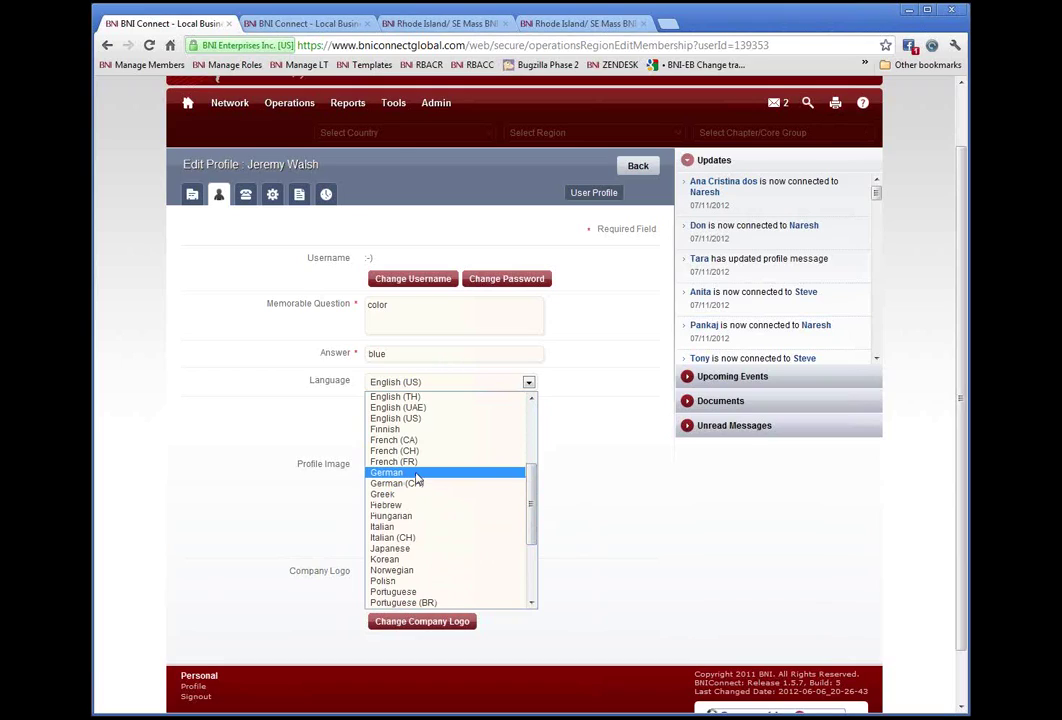
left_click(417, 473)
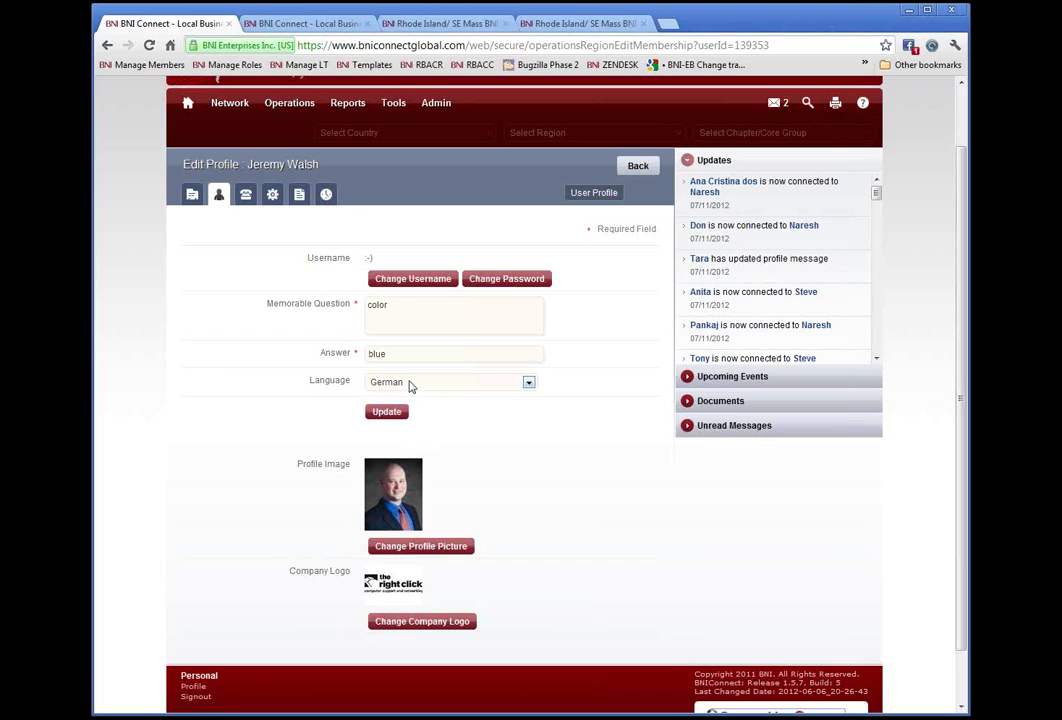
Set the profile language back to English (US) and save the account settings.
left_click(409, 386)
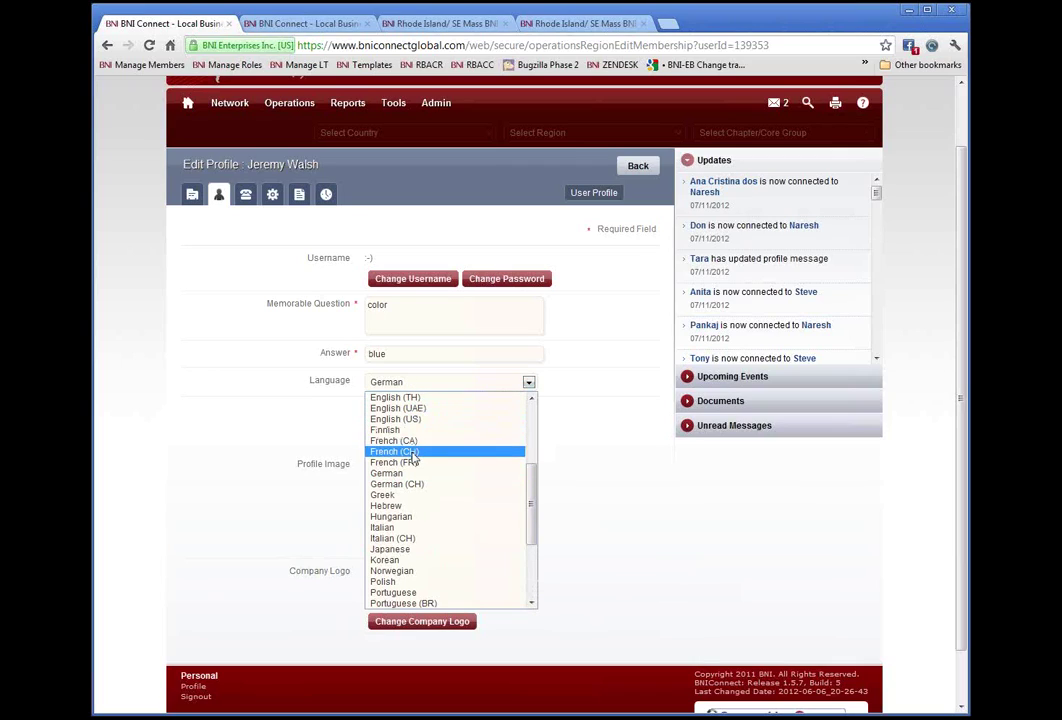
left_click(420, 419)
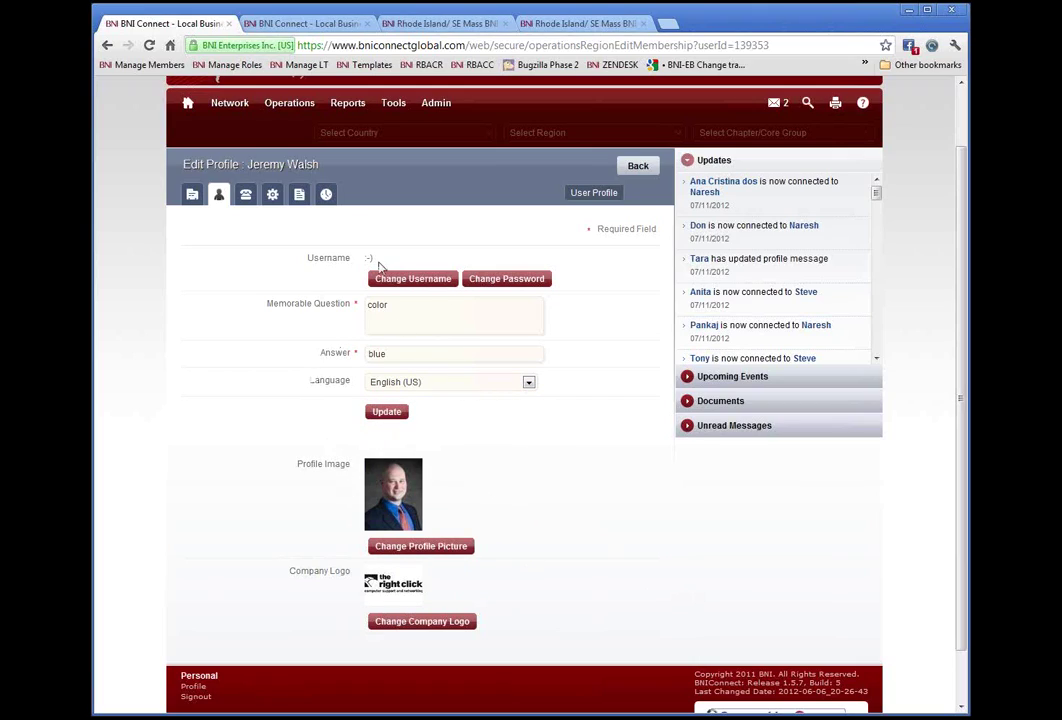
left_click(380, 416)
left_click(400, 550)
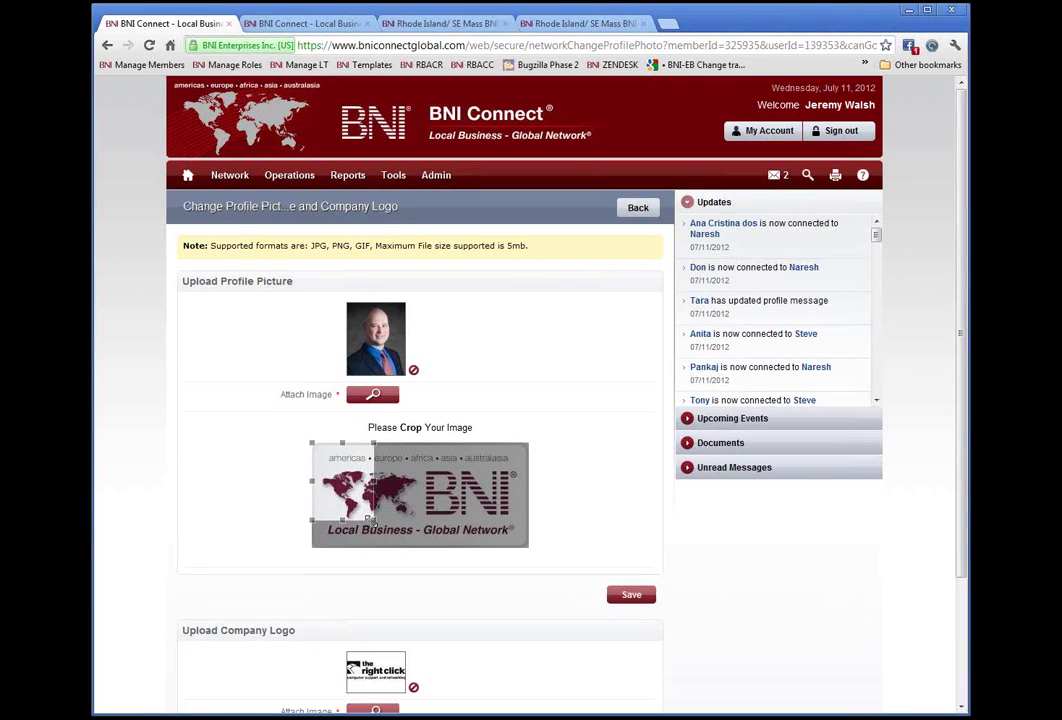
Enlarge the crop box on the BNI image and move it over the world map.
left_click_drag(371, 520, 398, 547)
left_click_drag(352, 482, 492, 484)
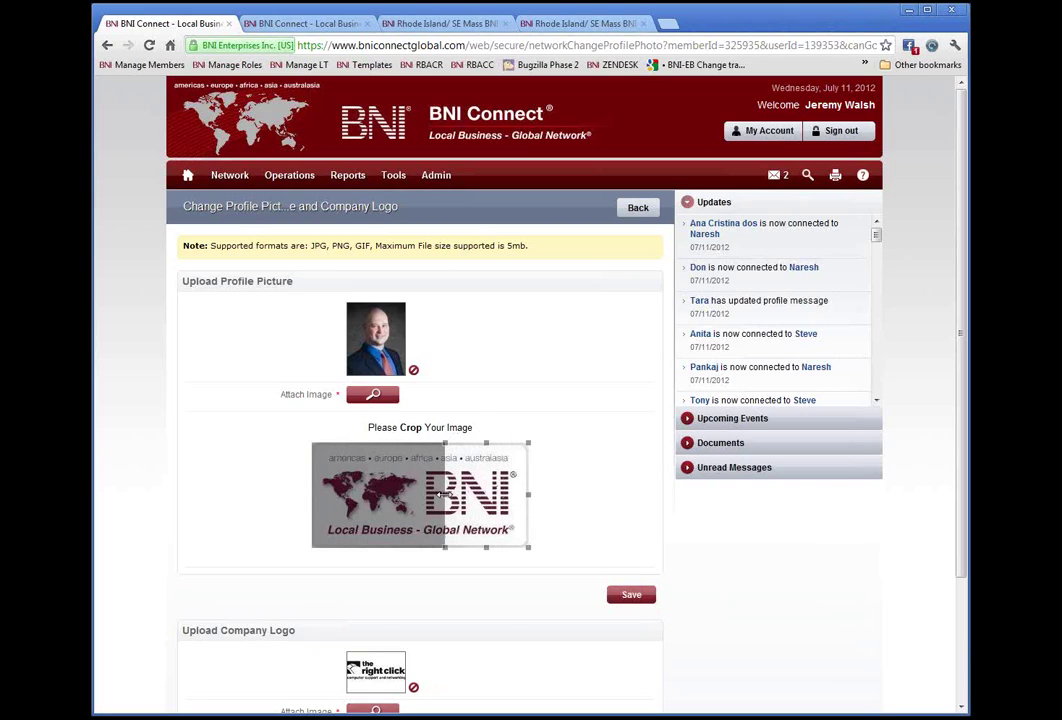
left_click_drag(479, 483, 346, 483)
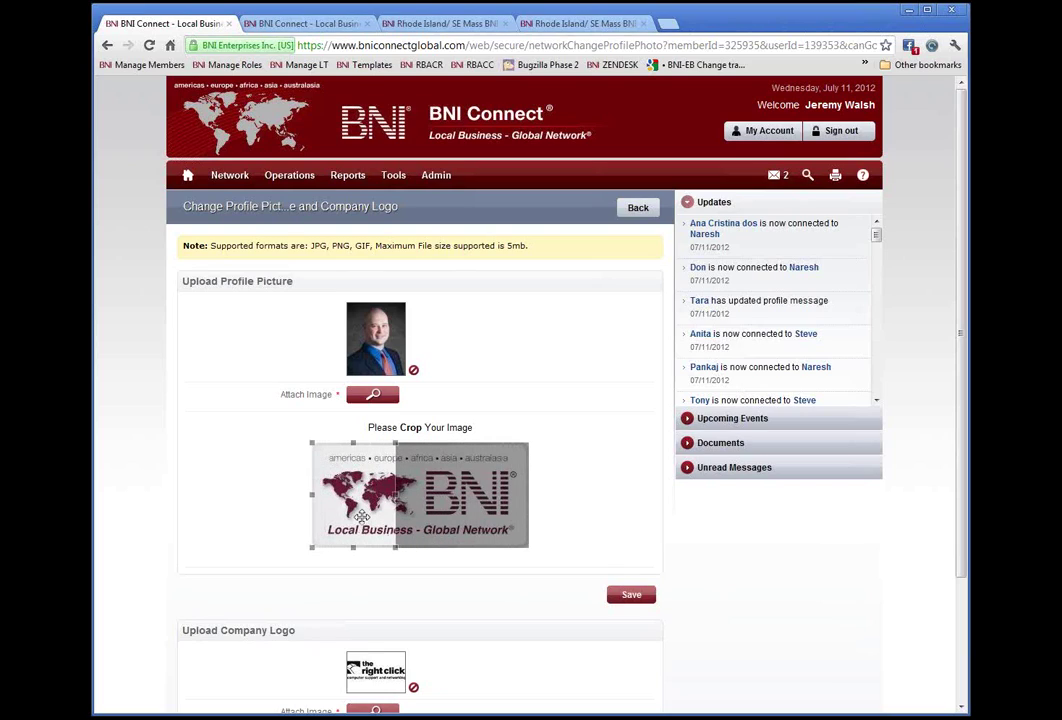
scroll(597, 338, "down", 3)
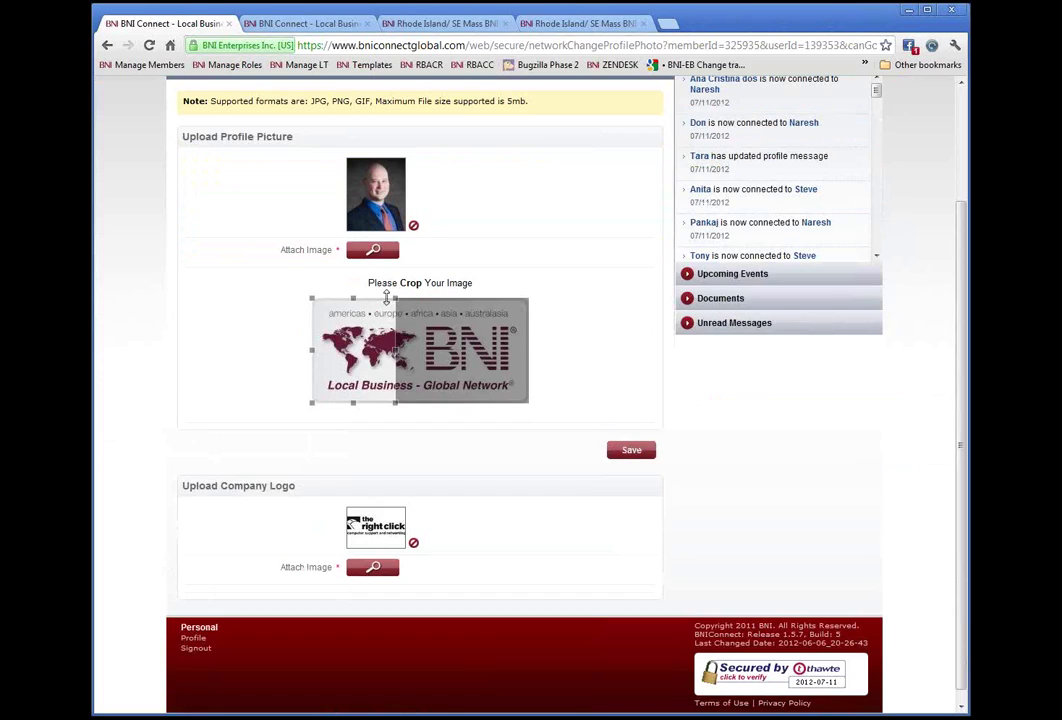
scroll(426, 460, "down", 1)
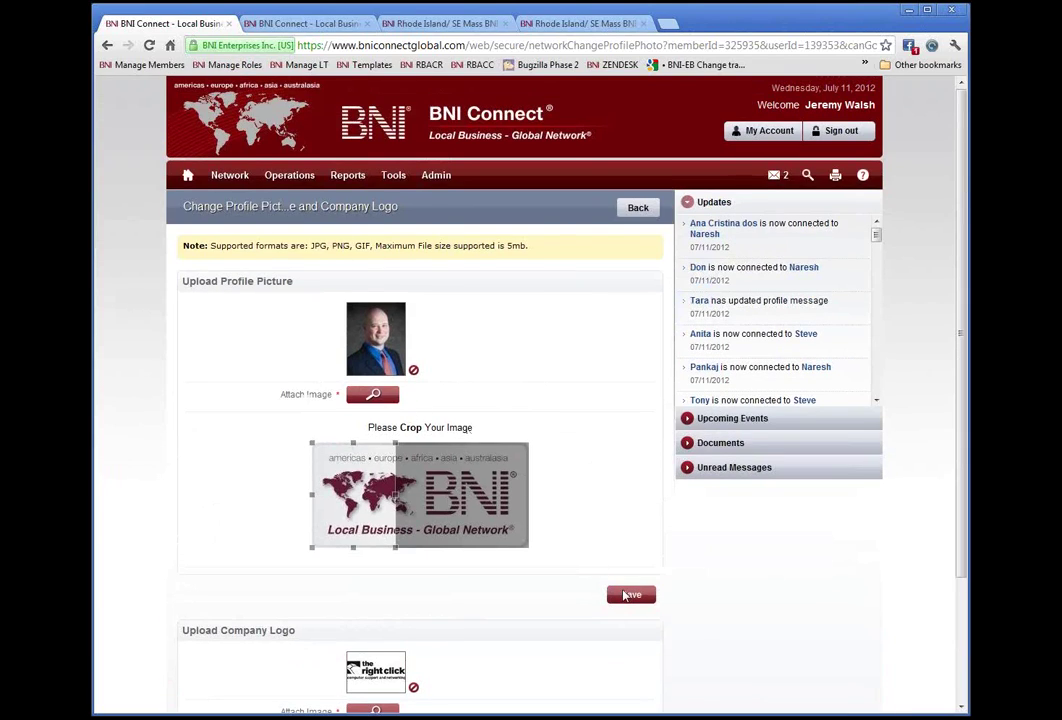
Go back to the profile editor's Contact Details and review the member's e-mail field.
left_click(638, 207)
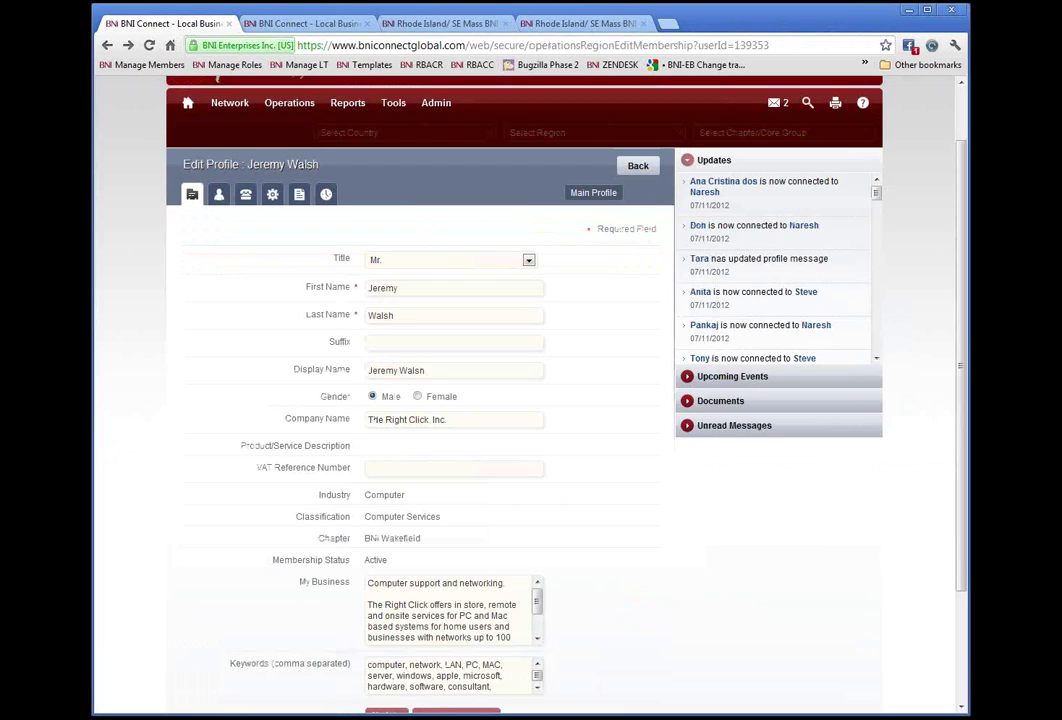
left_click(218, 194)
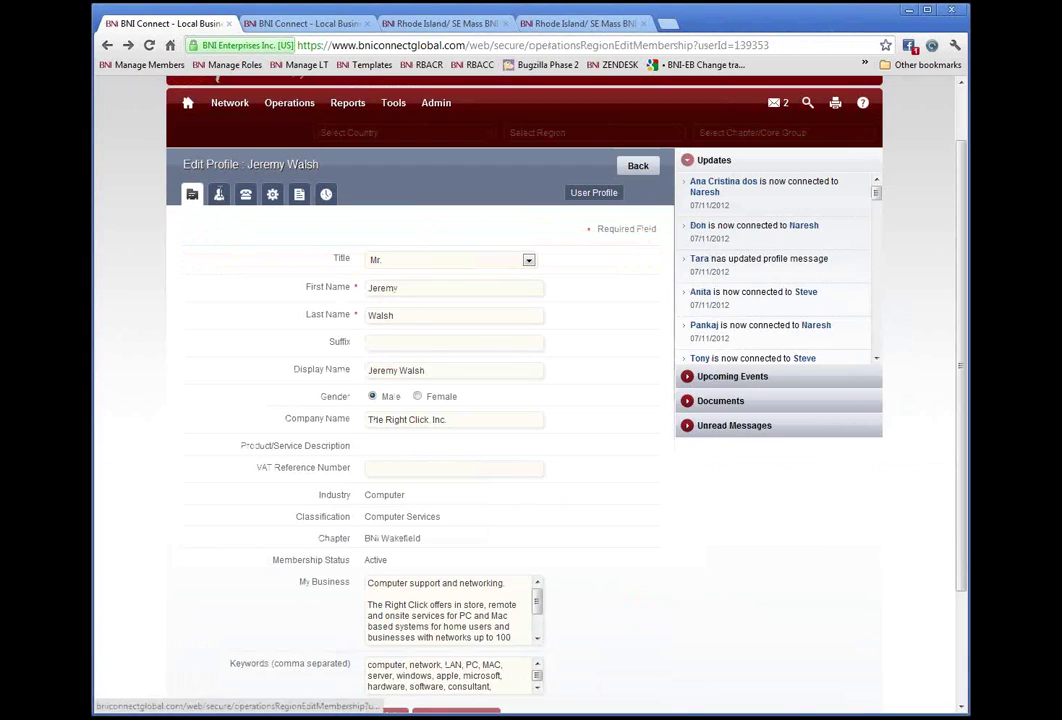
left_click(246, 195)
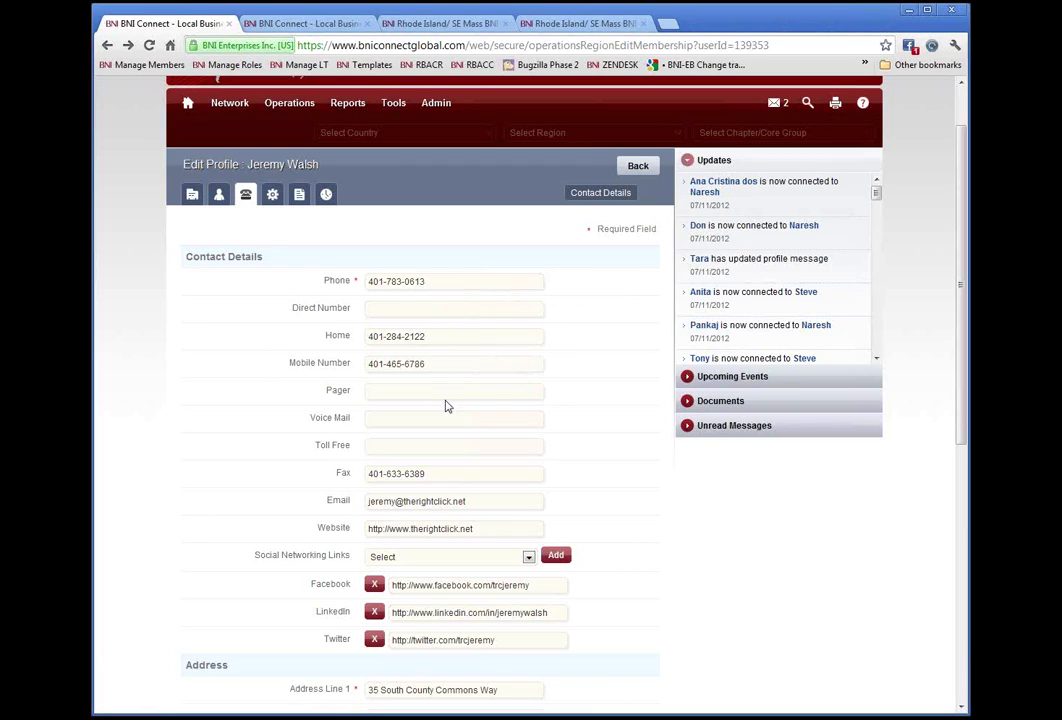
scroll(447, 406, "down", 3)
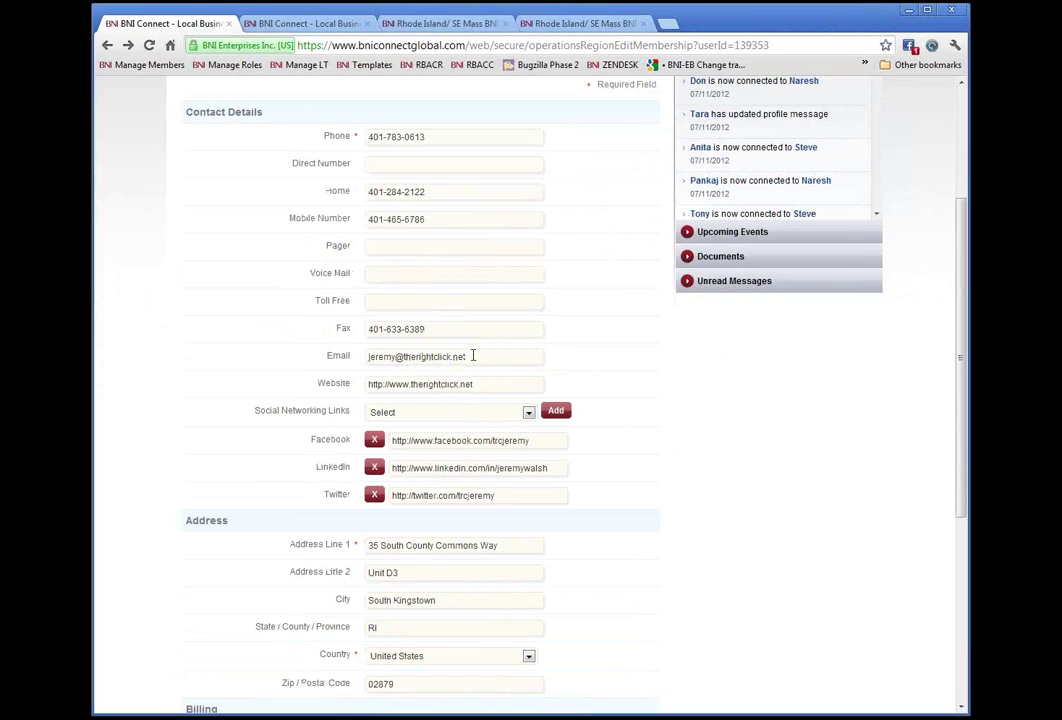
left_click_drag(475, 355, 349, 349)
left_click(447, 331)
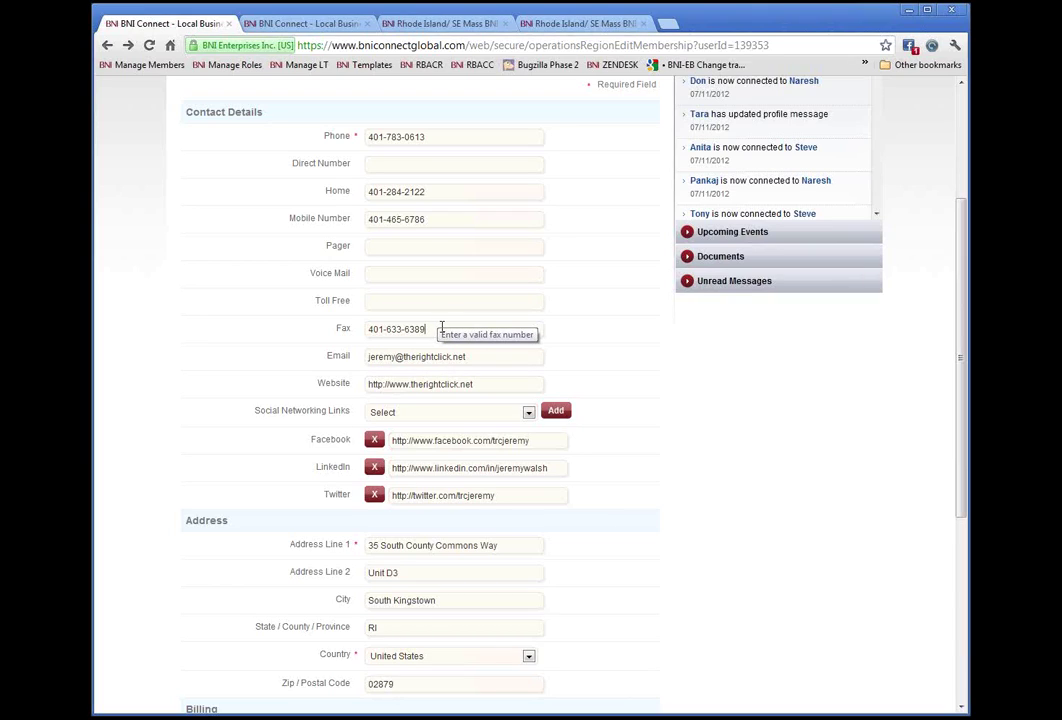
left_click(436, 24)
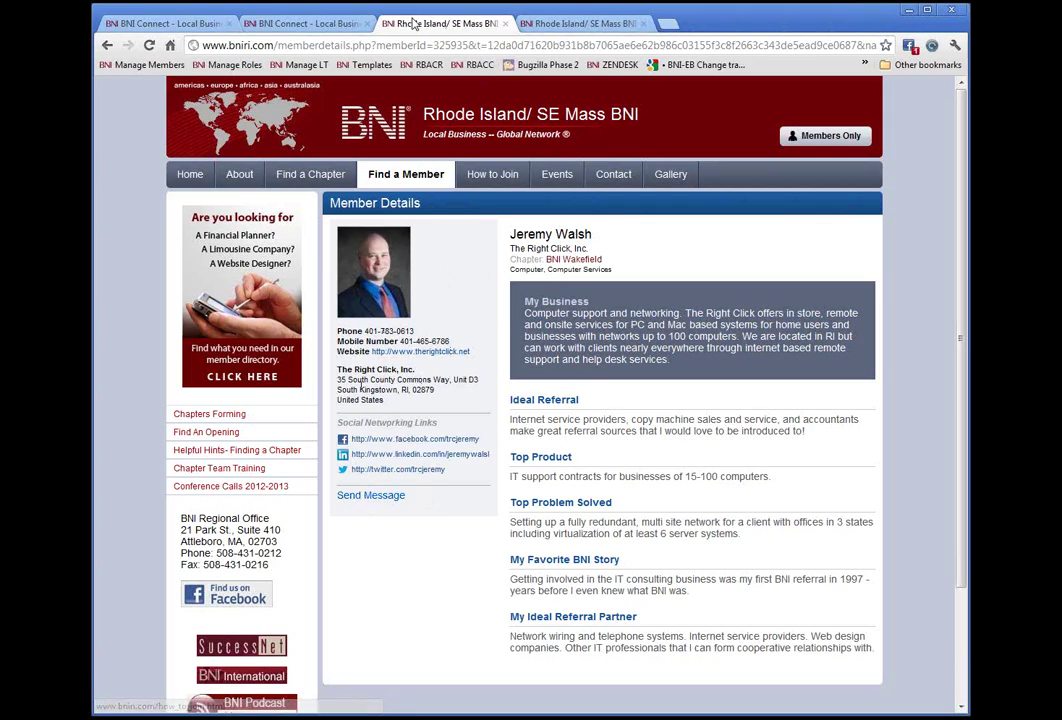
Return to BNI Connect and close the extra Search People page.
left_click(309, 27)
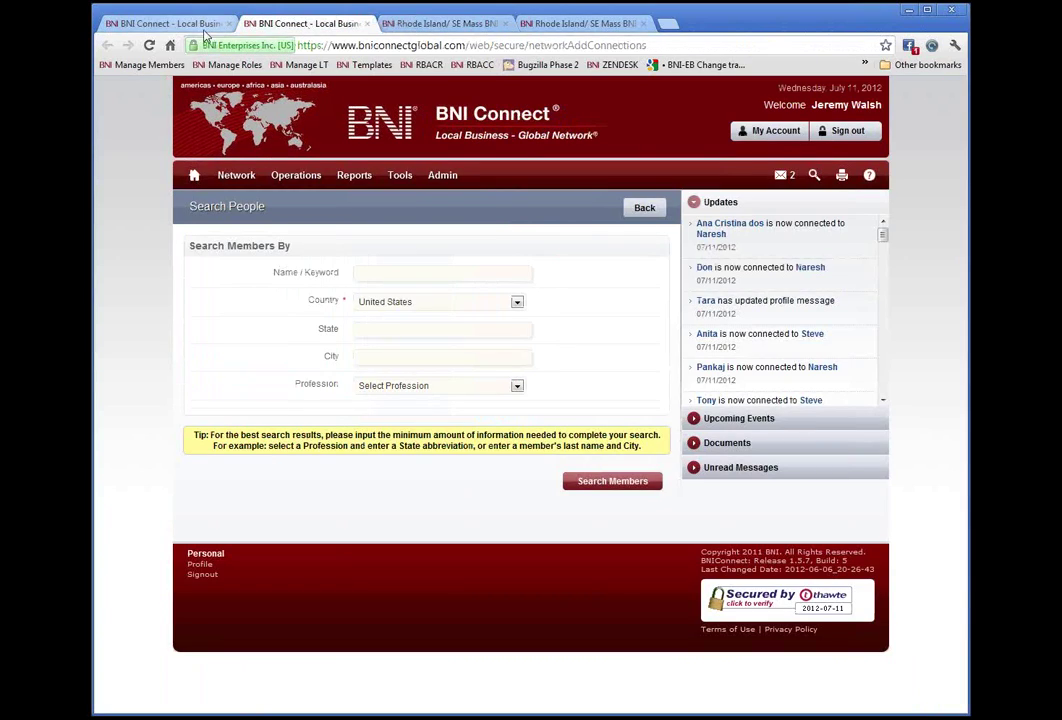
left_click(368, 23)
Check the Website address, then delete the Facebook link, keeping LinkedIn and Twitter.
left_click(160, 23)
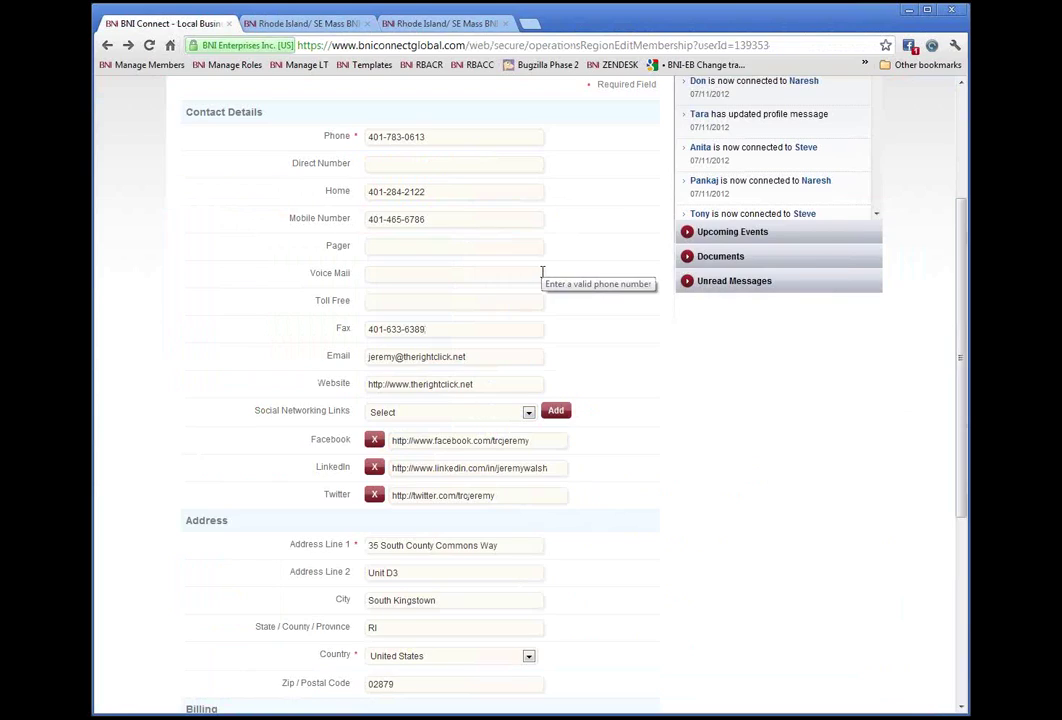
scroll(541, 280, "down", 3)
left_click(496, 243)
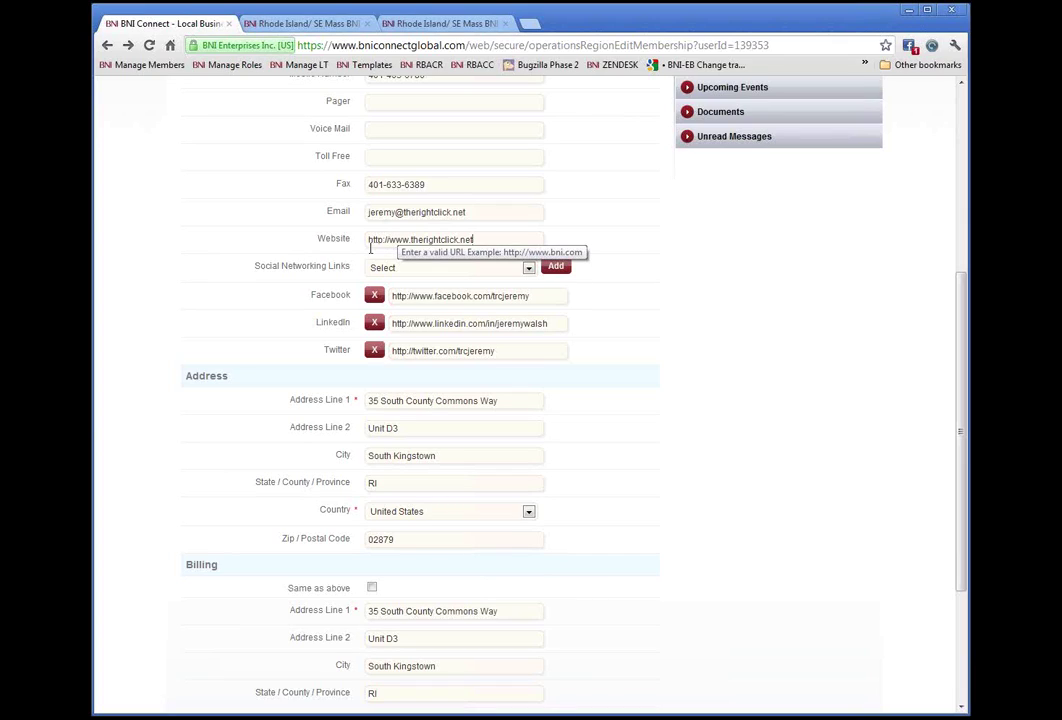
mouse_move(387, 241)
left_mouse_down()
mouse_move(364, 243)
mouse_move(386, 258)
mouse_move(394, 250)
left_mouse_up()
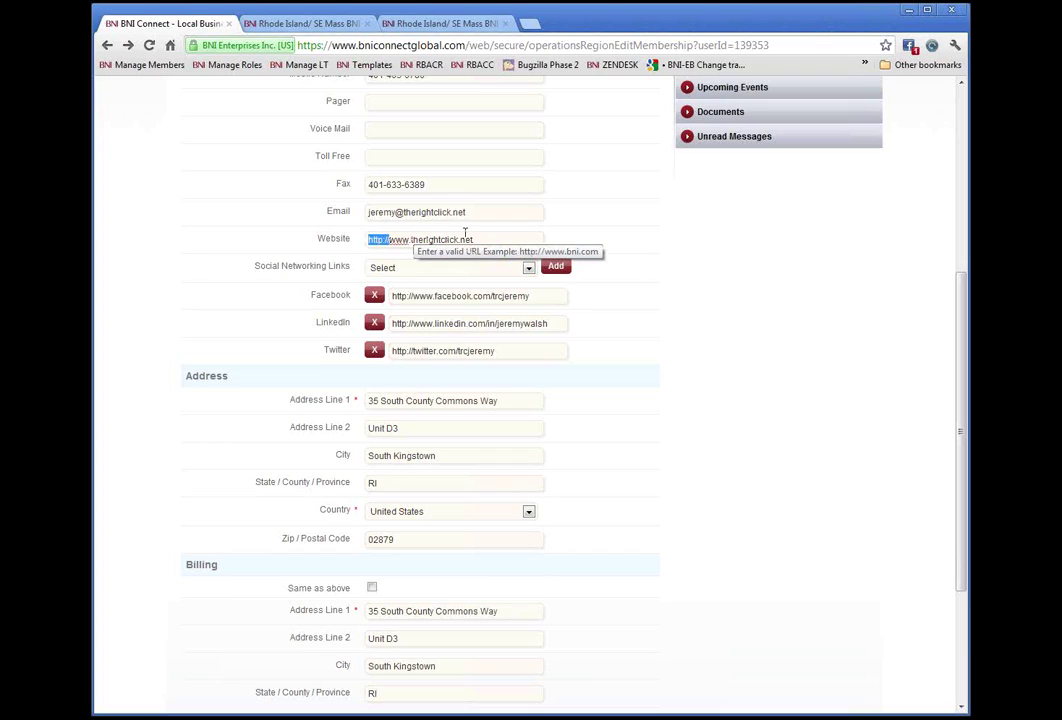
left_click(384, 244)
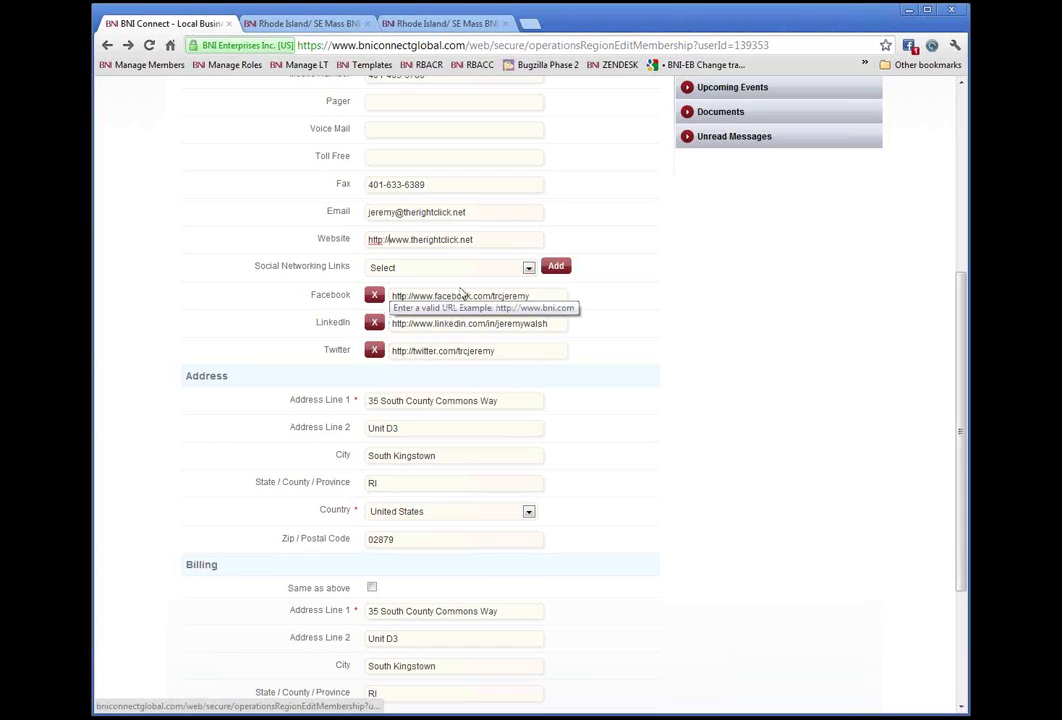
left_click(374, 295)
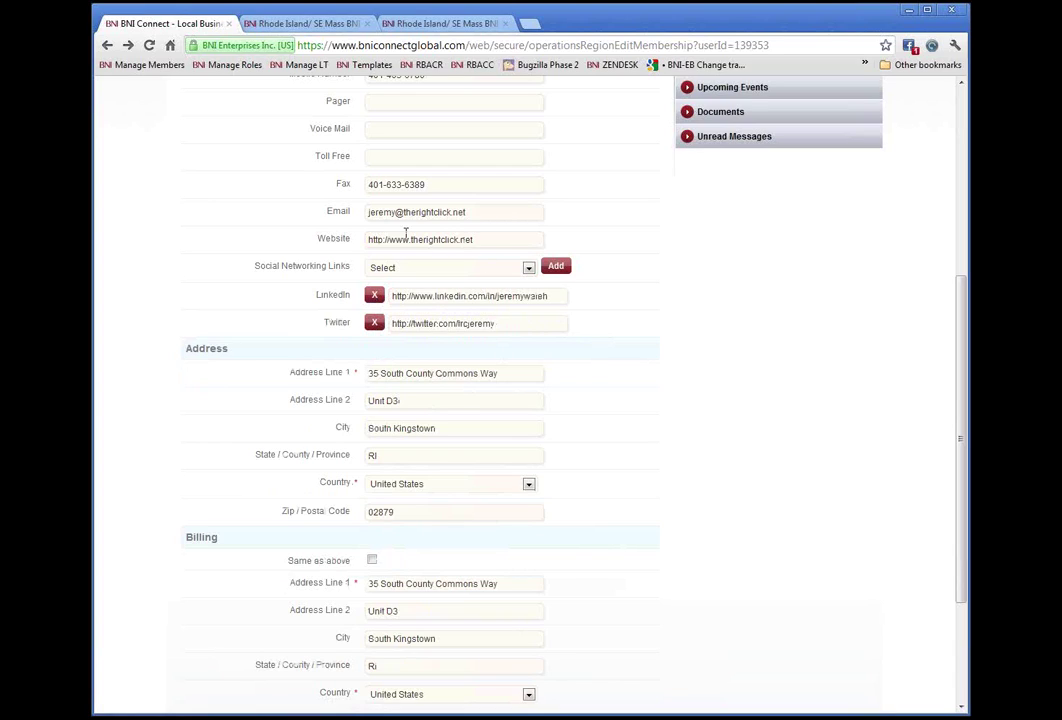
Load facebook.com in a new tab and open General Account Settings to see the username.
key("ctrl+t")
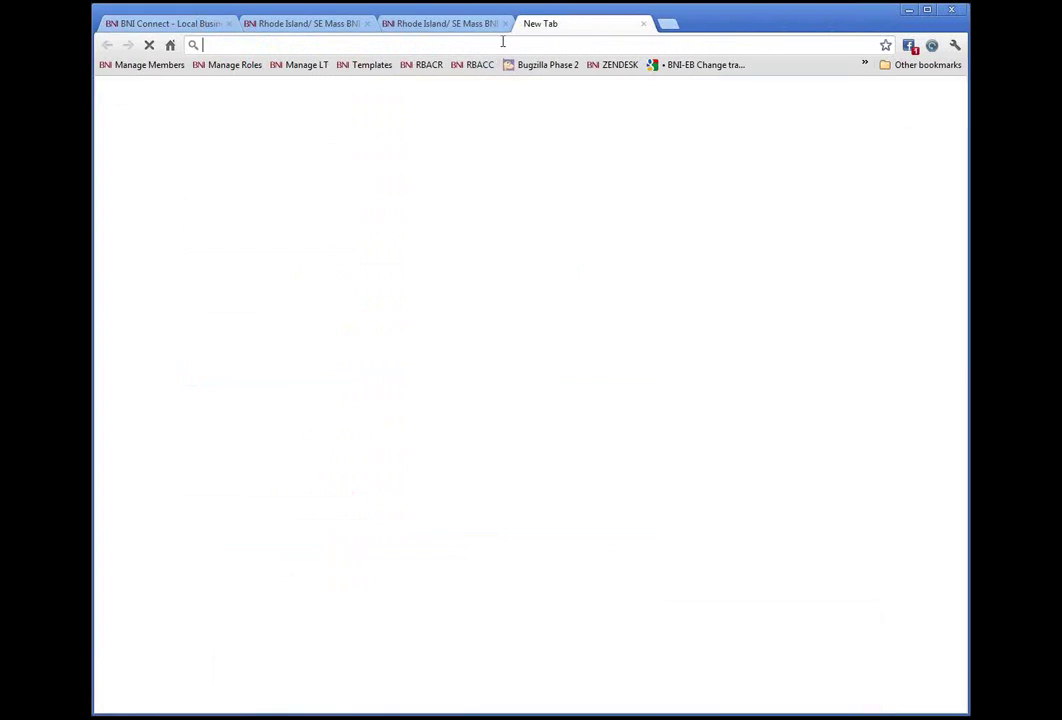
type("faceb")
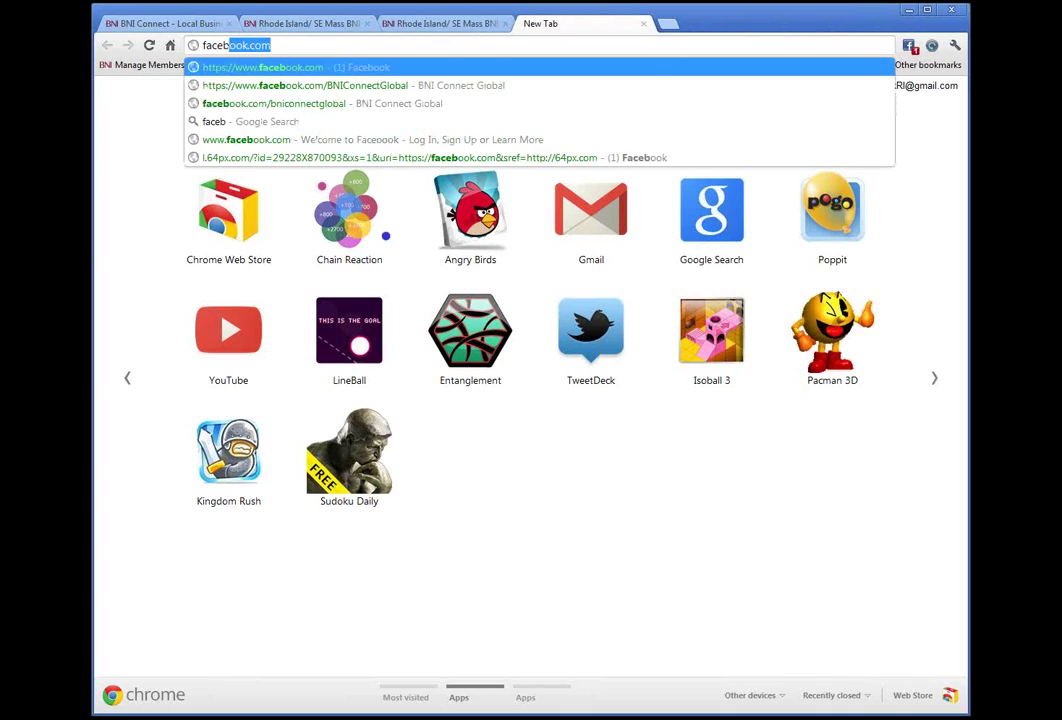
key("Return")
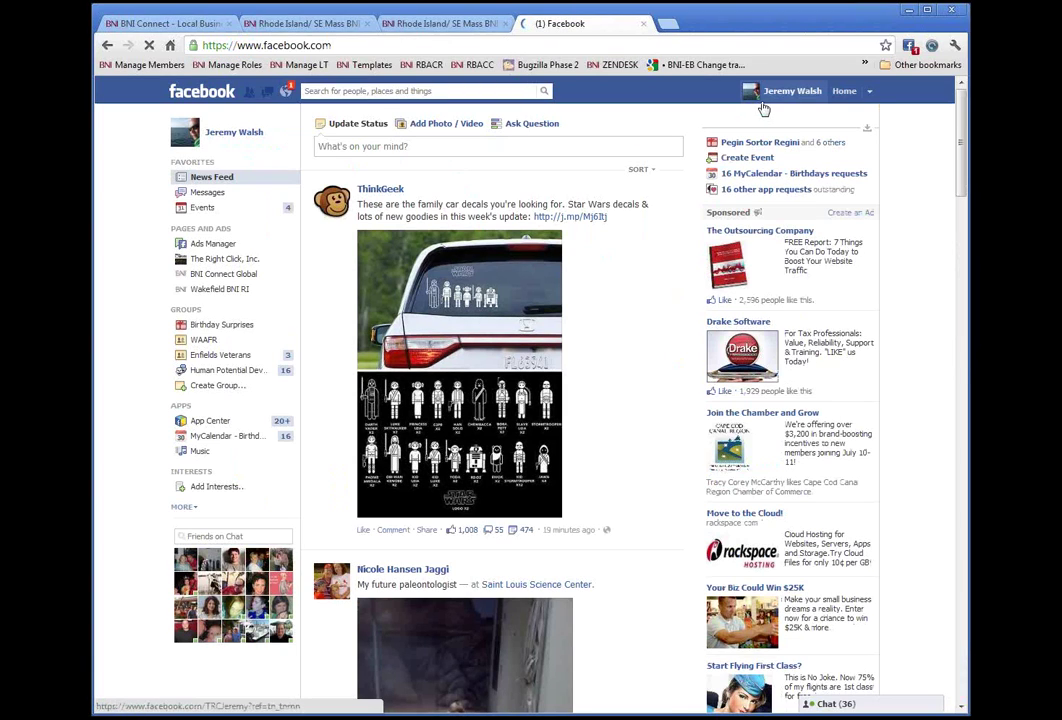
left_click(871, 93)
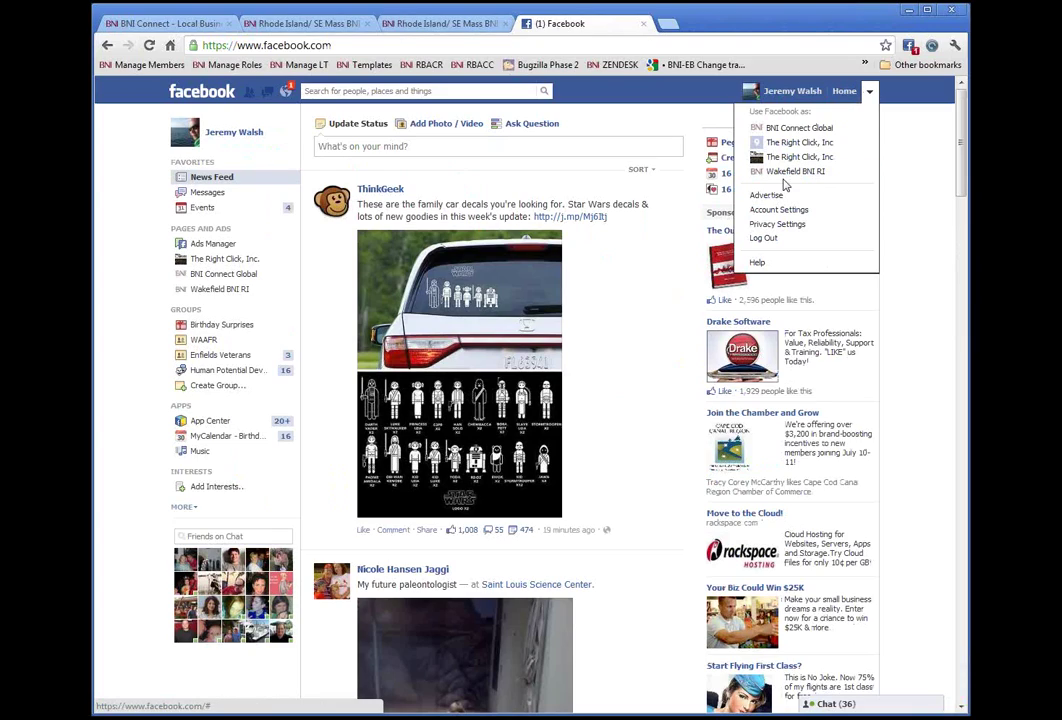
left_click(790, 210)
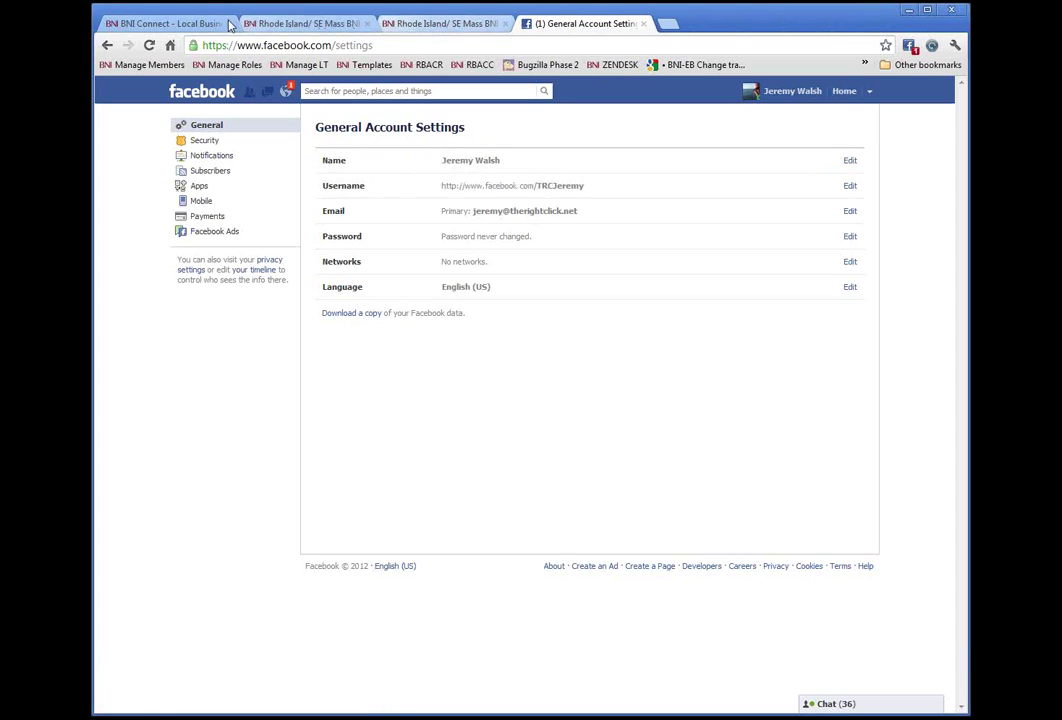
left_click(162, 23)
Add a Facebook social networking link with the member's full facebook.com profile address.
left_click(496, 271)
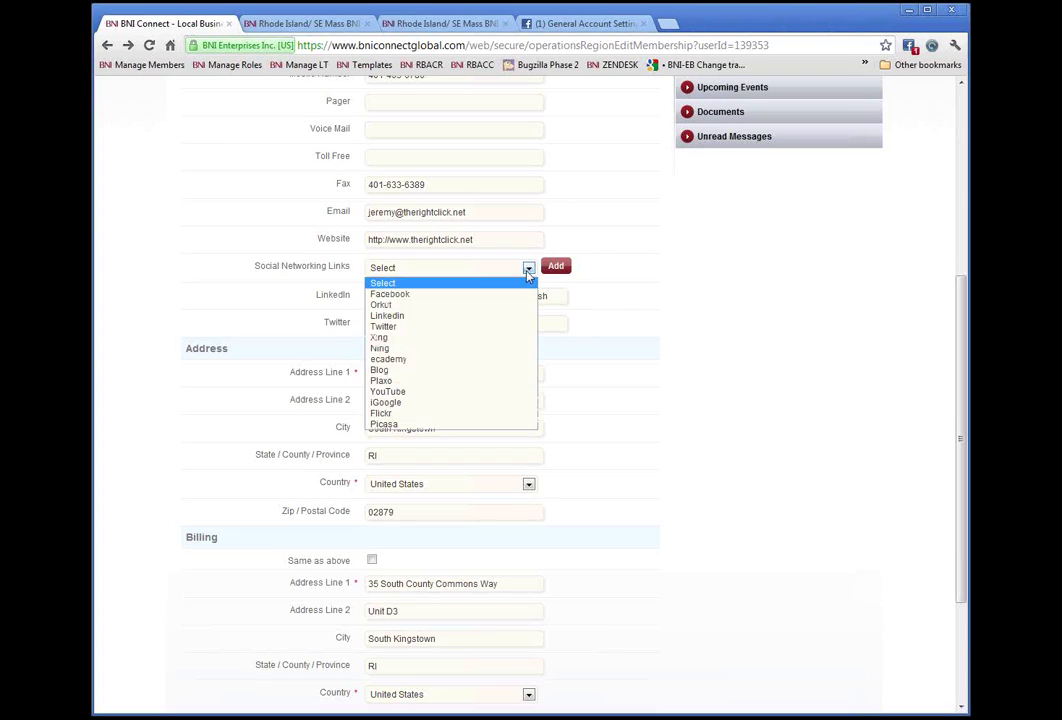
left_click(434, 297)
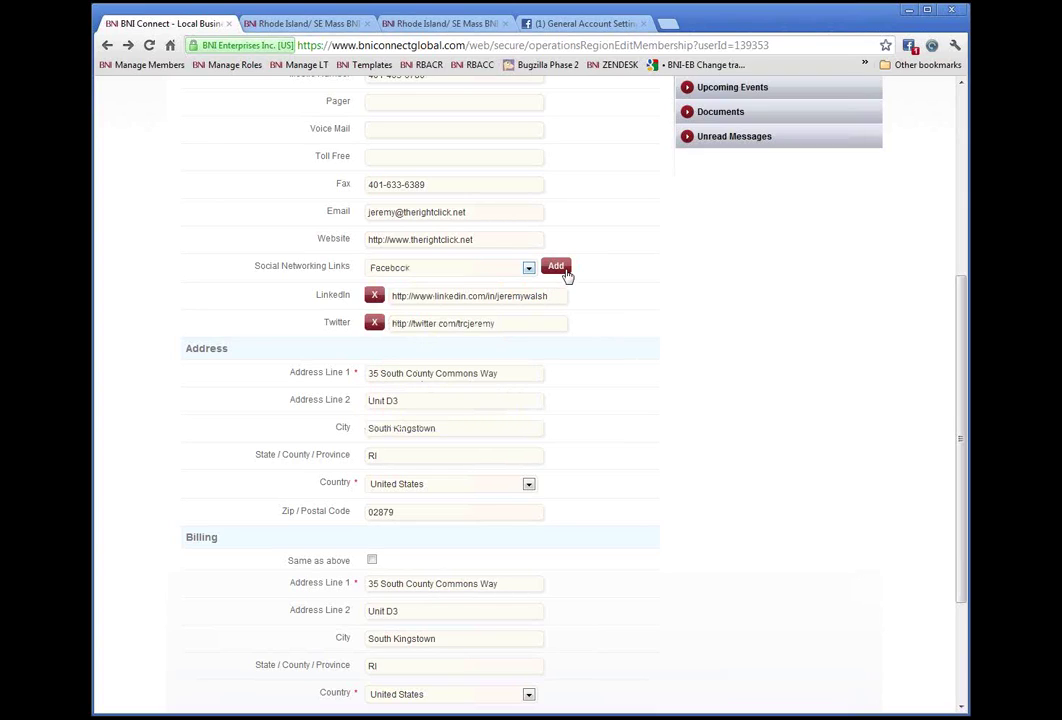
left_click(557, 267)
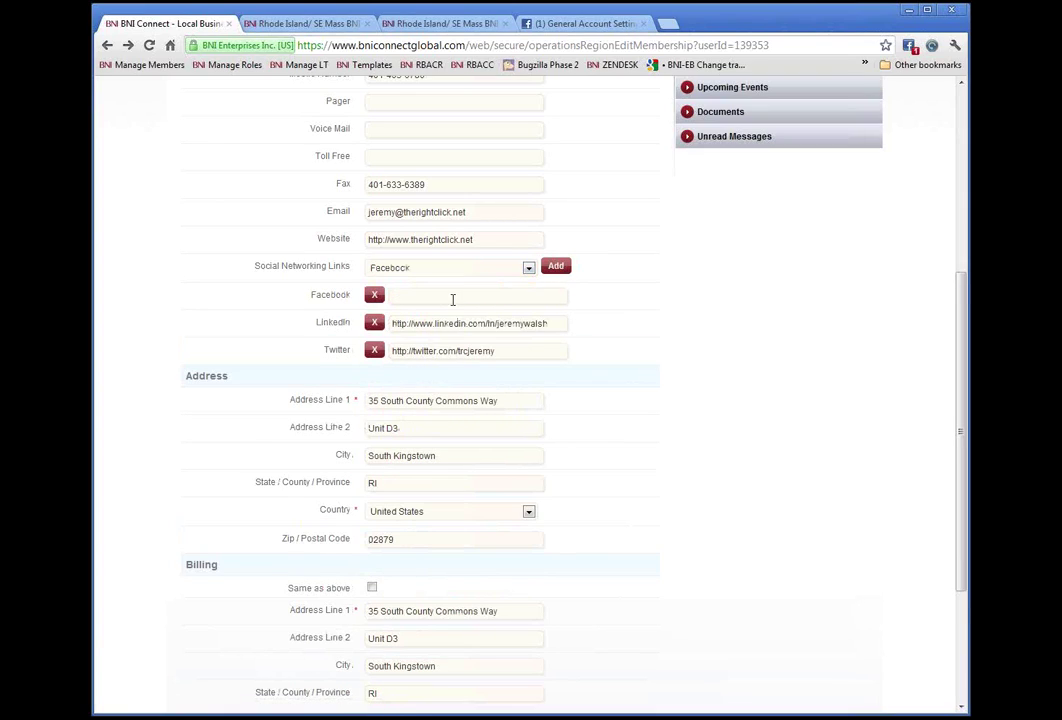
left_click(454, 291)
type("www.facebook.com/TRCJeremy")
key("Tab")
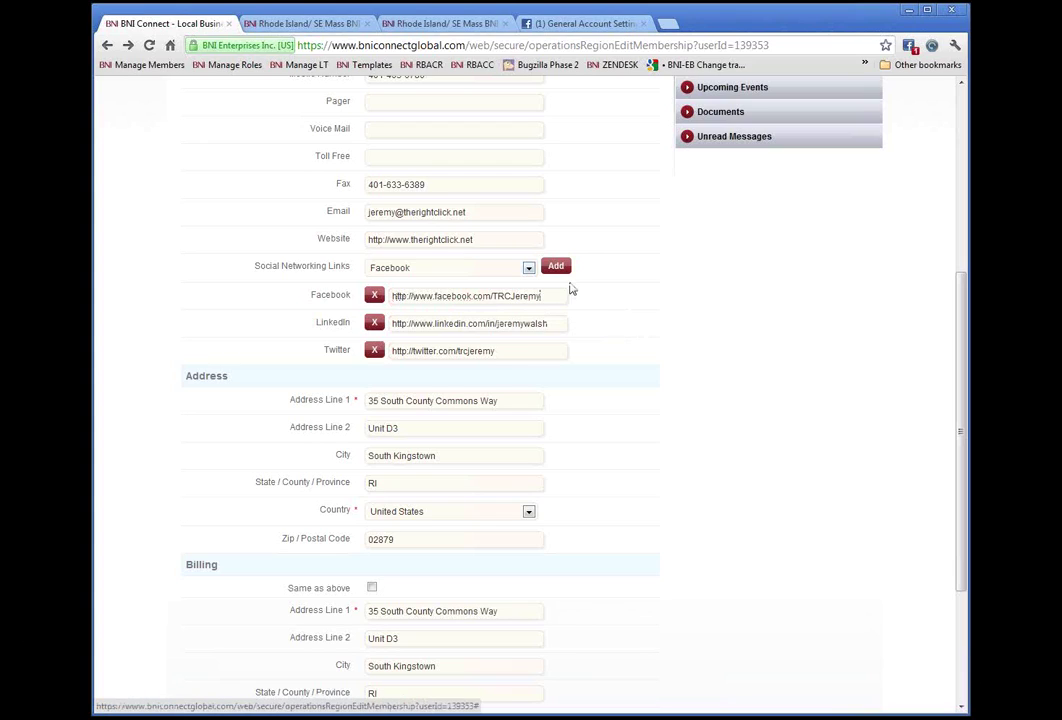
scroll(697, 385, "down", 3)
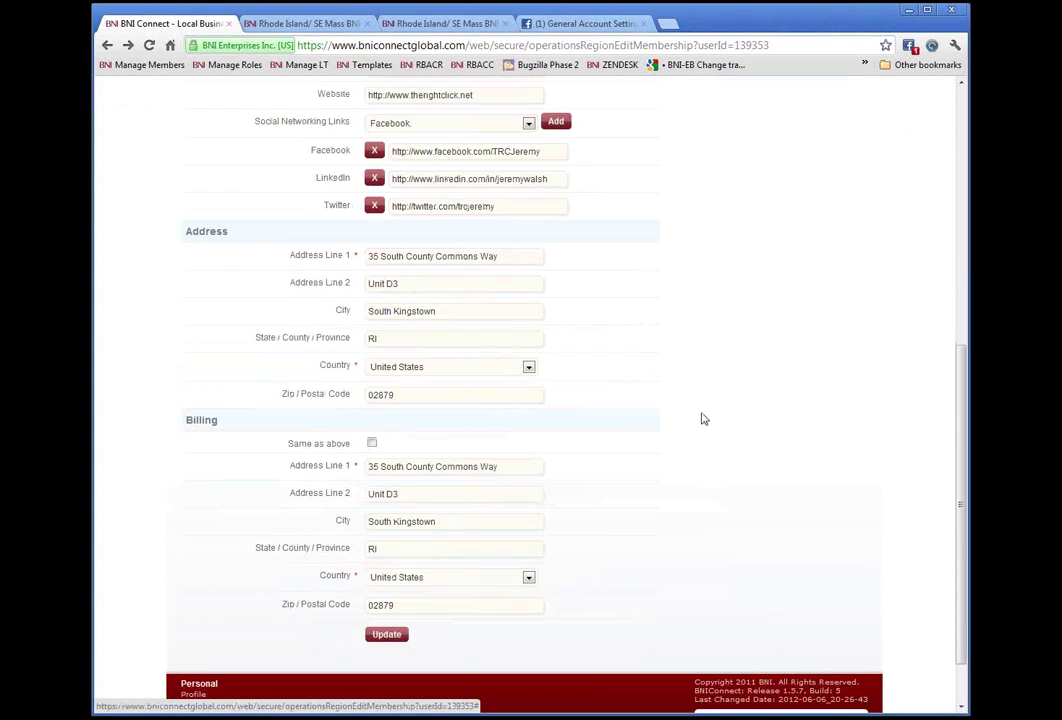
scroll(701, 419, "down", 2)
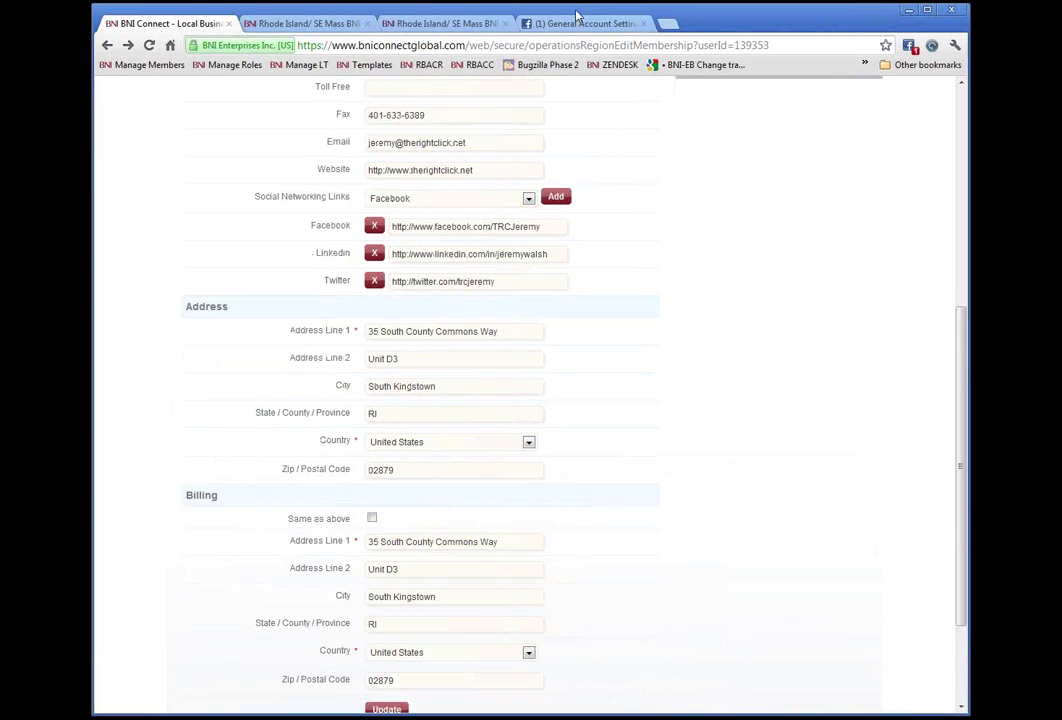
left_click(572, 22)
Search Google for 'linkedin' and open the LinkedIn home page from the first result.
left_click(490, 64)
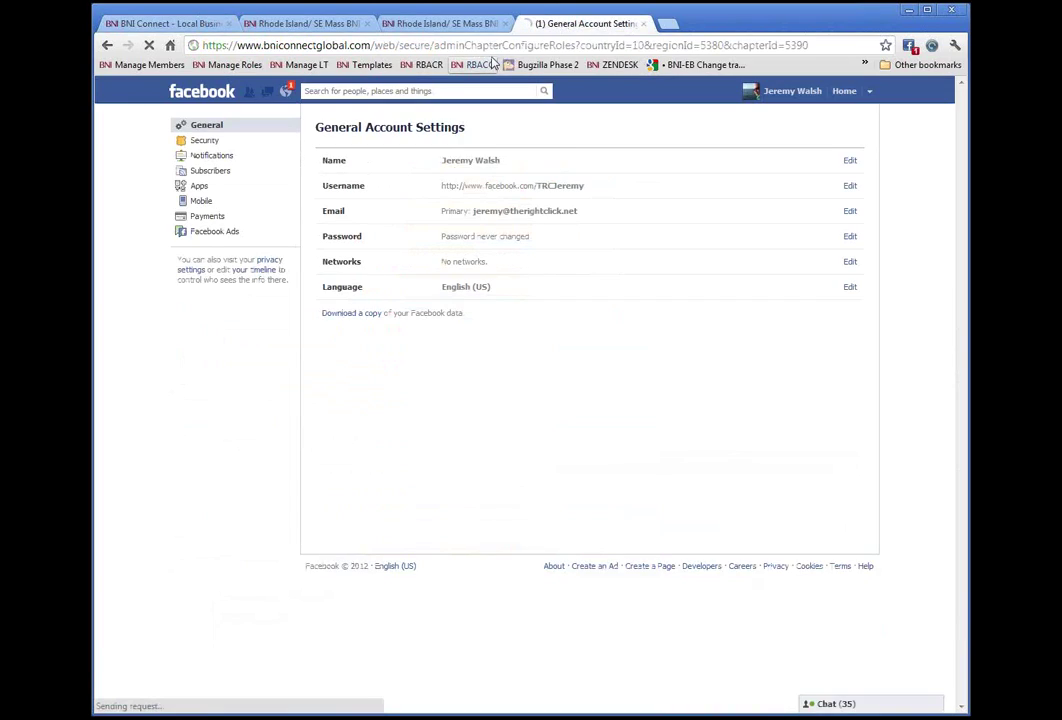
type("linkedin")
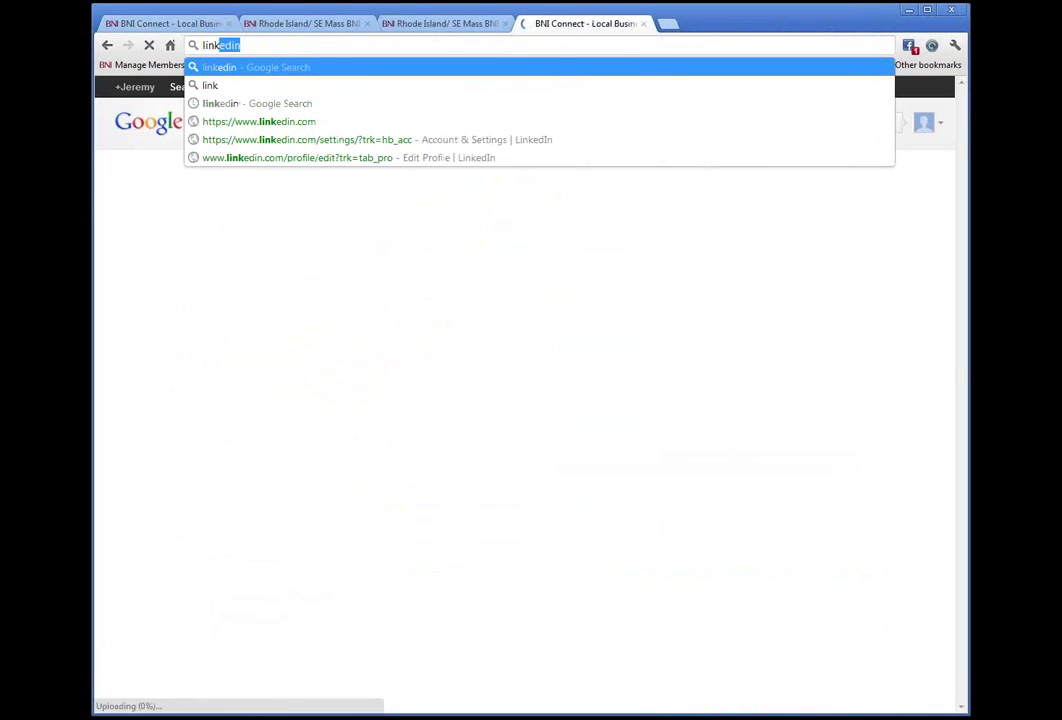
key("Return")
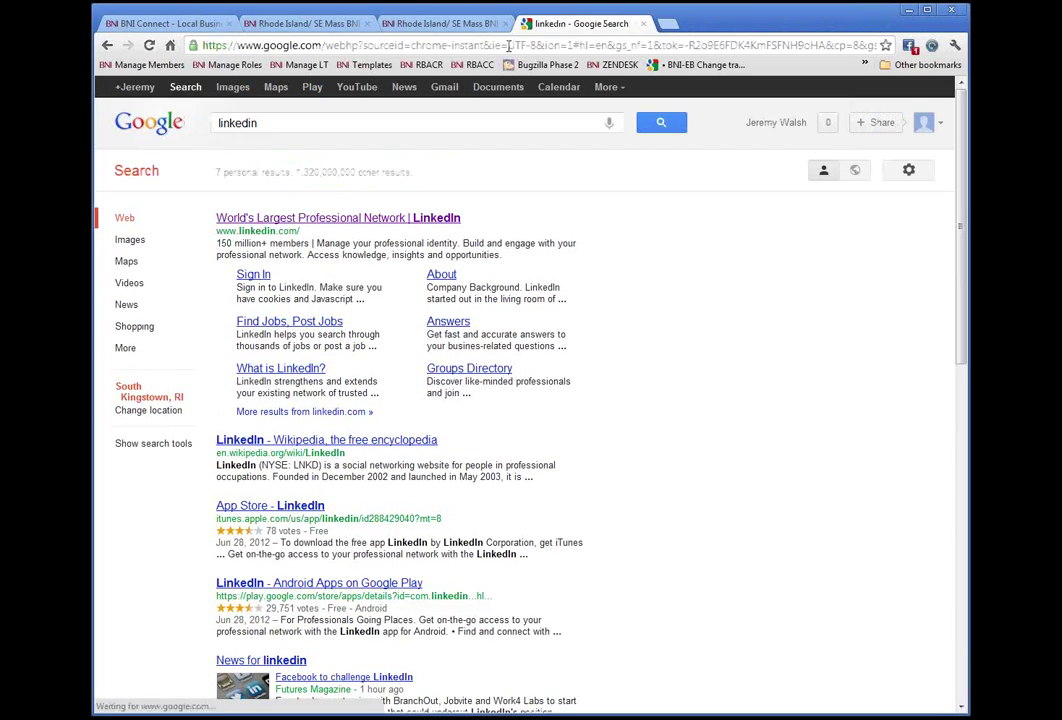
left_click(277, 220)
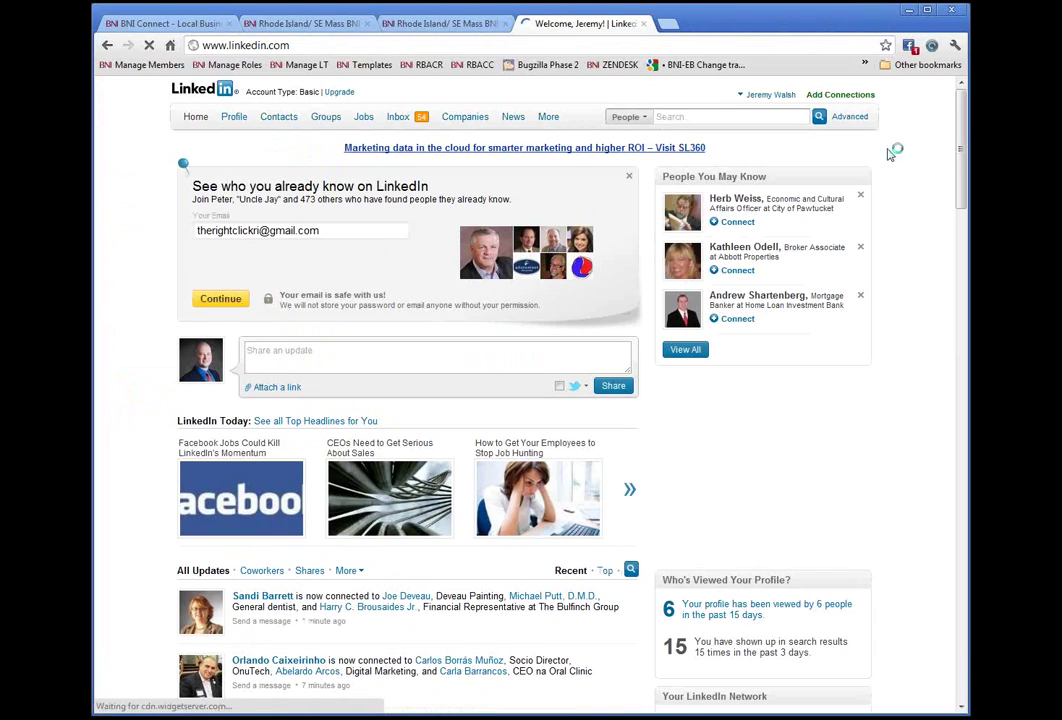
Copy the public profile URL from LinkedIn's Edit Profile page.
left_click(770, 96)
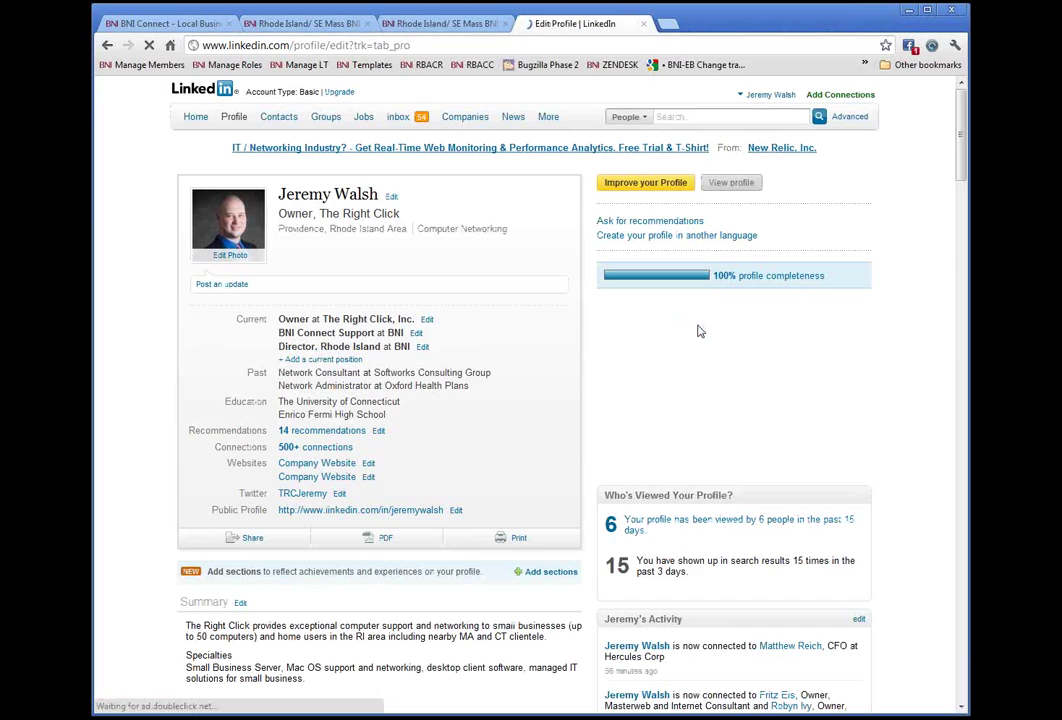
scroll(400, 380, "down", 3)
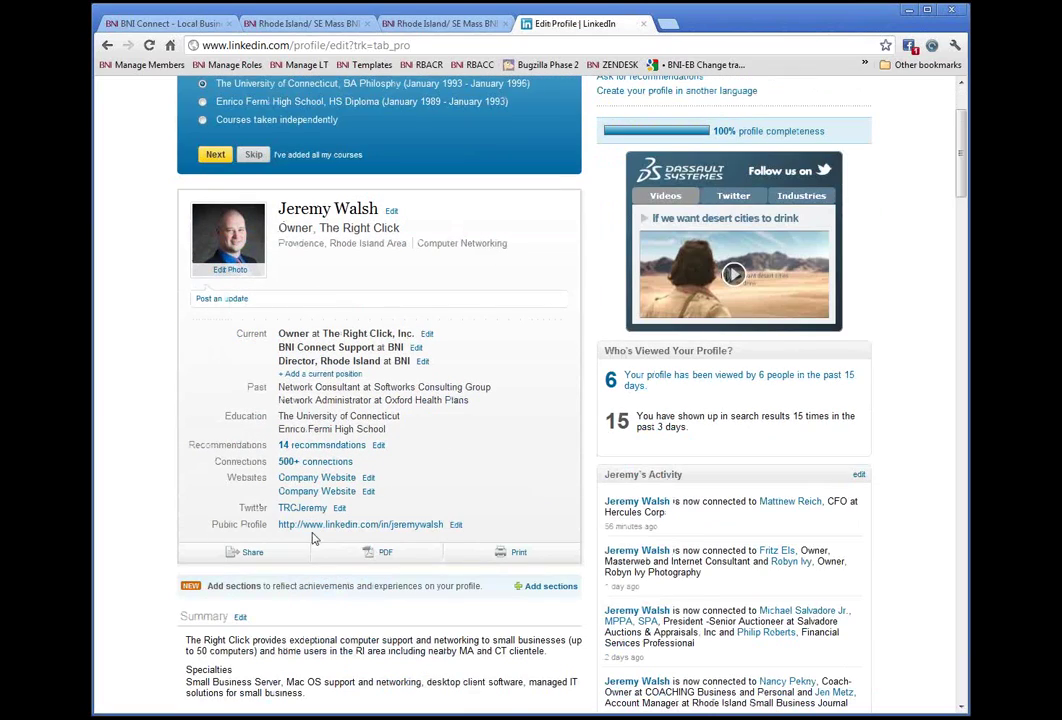
left_click_drag(446, 524, 281, 524)
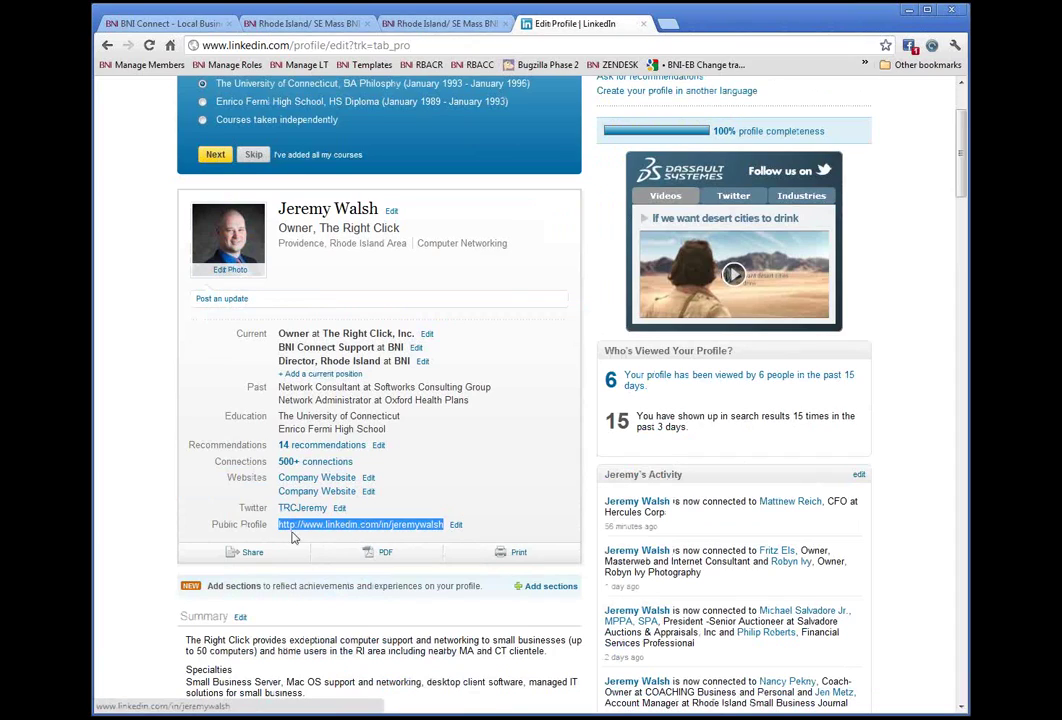
right_click(338, 523)
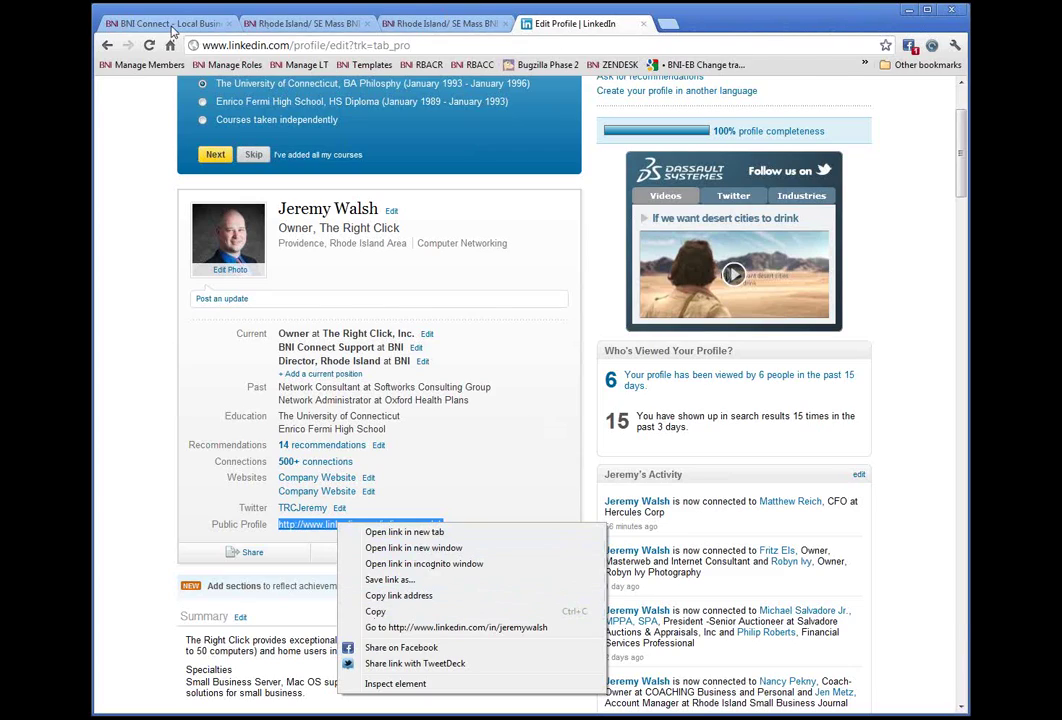
left_click(145, 24)
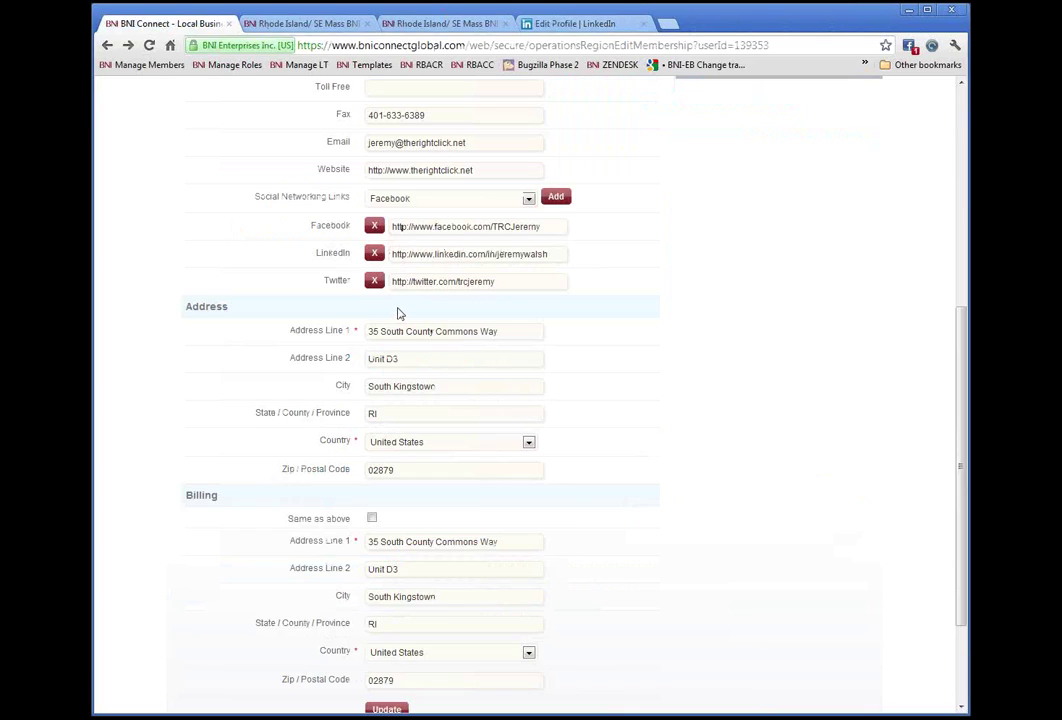
Add a trailing '/' to the Facebook link and scroll down to the Address and Billing sections.
left_click(522, 202)
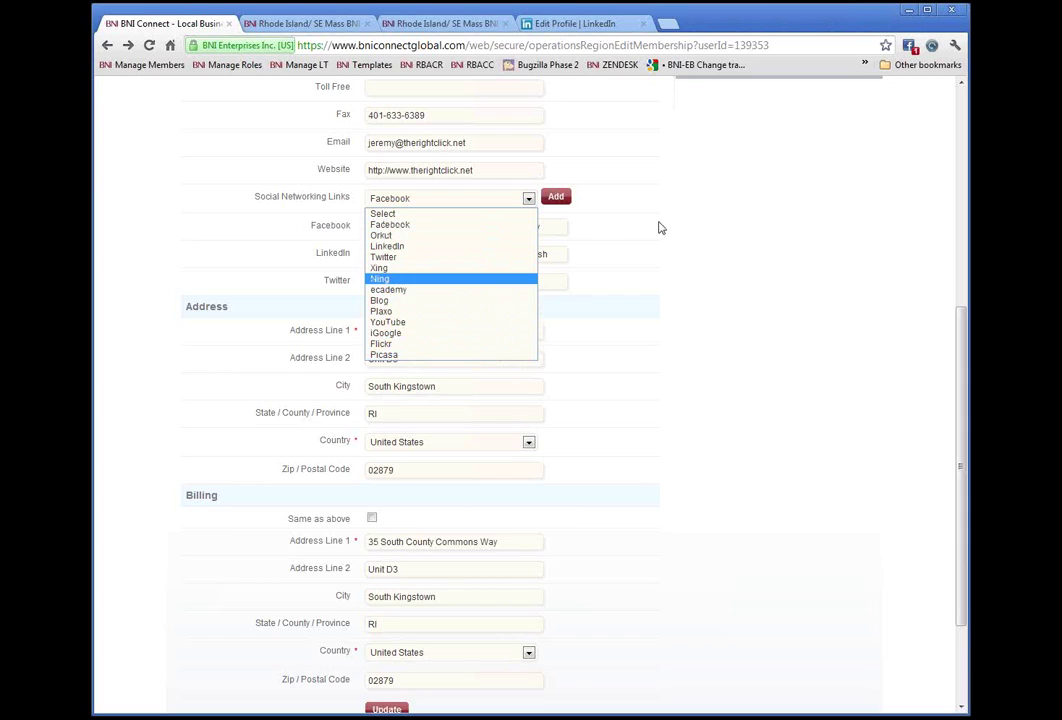
left_click(469, 224)
type("//www.facebook.com/TRCJeremy")
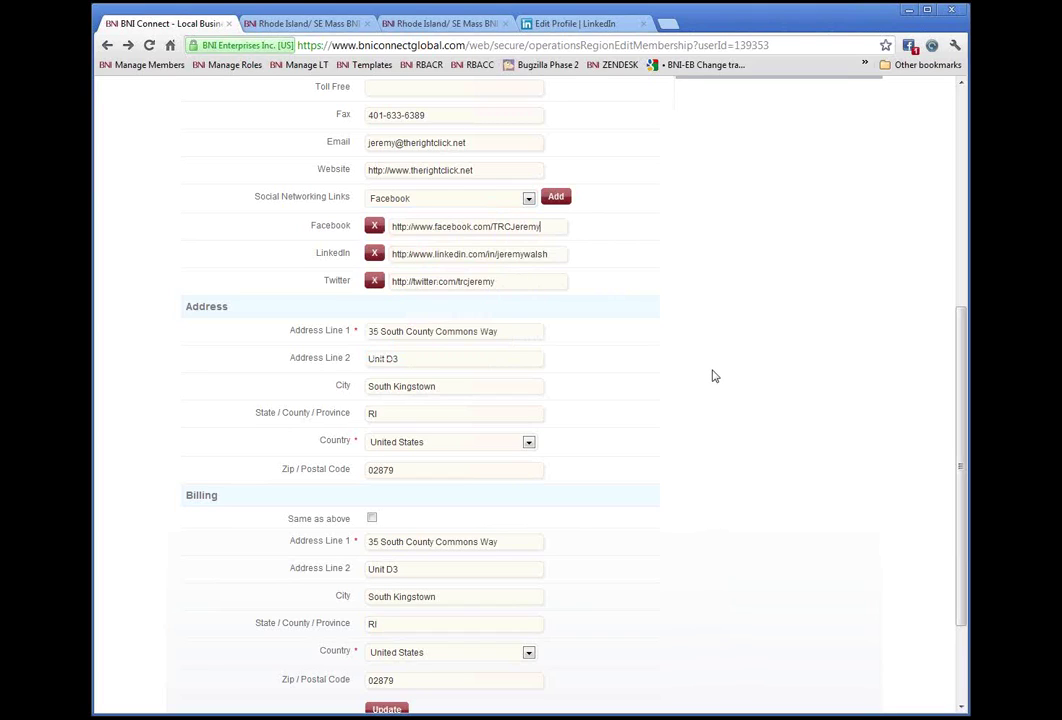
scroll(714, 376, "down", 3)
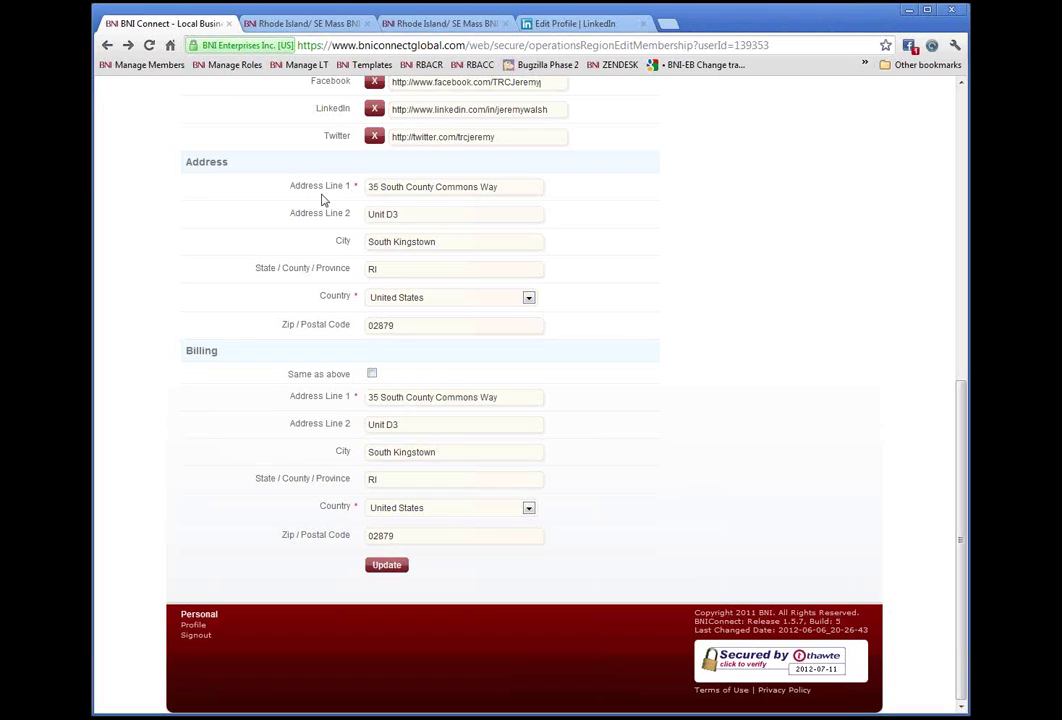
left_click(290, 23)
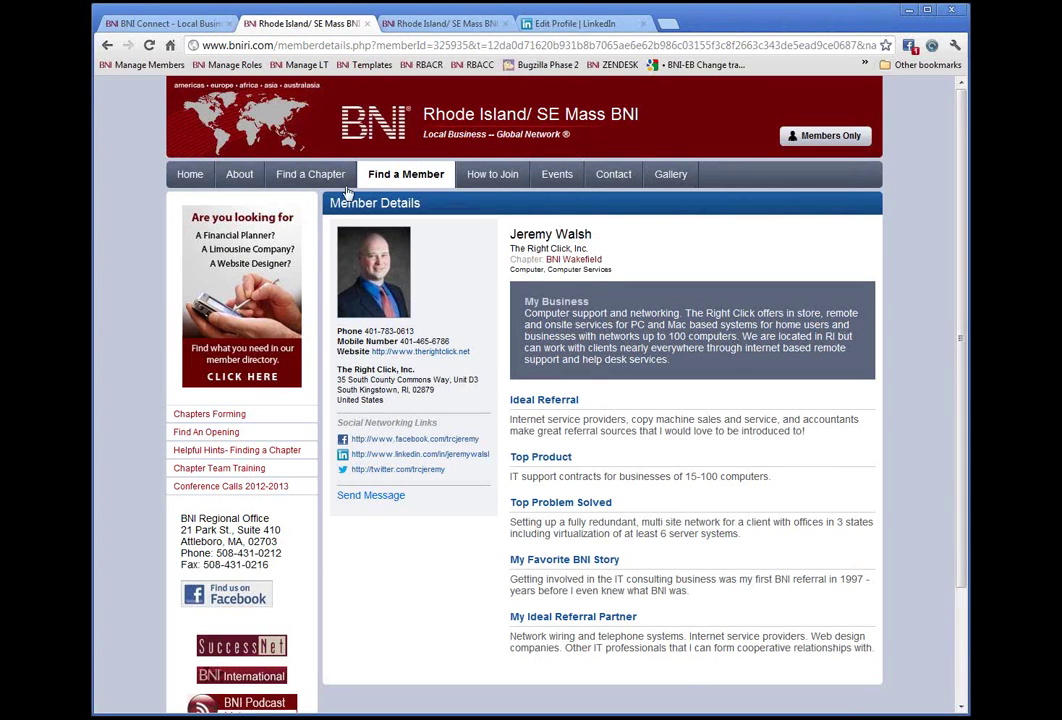
left_click(165, 23)
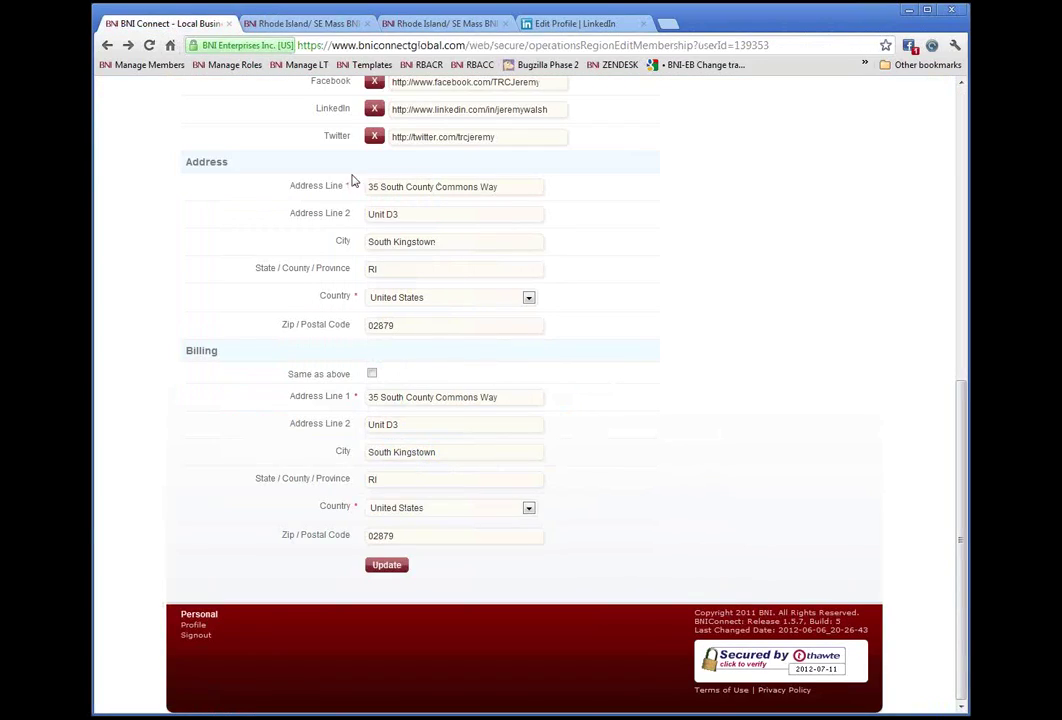
Replace Address Line 1 with 'By Appointment Only' and delete 'Unit D3' from Address Line 2.
left_click_drag(514, 185, 301, 180)
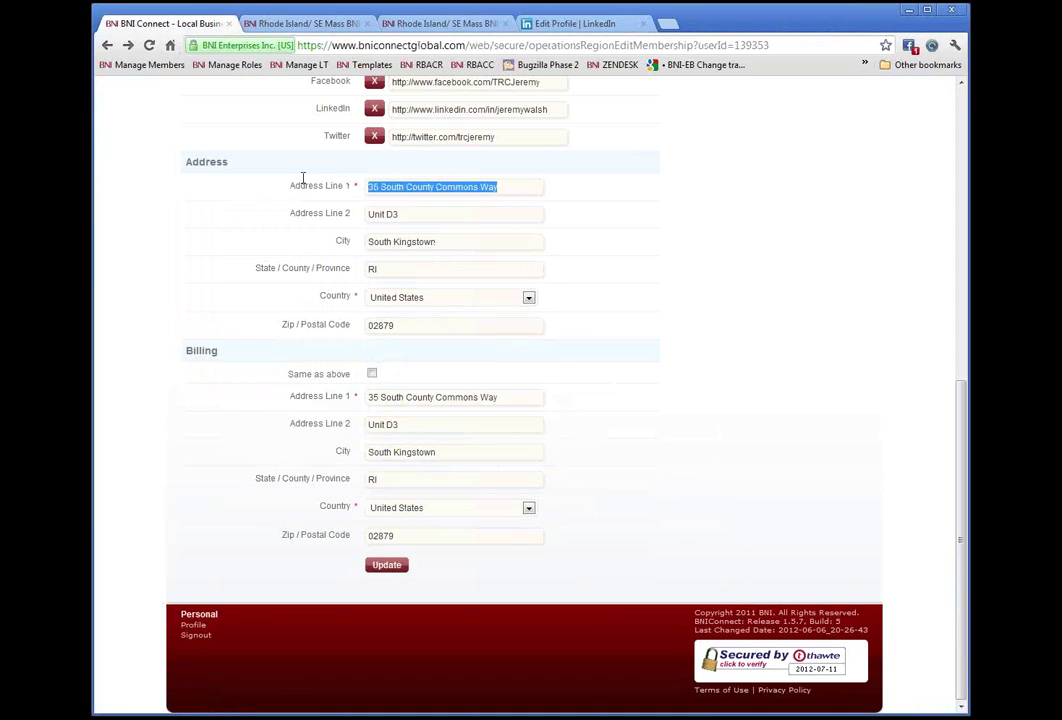
type("By Appointment Only")
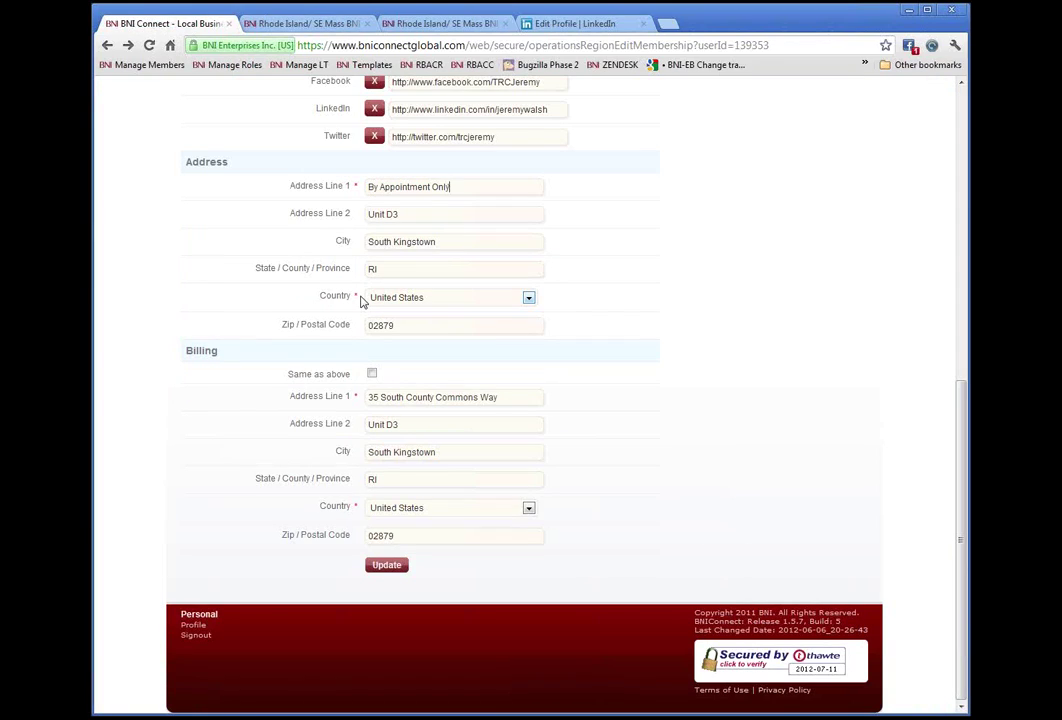
key("Tab")
key("BackSpace")
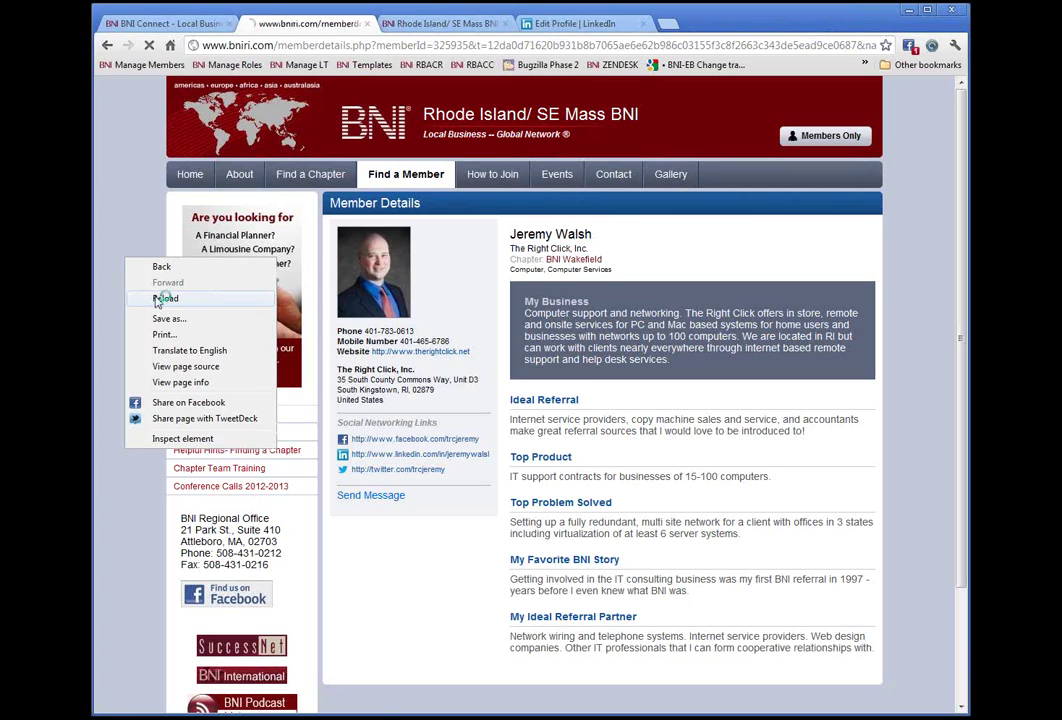
Reload the public member page and check the new address shown there.
left_click(170, 299)
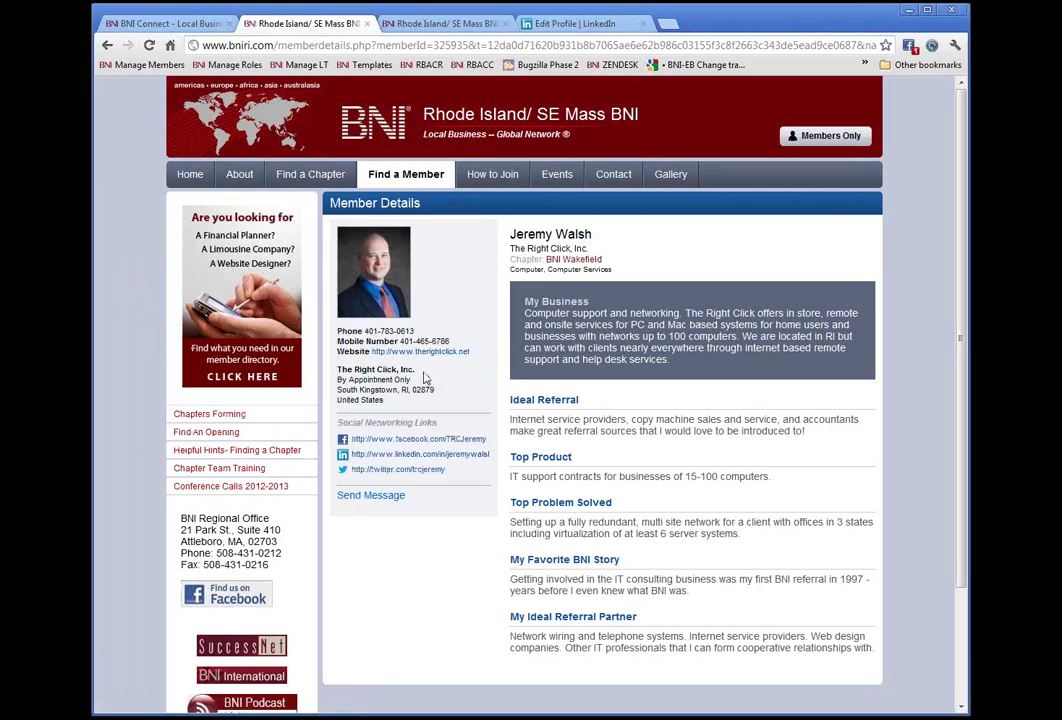
left_click_drag(351, 388, 412, 389)
left_click(348, 405)
In Account Settings, uncheck 'Show my contact details on BNI public website'.
left_click(140, 22)
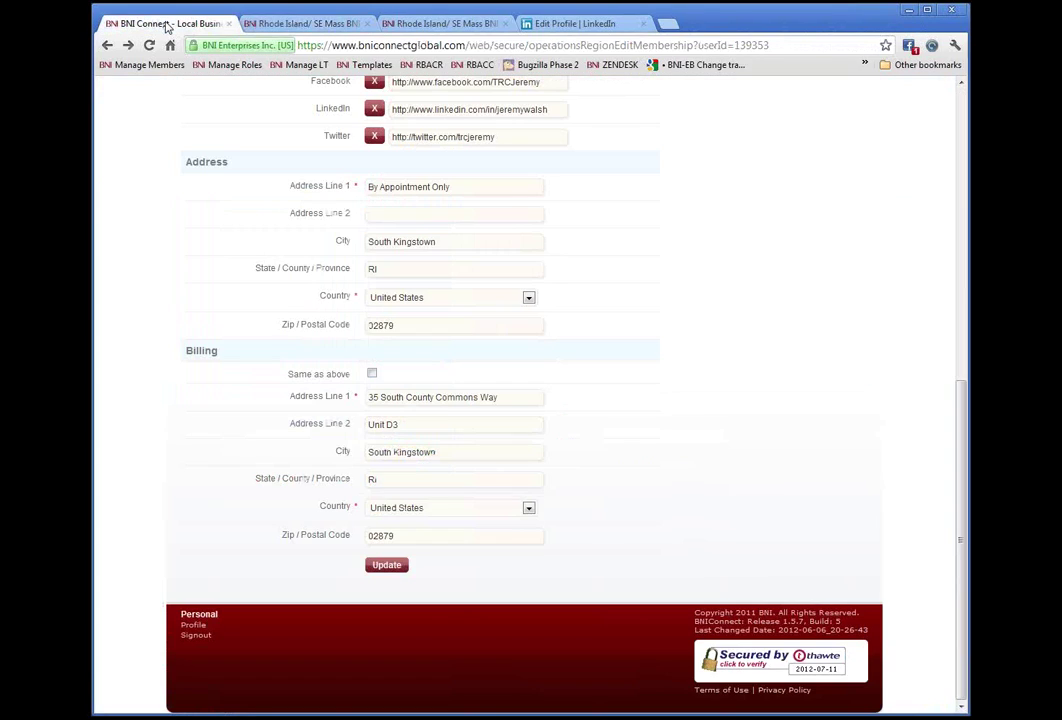
scroll(372, 346, "up", 2)
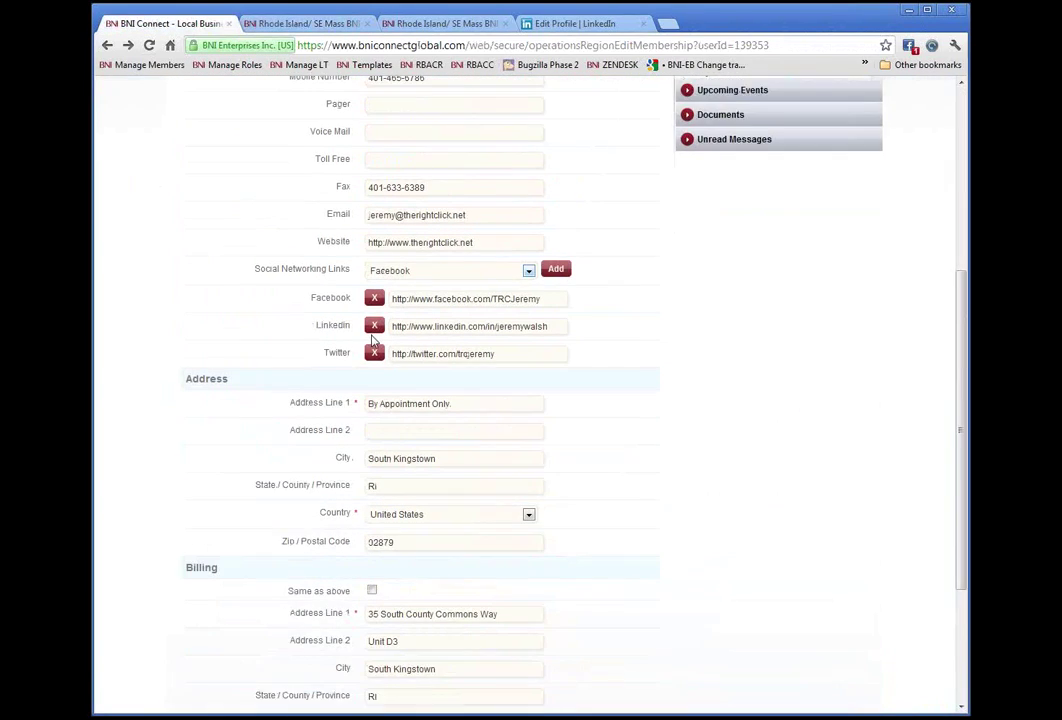
scroll(372, 340, "down", 2)
scroll(379, 331, "up", 4)
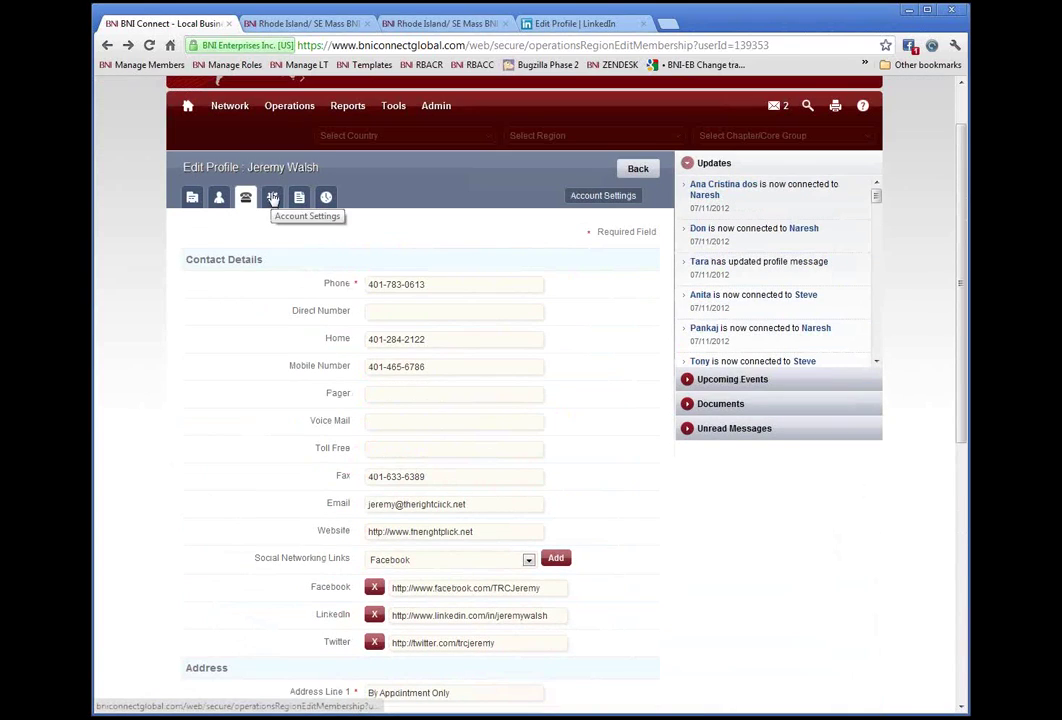
left_click(272, 197)
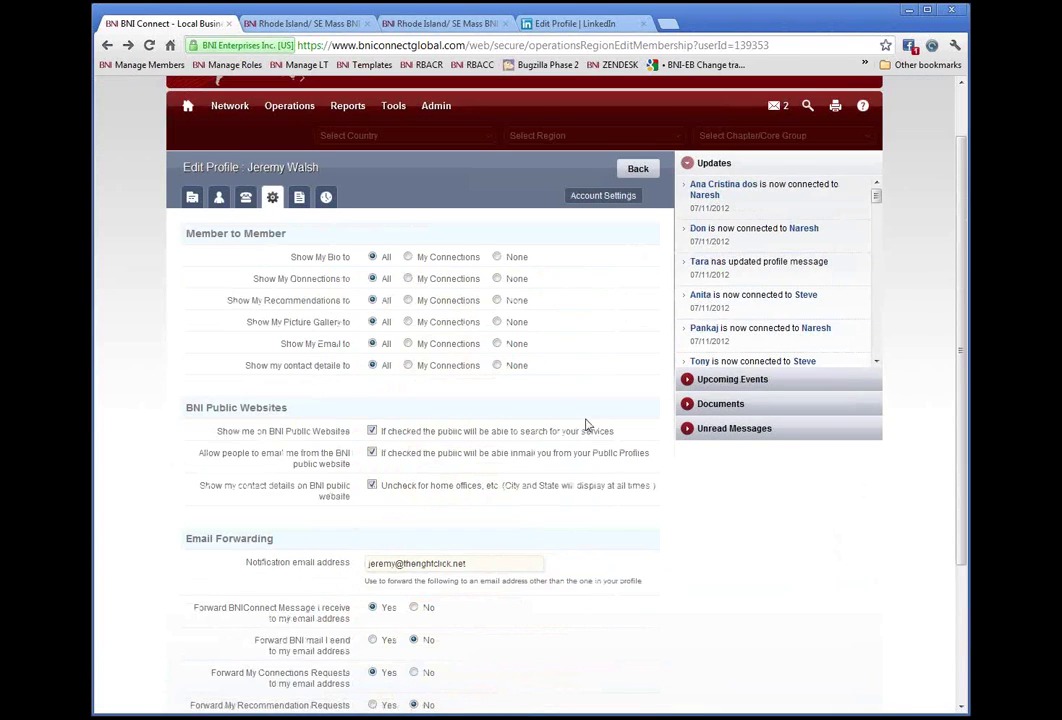
scroll(450, 362, "down", 2)
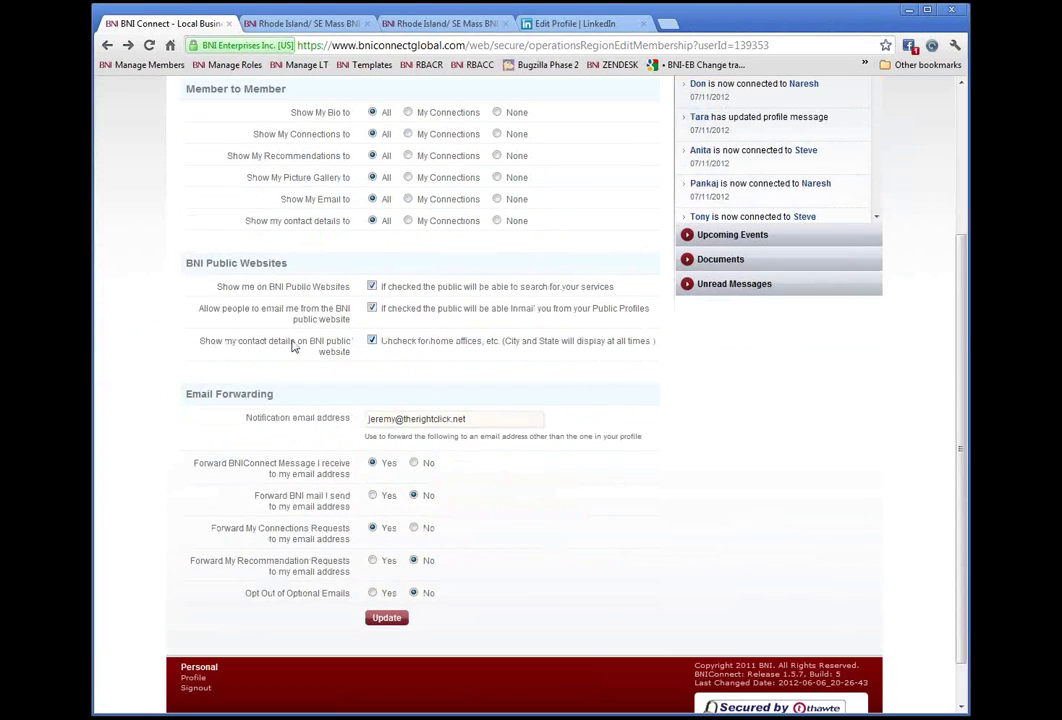
left_click(372, 342)
Reload the public member page to confirm it shows only South Kingstown, RI.
left_click(315, 24)
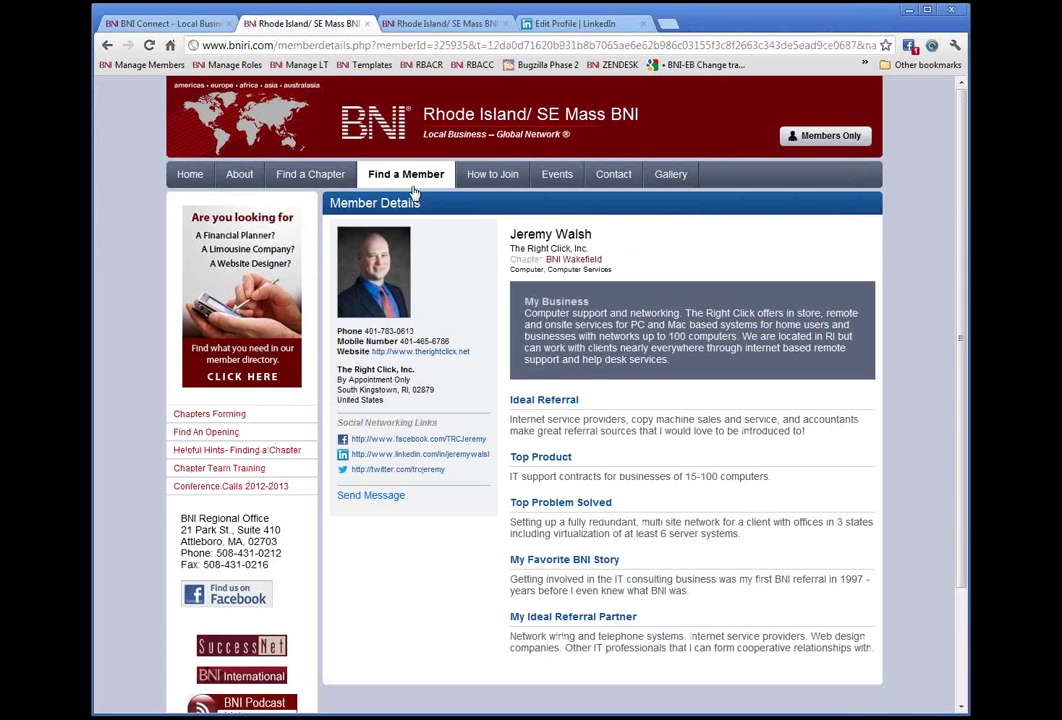
right_click(465, 250)
left_click(490, 289)
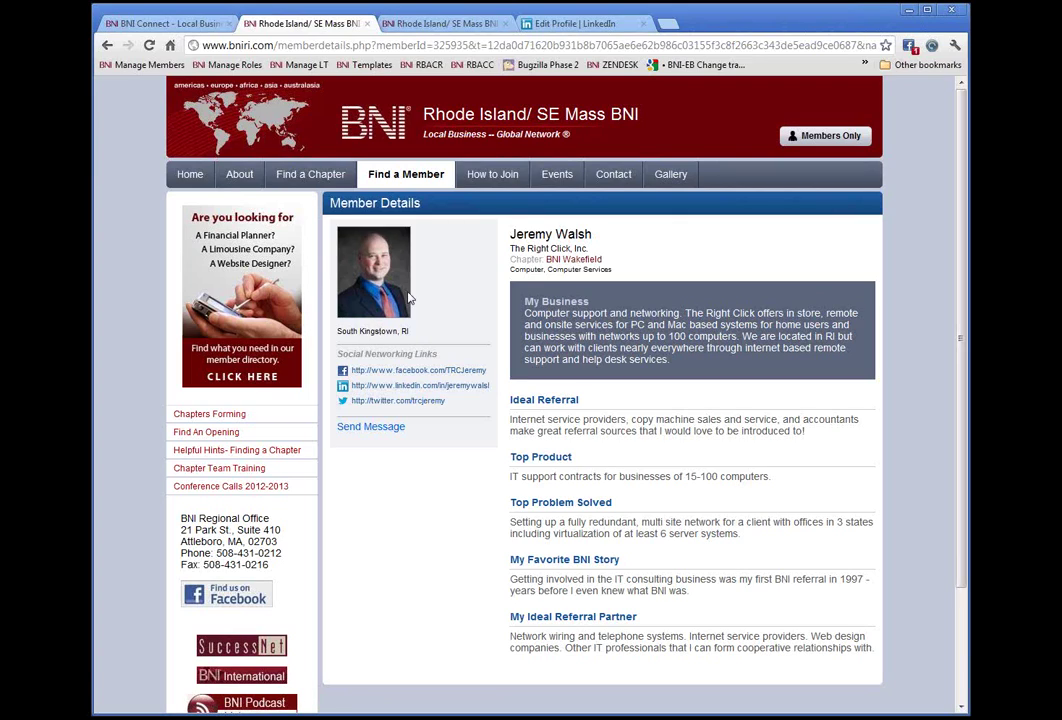
Re-check 'Show my contact details on BNI public website' and save the account settings.
left_click(176, 24)
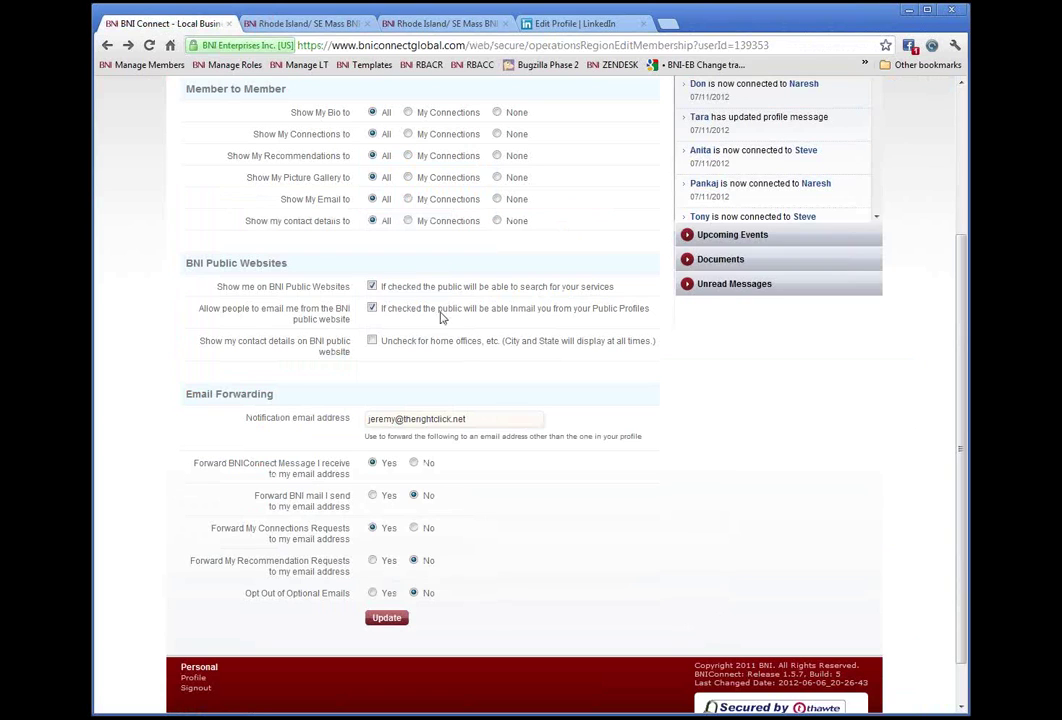
left_click(372, 342)
left_click(400, 617)
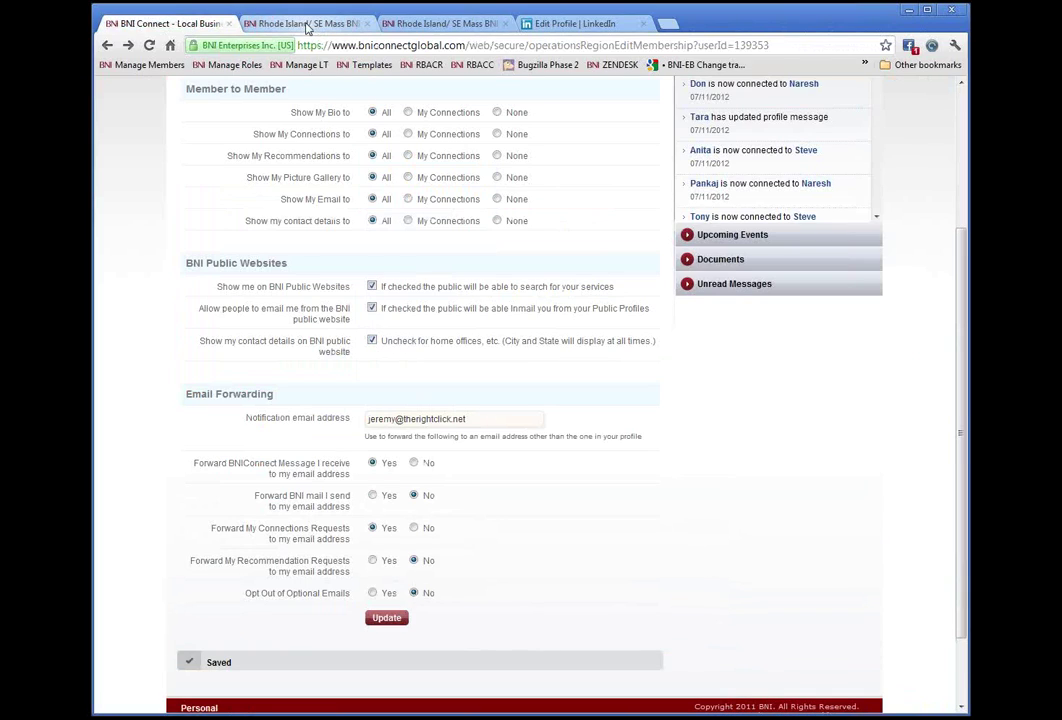
Copy the billing street address and Unit D3 into Address Lines 1 and 2, then save.
scroll(447, 323, "up", 3)
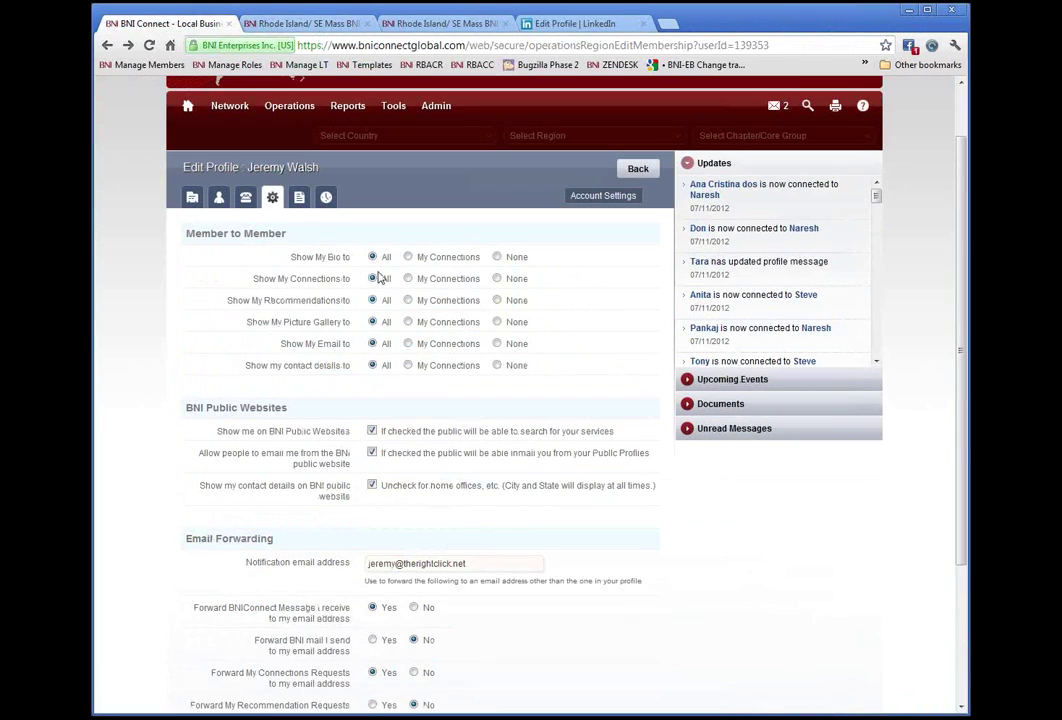
left_click(245, 197)
scroll(445, 581, "down", 4)
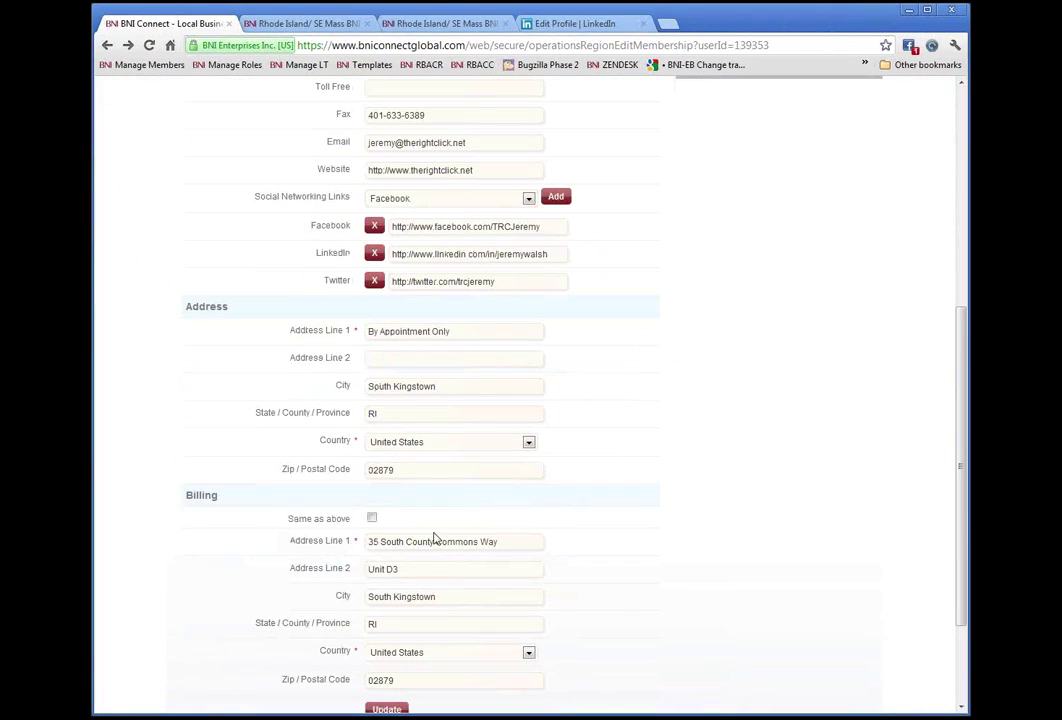
left_click_drag(452, 331, 346, 348)
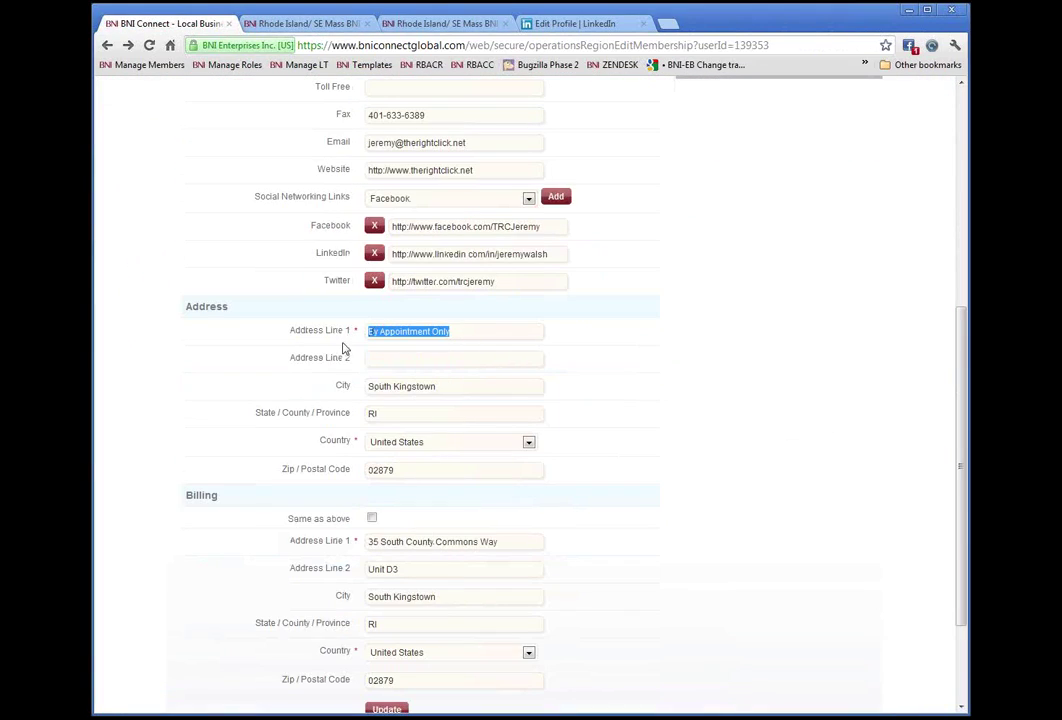
scroll(350, 410, "down", 2)
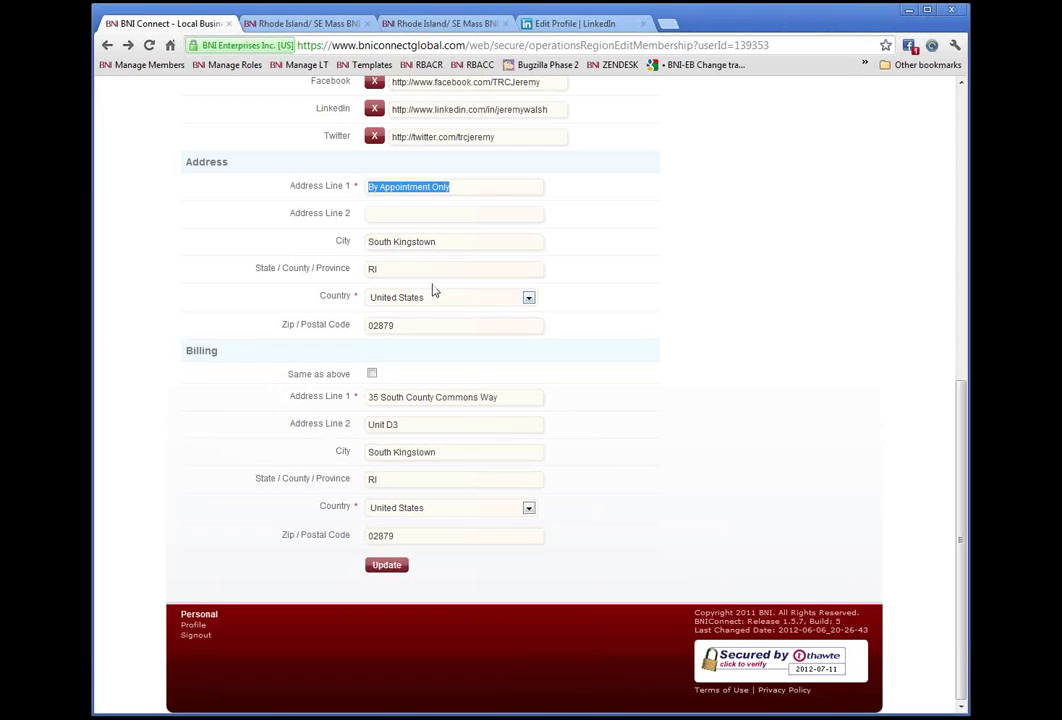
left_click_drag(511, 398, 372, 397)
key("ctrl+c")
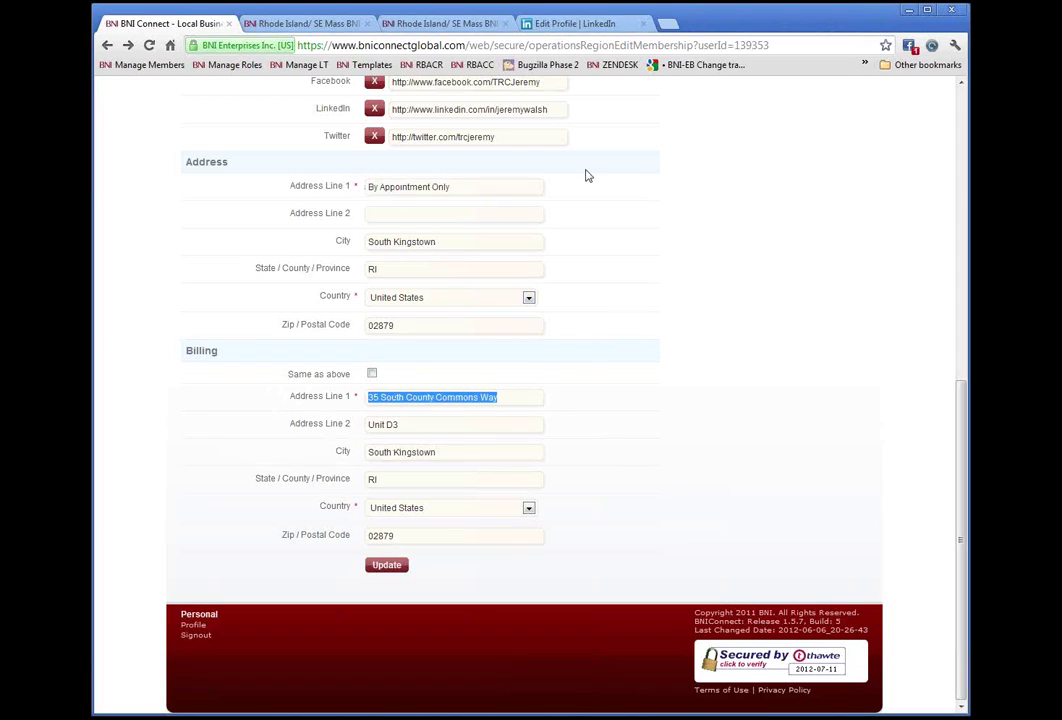
left_click_drag(496, 186, 367, 187)
key("ctrl+v")
left_click_drag(427, 425, 367, 425)
left_click(408, 214)
type("Unit D3")
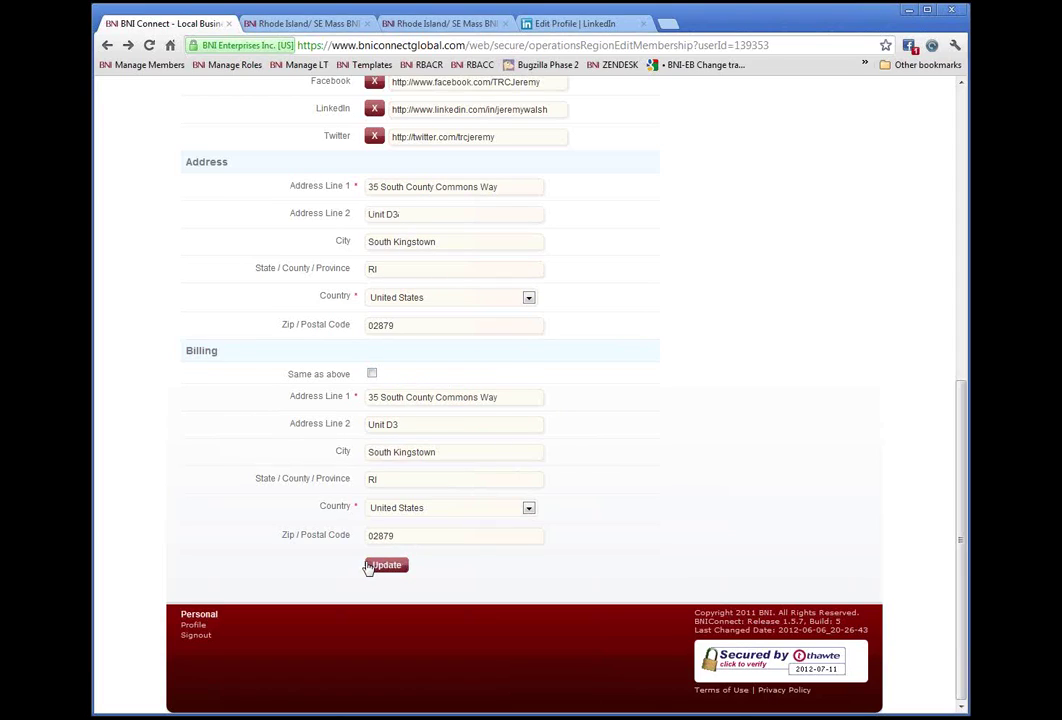
left_click(384, 565)
Glance at the public member page, then go back to the profile edit form.
left_click(310, 24)
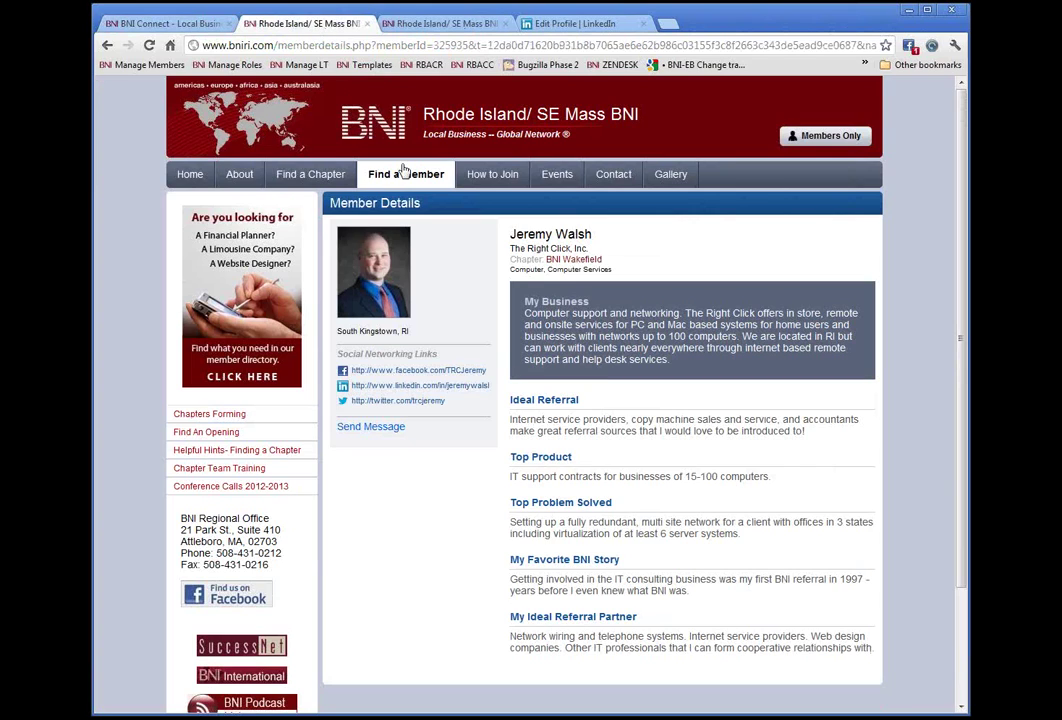
left_click(148, 24)
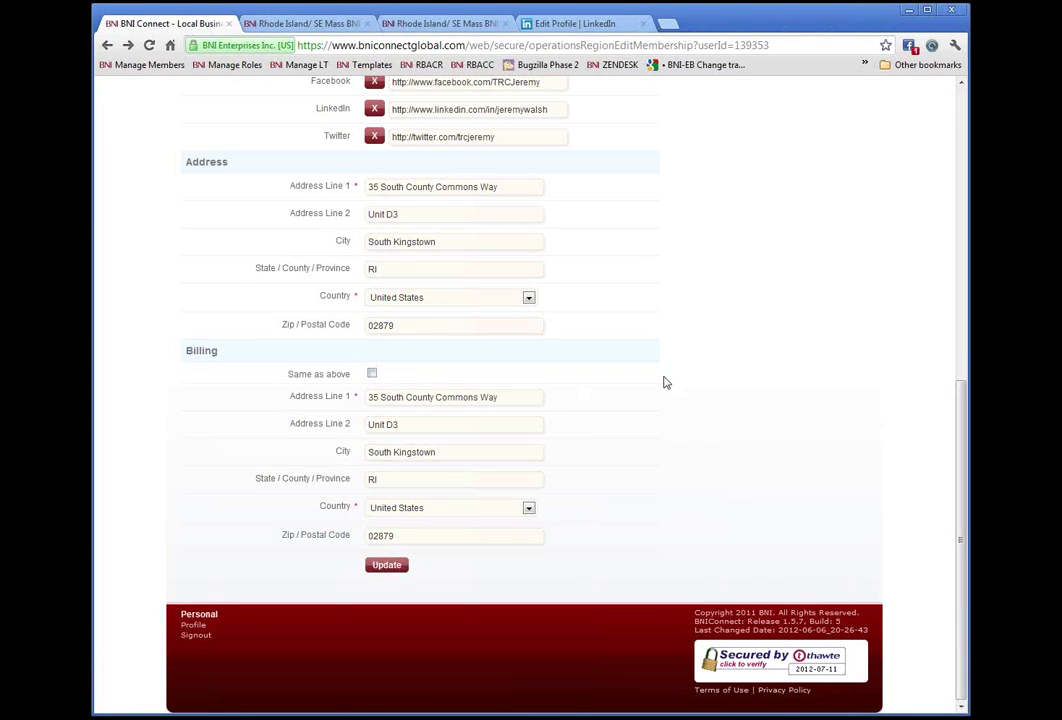
scroll(675, 384, "up", 1)
Reload the public member page to confirm phone, website and street address are listed again.
left_click(315, 22)
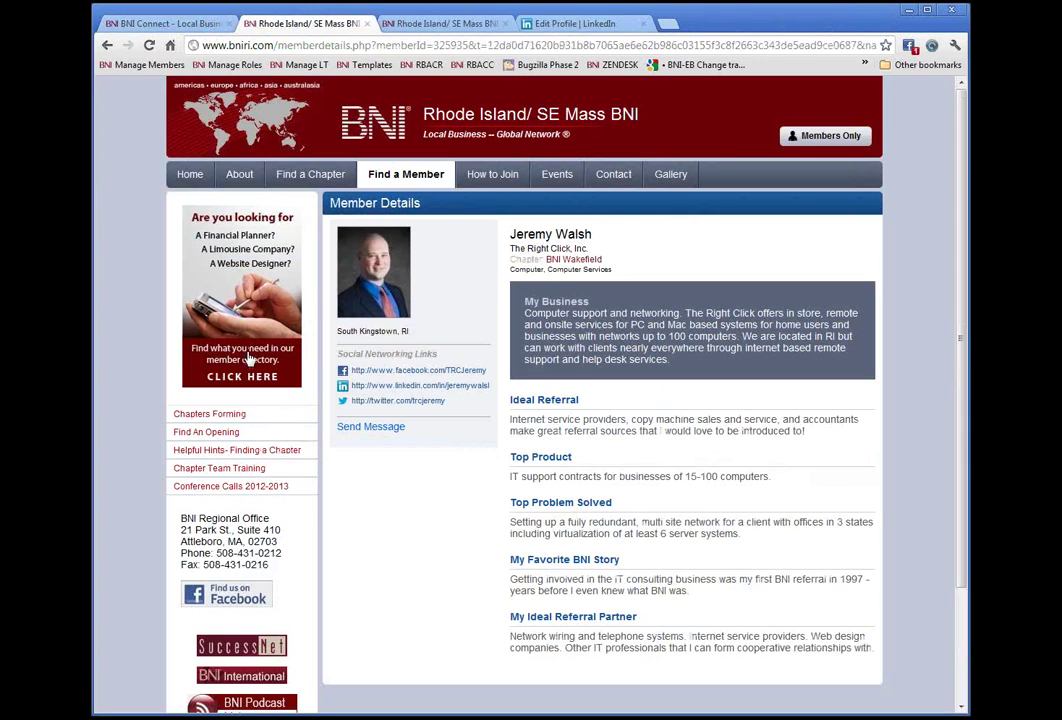
right_click(387, 502)
left_click(425, 540)
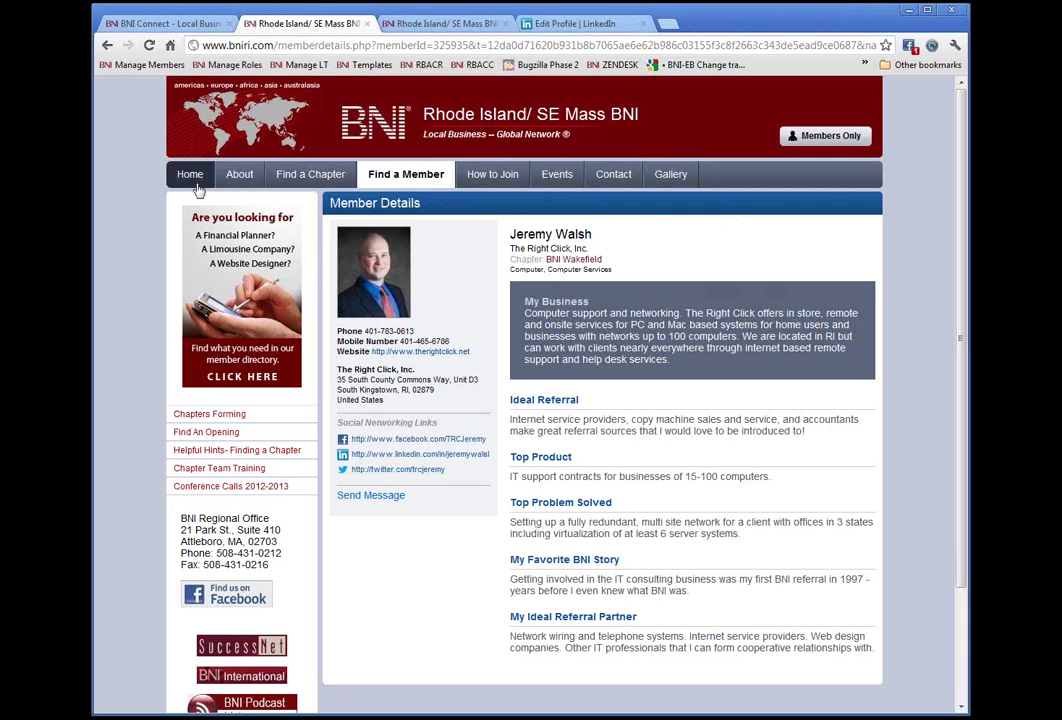
Return to BNI Connect and scroll to the top of Edit Profile.
left_click(160, 28)
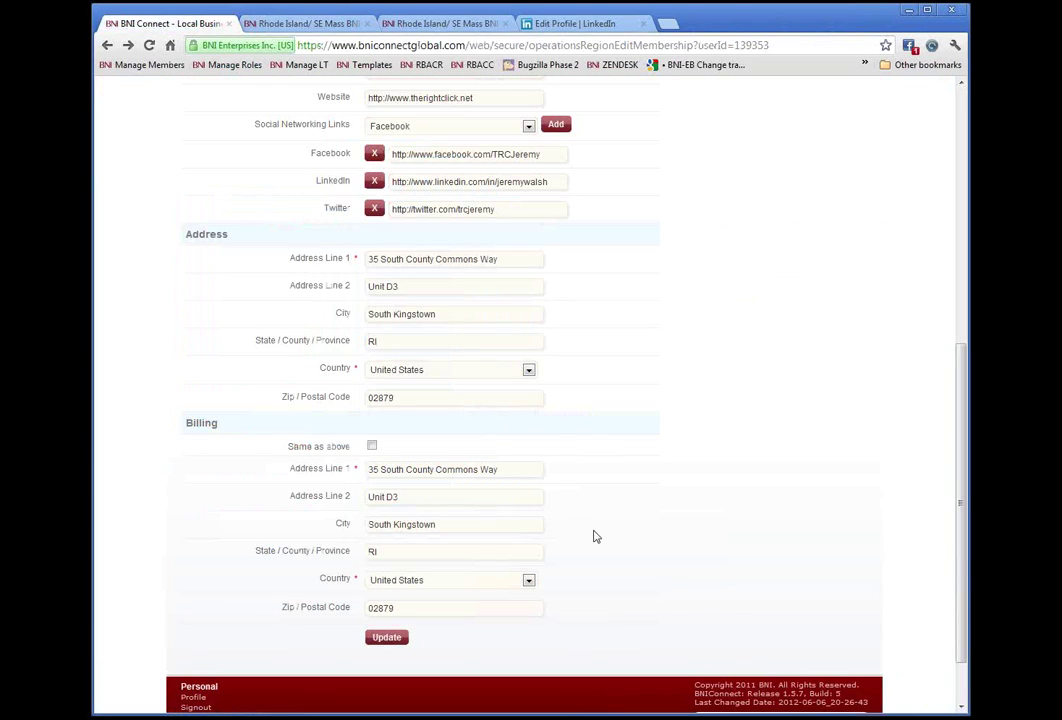
scroll(633, 450, "up", 2)
scroll(633, 450, "up", 3)
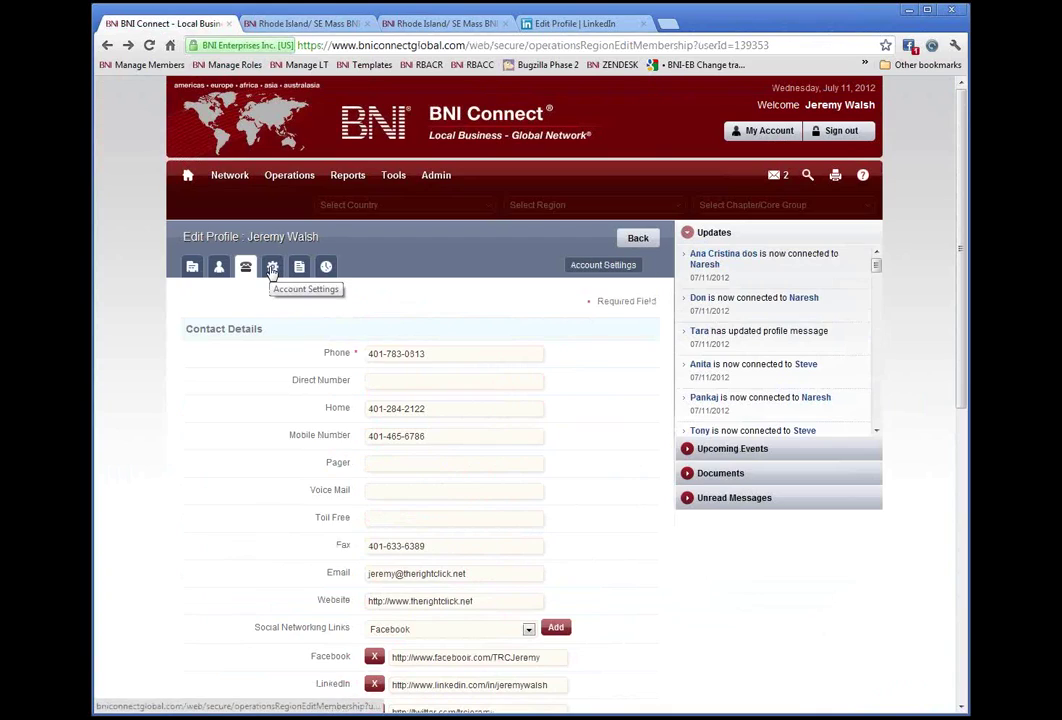
In My Bio, remove '(PeaceDale)' from City of Residence and enter 10 for Years in that City.
left_click(299, 268)
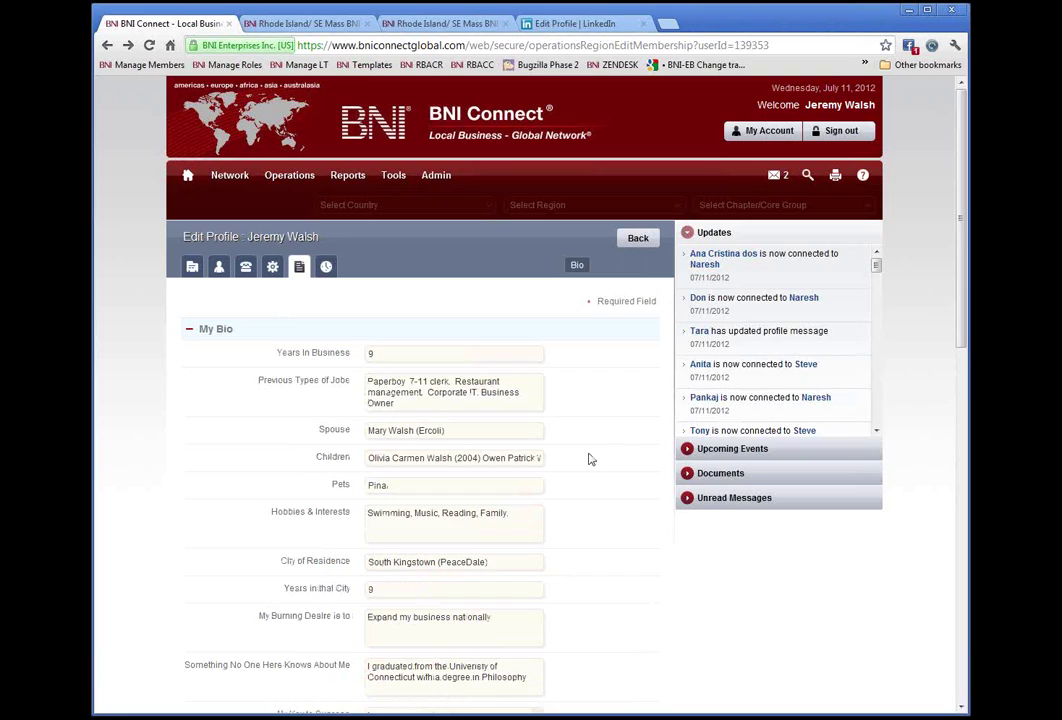
scroll(488, 386, "down", 2)
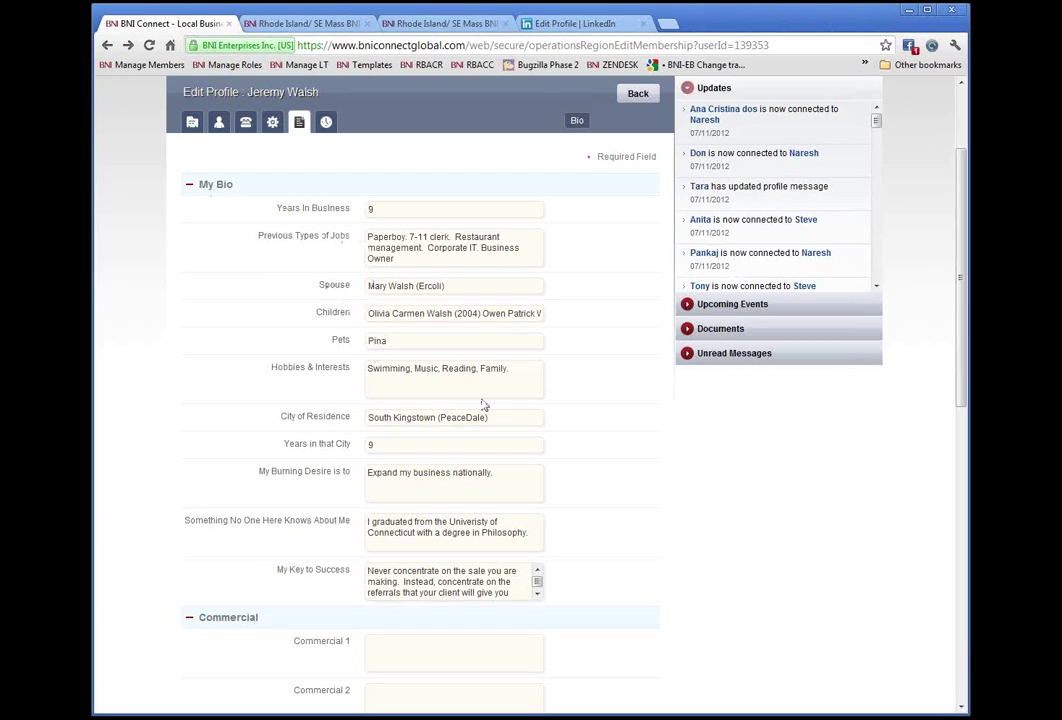
scroll(489, 403, "down", 2)
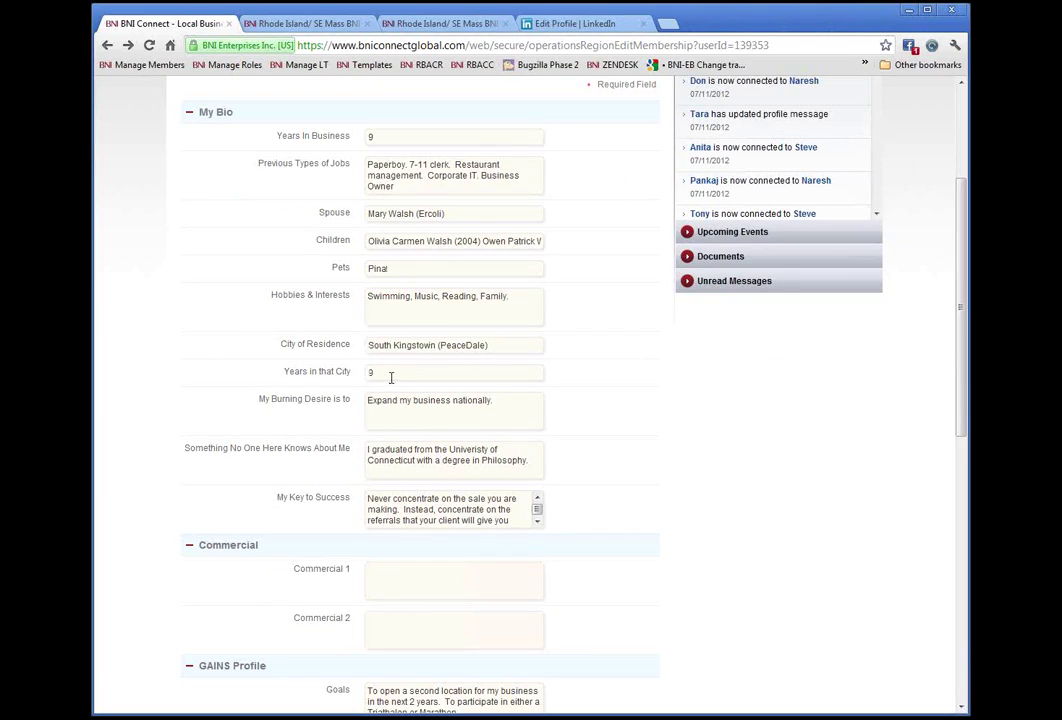
left_click_drag(512, 346, 437, 345)
key("Delete")
key("Tab")
type("10")
scroll(692, 484, "down", 3)
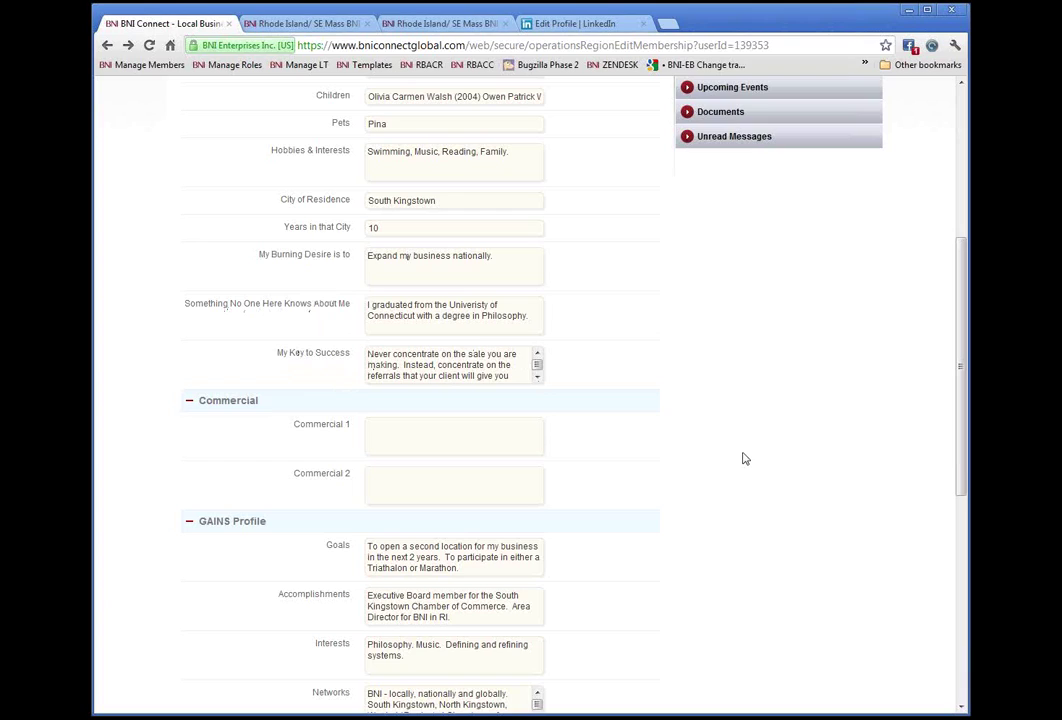
scroll(742, 458, "down", 3)
scroll(742, 458, "down", 5)
Save the profile edits and review the Bio answers, including the empty Commercial fields.
left_click(386, 564)
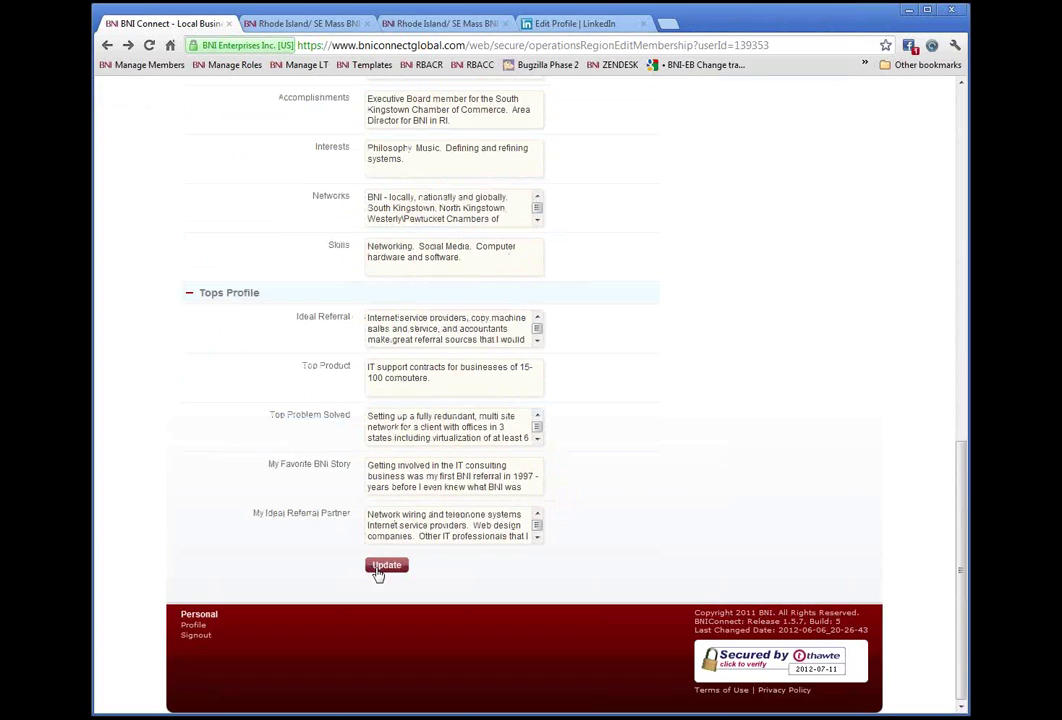
scroll(724, 475, "up", 6)
left_click(395, 227)
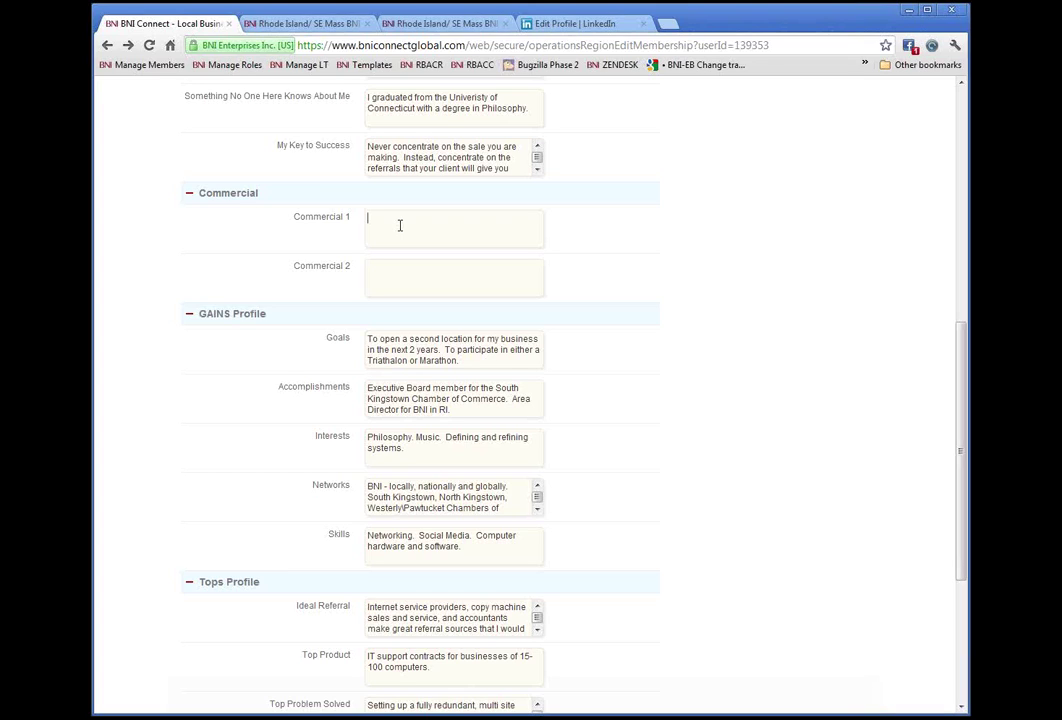
scroll(520, 230, "down", 3)
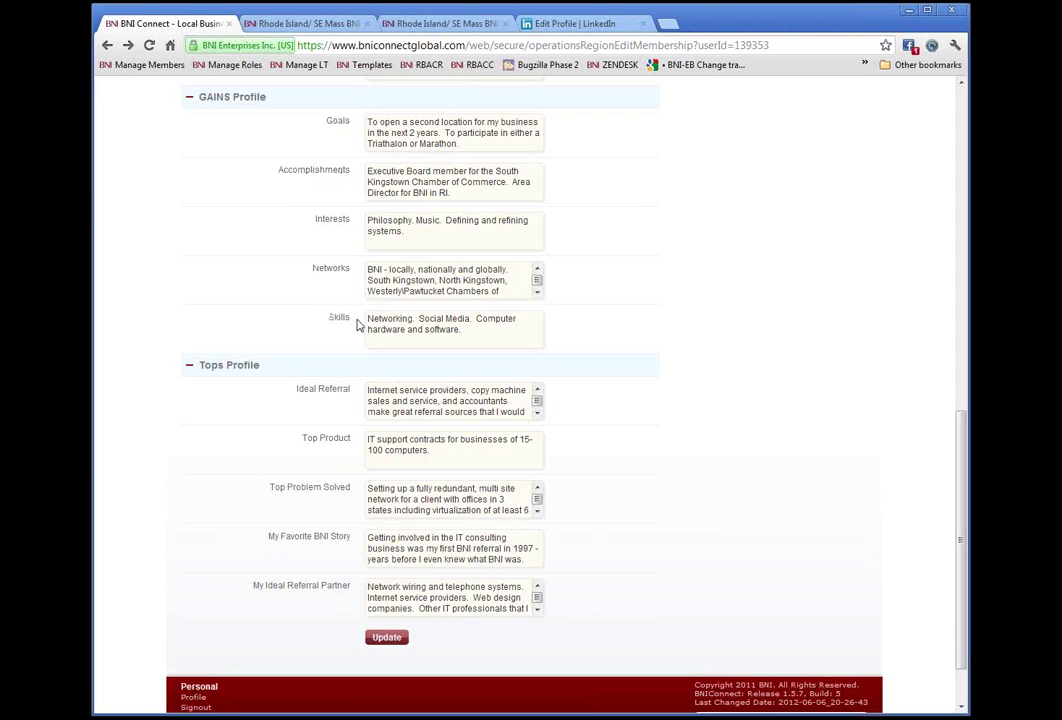
scroll(623, 365, "down", 1)
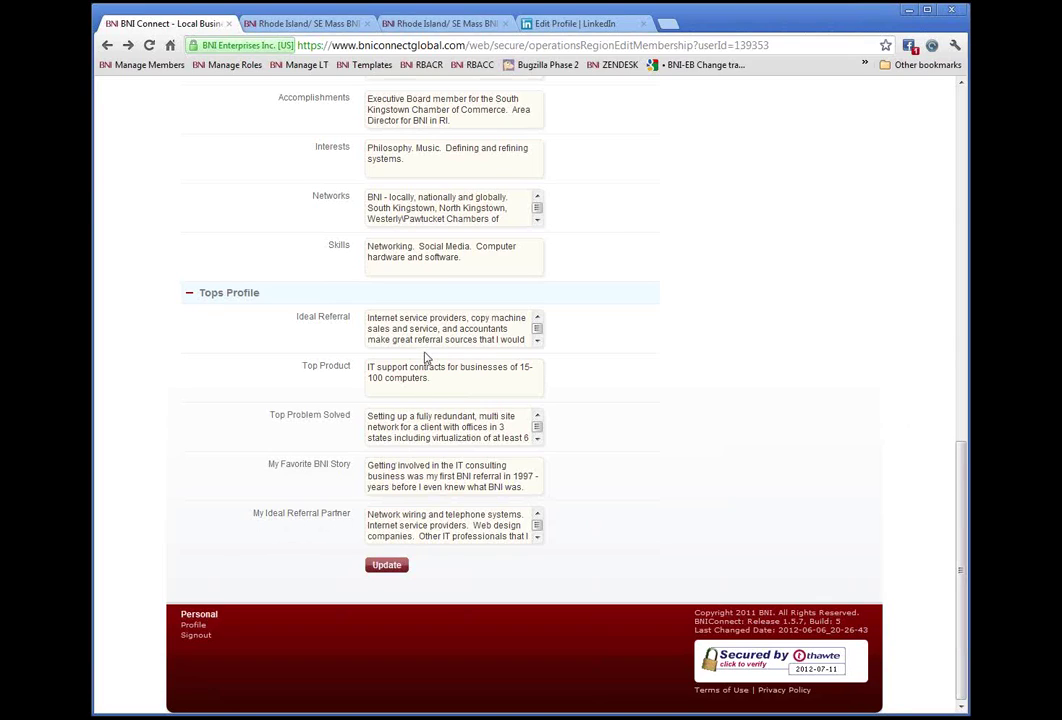
scroll(424, 358, "up", 3)
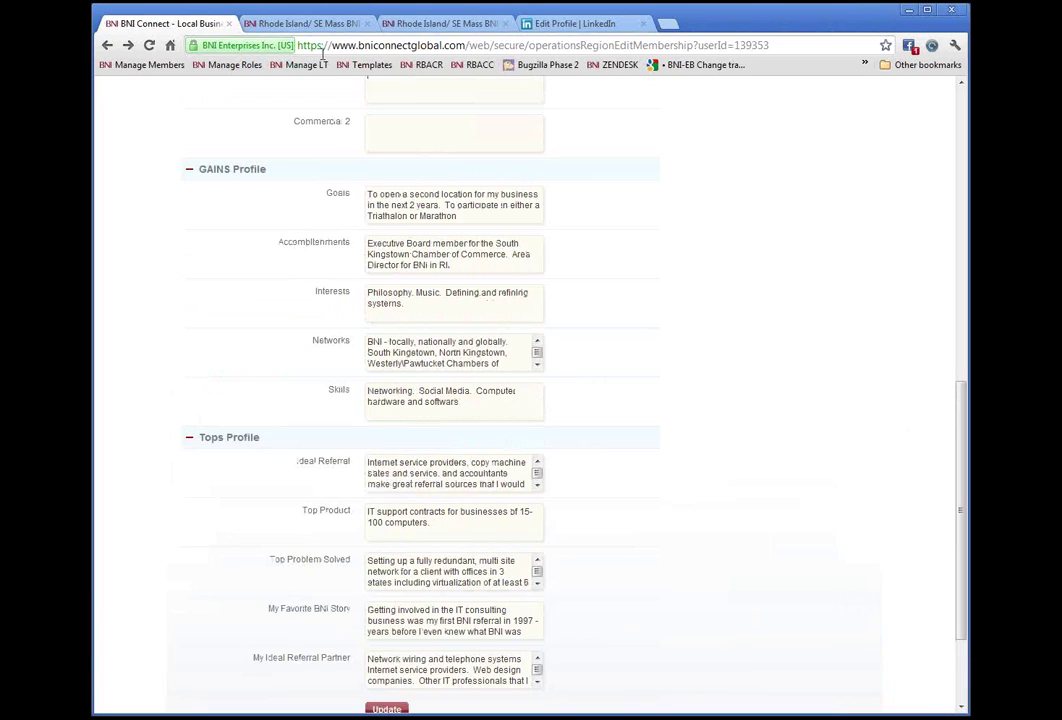
Compare the edits against the public Member Details page, then return to the edit form.
left_click(285, 23)
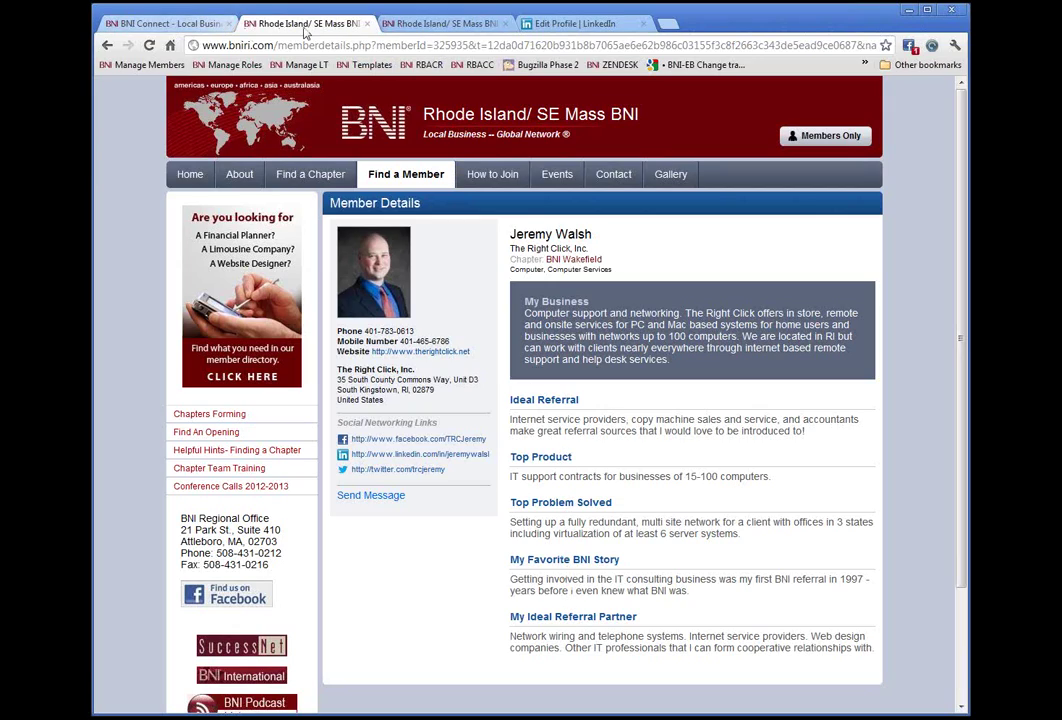
left_click(208, 27)
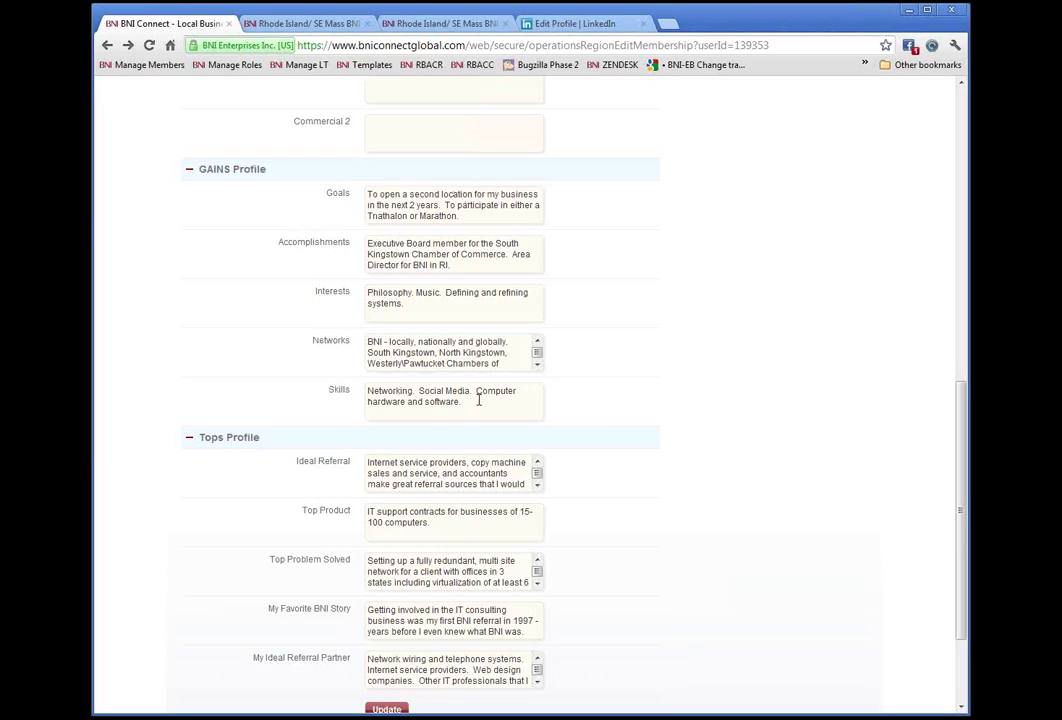
scroll(361, 332, "up", 3)
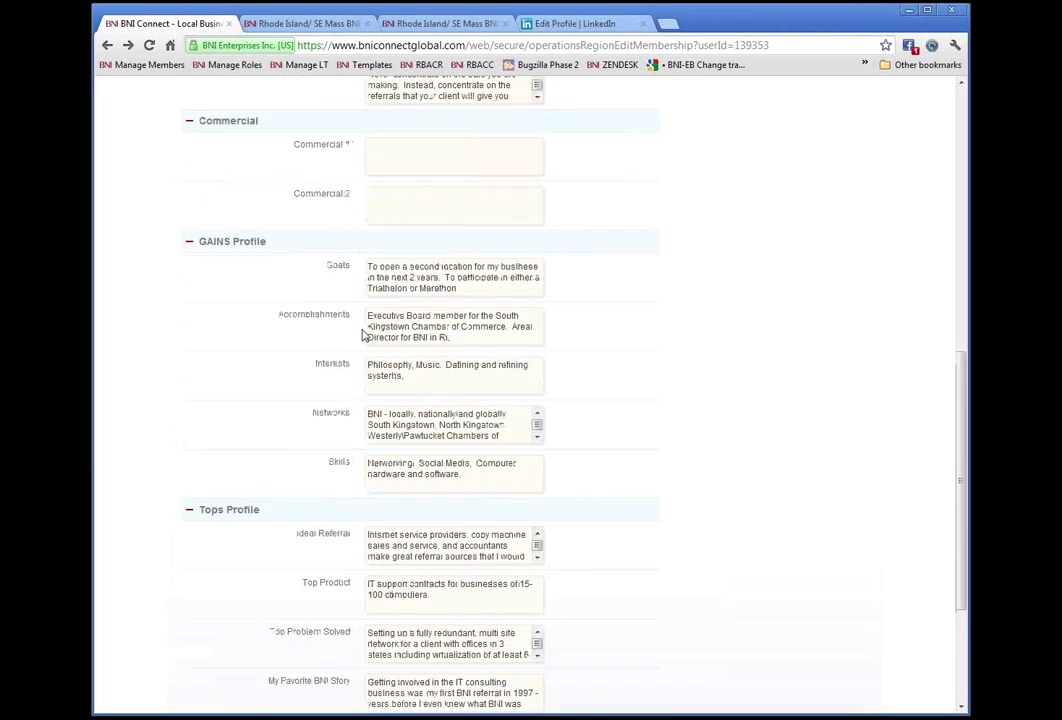
scroll(363, 336, "up", 5)
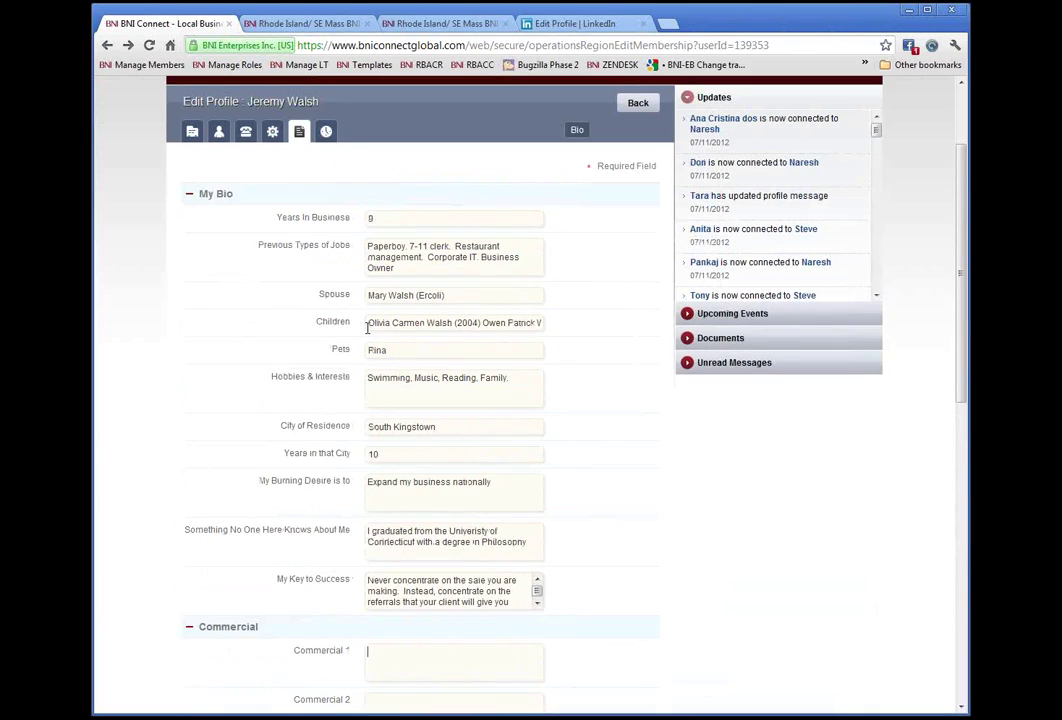
scroll(367, 335, "down", 5)
scroll(367, 339, "up", 7)
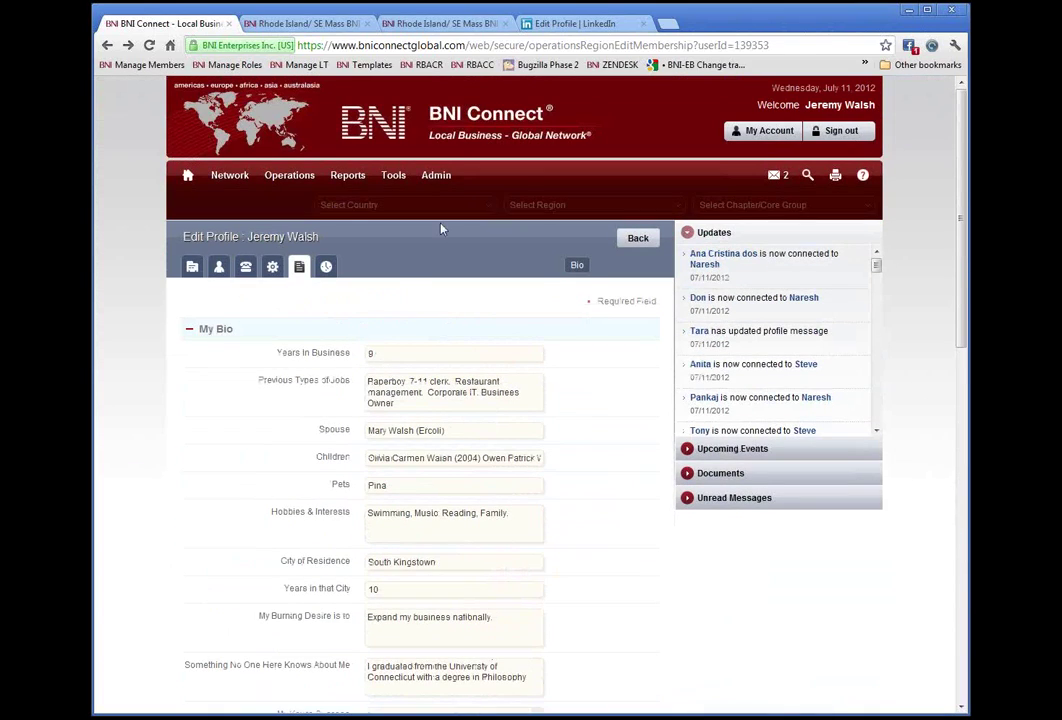
scroll(314, 389, "down", 12)
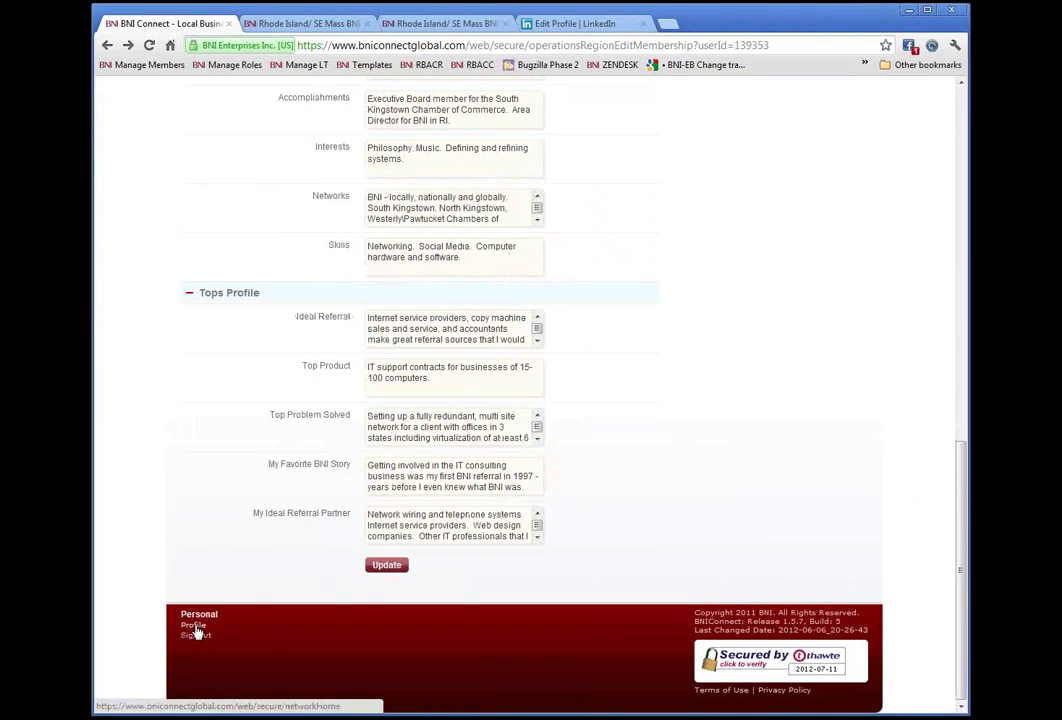
right_click(196, 632)
Open the footer Profile link in a new tab and scroll through its contact details and social links.
left_click(255, 496)
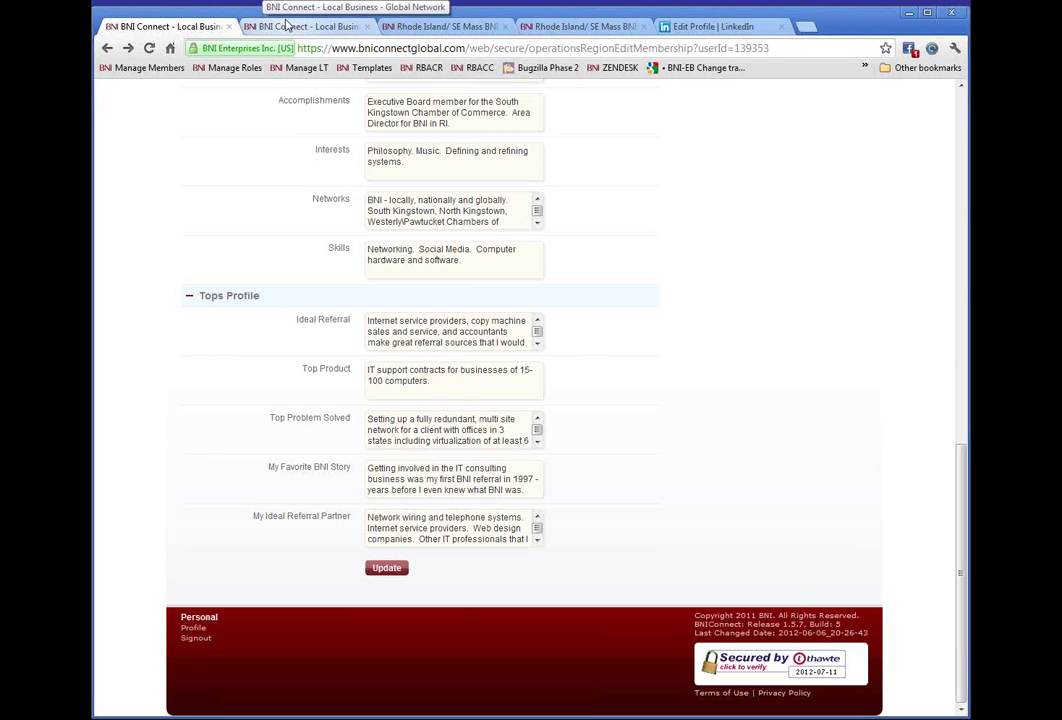
left_click(287, 24)
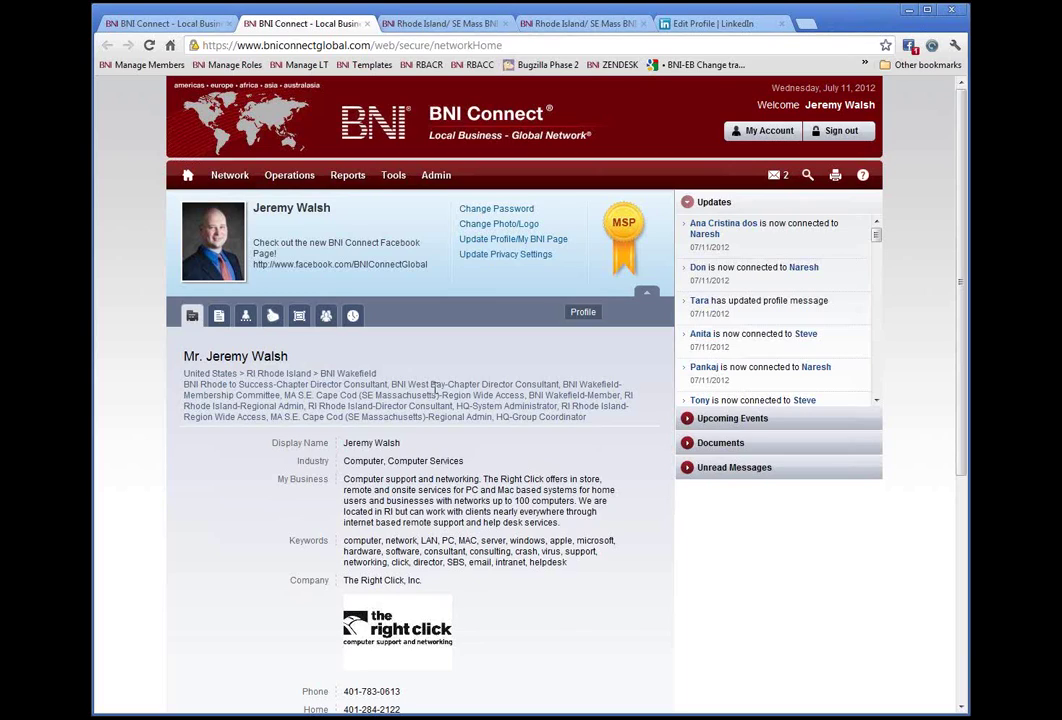
scroll(447, 384, "down", 3)
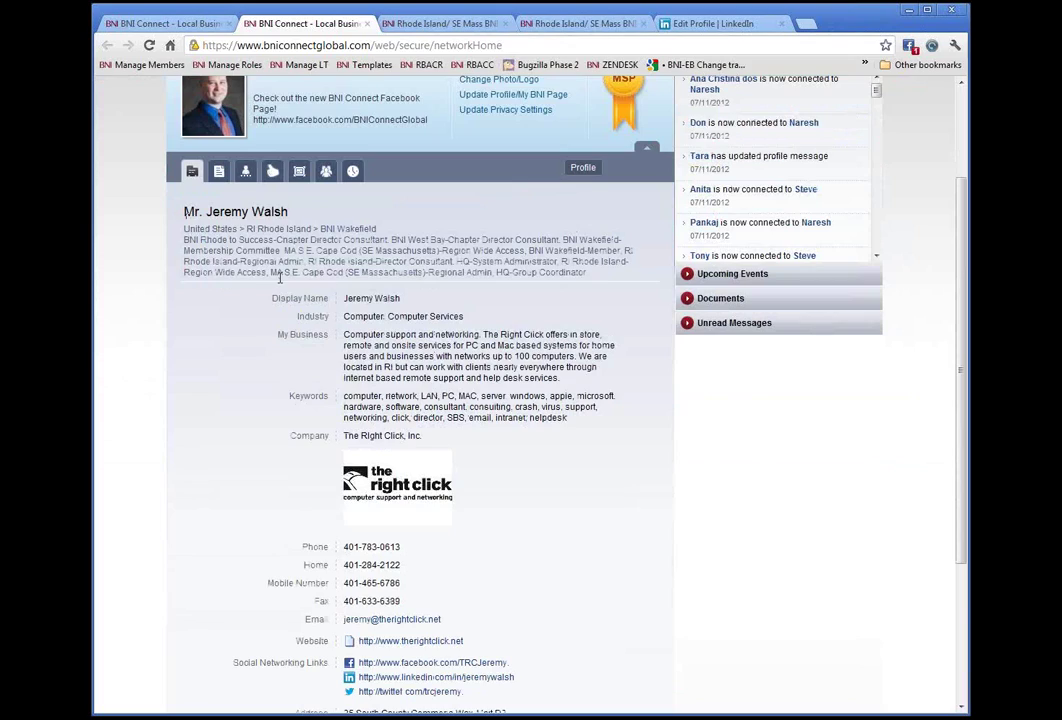
scroll(280, 279, "down", 2)
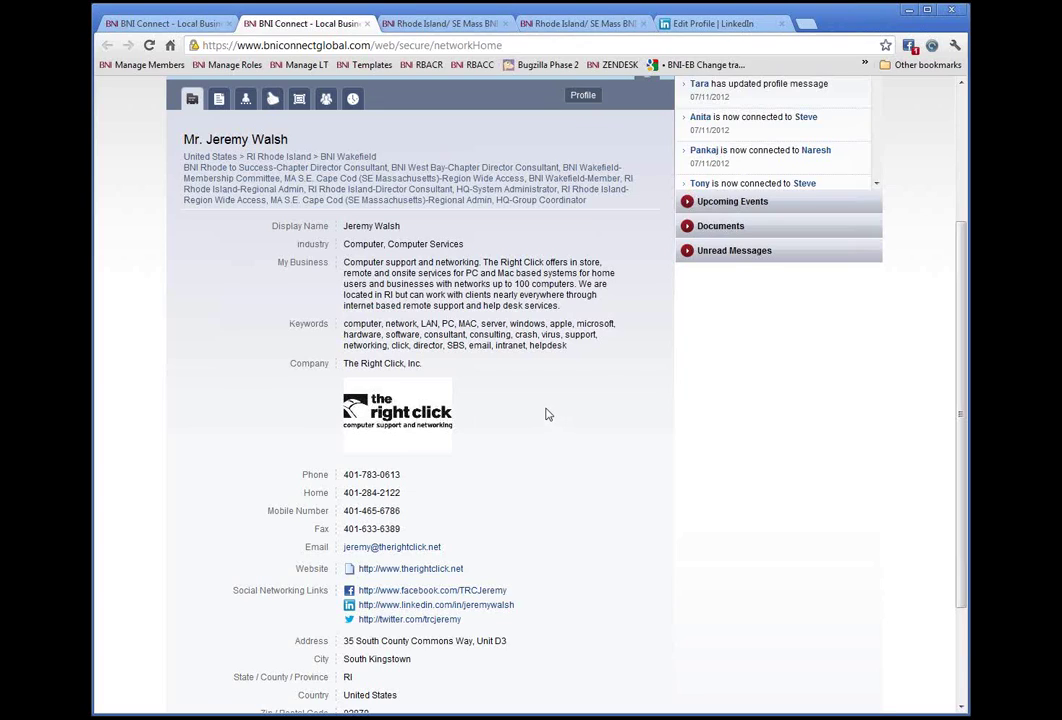
scroll(548, 413, "down", 4)
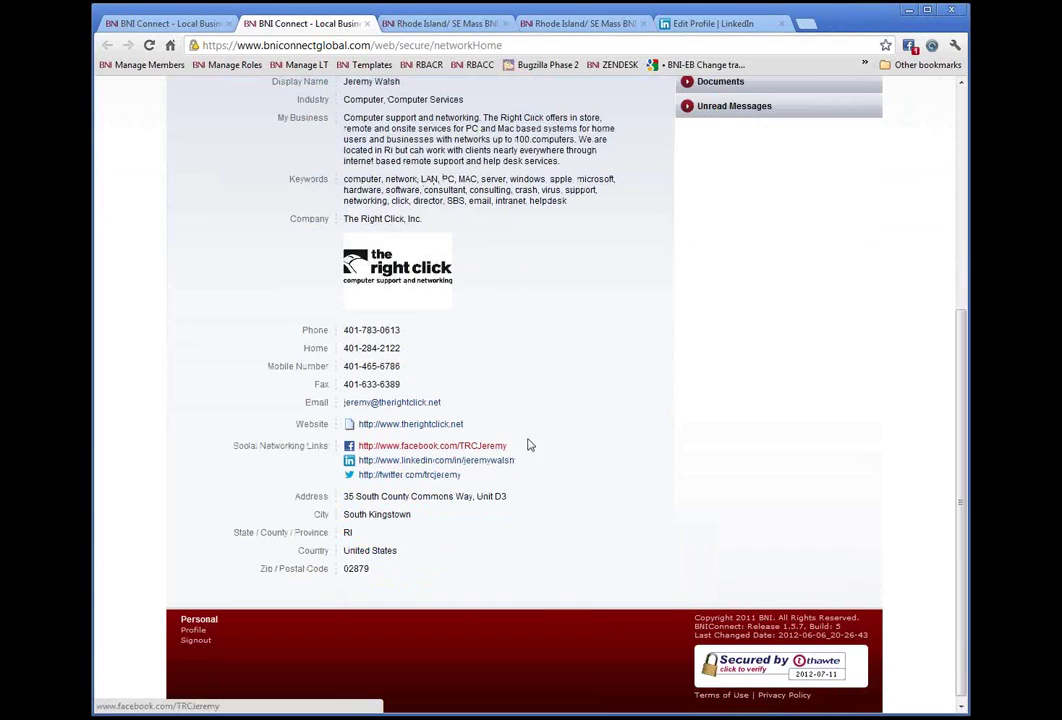
scroll(549, 367, "up", 5)
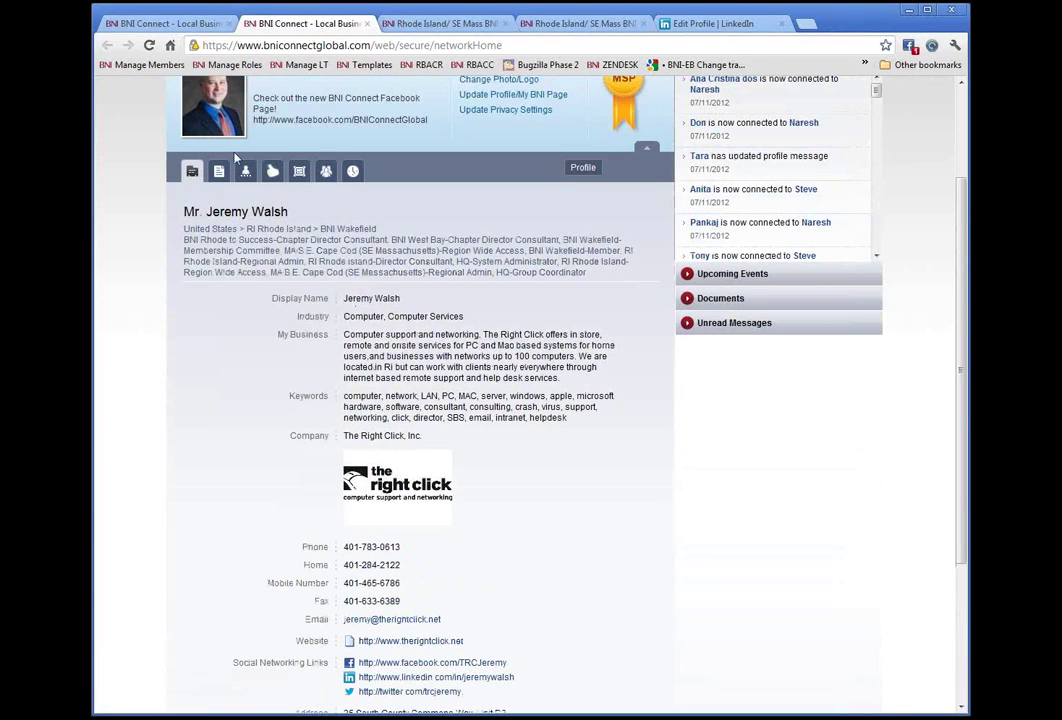
left_click(219, 171)
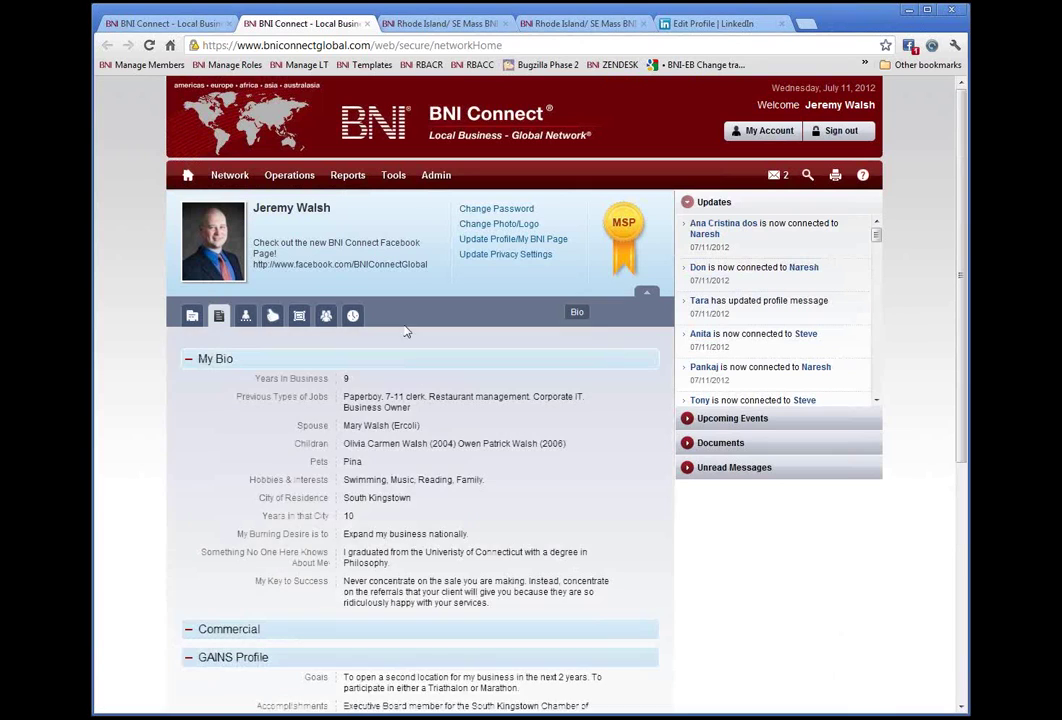
scroll(481, 497, "down", 3)
scroll(481, 497, "down", 5)
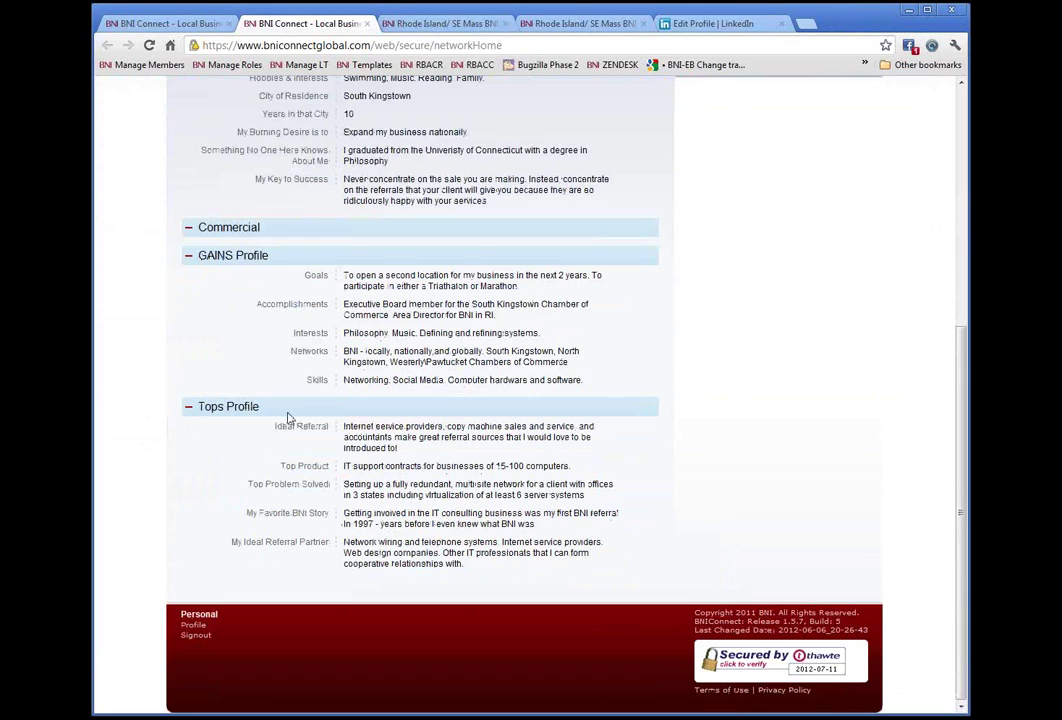
scroll(397, 447, "up", 4)
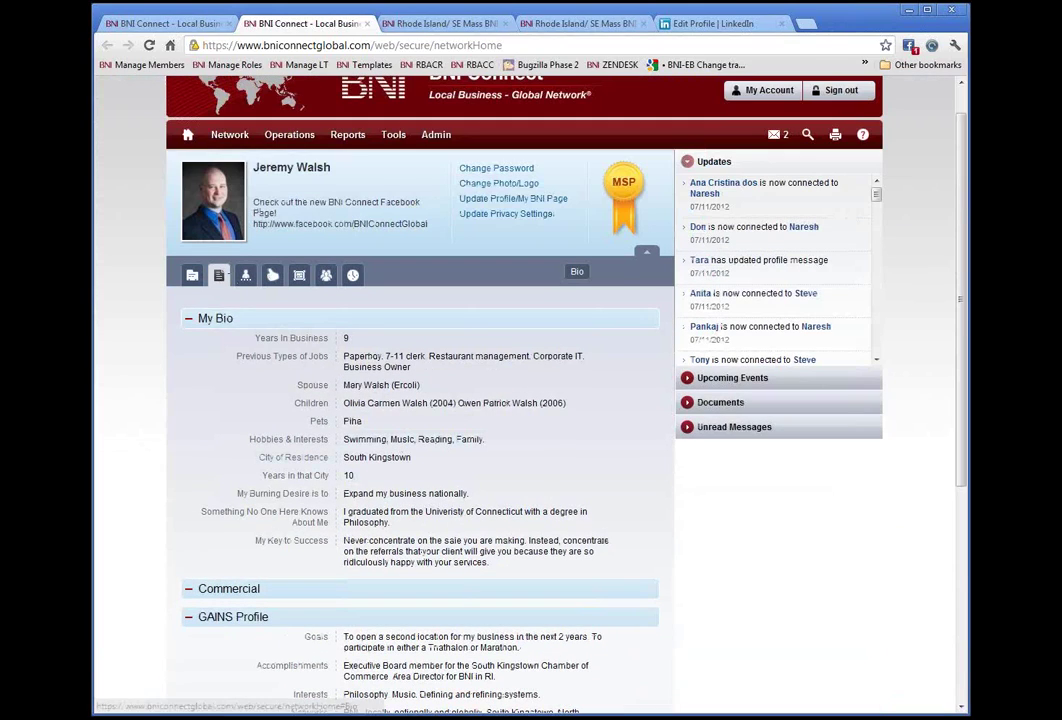
left_click(245, 275)
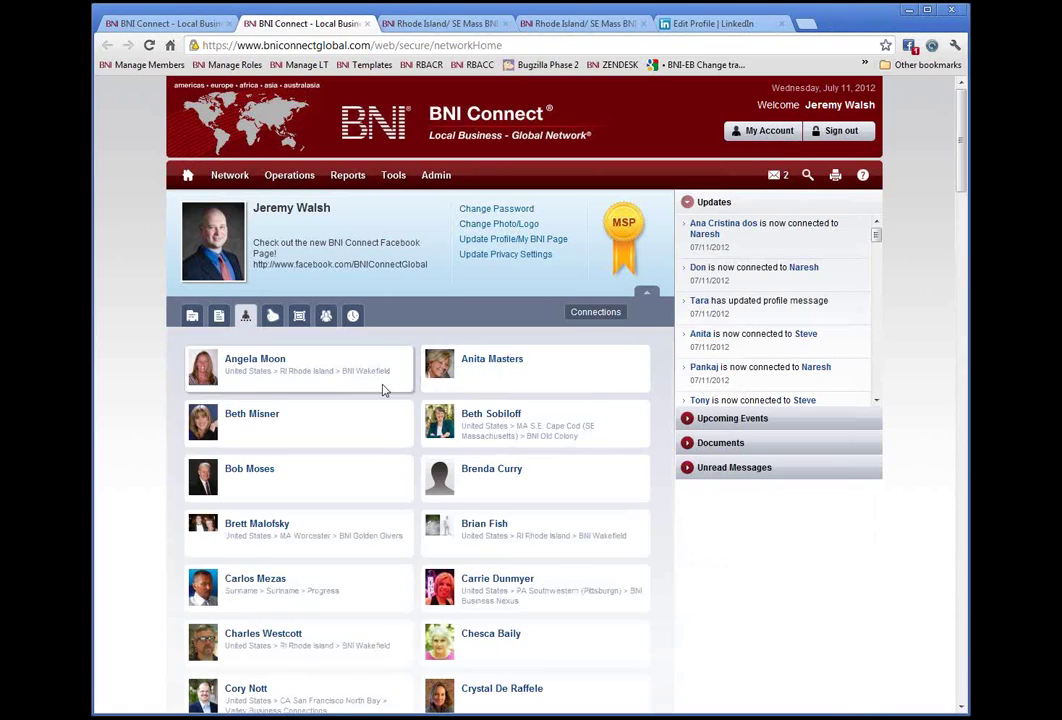
left_click(272, 315)
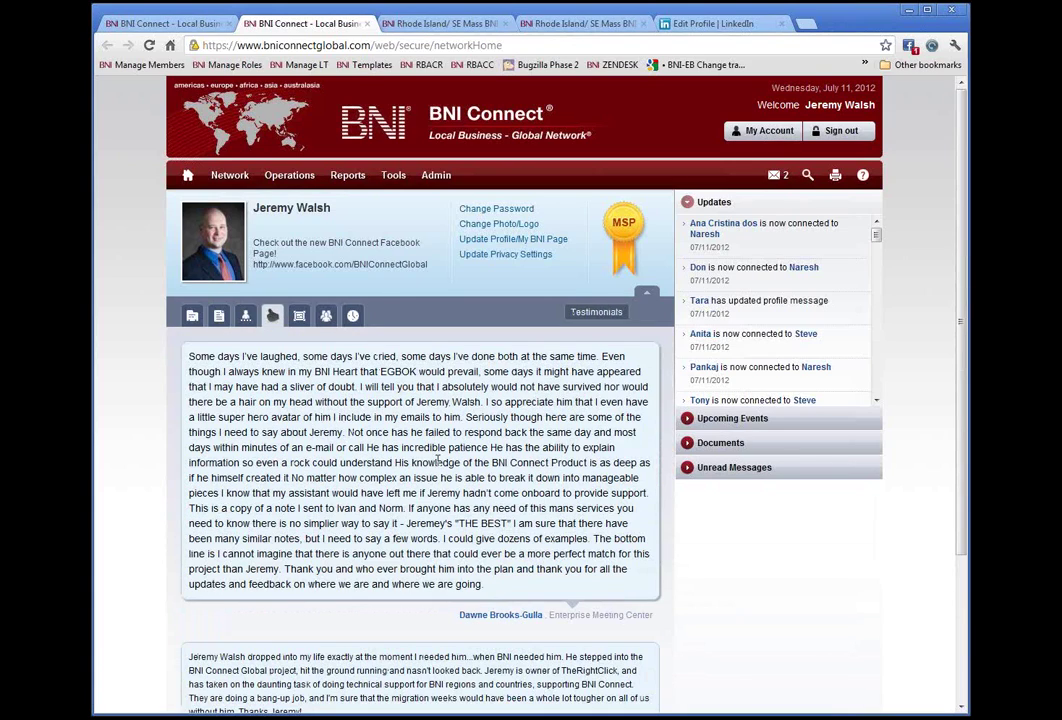
scroll(437, 459, "down", 3)
scroll(437, 466, "up", 3)
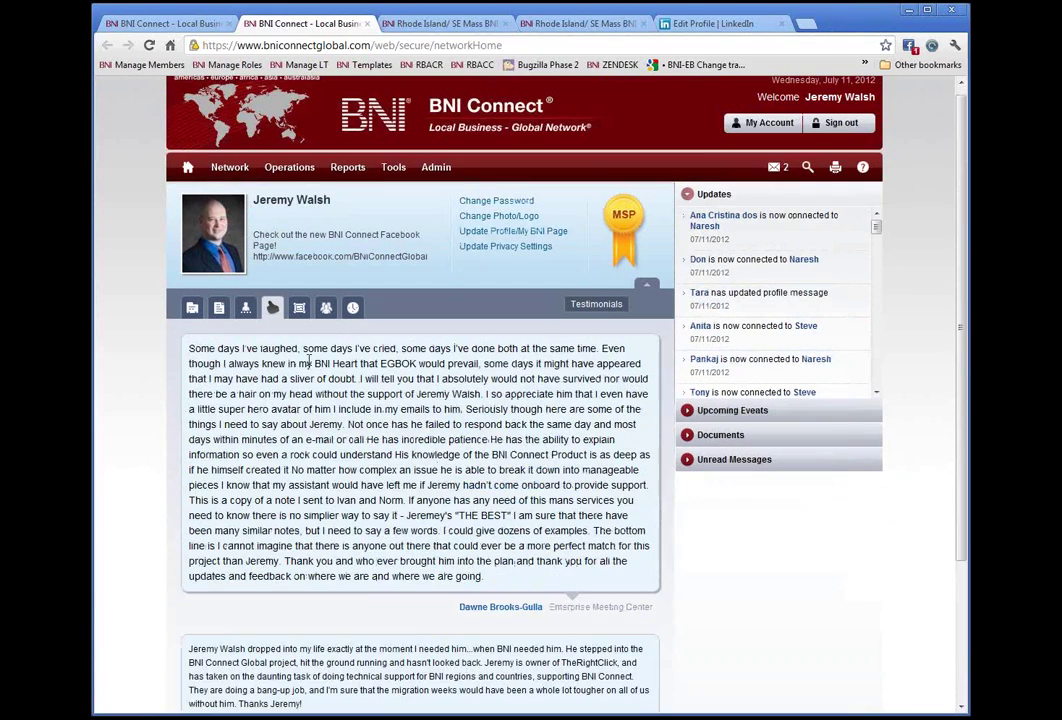
left_click(302, 310)
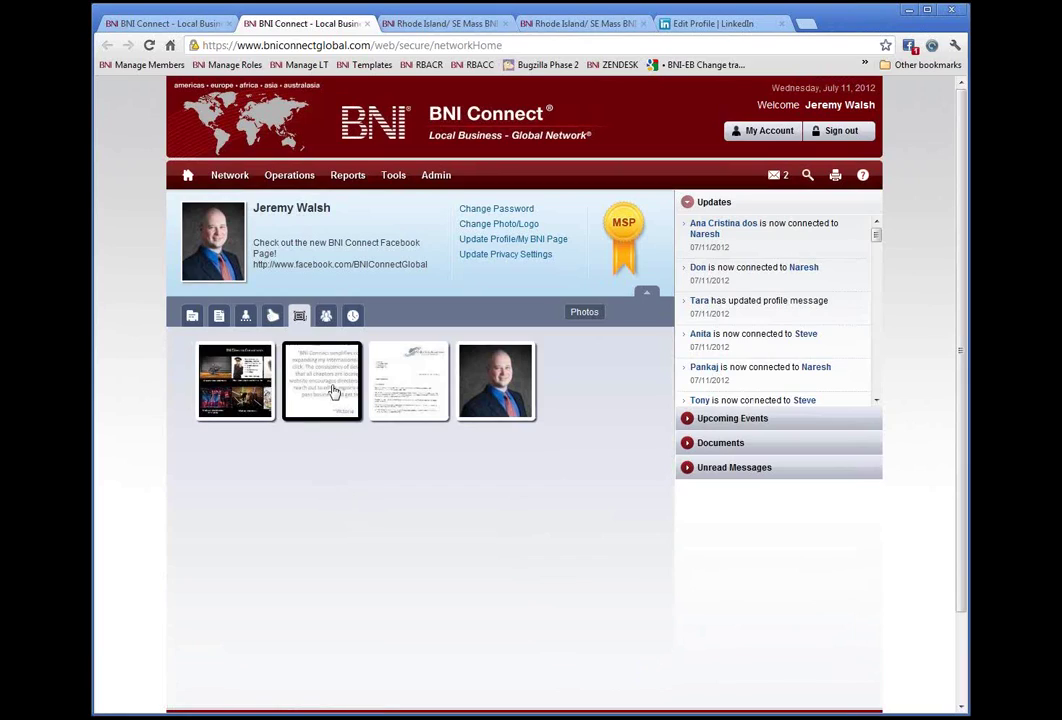
left_click(326, 317)
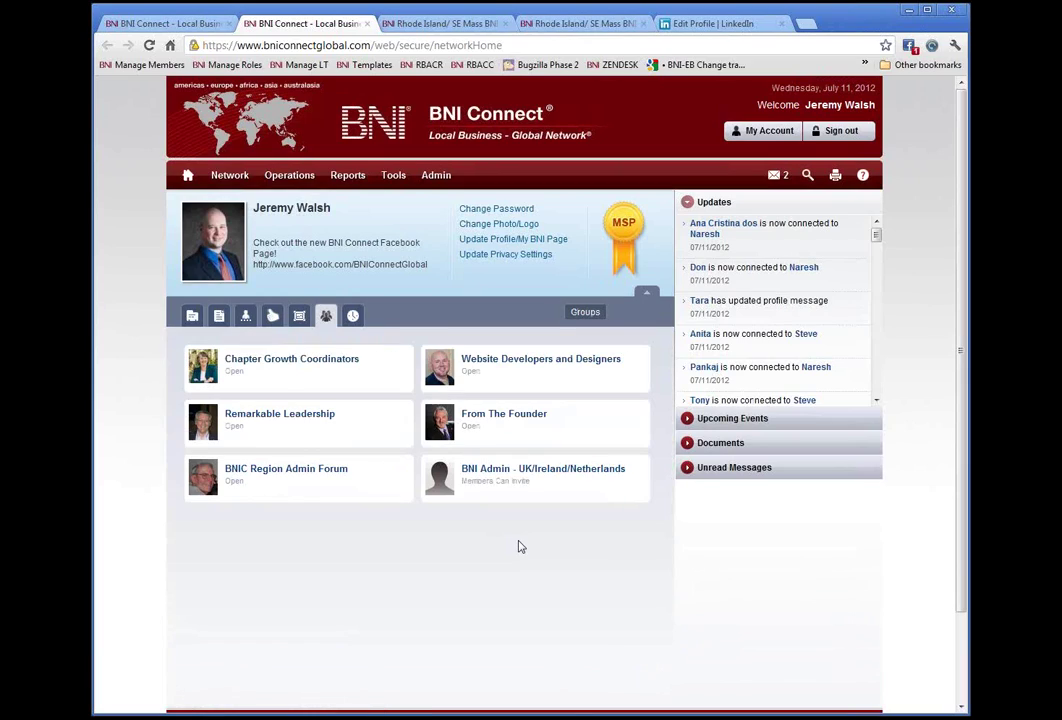
left_click(353, 317)
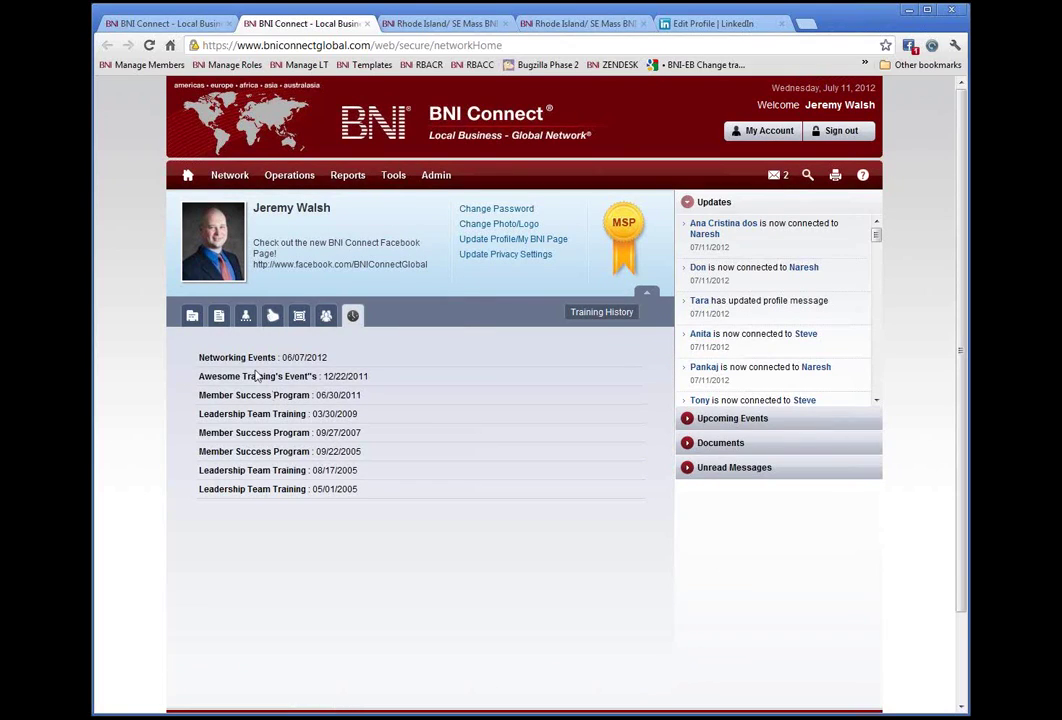
left_click(188, 322)
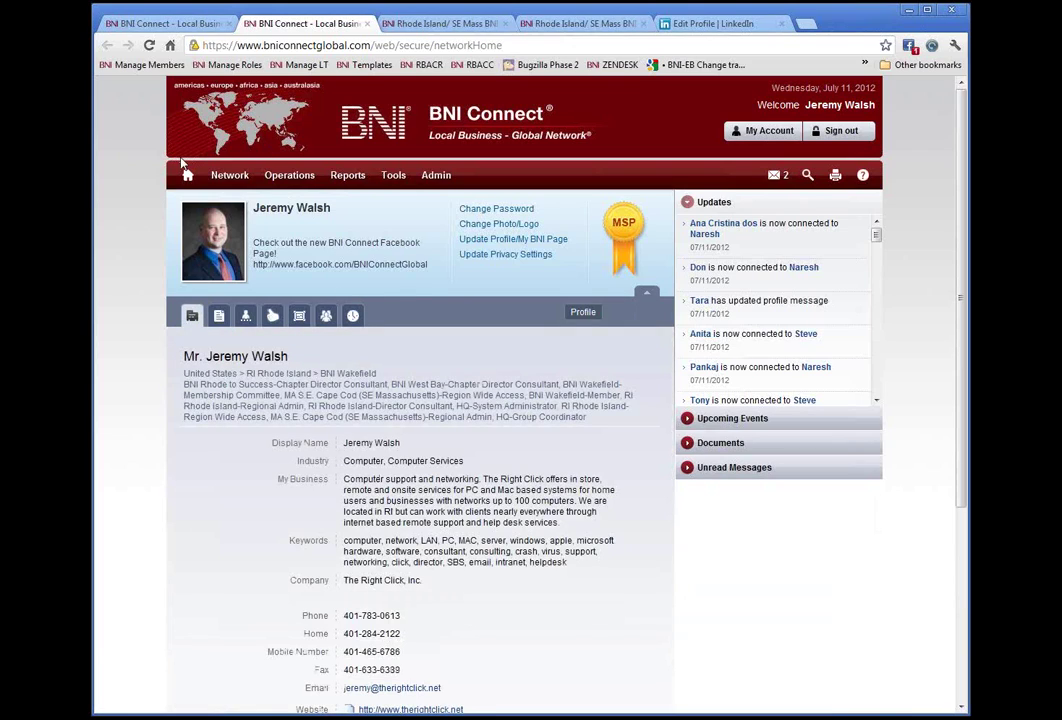
Save the membership edit form and show the Training History list of eight events.
left_click(160, 25)
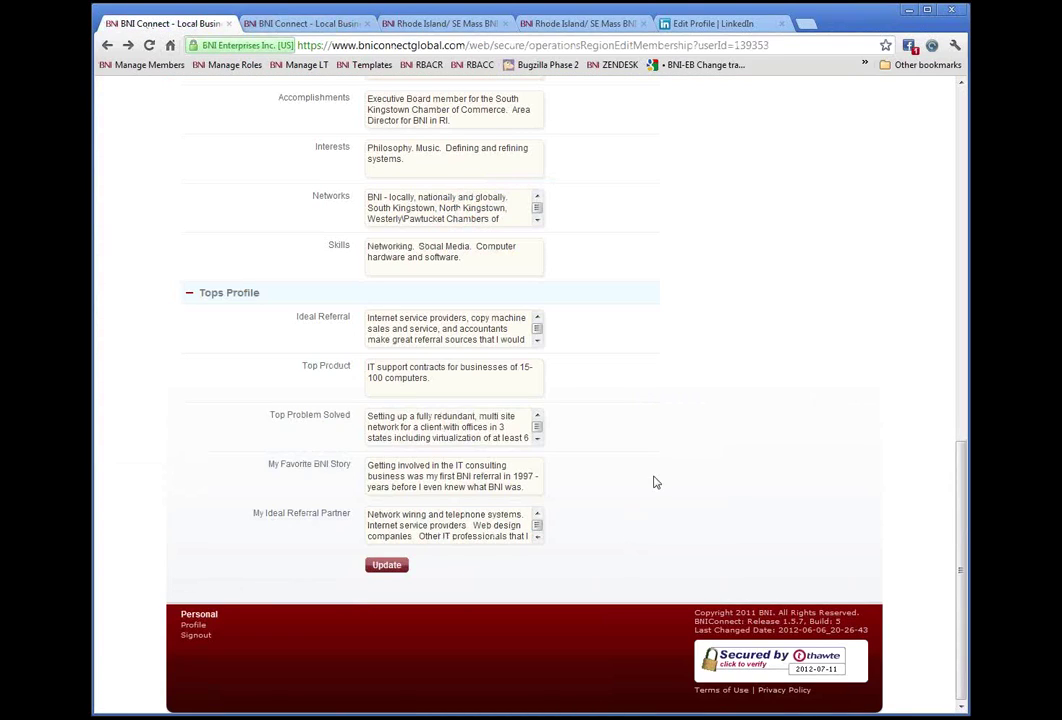
scroll(623, 393, "up", 4)
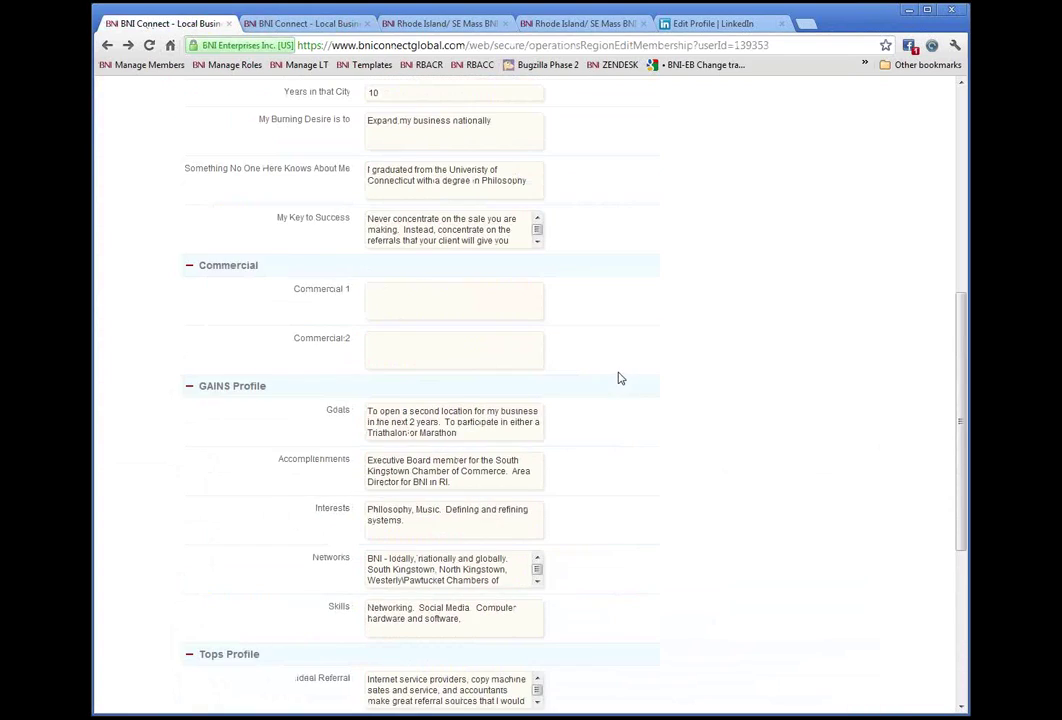
scroll(620, 382, "down", 4)
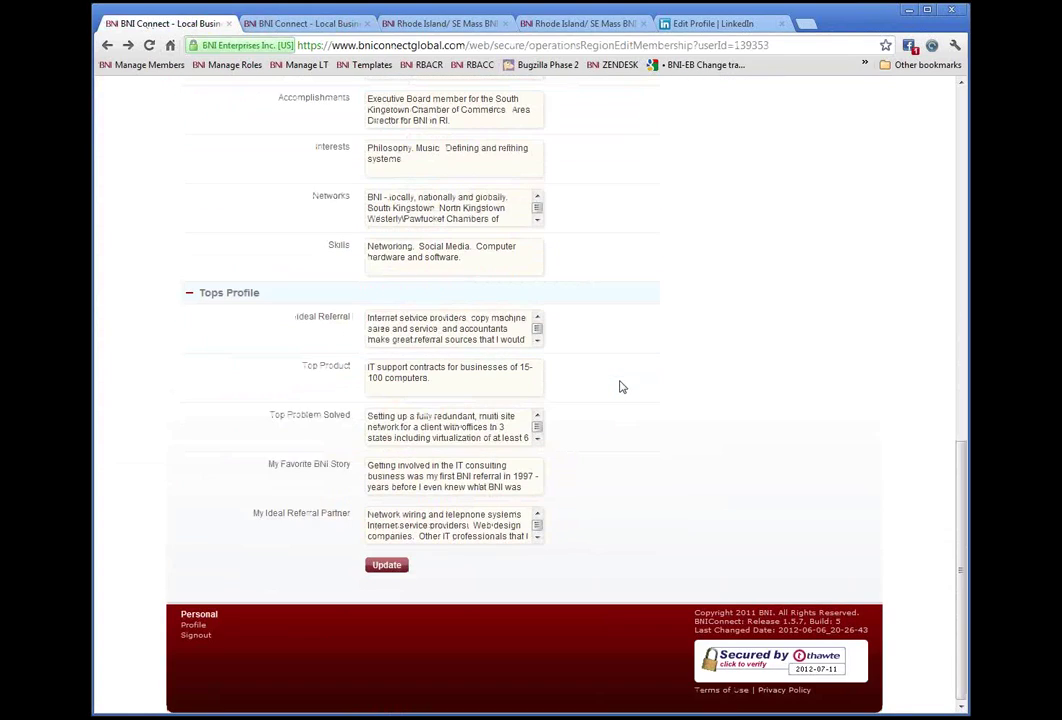
left_click(382, 567)
scroll(688, 521, "up", 15)
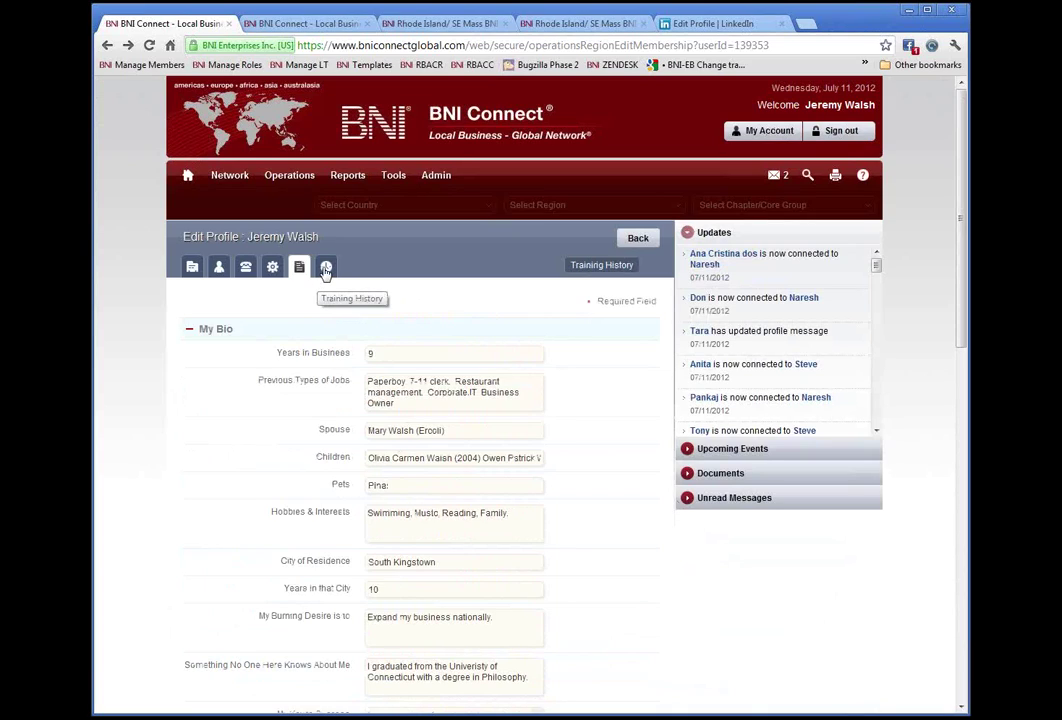
left_click(326, 266)
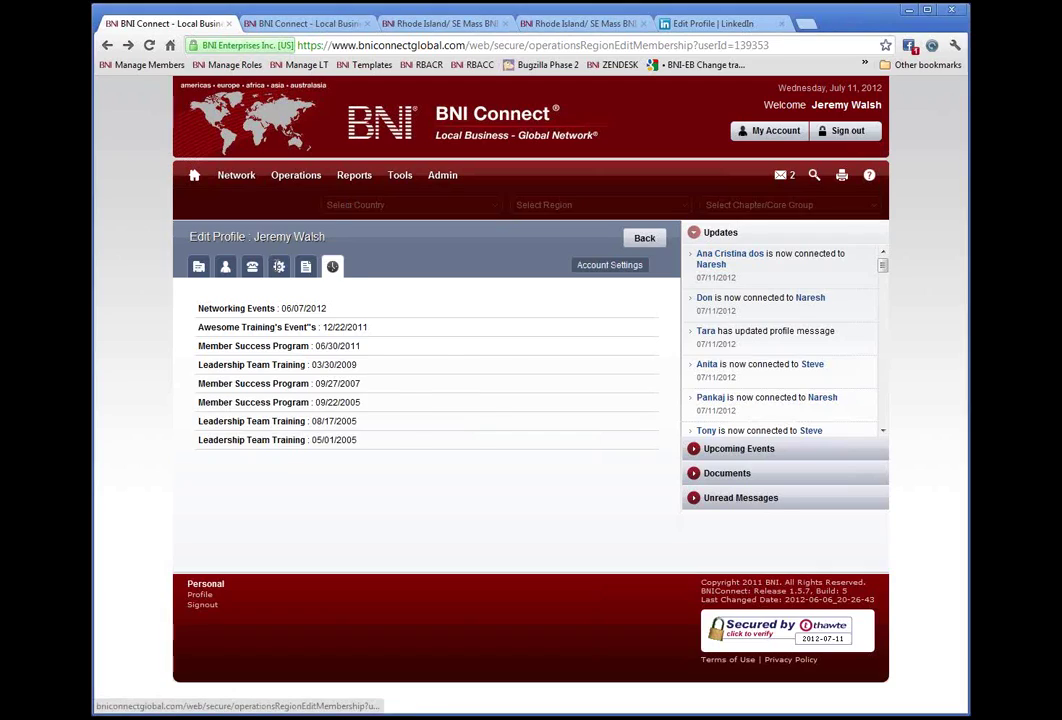
Open Account Settings to the privacy options, briefly checking the profile view tab before returning.
left_click(279, 266)
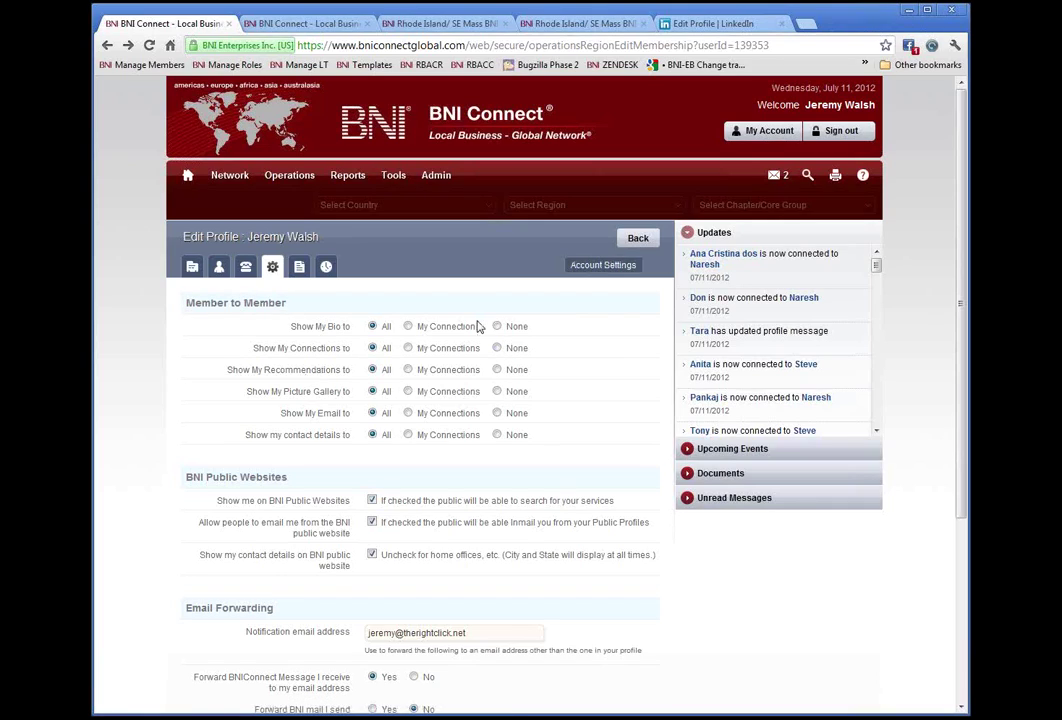
scroll(478, 327, "down", 1)
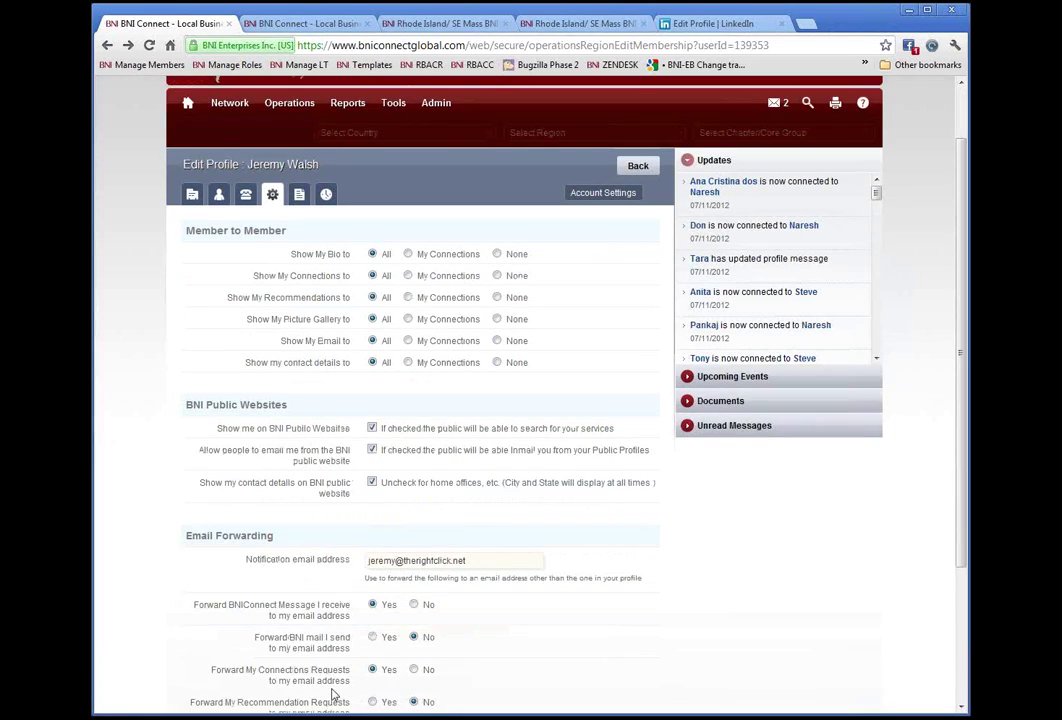
left_click(285, 28)
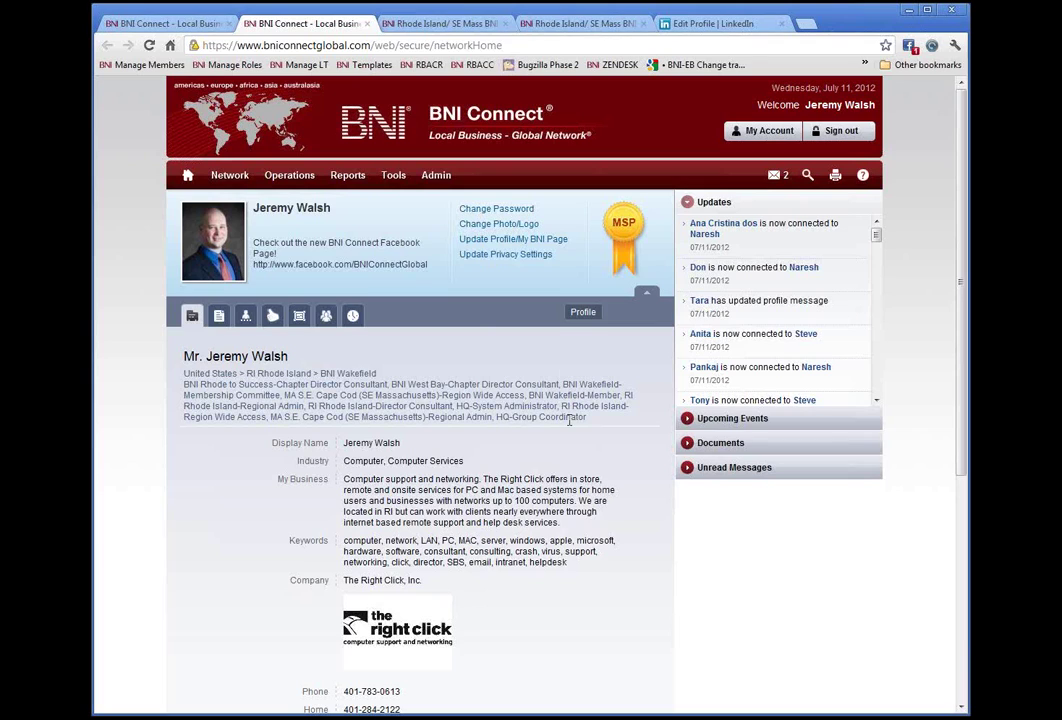
left_click(155, 23)
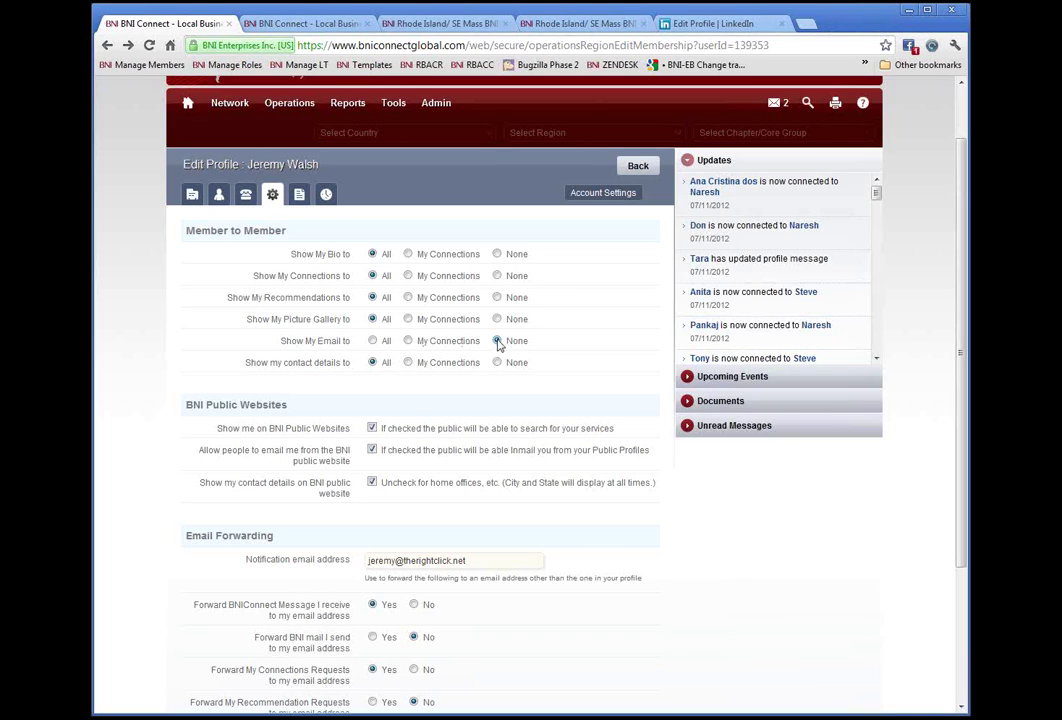
Save the account settings with email visibility set to None.
left_click(281, 22)
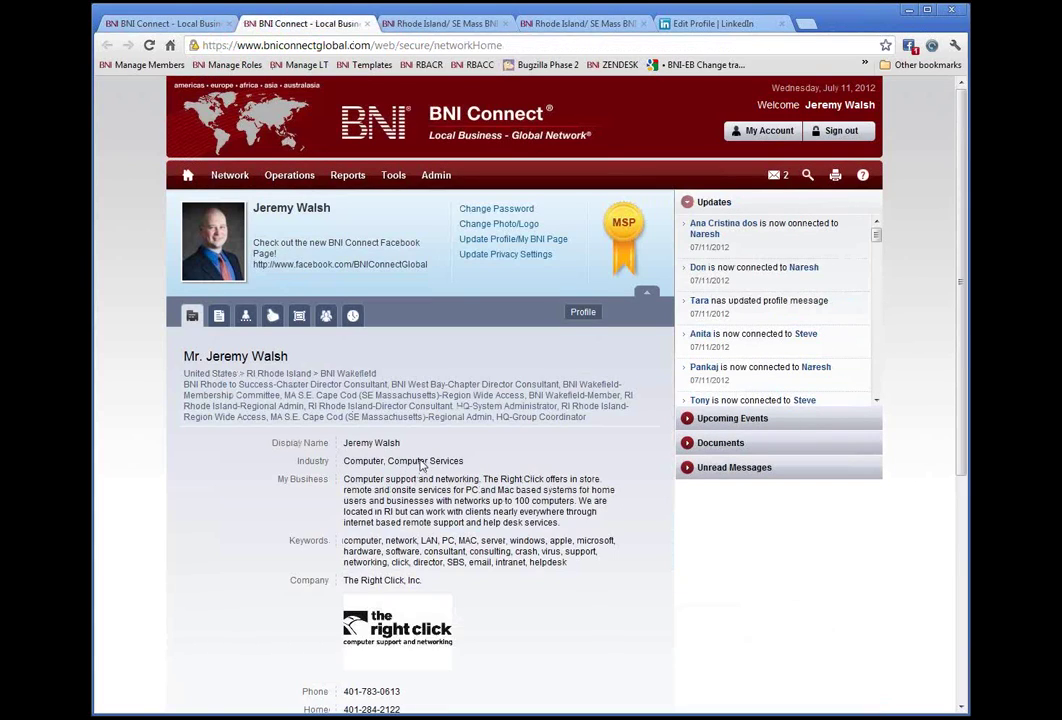
scroll(421, 465, "down", 2)
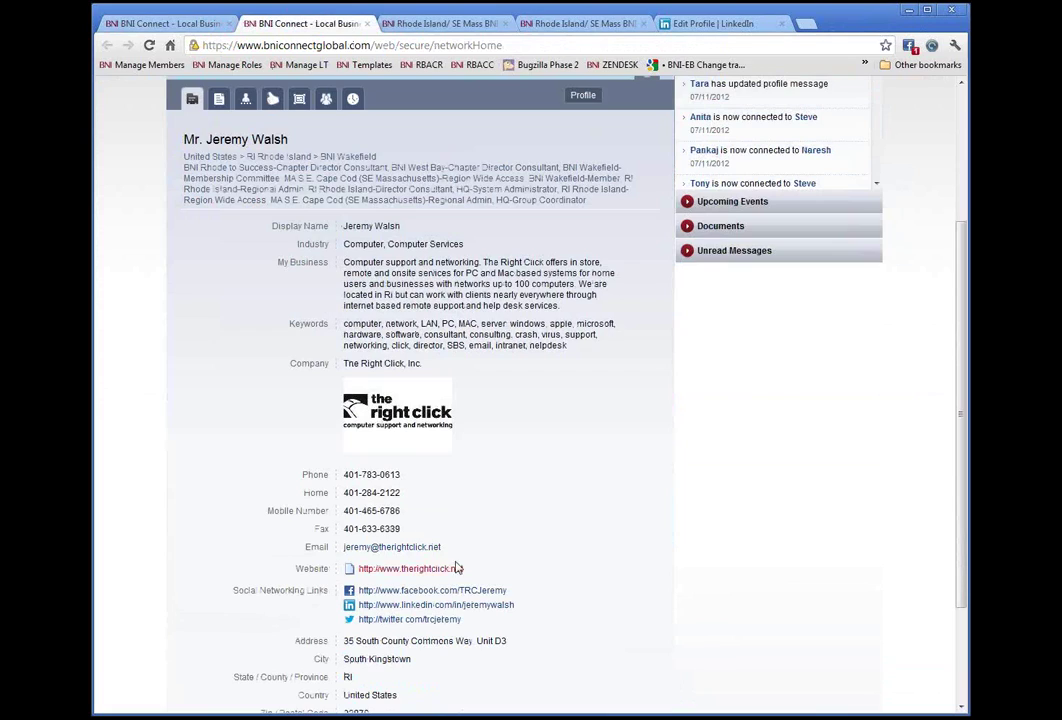
left_click(165, 23)
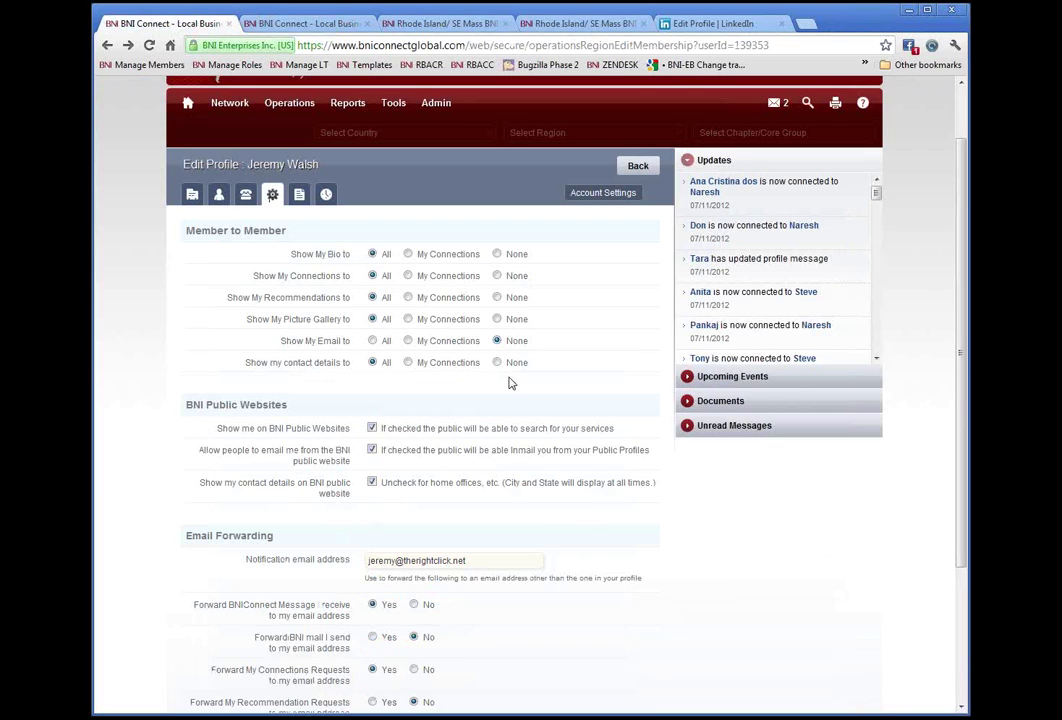
scroll(507, 384, "down", 2)
scroll(510, 384, "down", 1)
left_click(388, 566)
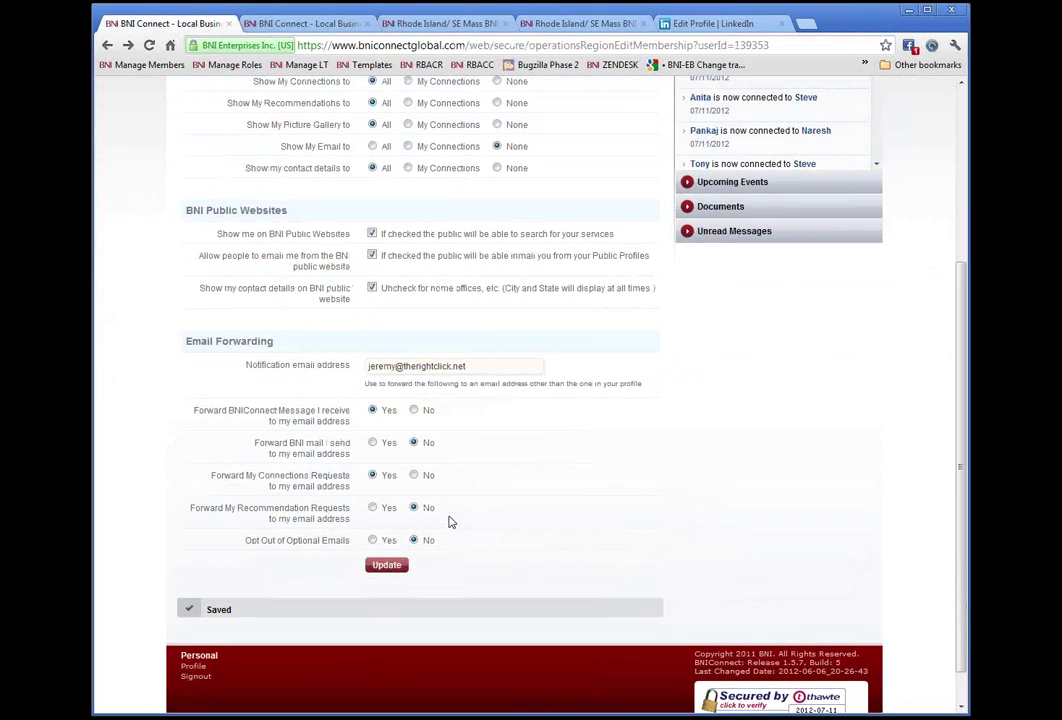
Reload the member's profile page twice to see the effect of hiding the email.
left_click(278, 24)
right_click(220, 322)
left_click(257, 362)
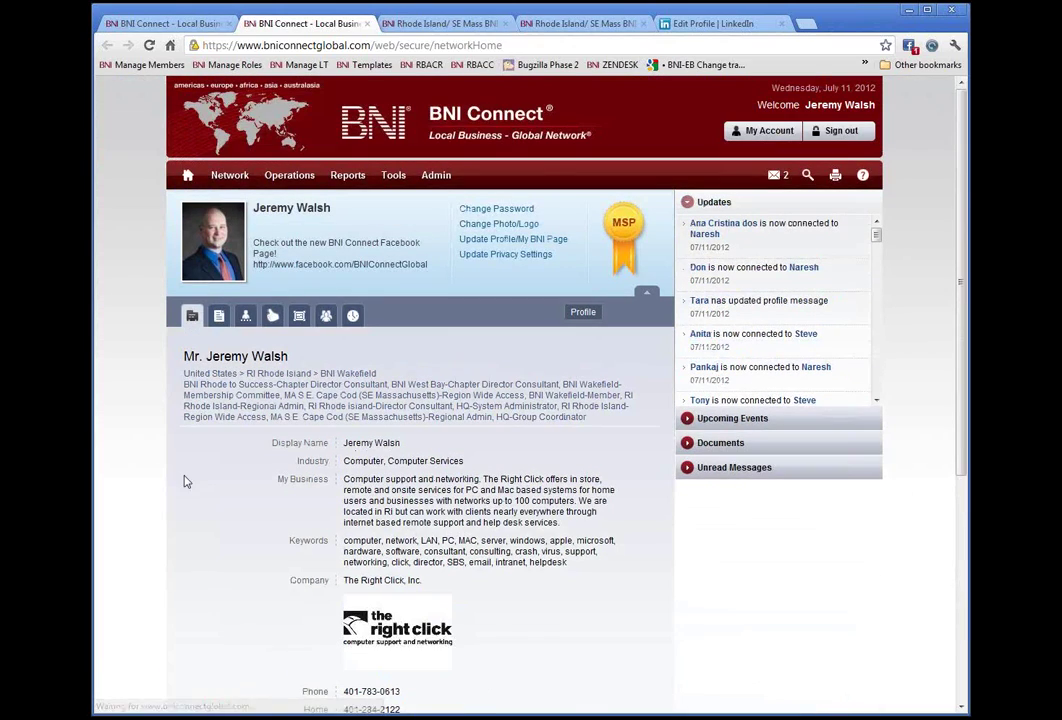
right_click(230, 484)
left_click(250, 521)
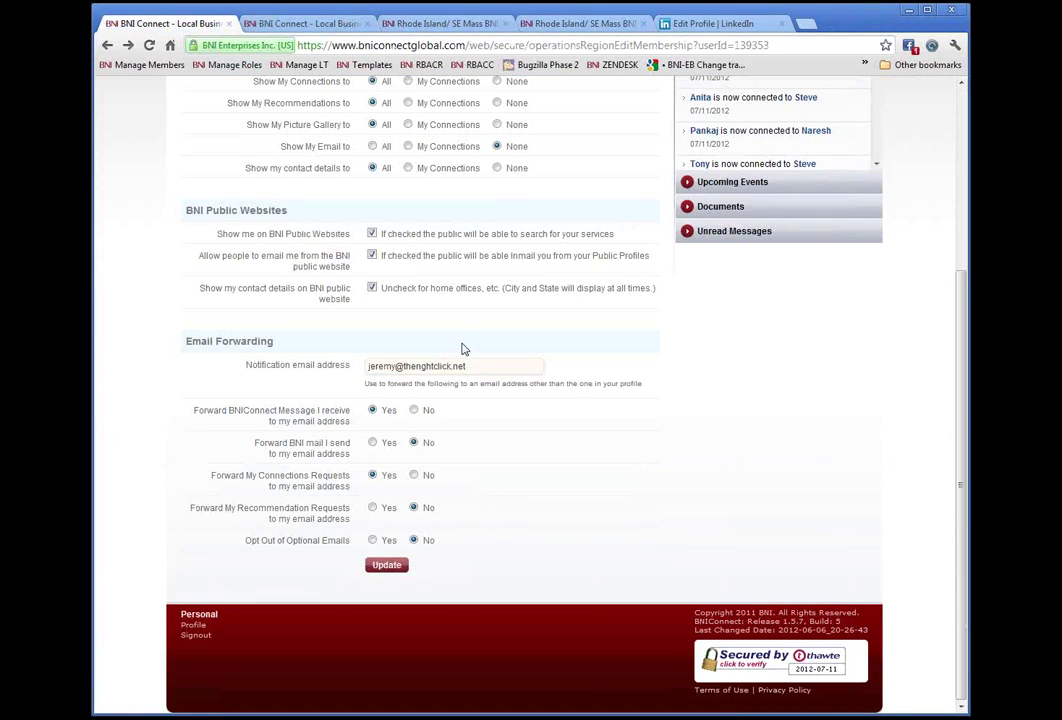
scroll(463, 348, "up", 3)
Set Show My Email to All, save it, and bring up the Rhode Island/ SE Mass BNI member page.
left_click(373, 291)
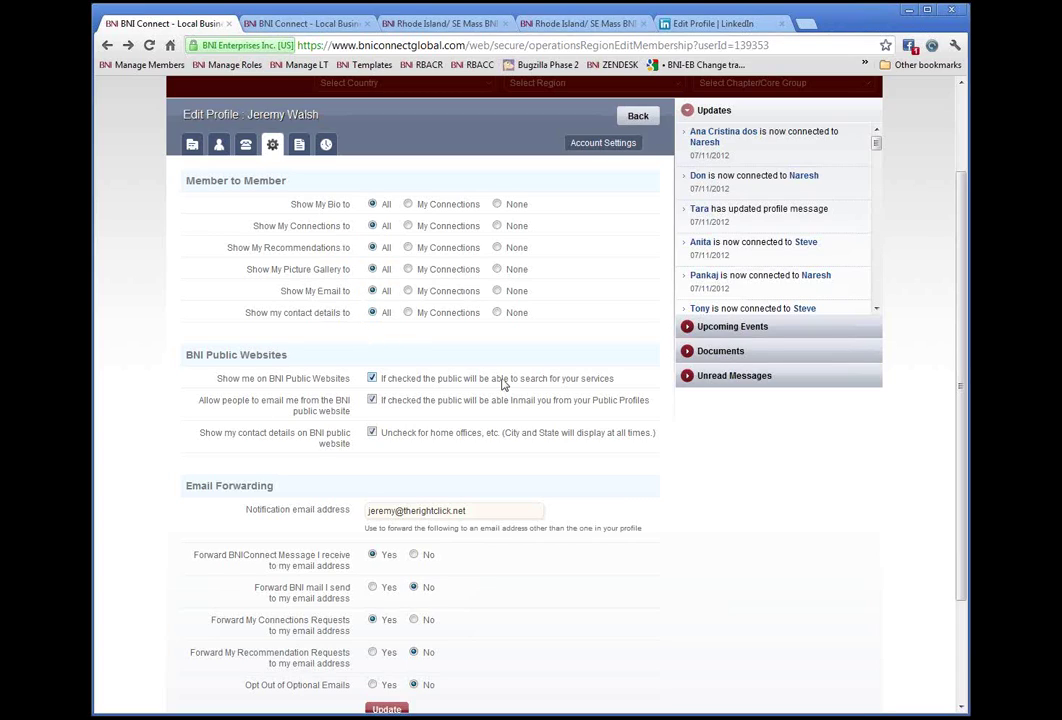
scroll(457, 346, "down", 2)
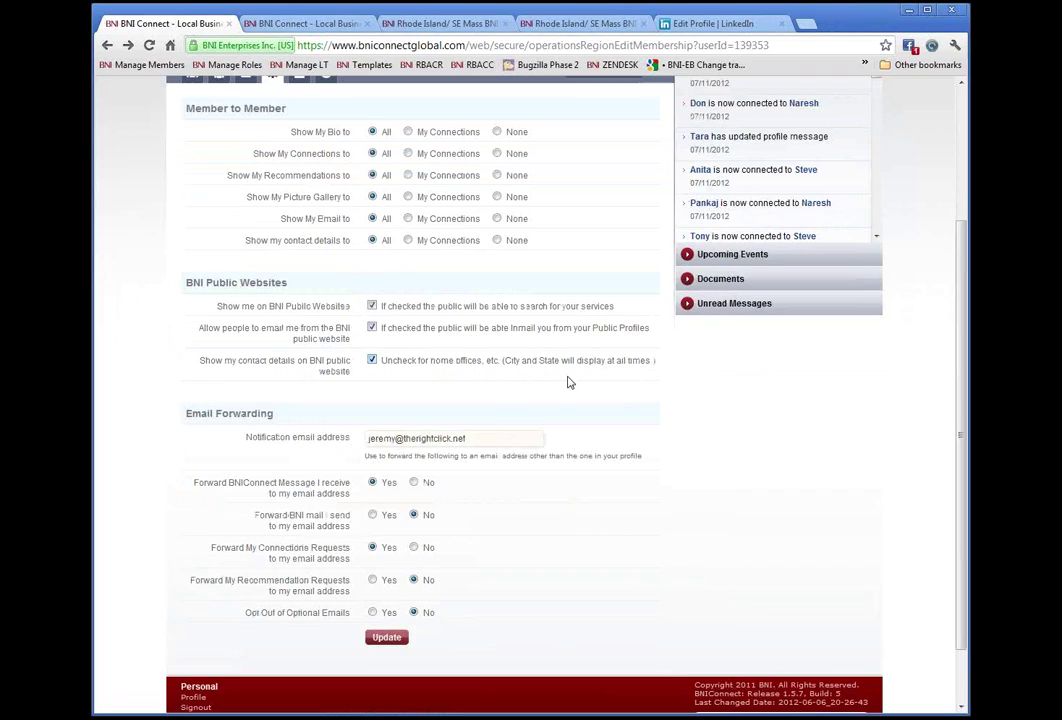
scroll(565, 388, "down", 2)
left_click(386, 565)
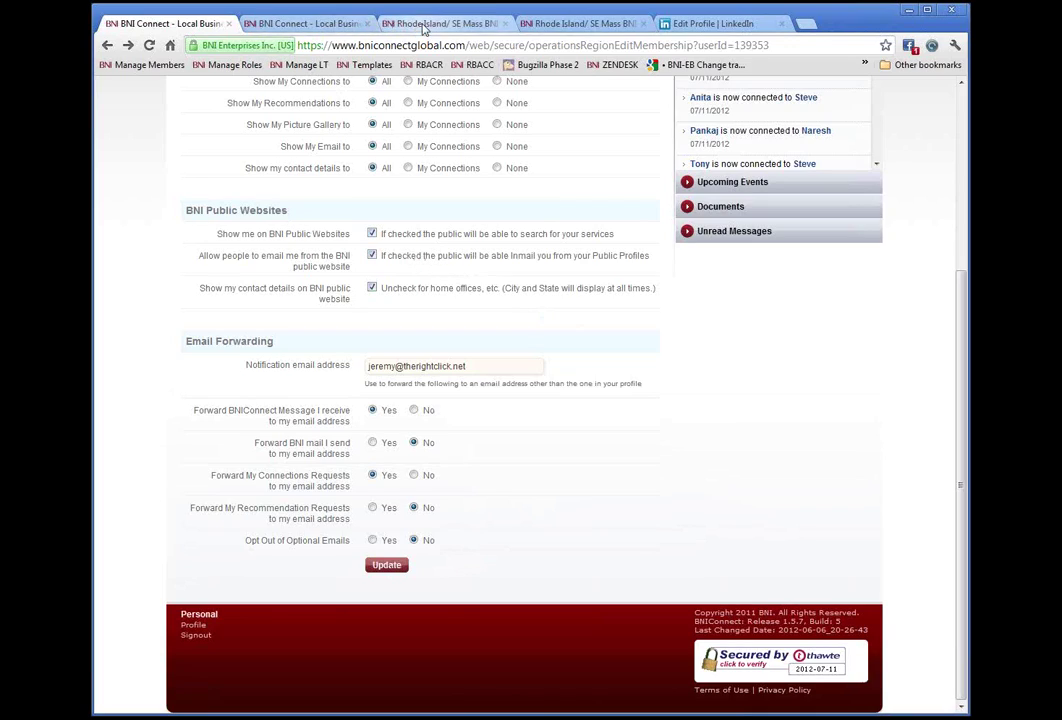
left_click(440, 23)
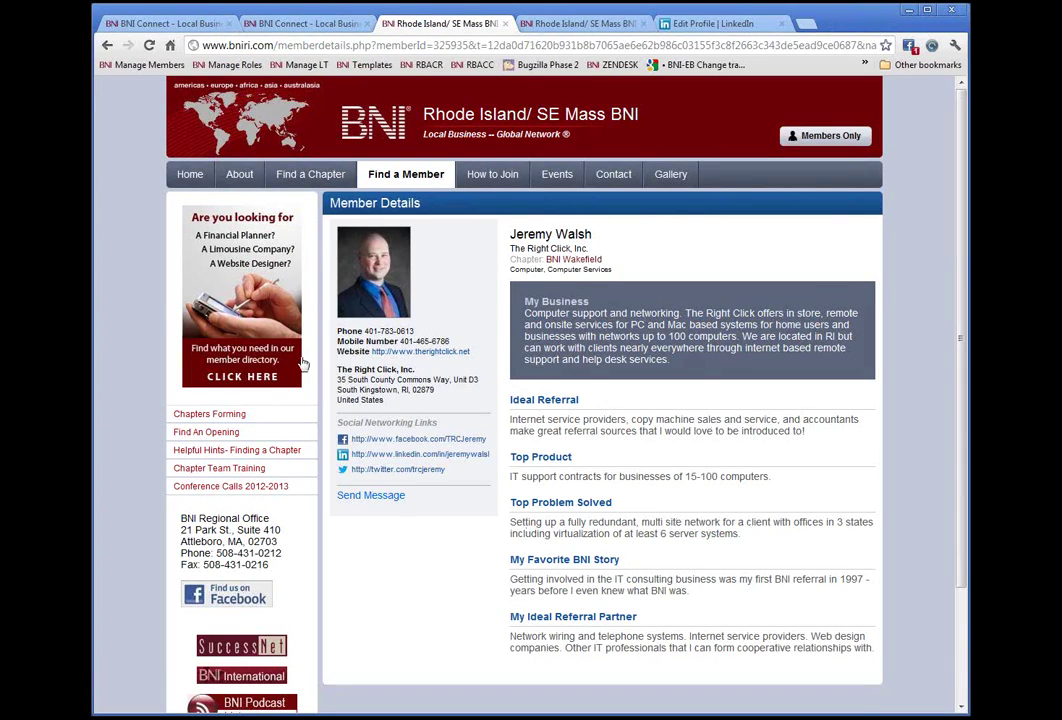
Compare the profile settings with the bniri.com member page, then close the extra BNI Connect profile tab.
left_click(160, 23)
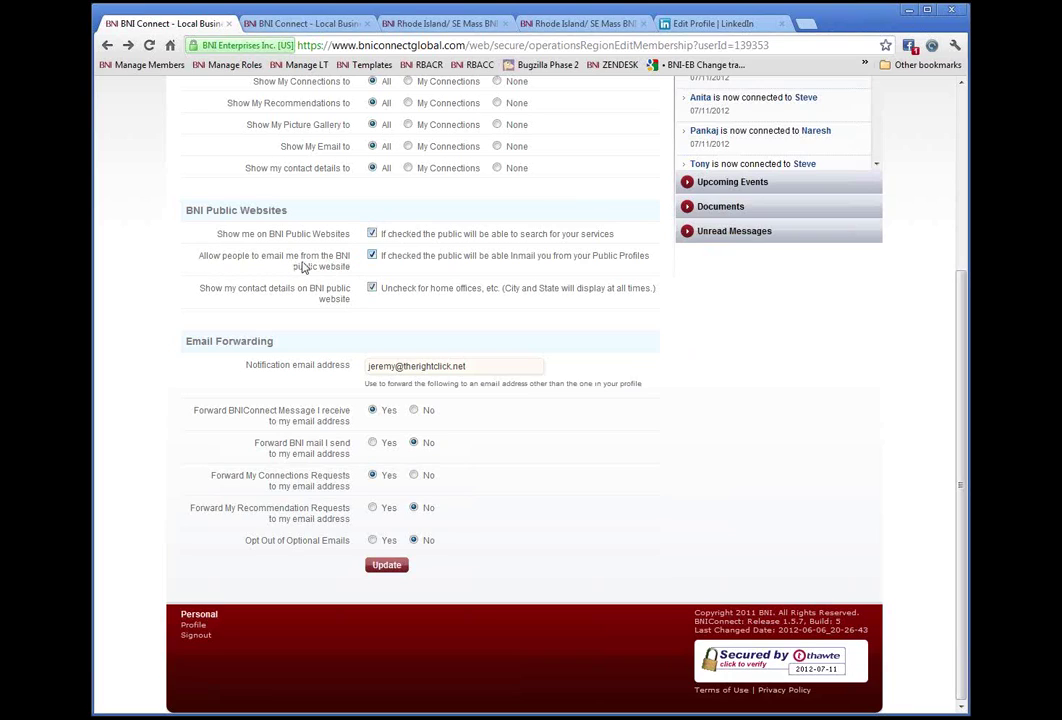
left_click(297, 25)
left_click(392, 23)
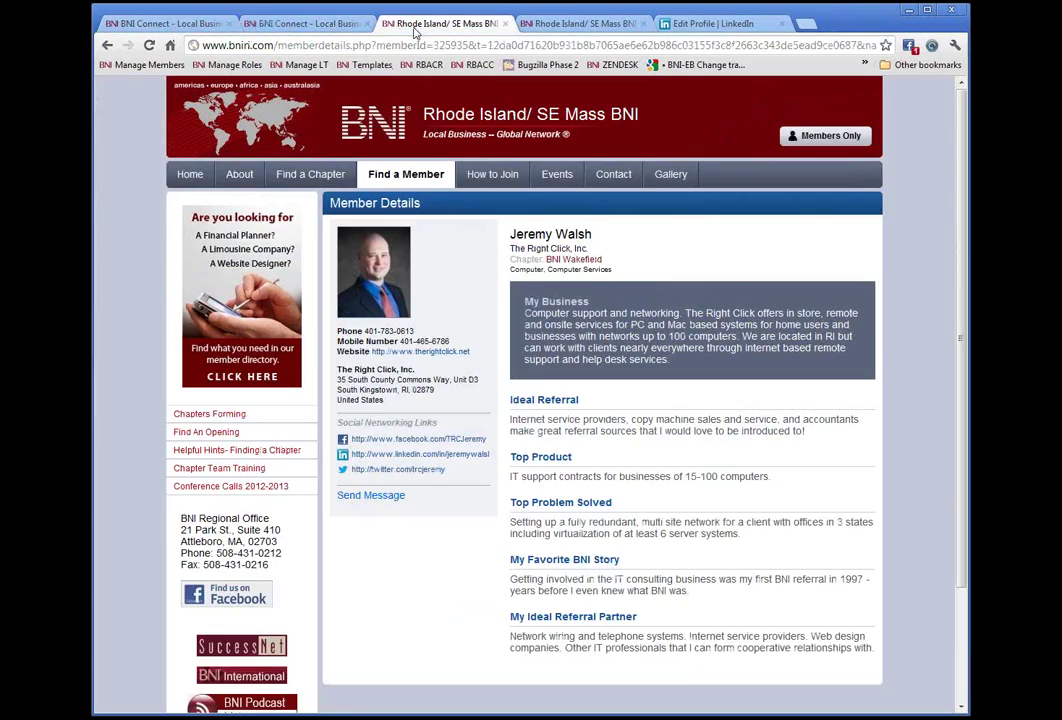
scroll(321, 510, "down", 3)
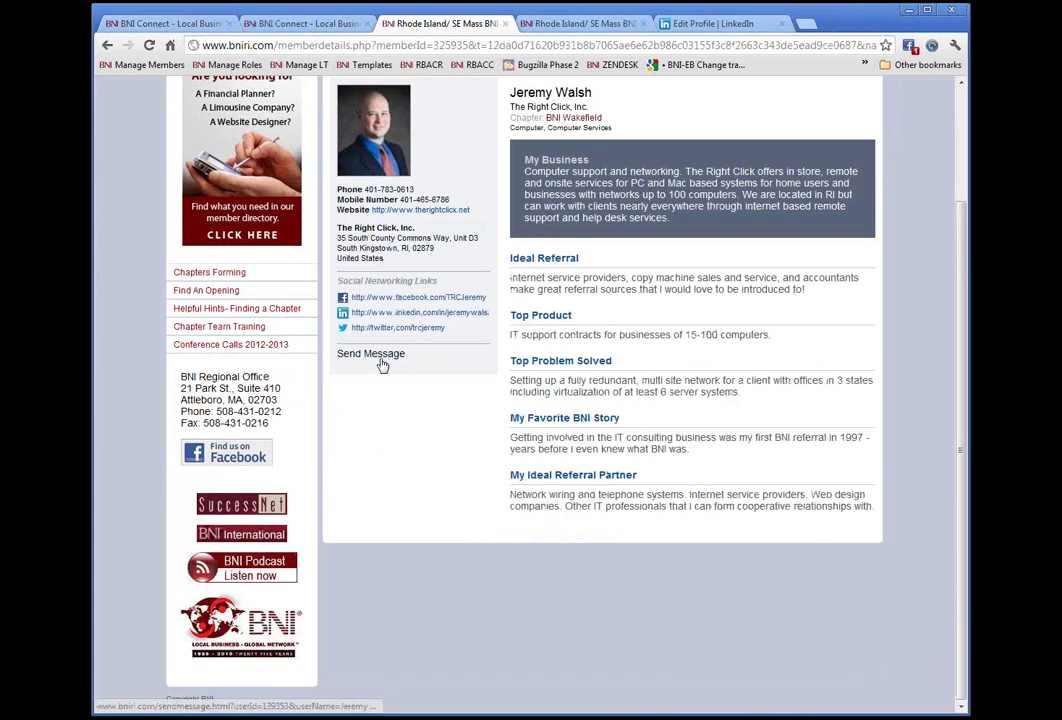
left_click(160, 23)
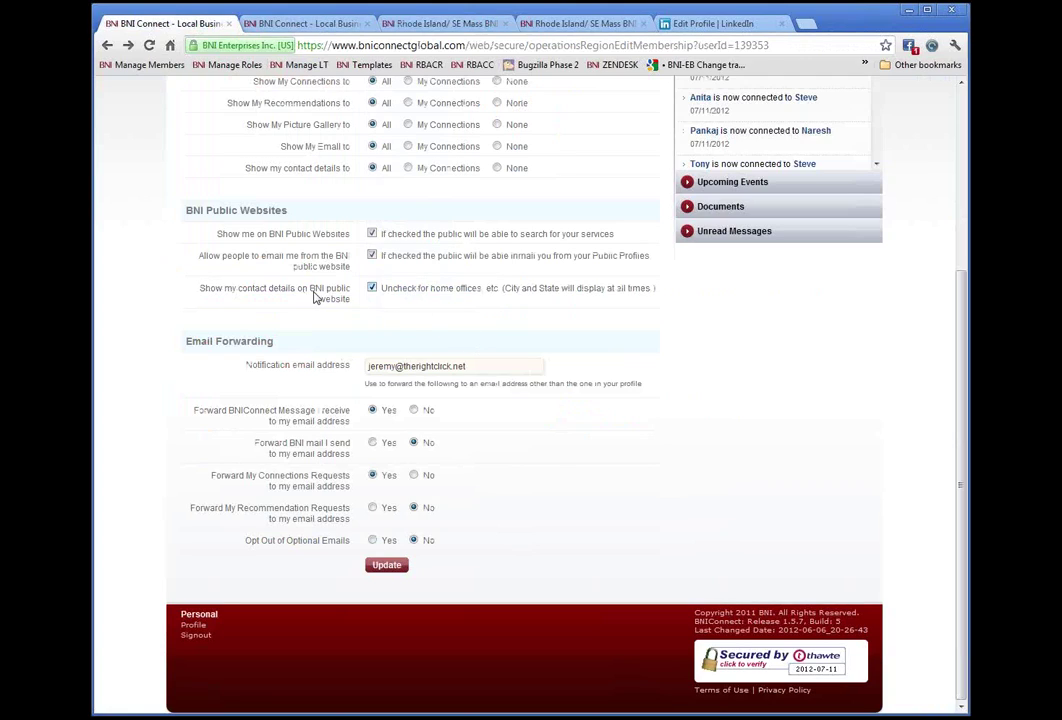
left_click(313, 23)
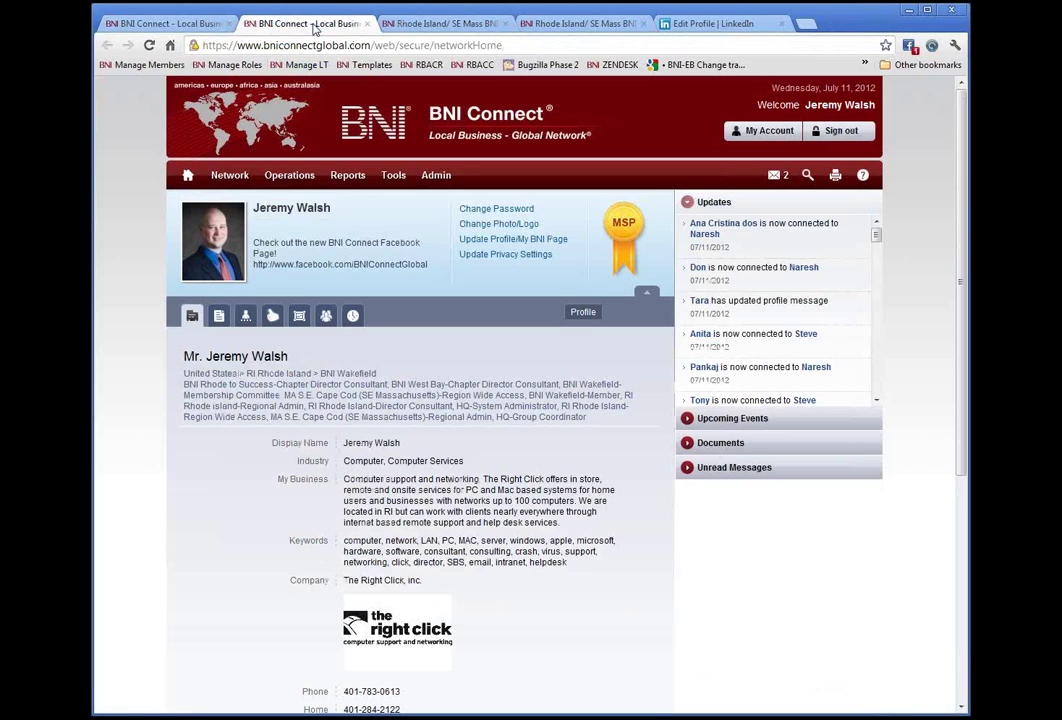
left_click(367, 23)
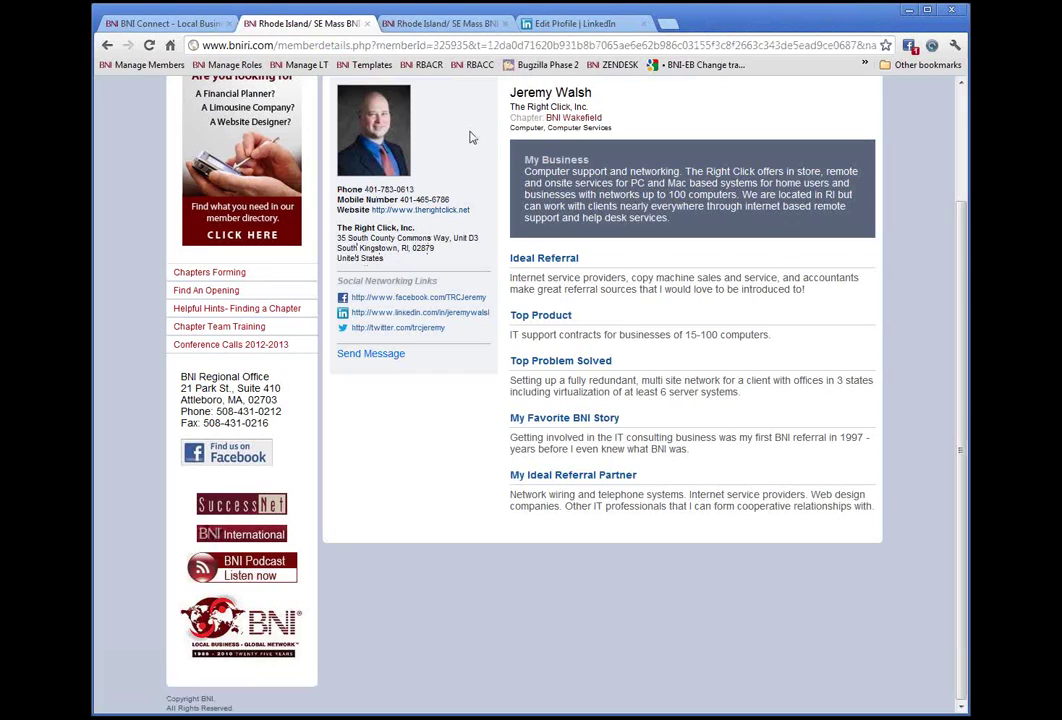
Back in the first BNI Connect tab, inspect the Notification email address and the forwarding options.
left_click(187, 26)
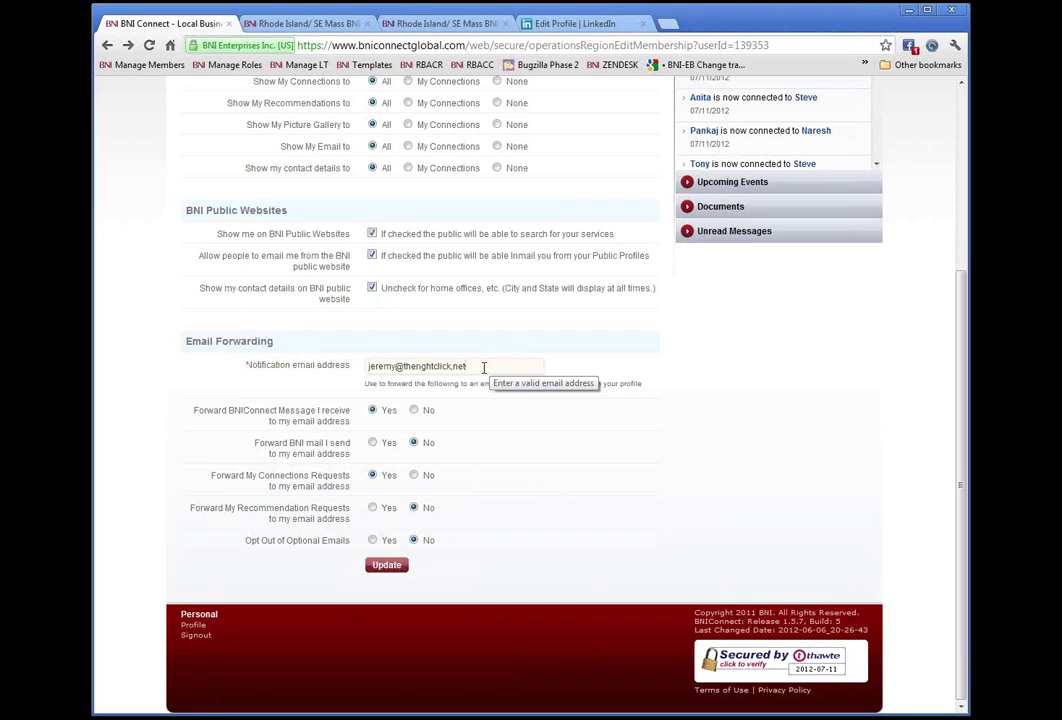
left_click_drag(485, 367, 308, 369)
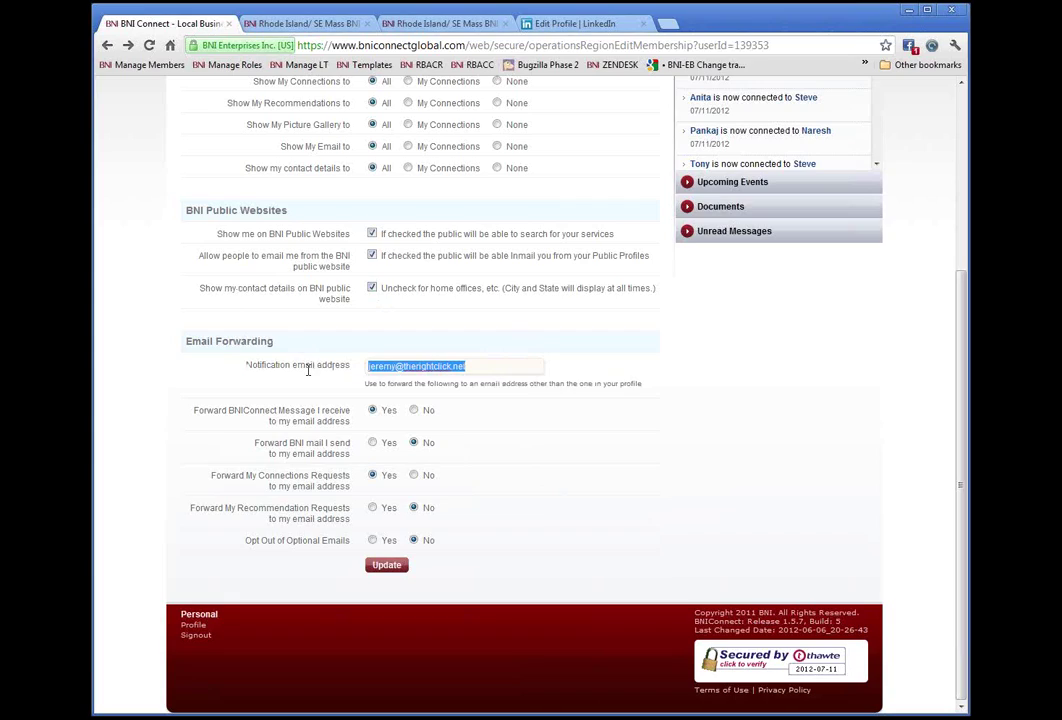
left_click(486, 367)
left_click_drag(480, 367, 325, 367)
left_click(410, 365)
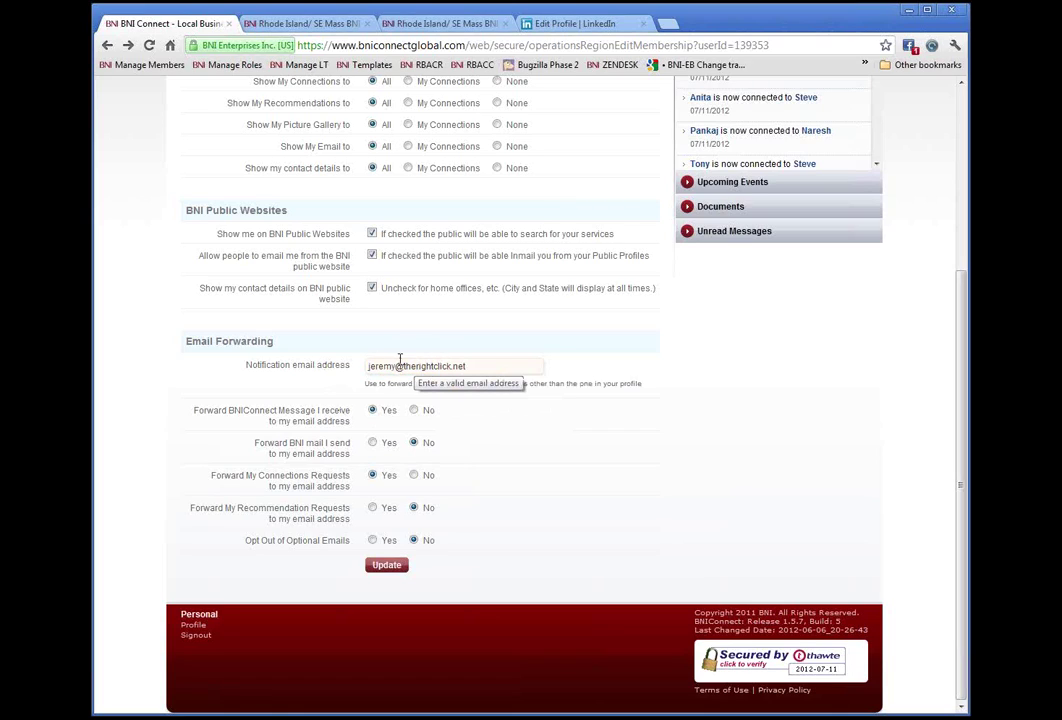
scroll(362, 332, "up", 3)
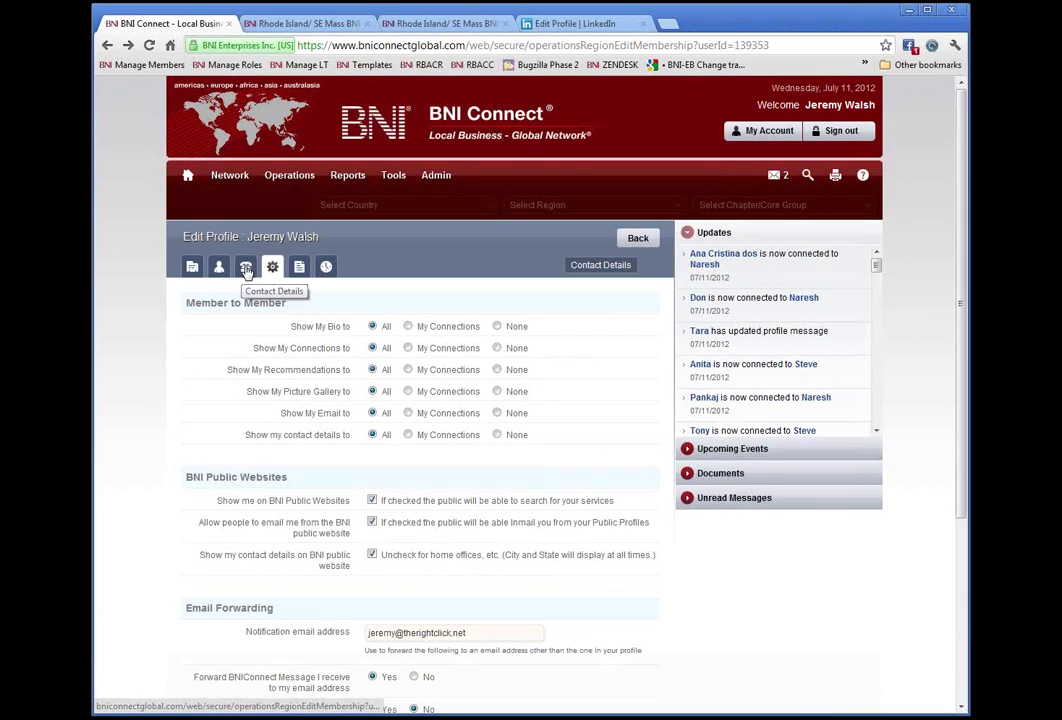
scroll(408, 395, "down", 3)
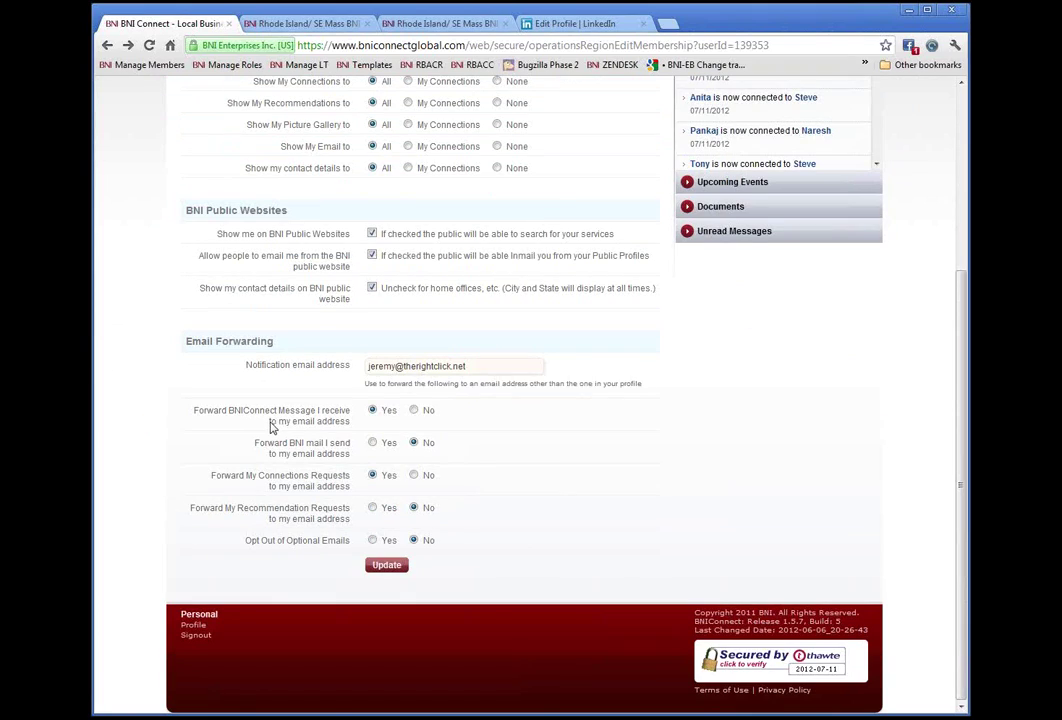
scroll(507, 441, "up", 5)
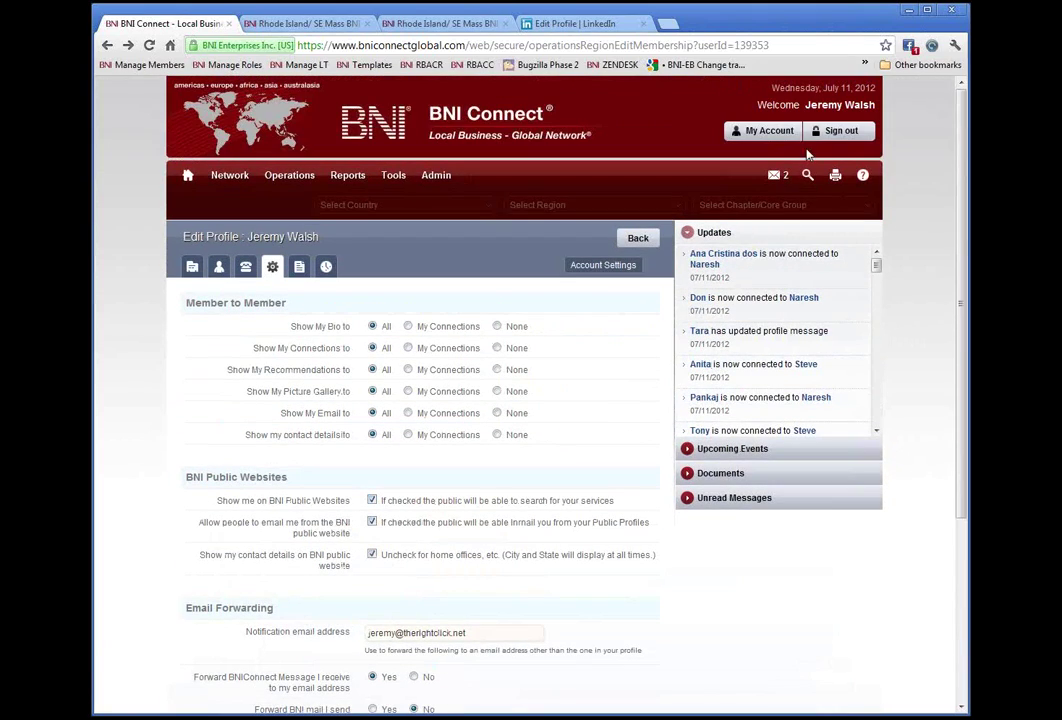
mouse_move(776, 174)
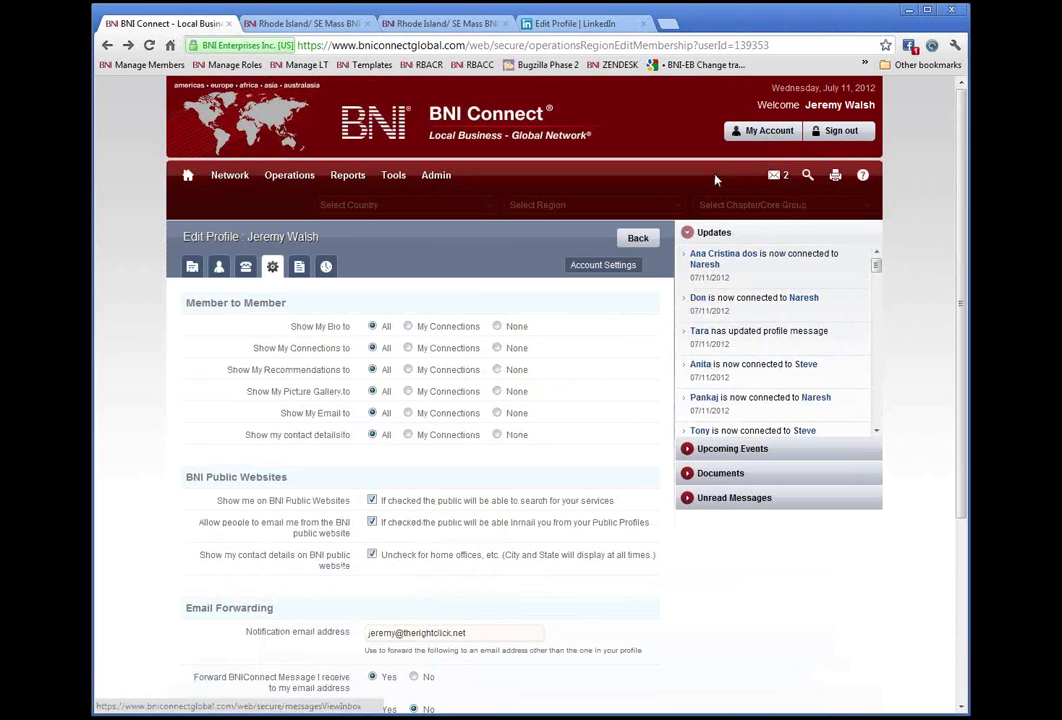
Review the Member to Member, BNI Public Websites and Email Forwarding options, then save the account settings.
scroll(673, 175, "down", 3)
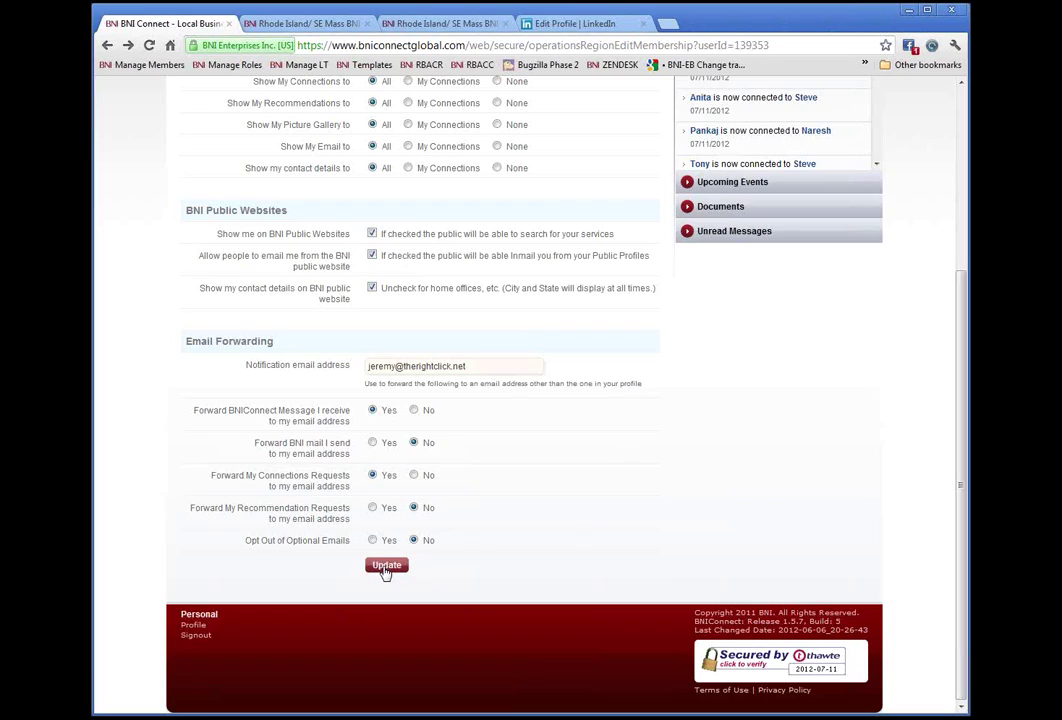
left_click(385, 567)
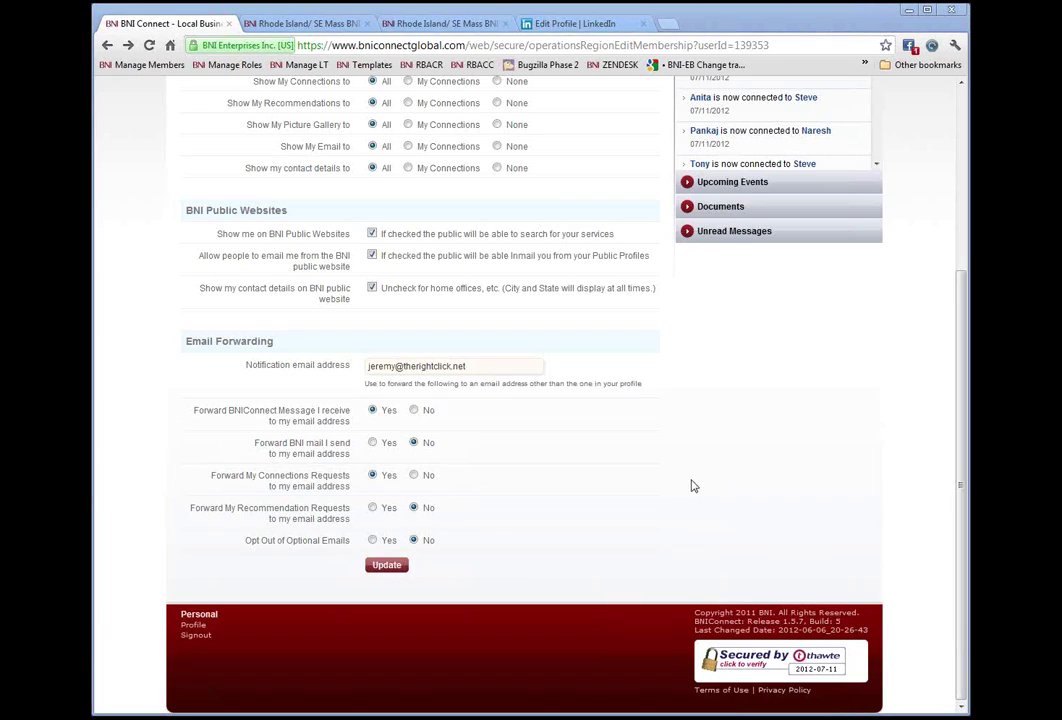
scroll(692, 484, "up", 3)
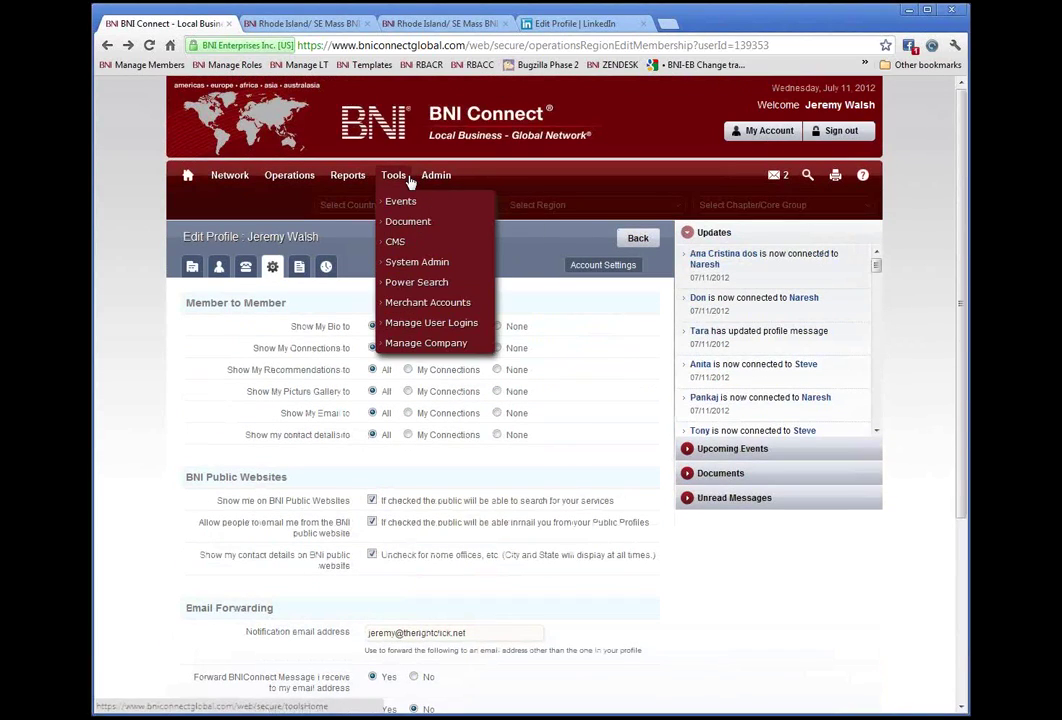
Go back to the BNI Connect home dashboard through the home icon.
left_click(188, 177)
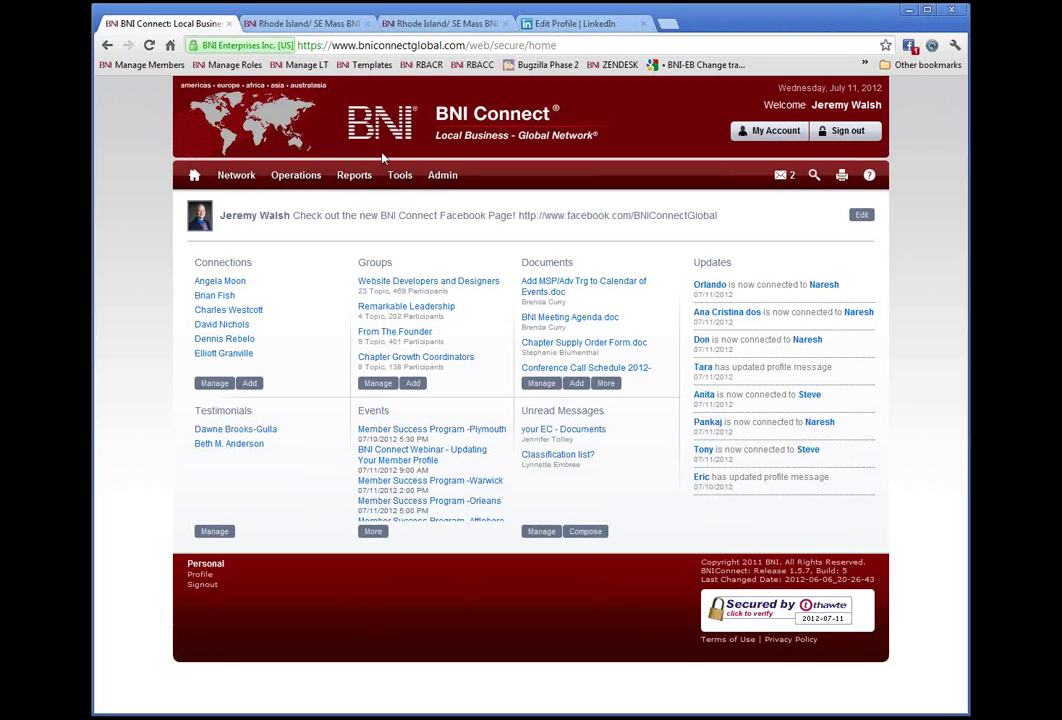
Open the chapter-level Reports page and set Country to United States.
mouse_move(354, 176)
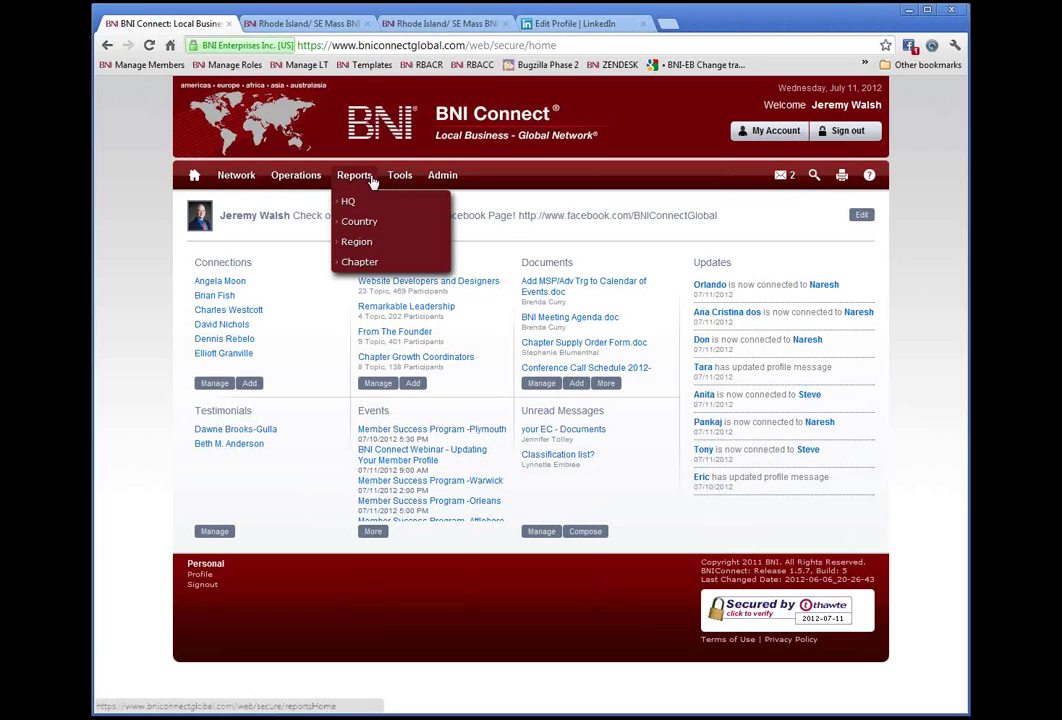
left_click(376, 265)
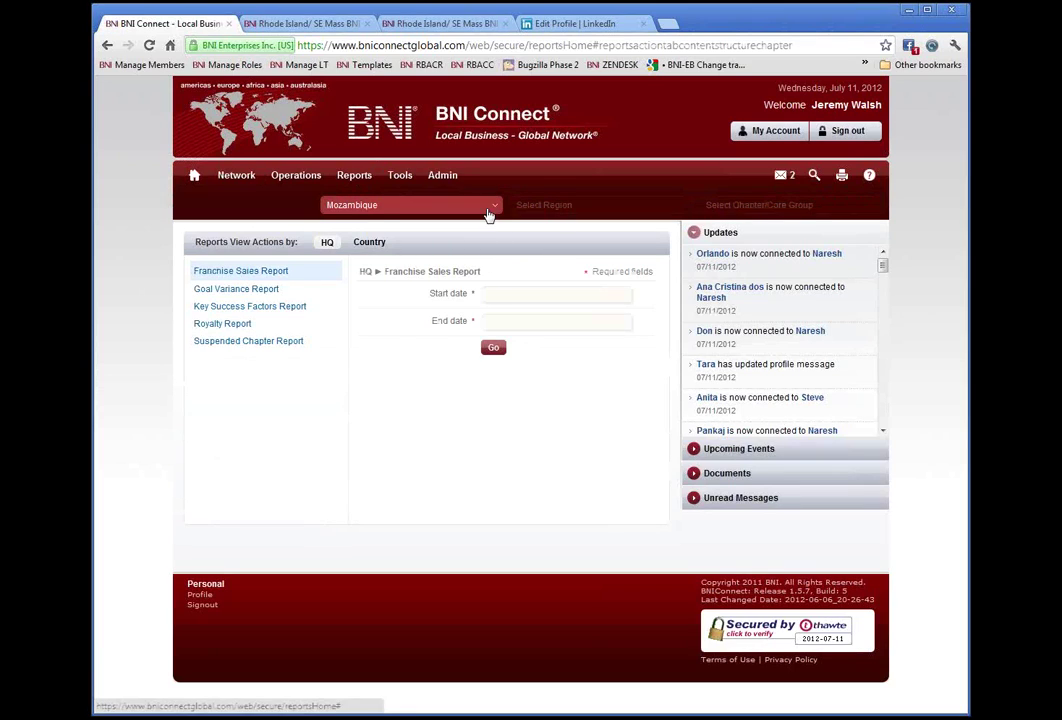
left_click(486, 206)
type("states")
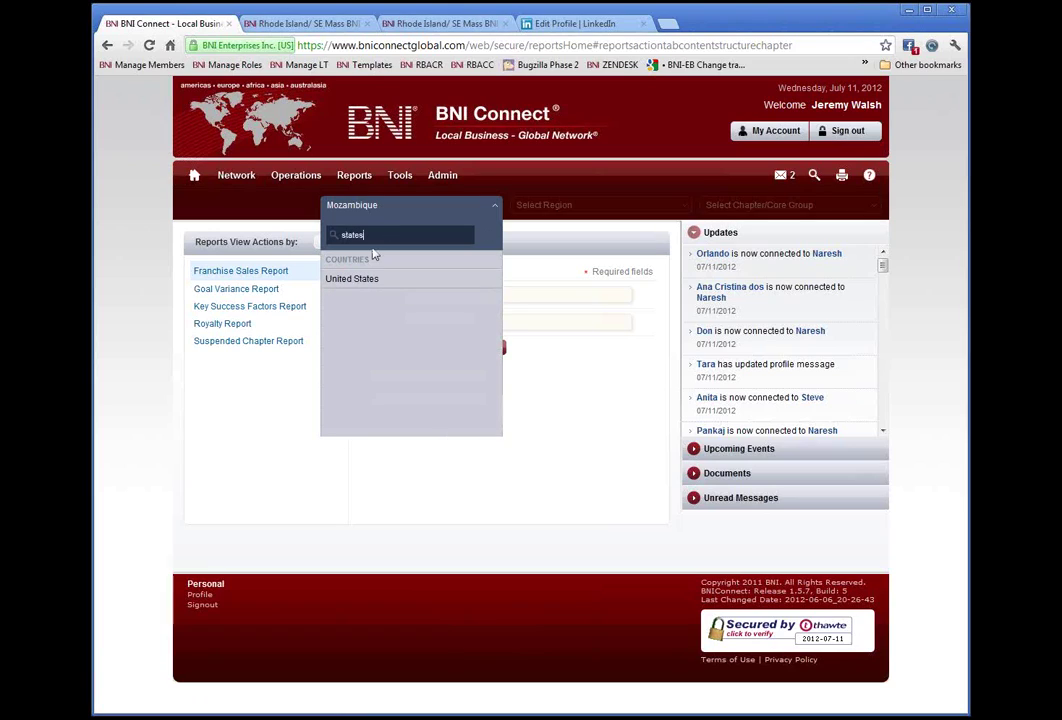
left_click(418, 277)
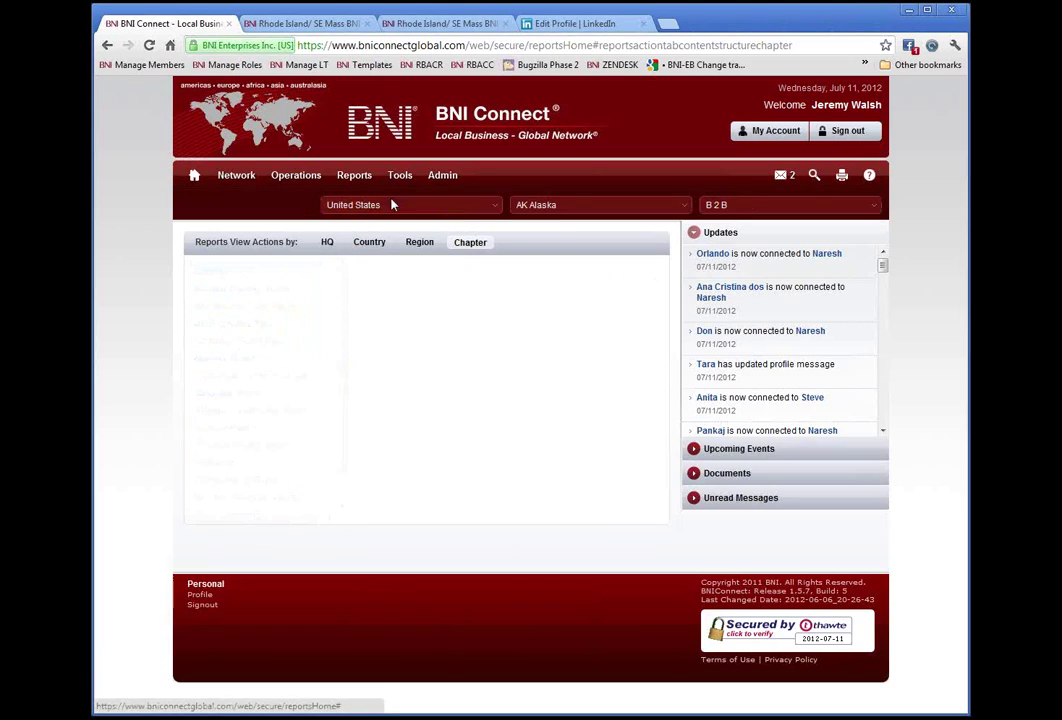
Choose region RI Rhode Island and chapter BNI Wakefield, then show the Chapter reports.
left_click(569, 207)
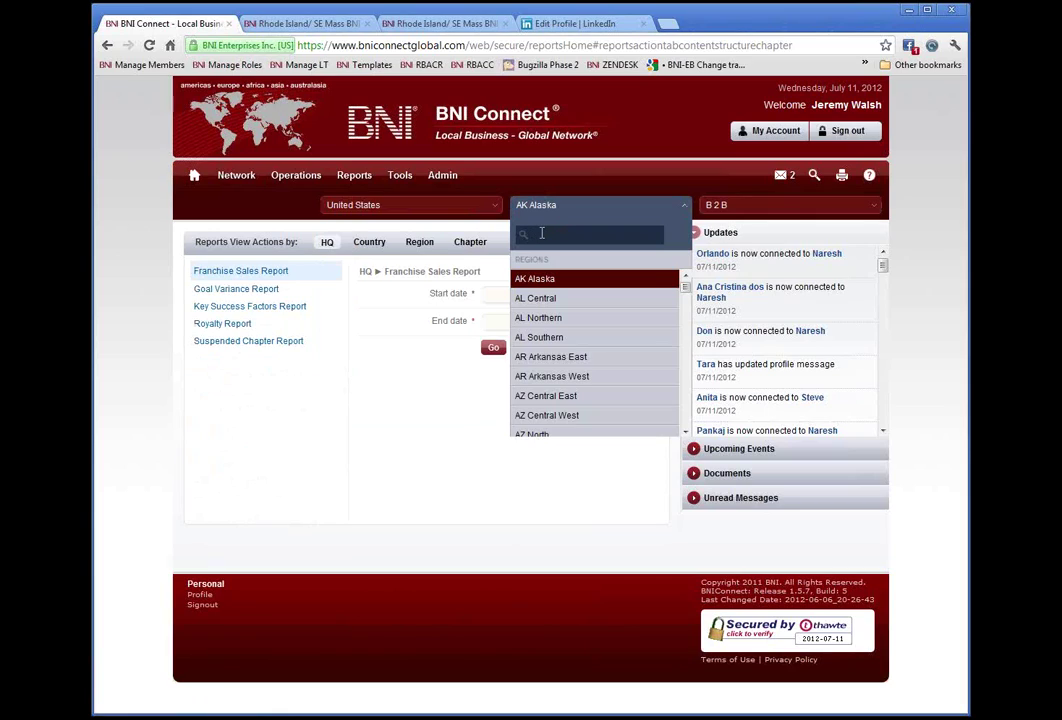
type("ri")
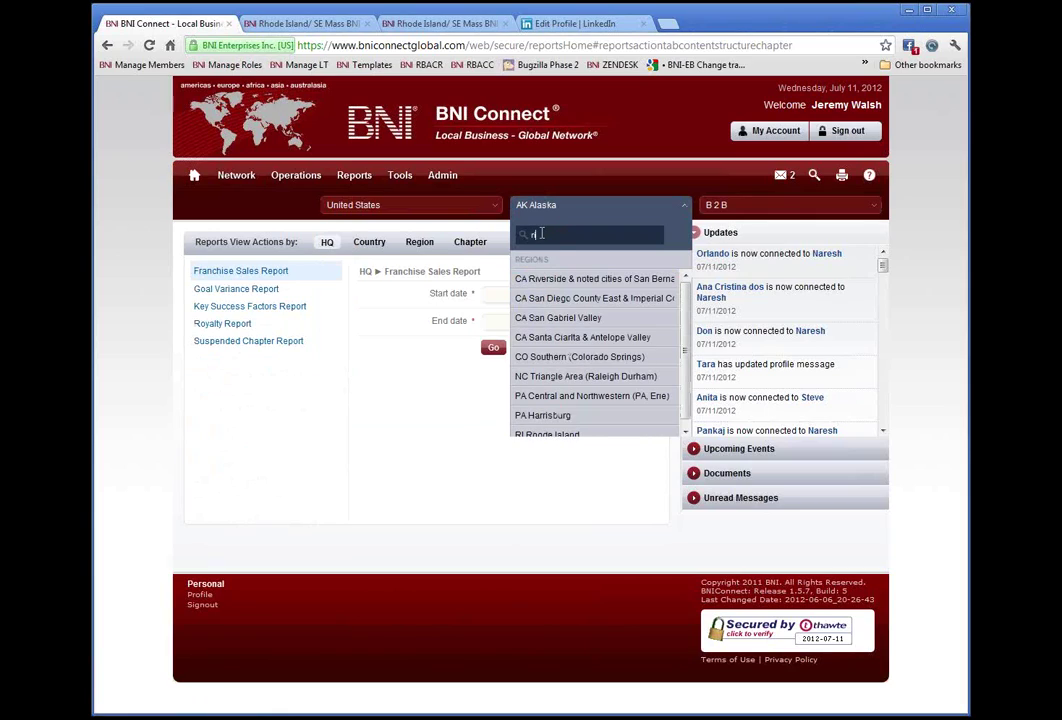
type(" rho")
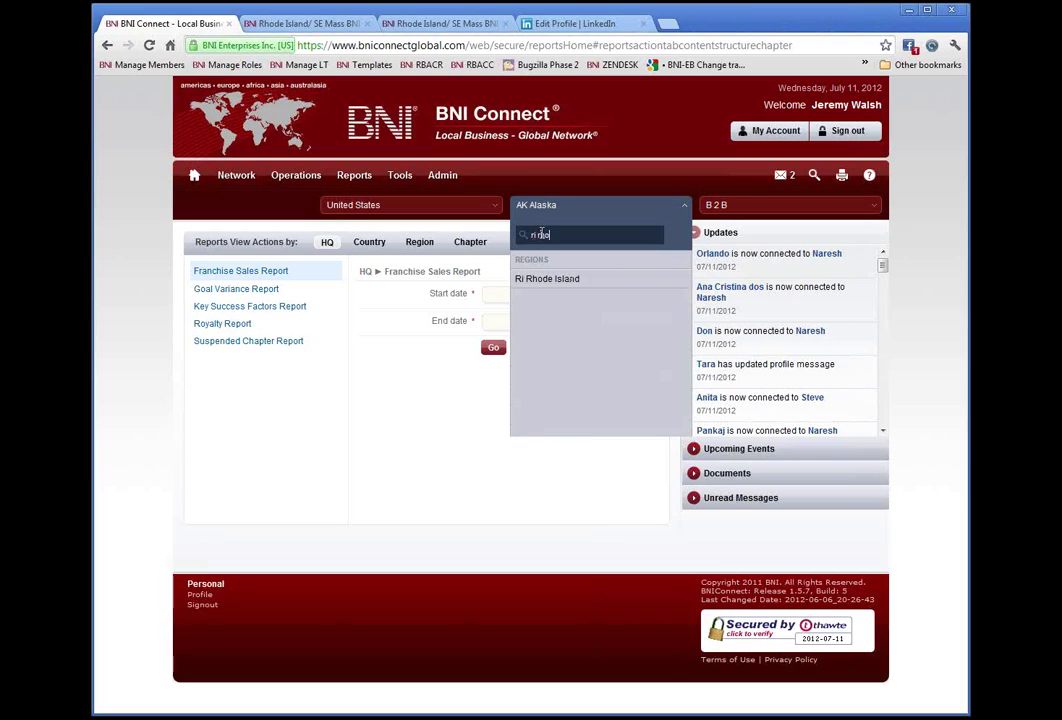
left_click(567, 281)
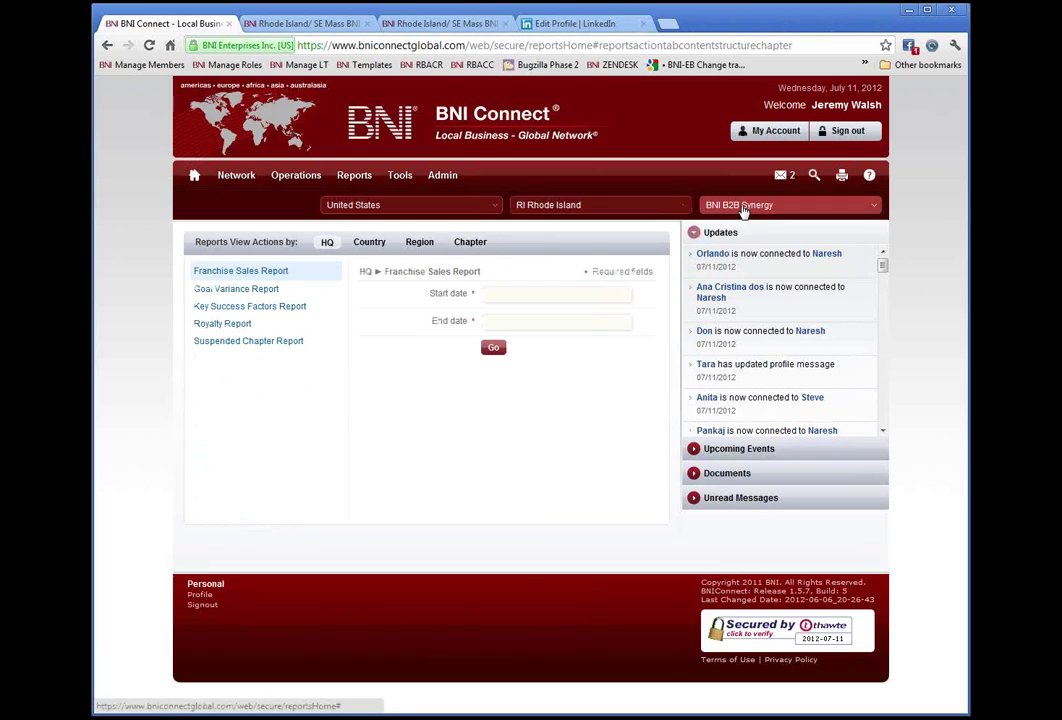
left_click(743, 208)
left_click(408, 235)
type("wake")
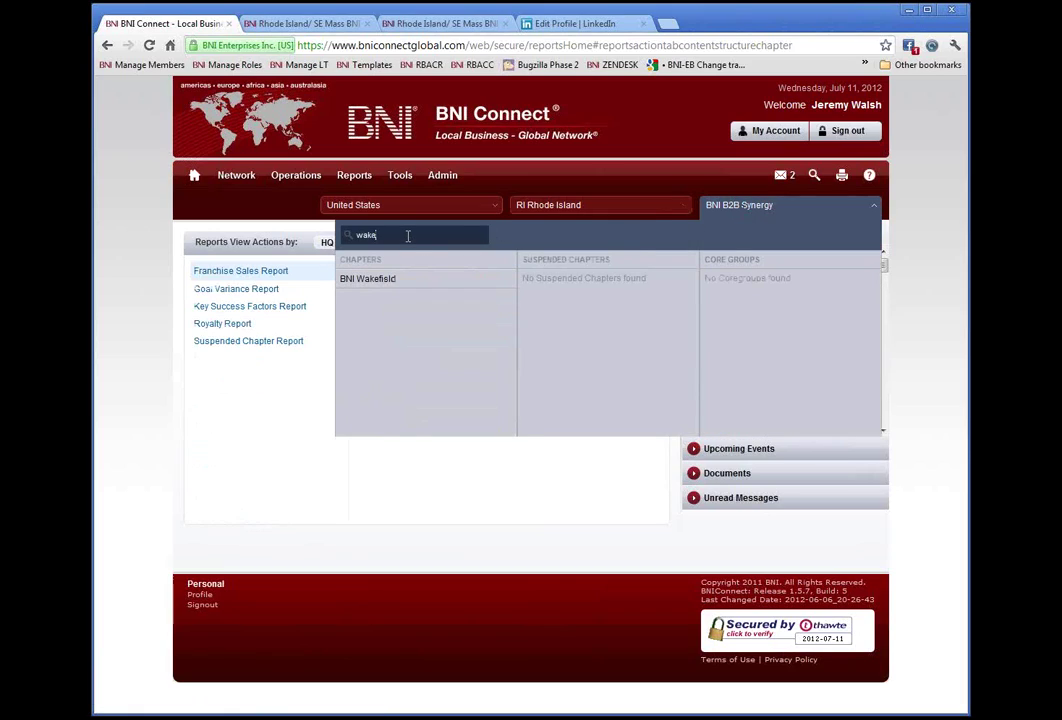
left_click(363, 281)
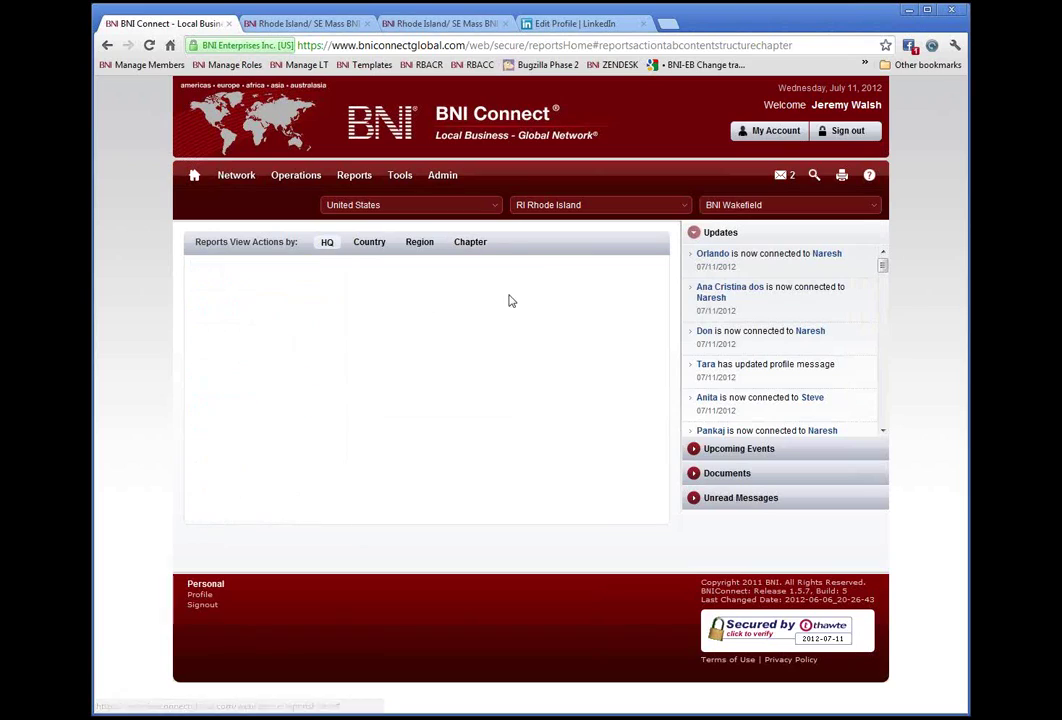
left_click(471, 246)
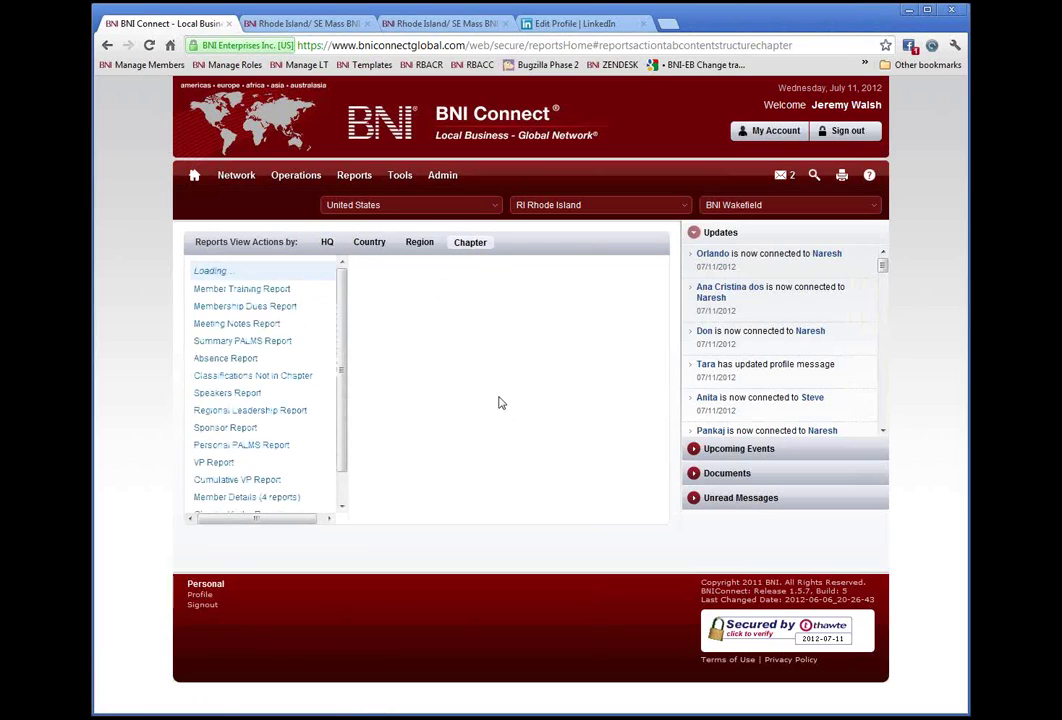
Open Member Details > View Member GAINS and select the signed-in member's name.
left_click_drag(339, 356, 346, 395)
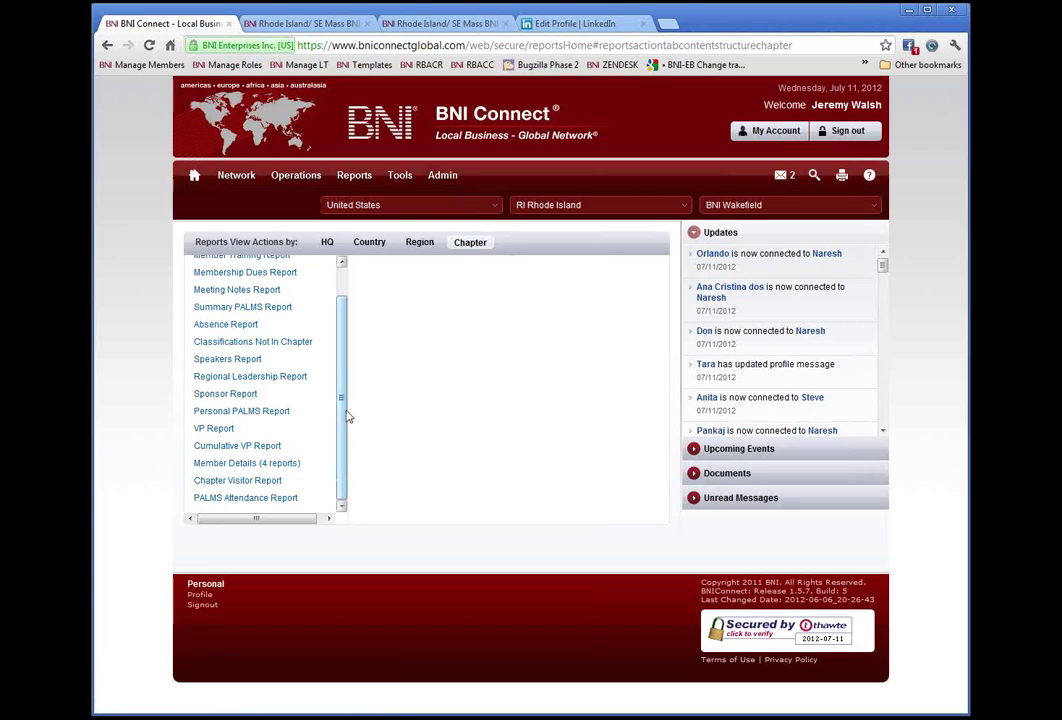
left_click(222, 467)
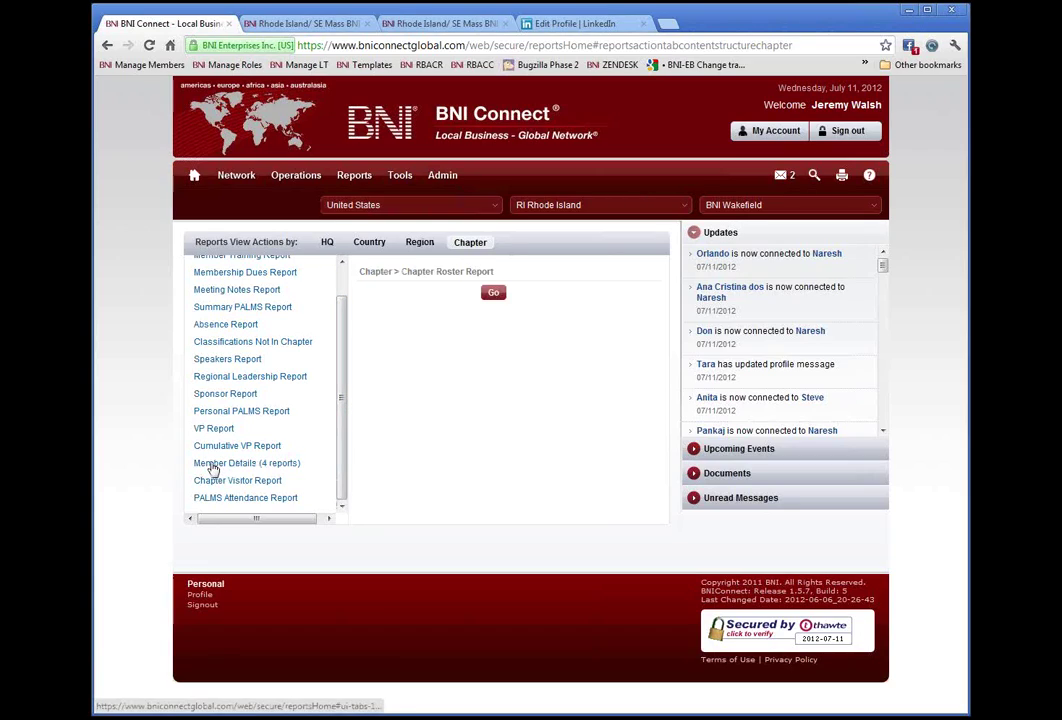
left_click(238, 469)
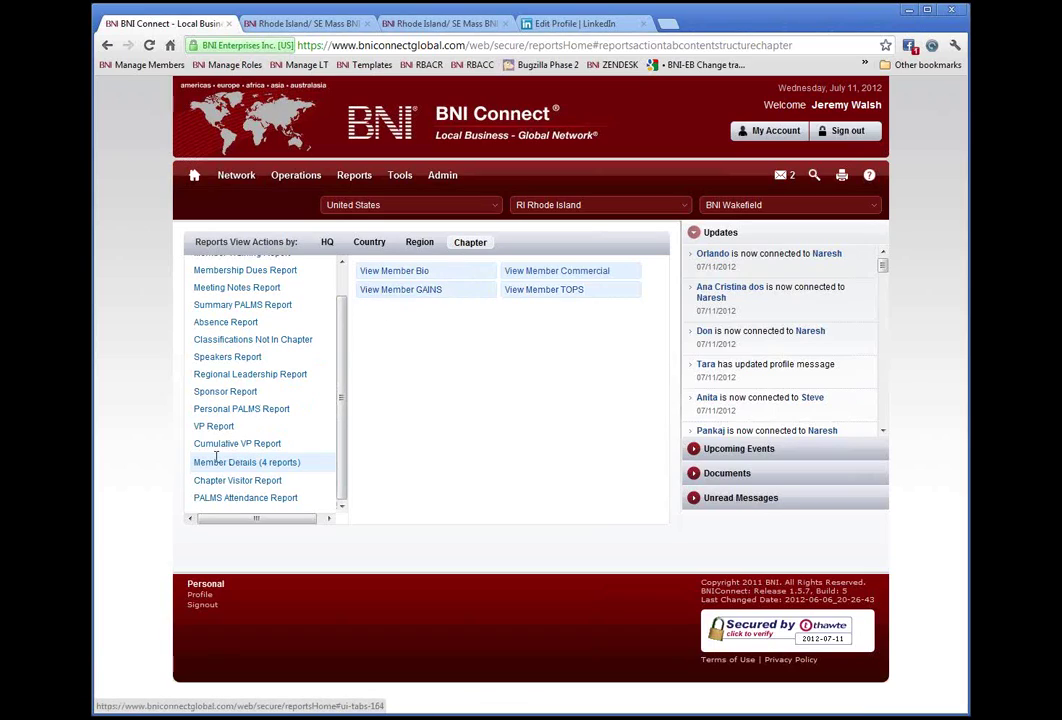
left_click(417, 290)
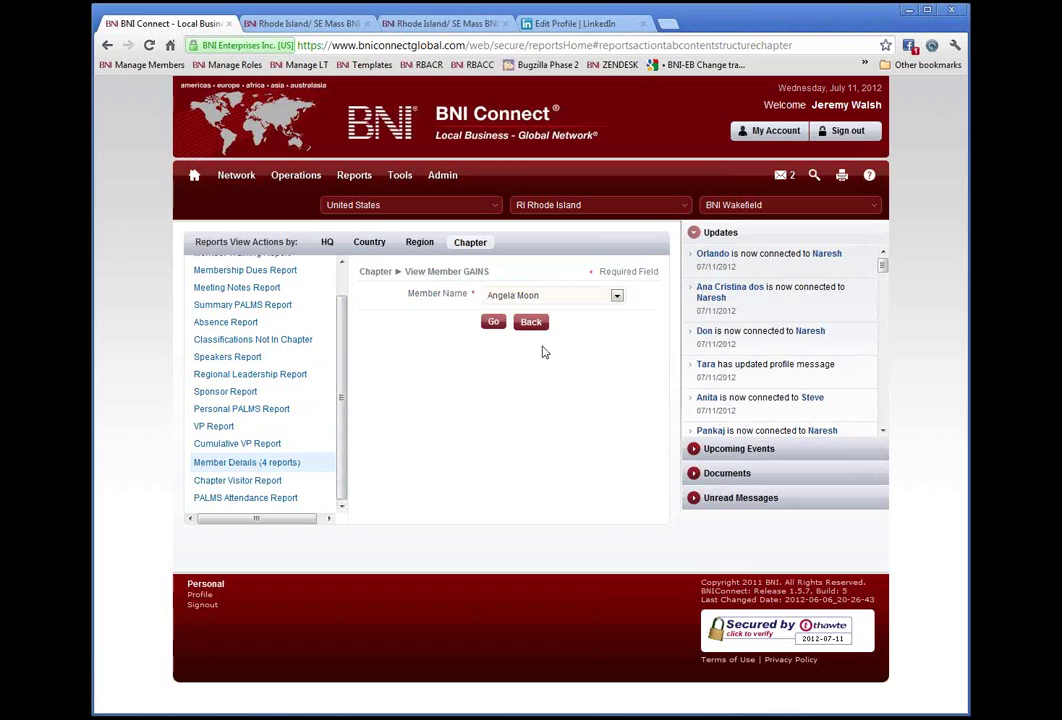
left_click(617, 296)
left_click_drag(634, 325, 644, 404)
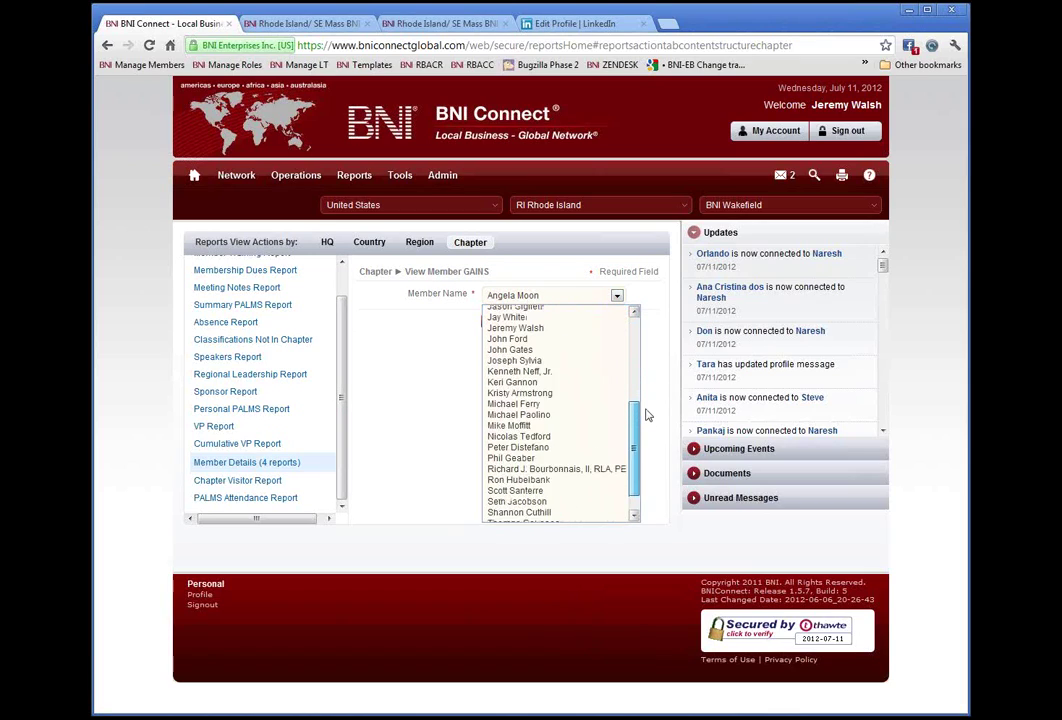
left_click(587, 356)
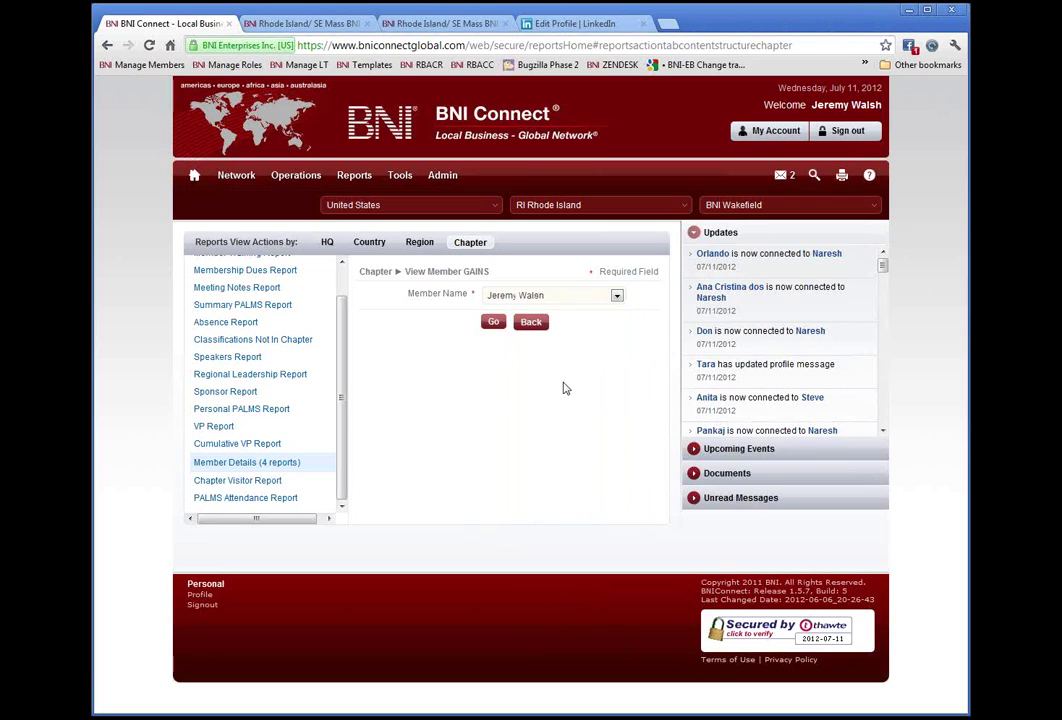
Run the GAINS report, then view the member's Bio, TOPS and Commercials in turn.
left_click(493, 322)
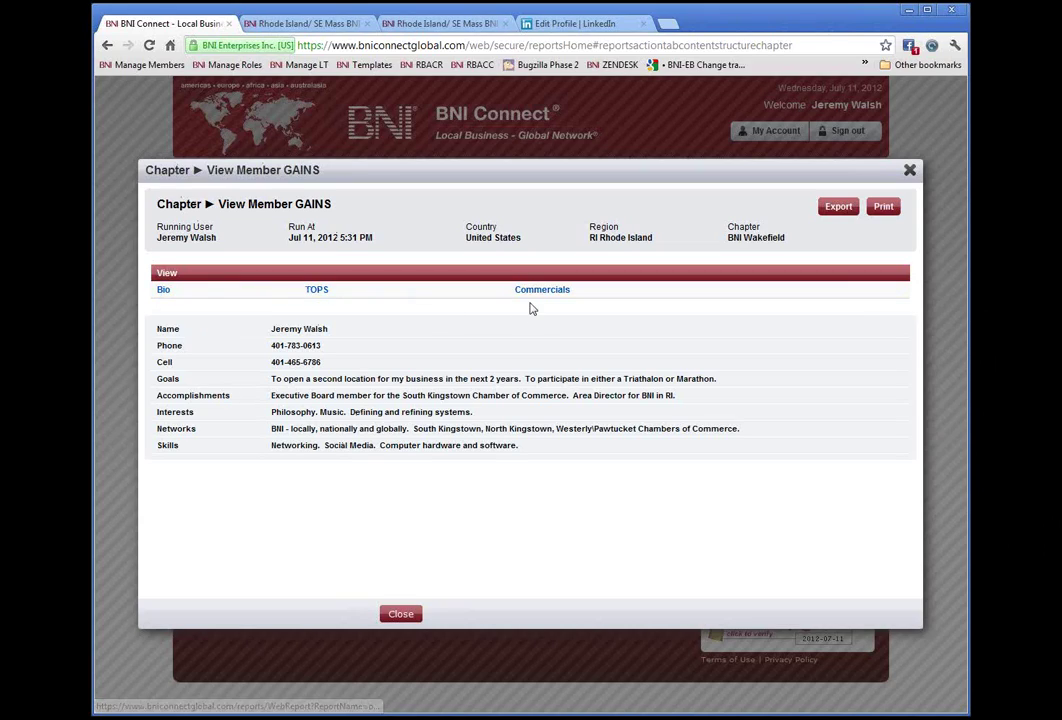
left_click(164, 291)
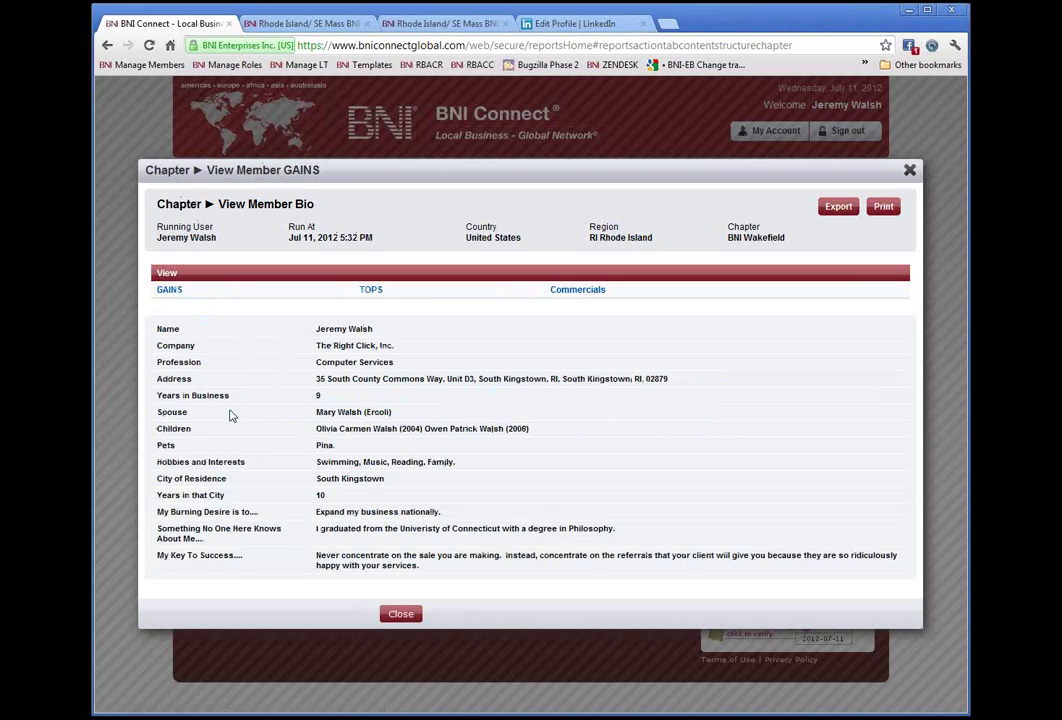
left_click(371, 290)
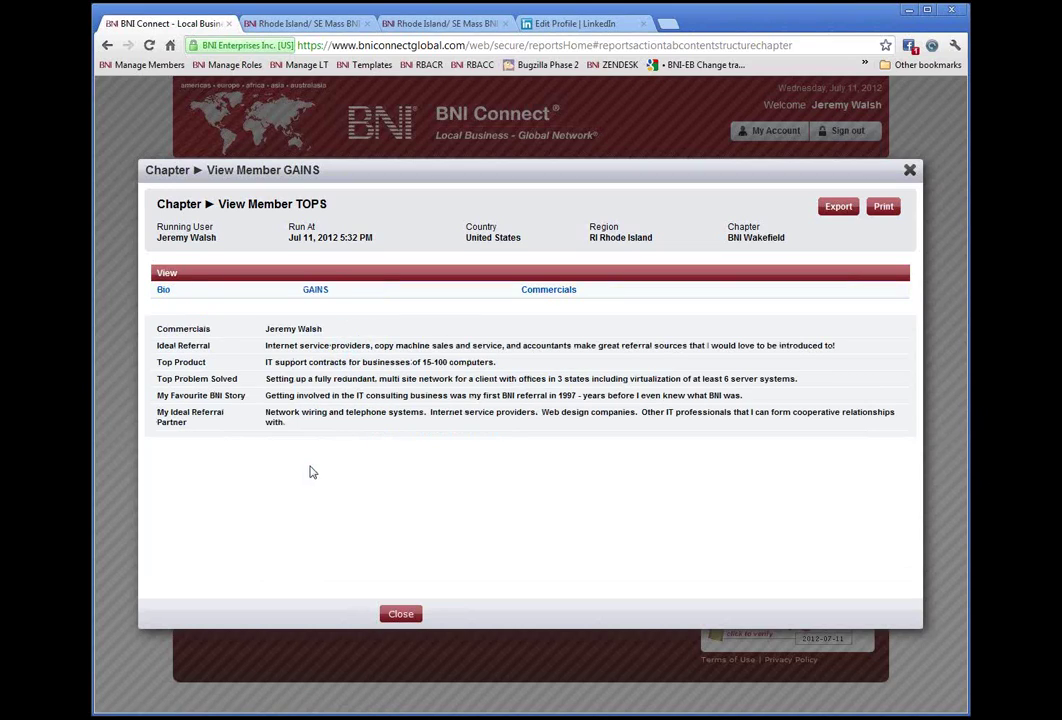
left_click(547, 290)
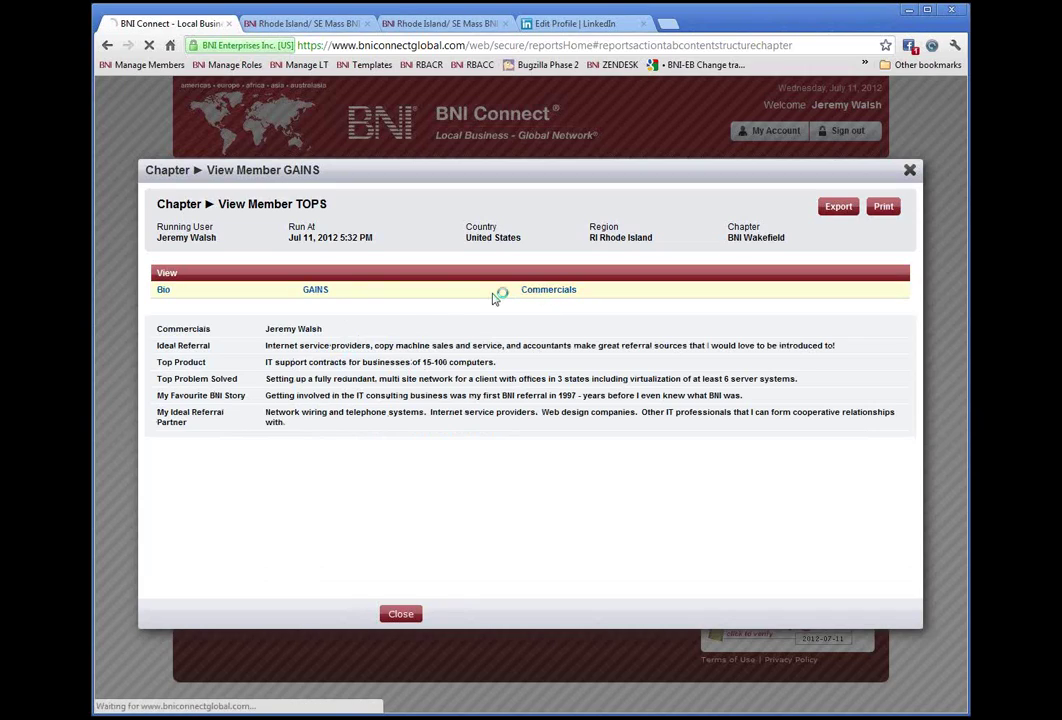
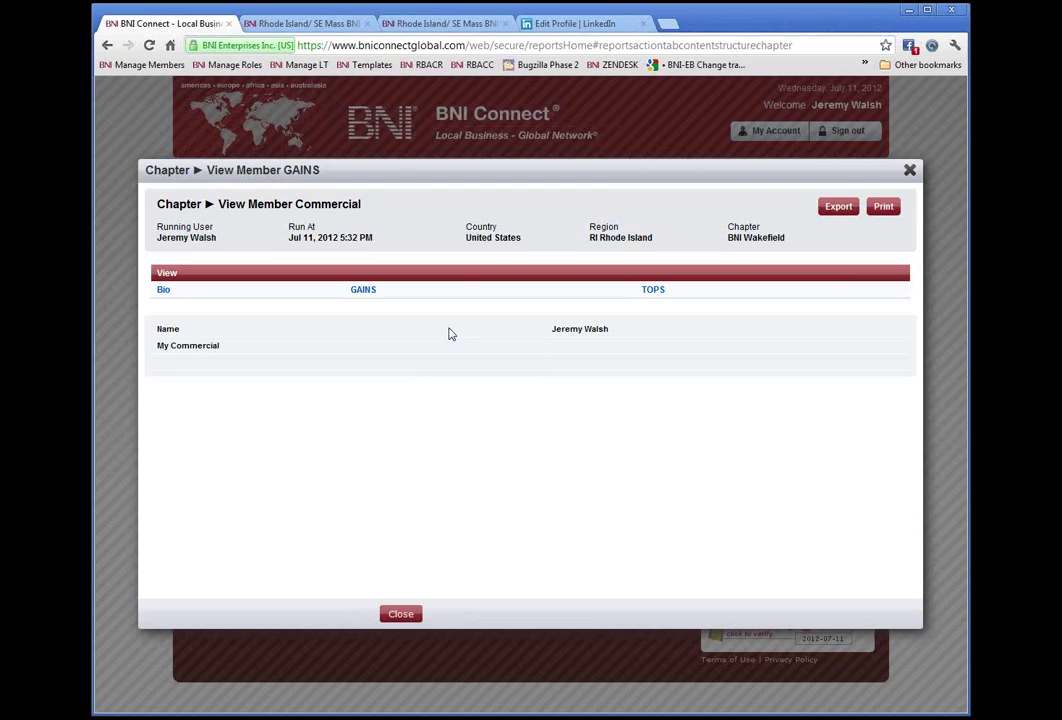
Close the View Member Commercial report to get back to the View Member GAINS form.
left_click(401, 615)
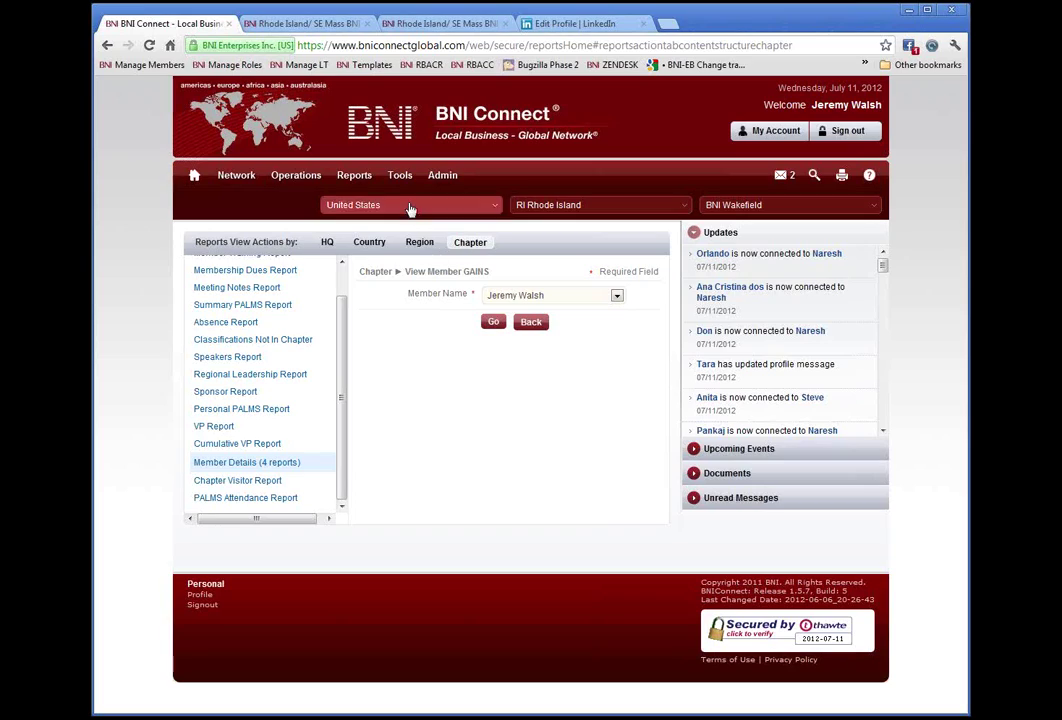
Go to Operations > Chapter and list its Create Email options.
mouse_move(288, 187)
left_click(294, 263)
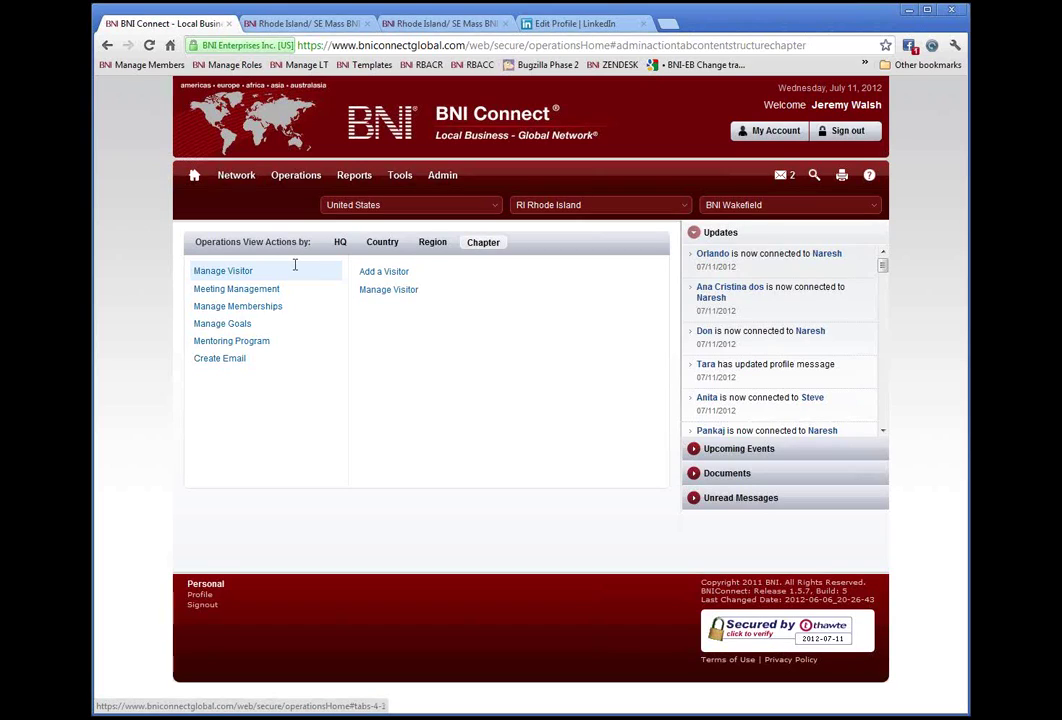
left_click(205, 362)
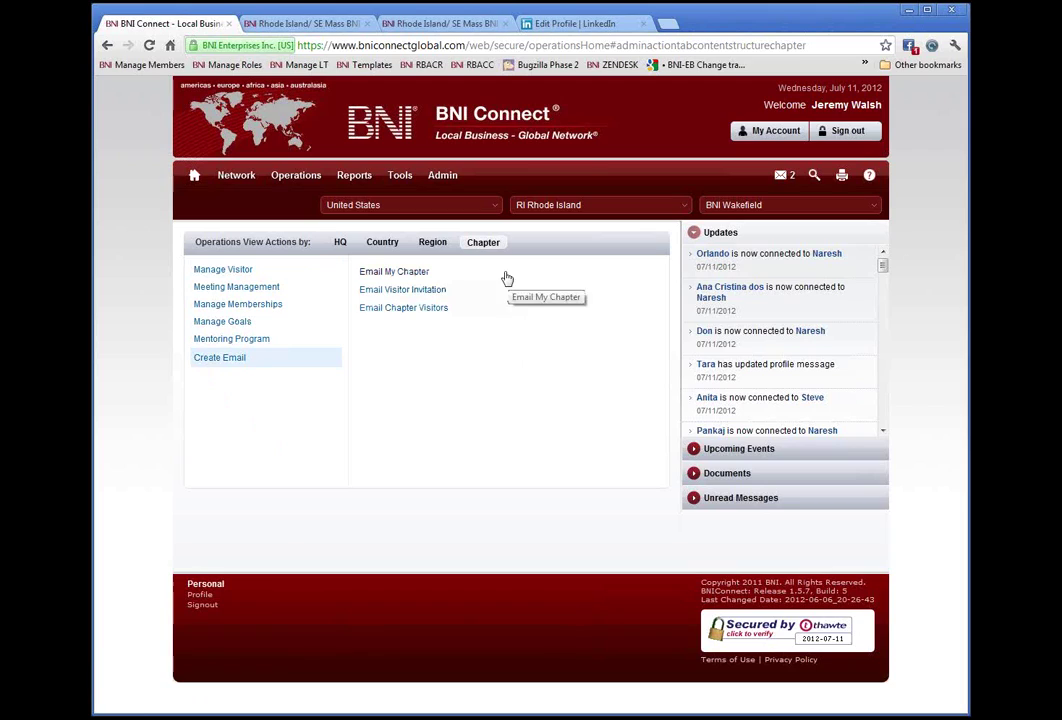
Copy every address from the Email My Chapter list, then close that list.
left_click(395, 276)
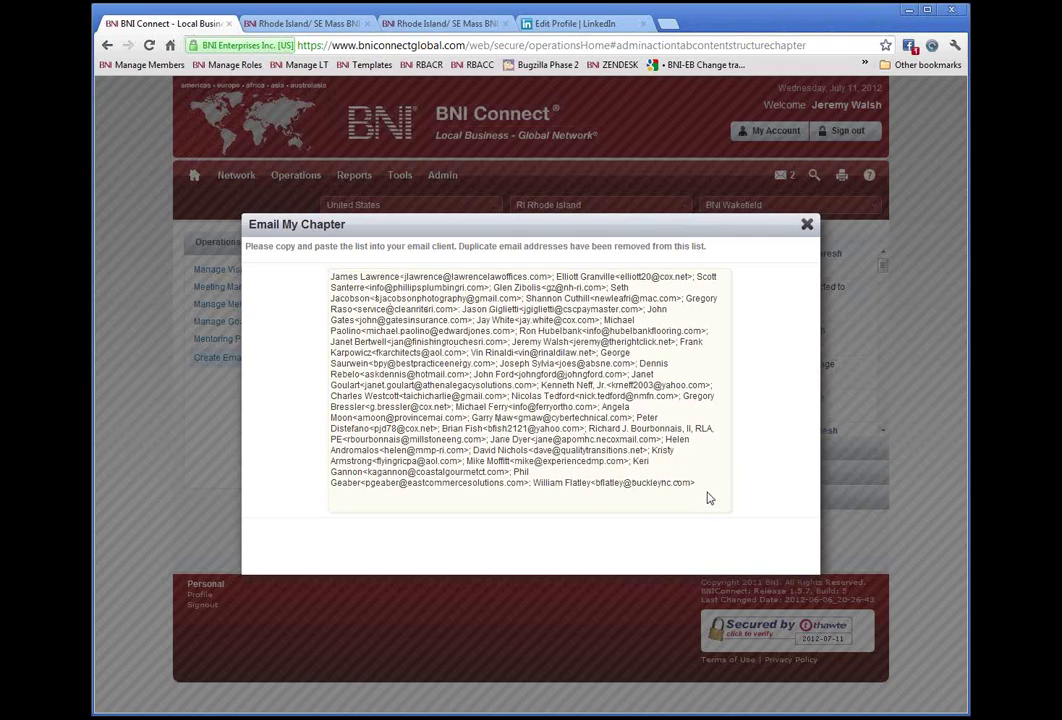
left_click_drag(704, 493, 256, 224)
right_click(425, 328)
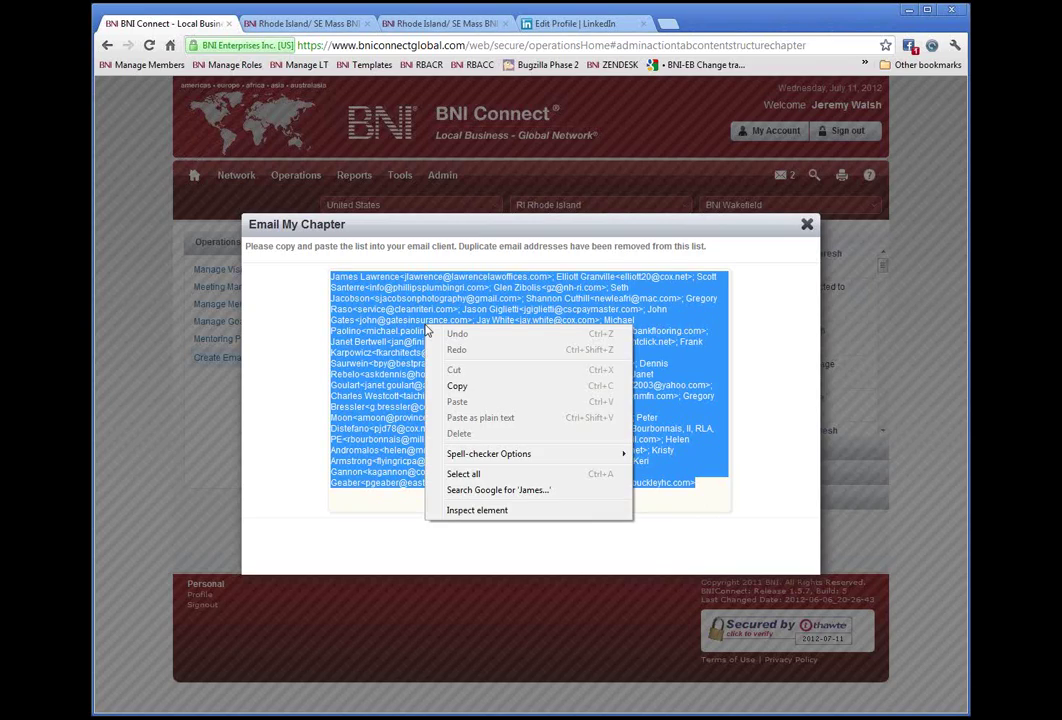
left_click(458, 386)
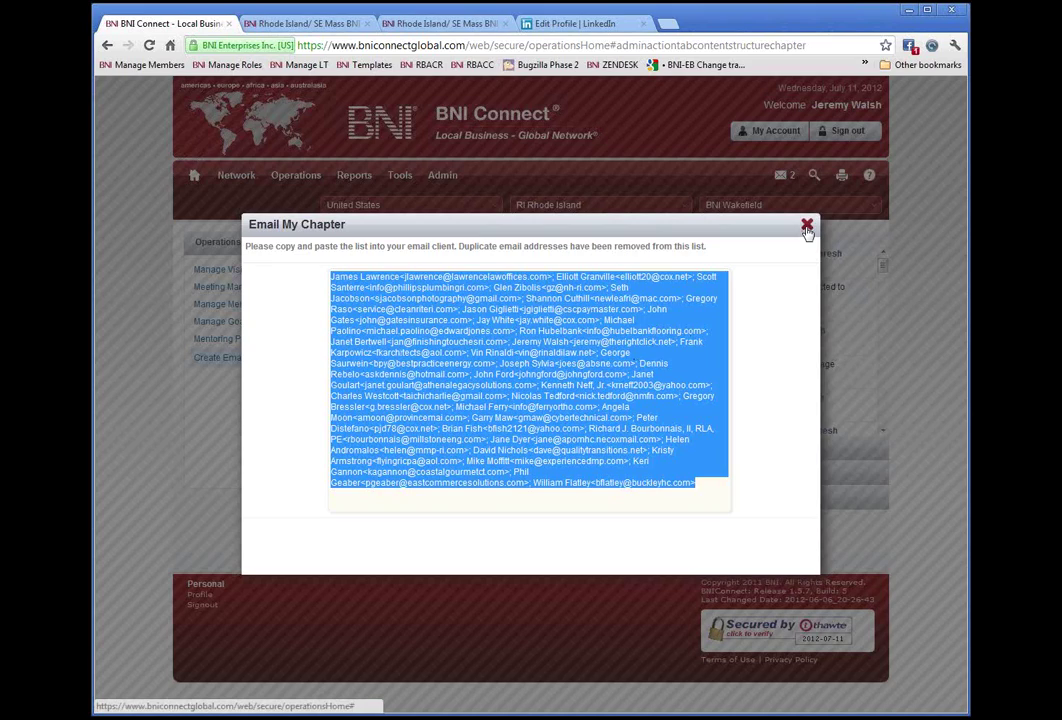
left_click(807, 226)
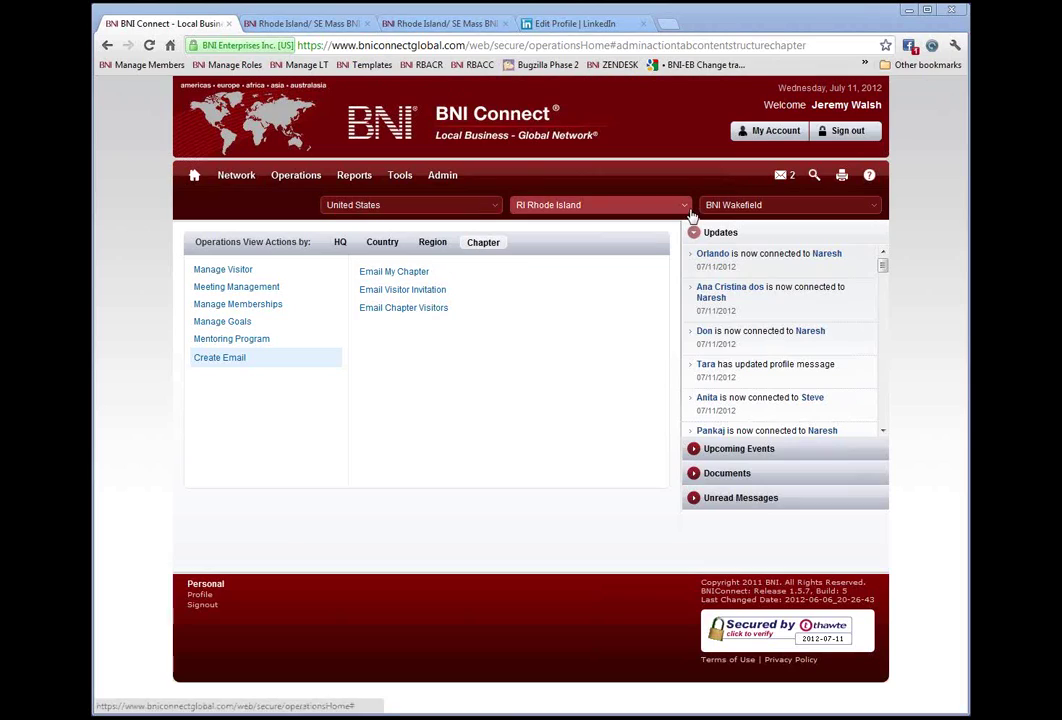
Open the Global Support site, sign out, and scroll down to the Trainings section.
left_click(870, 176)
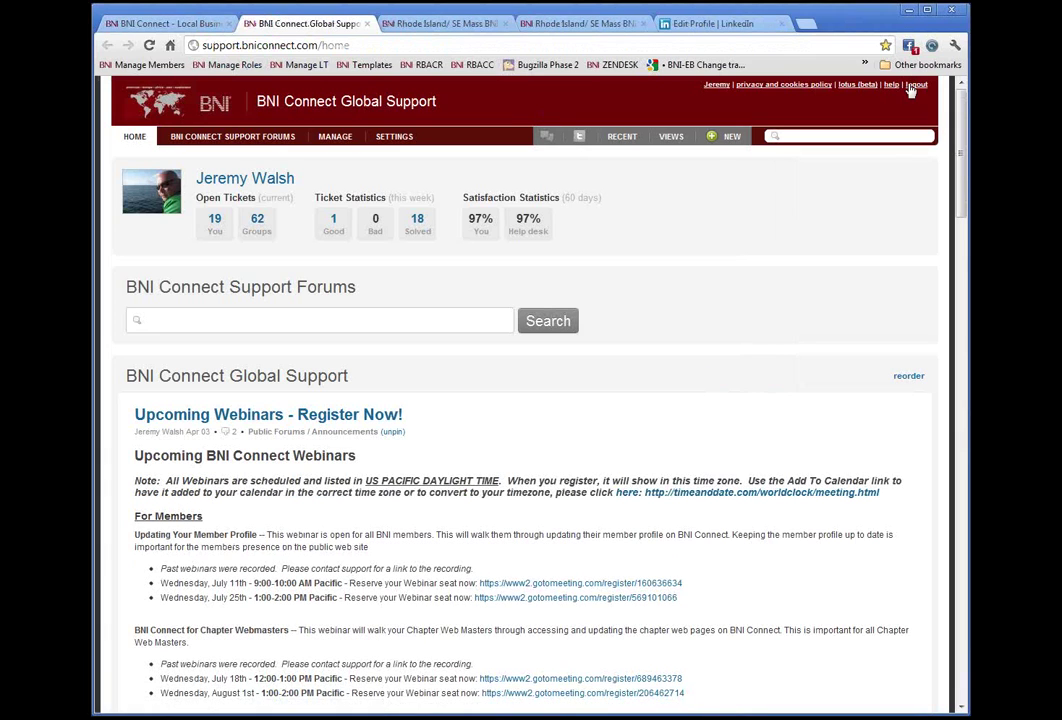
left_click(870, 85)
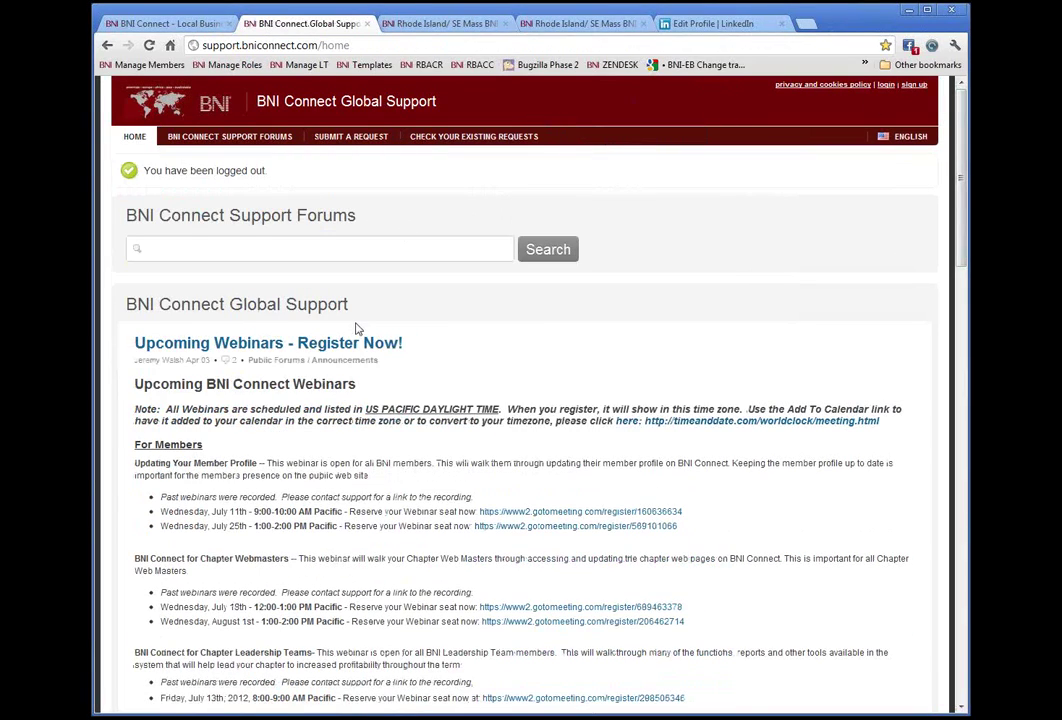
scroll(422, 321, "down", 2)
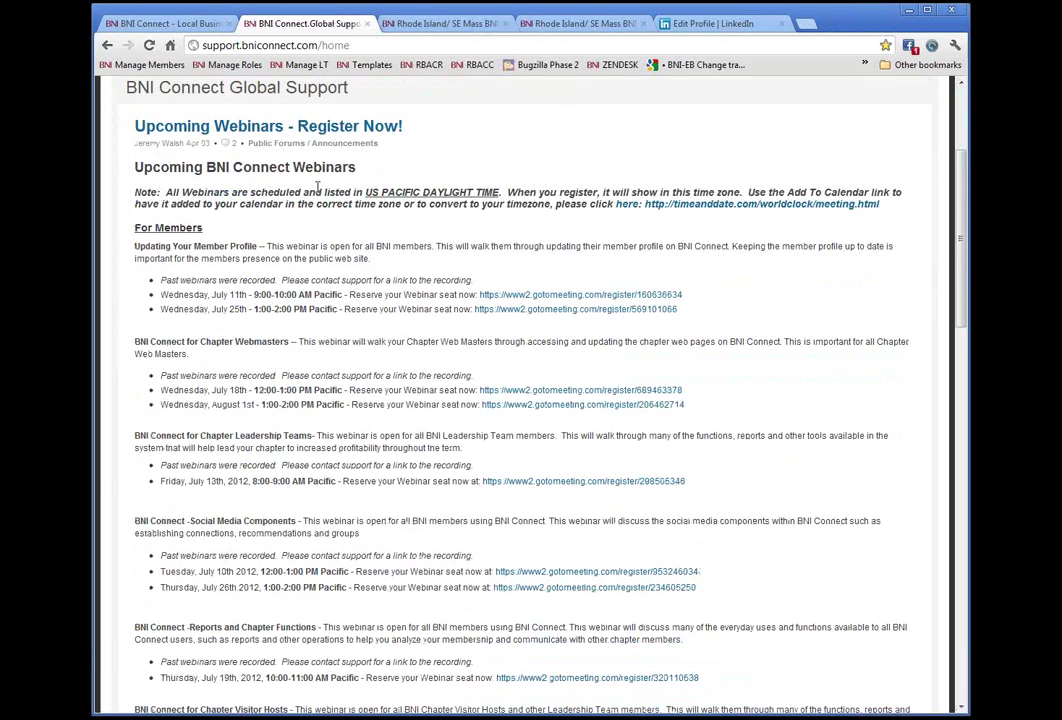
scroll(317, 188, "up", 1)
scroll(317, 188, "down", 6)
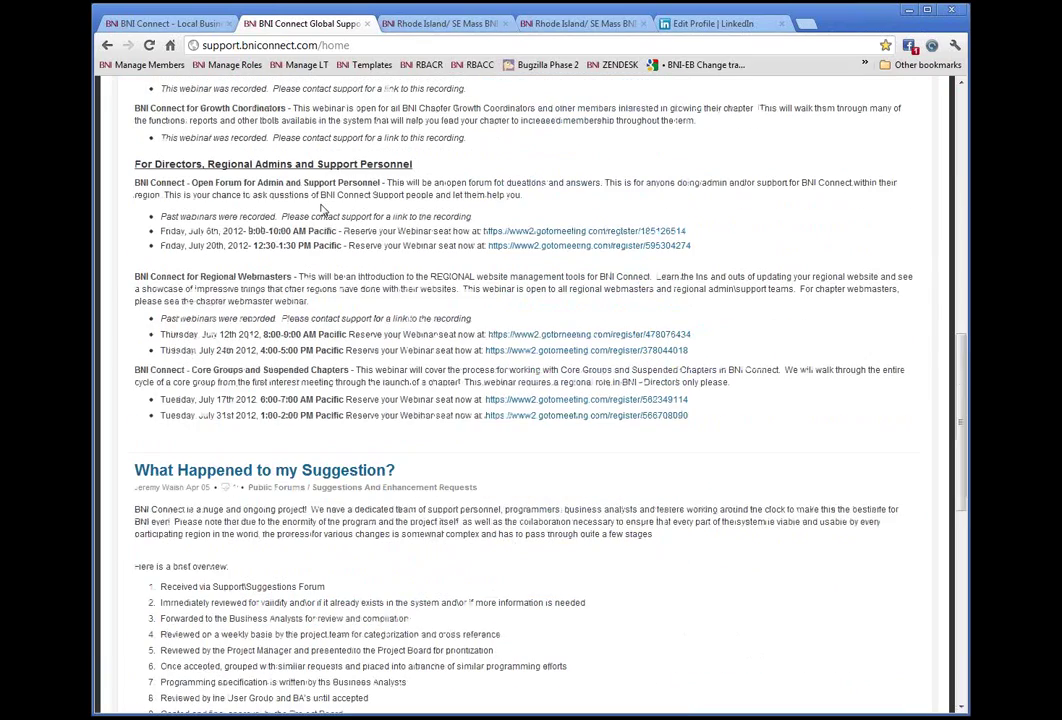
scroll(322, 208, "down", 3)
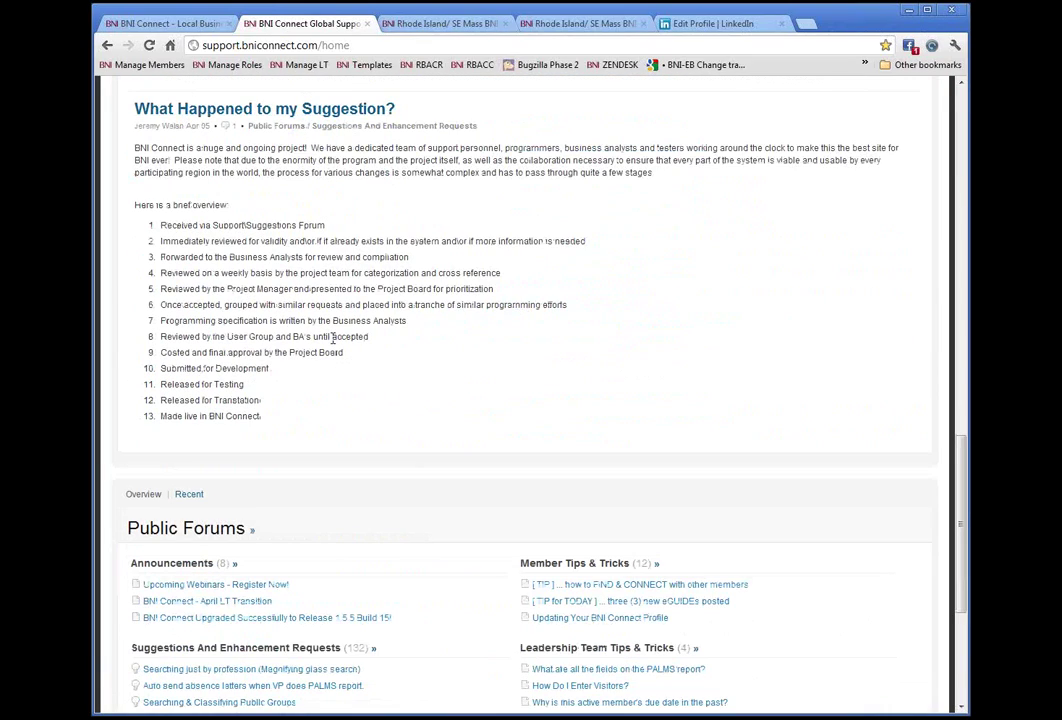
scroll(300, 325, "down", 1)
scroll(333, 338, "down", 3)
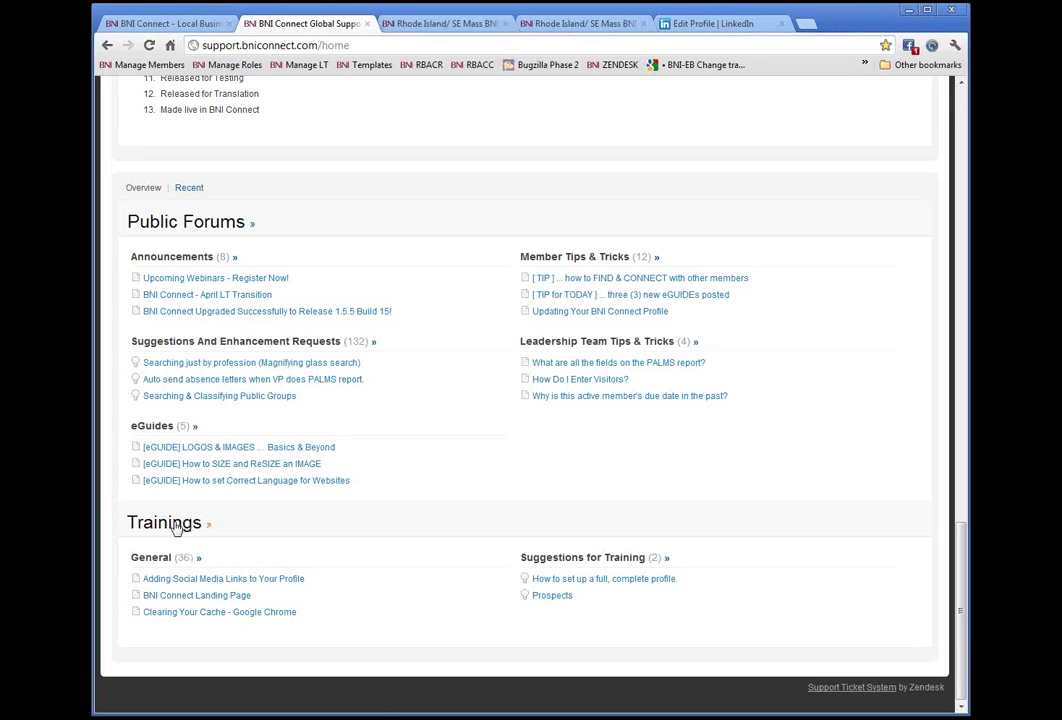
Open the Trainings > General forum and load more articles into its list.
left_click(140, 560)
scroll(544, 346, "down", 2)
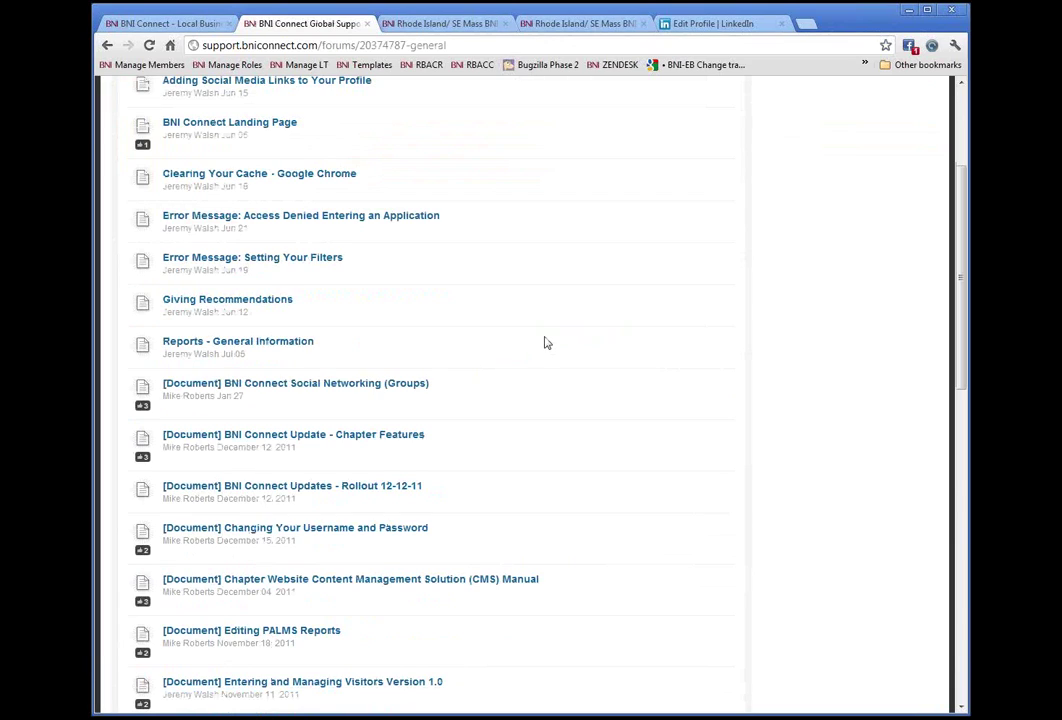
scroll(547, 343, "down", 8)
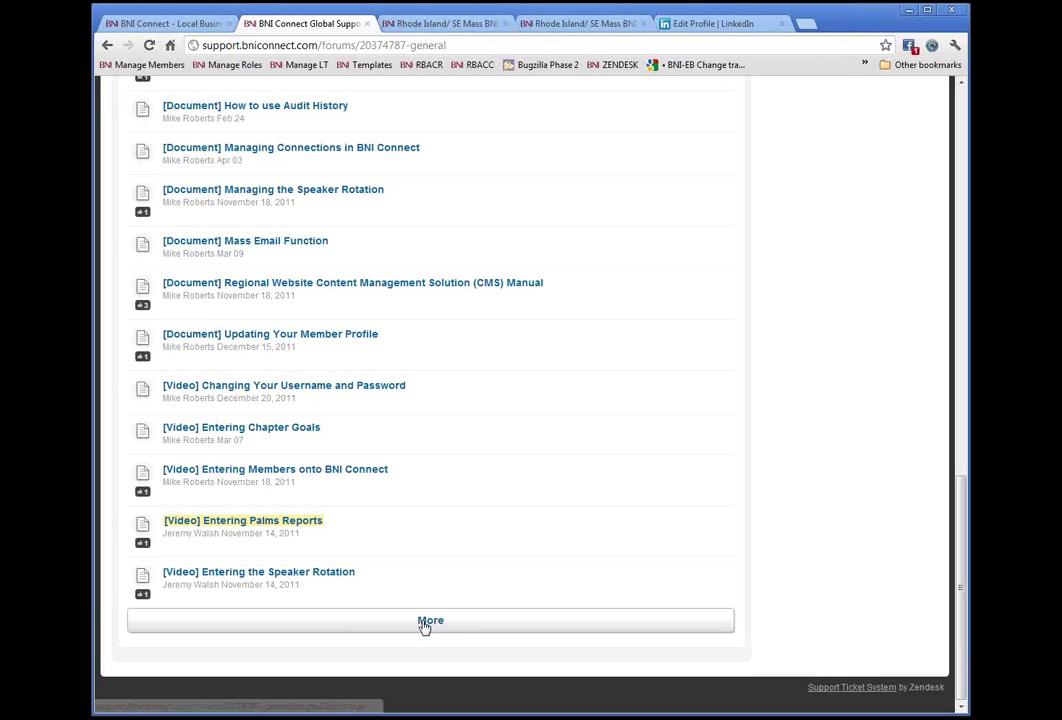
left_click(426, 621)
scroll(535, 388, "down", 3)
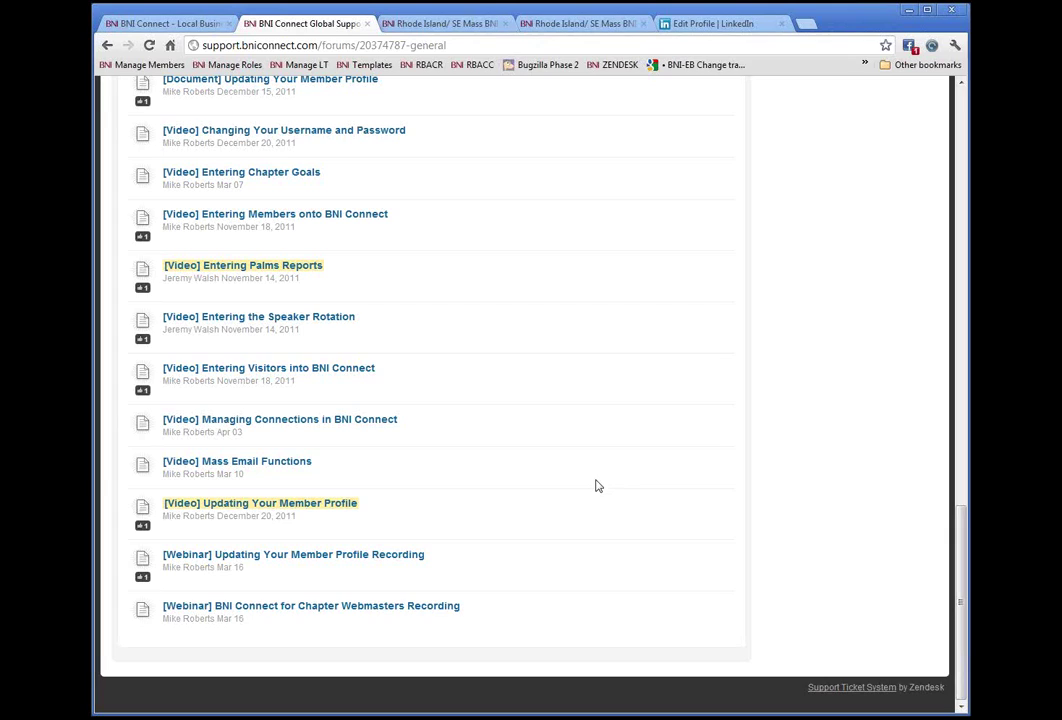
scroll(591, 484, "up", 3)
scroll(591, 484, "up", 3)
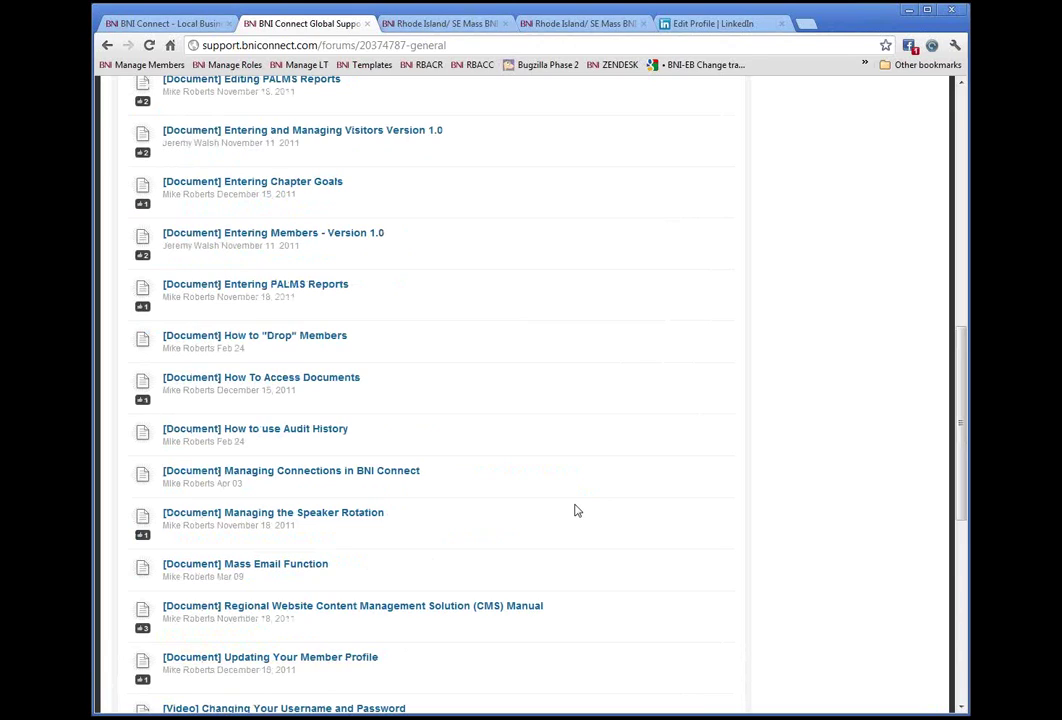
scroll(566, 446, "up", 3)
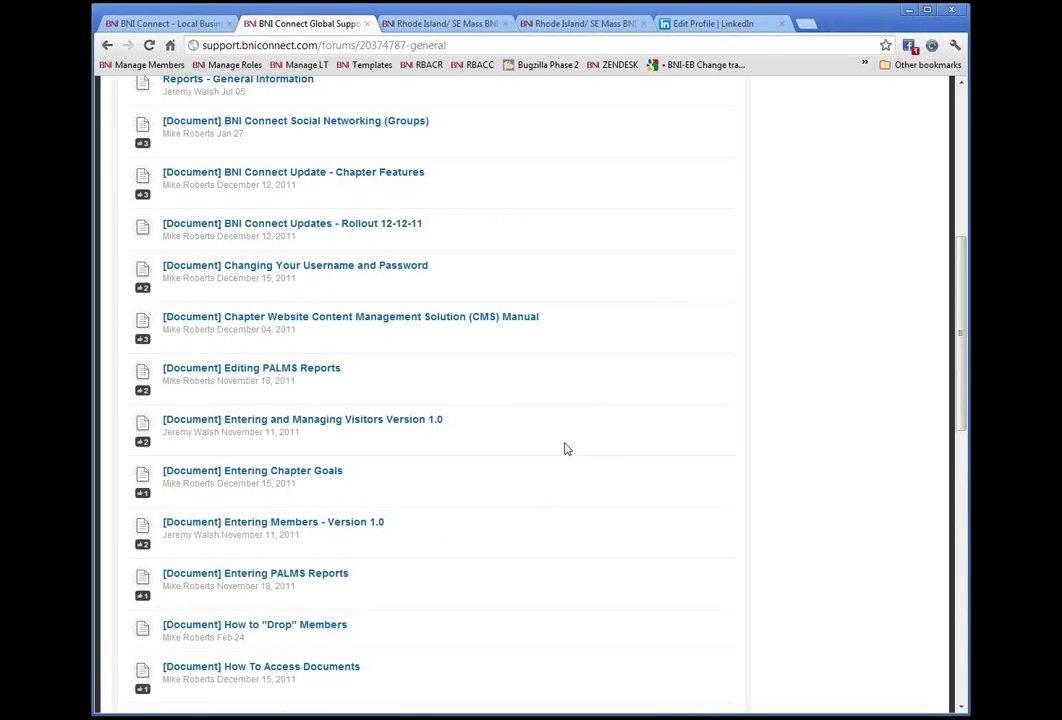
scroll(560, 457, "up", 5)
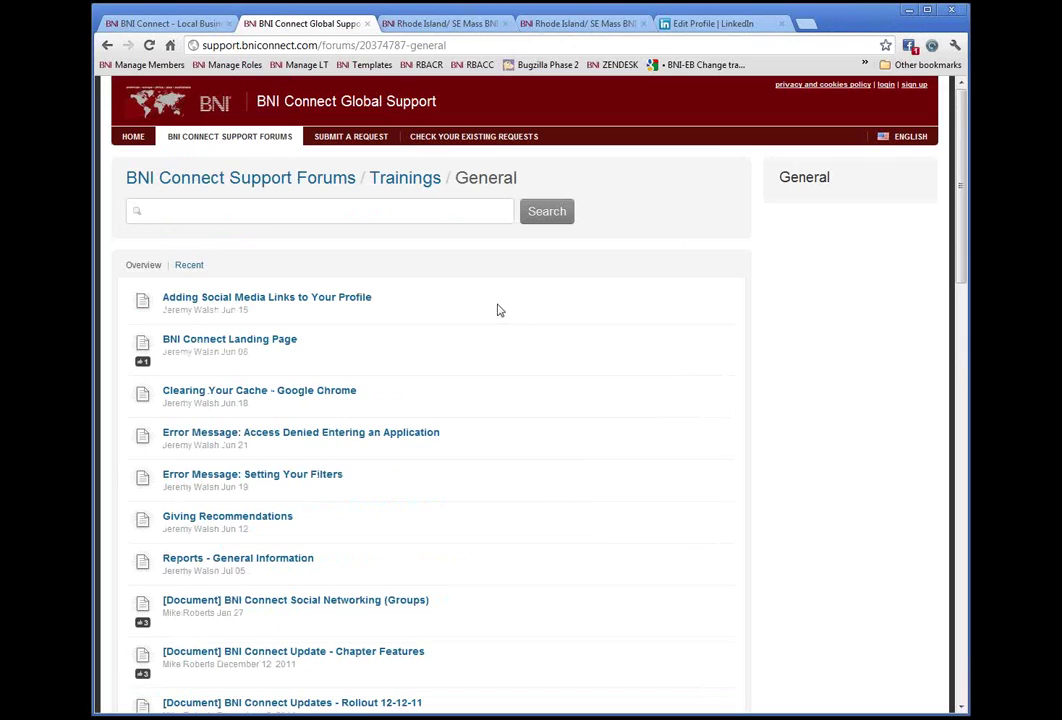
Look at the Submit a Request form, then return to the support home page.
left_click(357, 141)
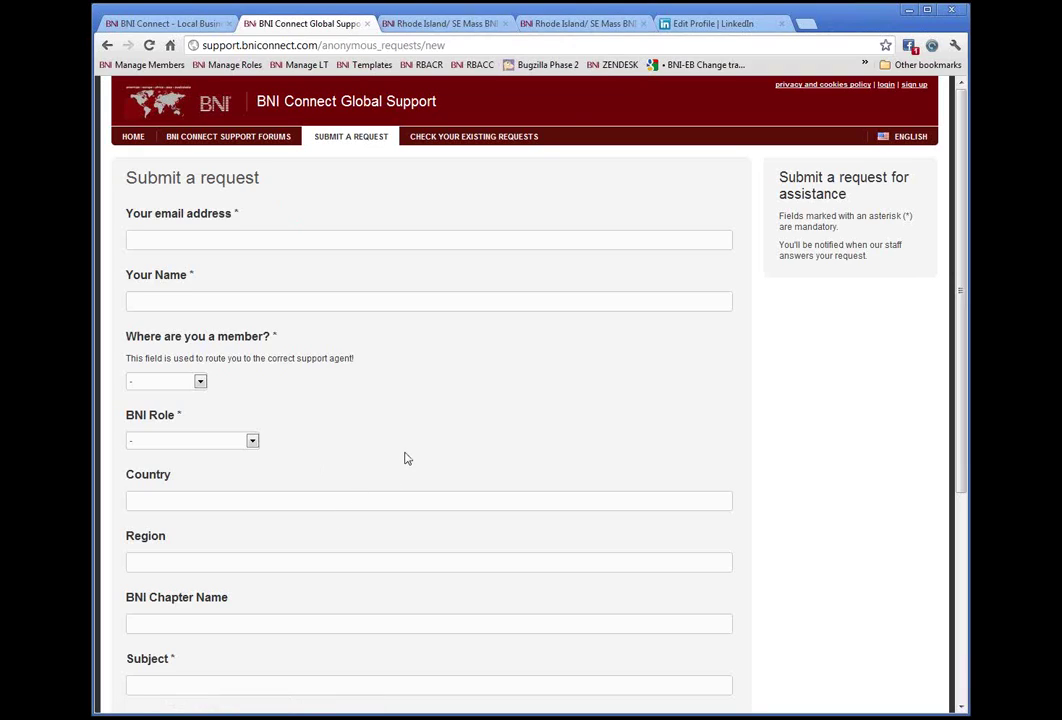
left_click(151, 143)
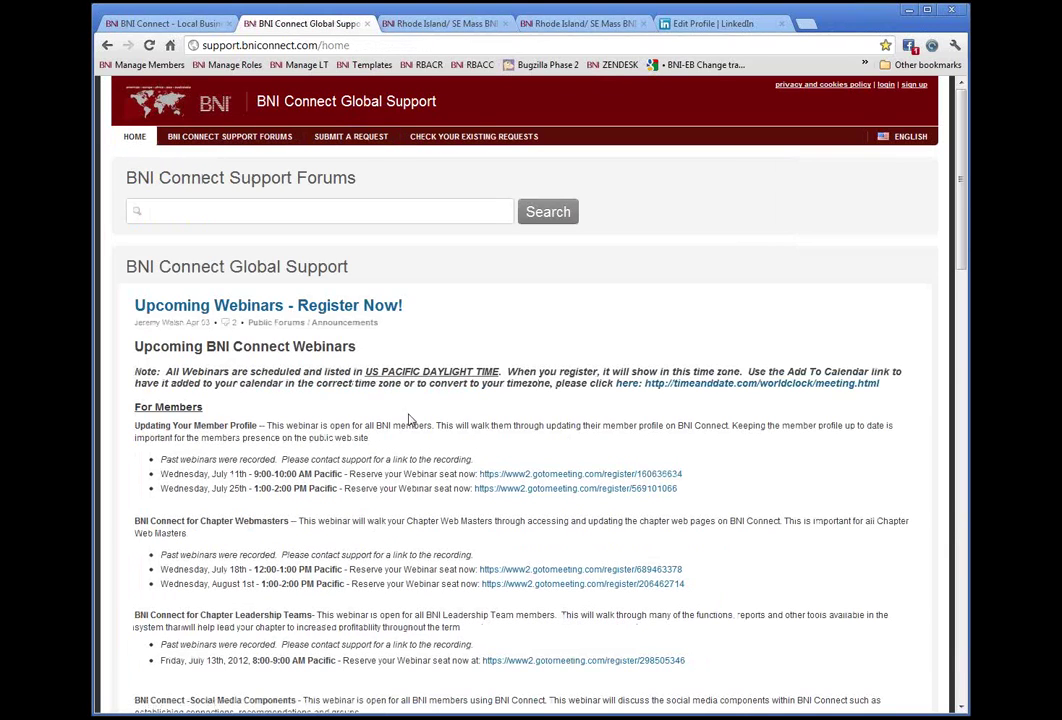
Go to facebook.com/bni, the BNI Connect Global Facebook page.
left_click(377, 46)
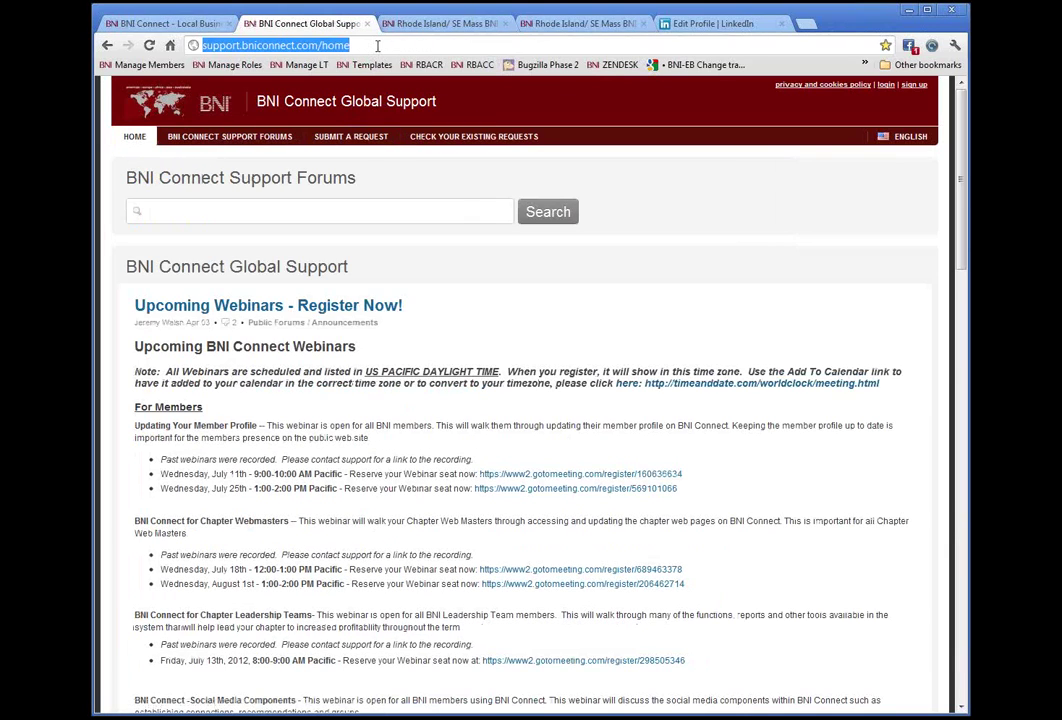
type("face")
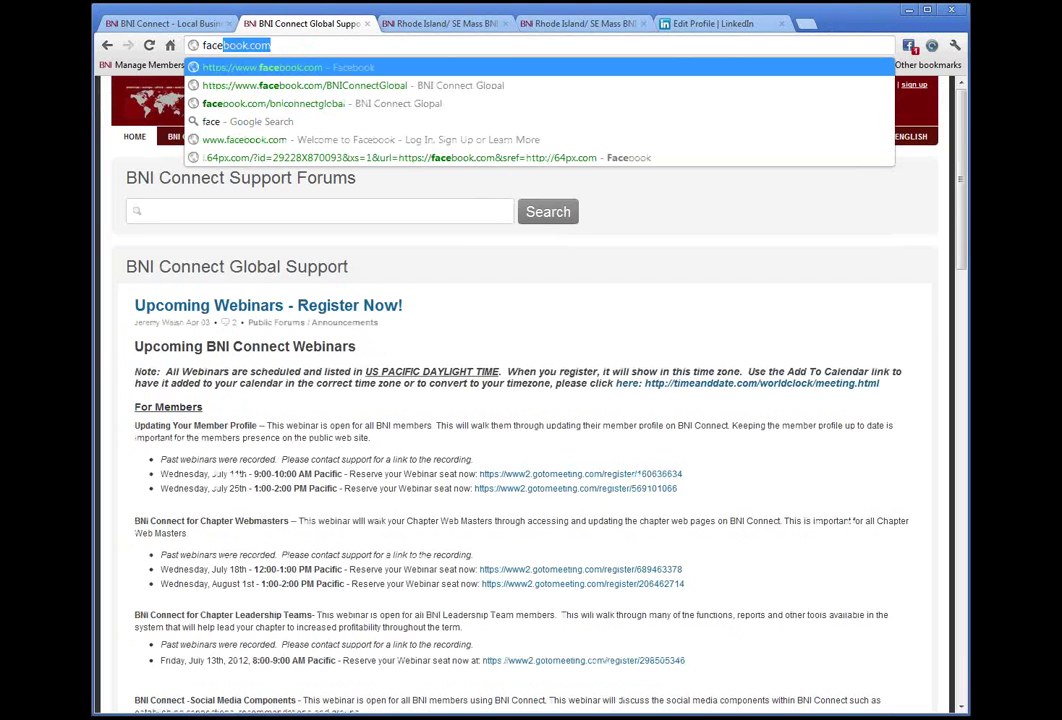
type("book.com/bni")
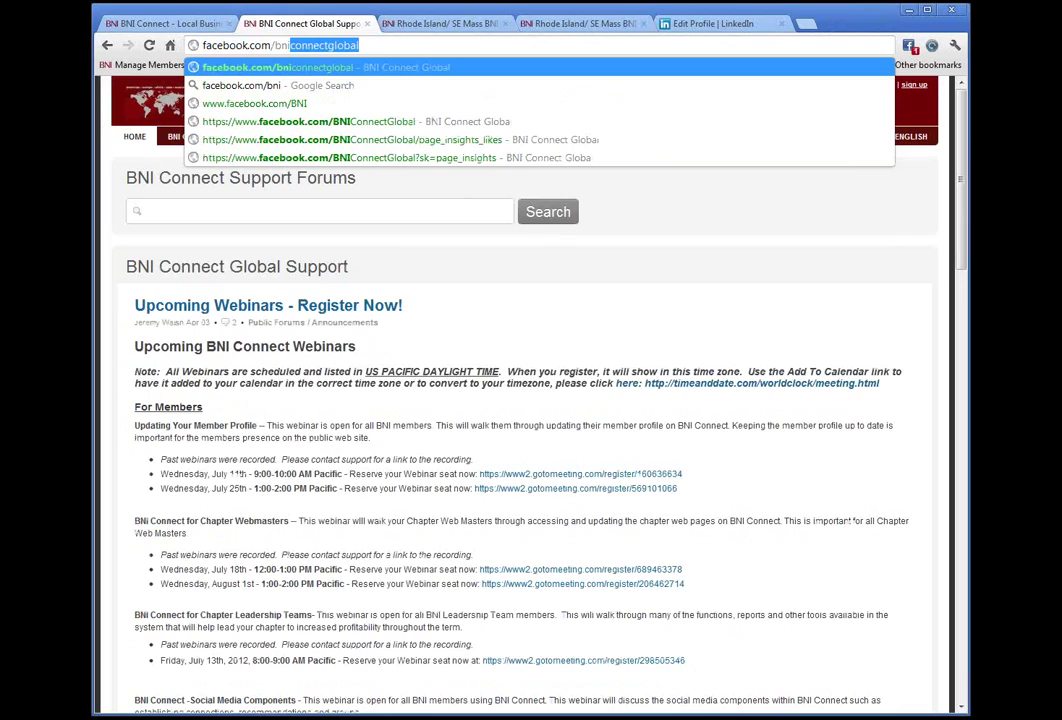
key("Return")
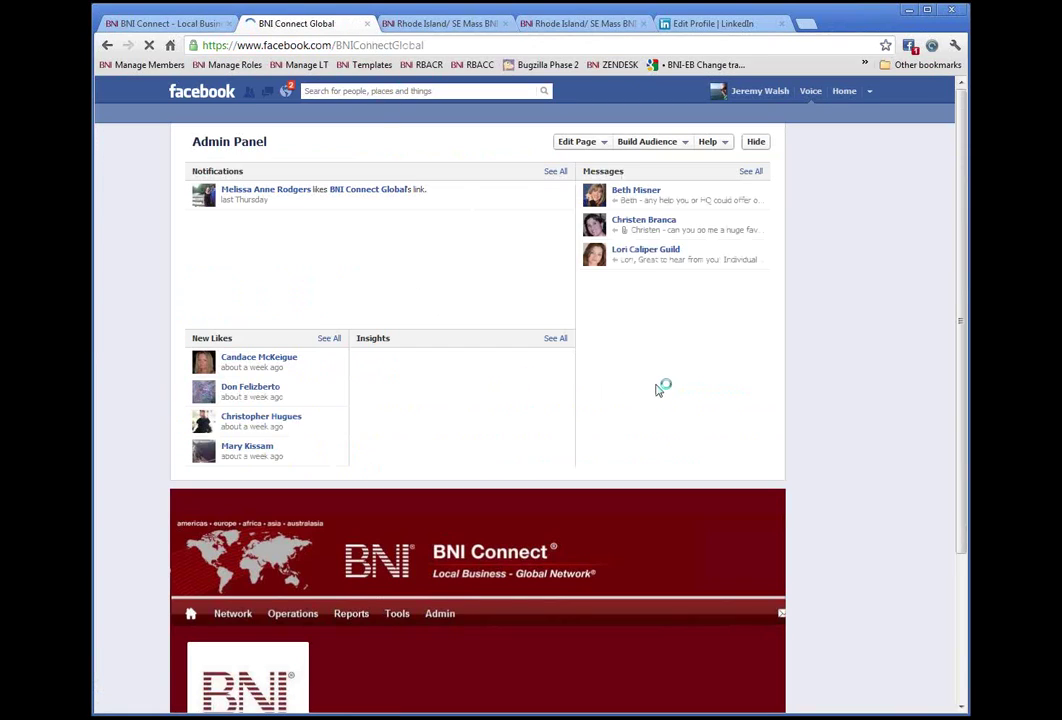
Scroll through the webinar and support-alert posts, then back up to the Admin Panel.
scroll(817, 349, "down", 1)
scroll(817, 349, "down", 5)
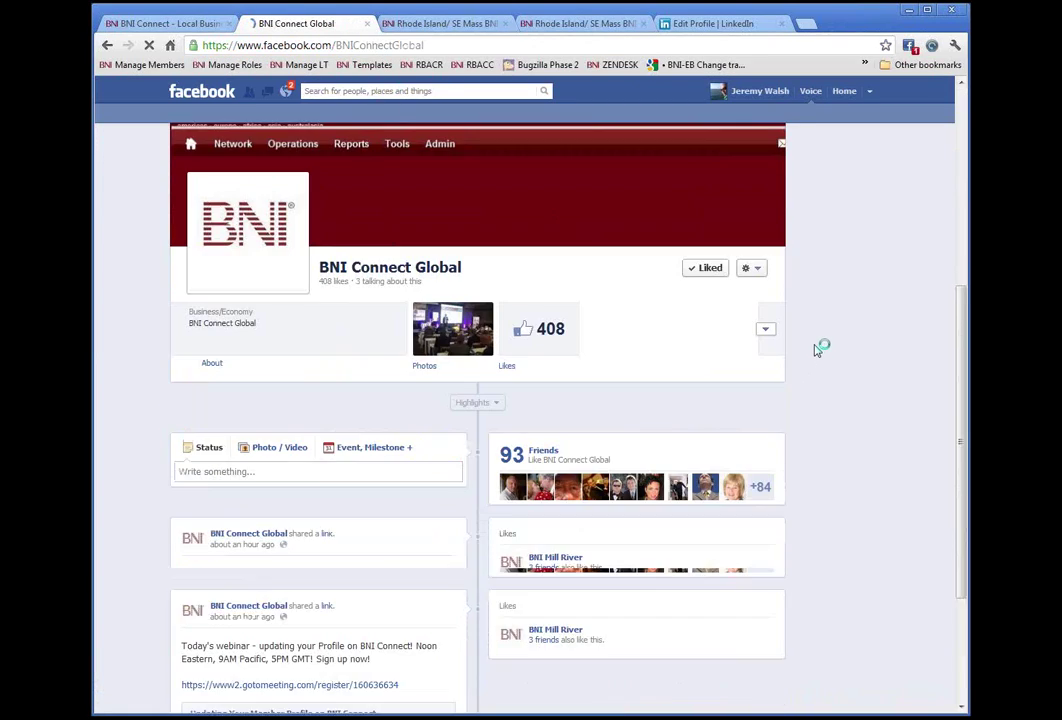
scroll(817, 349, "down", 2)
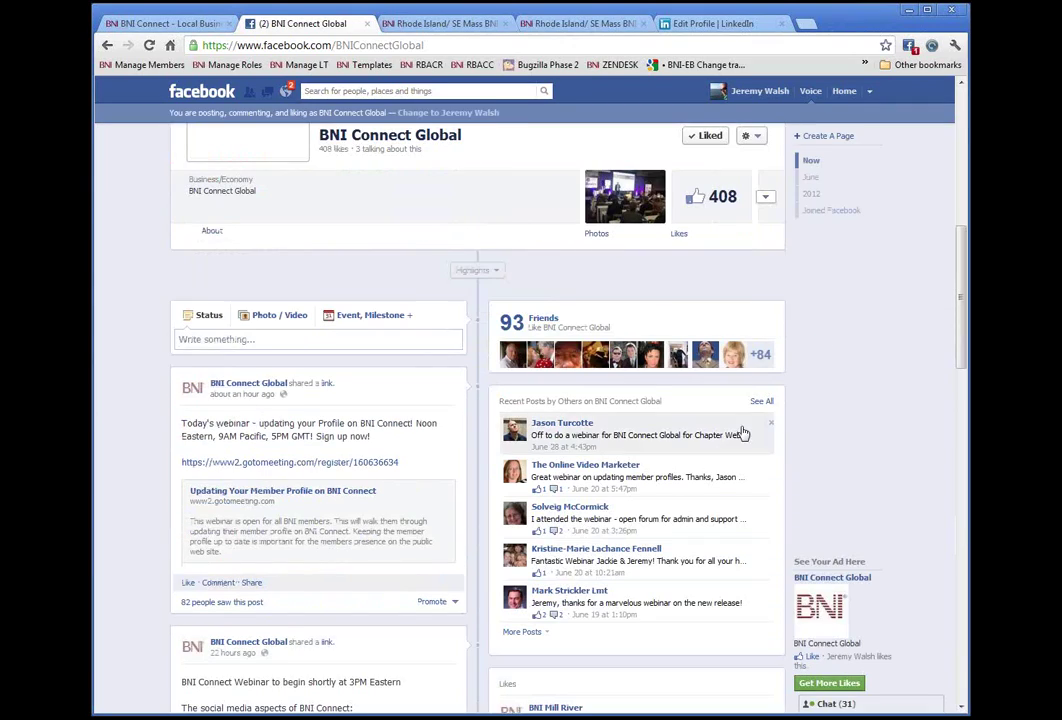
scroll(355, 423, "down", 1)
scroll(355, 423, "down", 2)
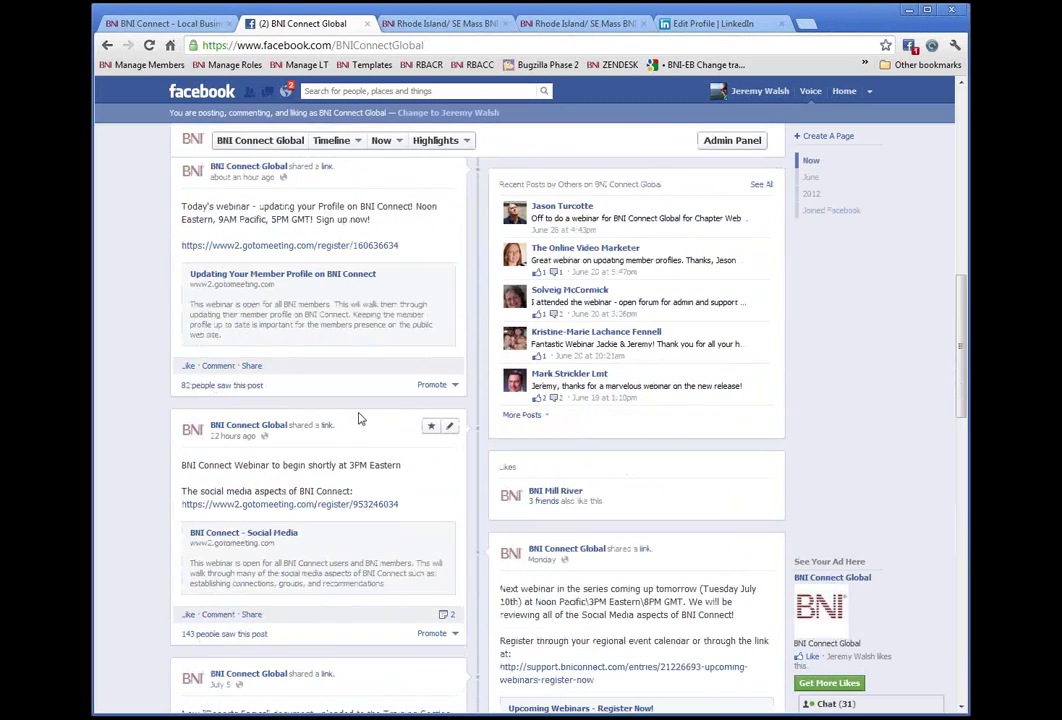
scroll(366, 464, "down", 5)
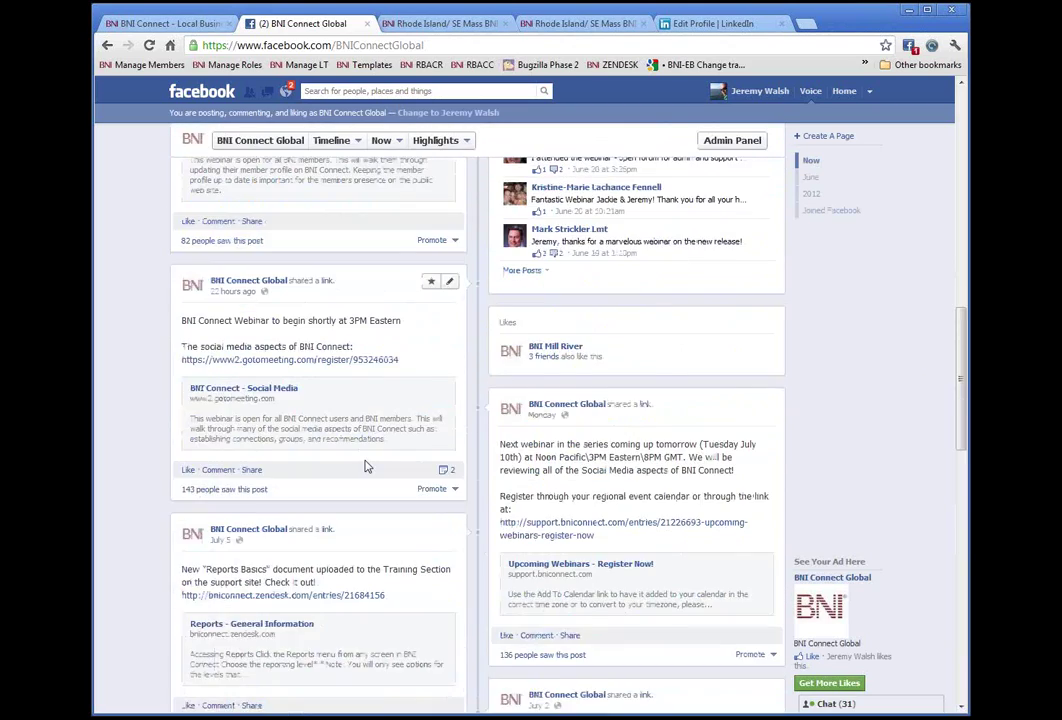
scroll(367, 467, "down", 5)
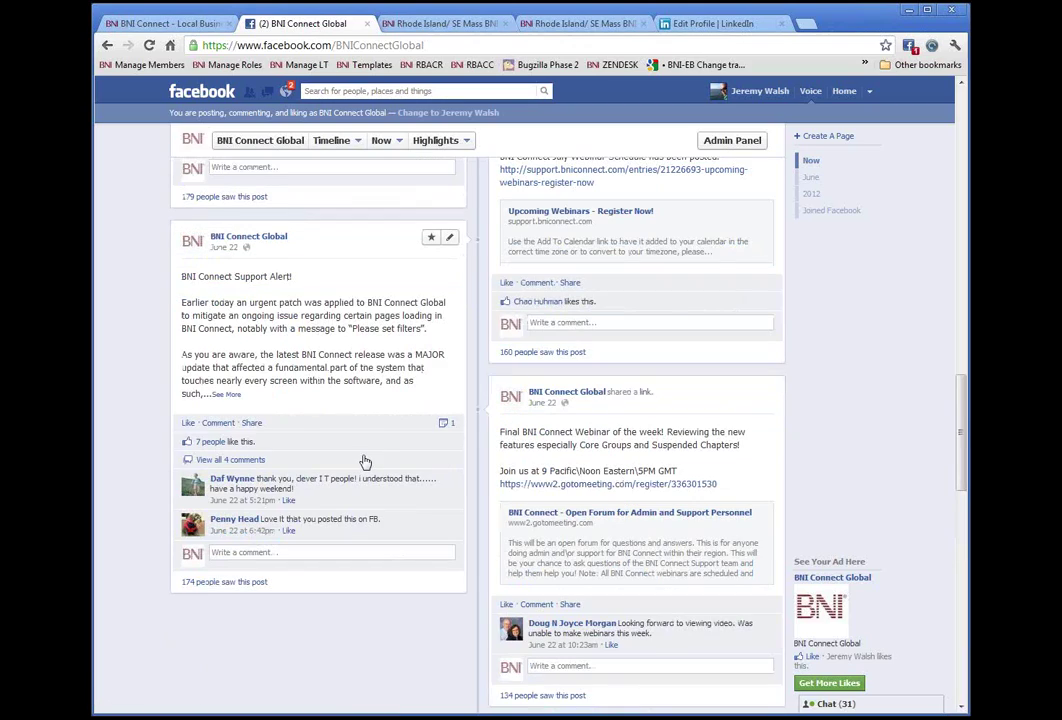
scroll(364, 460, "down", 2)
scroll(363, 460, "up", 6)
scroll(363, 460, "up", 15)
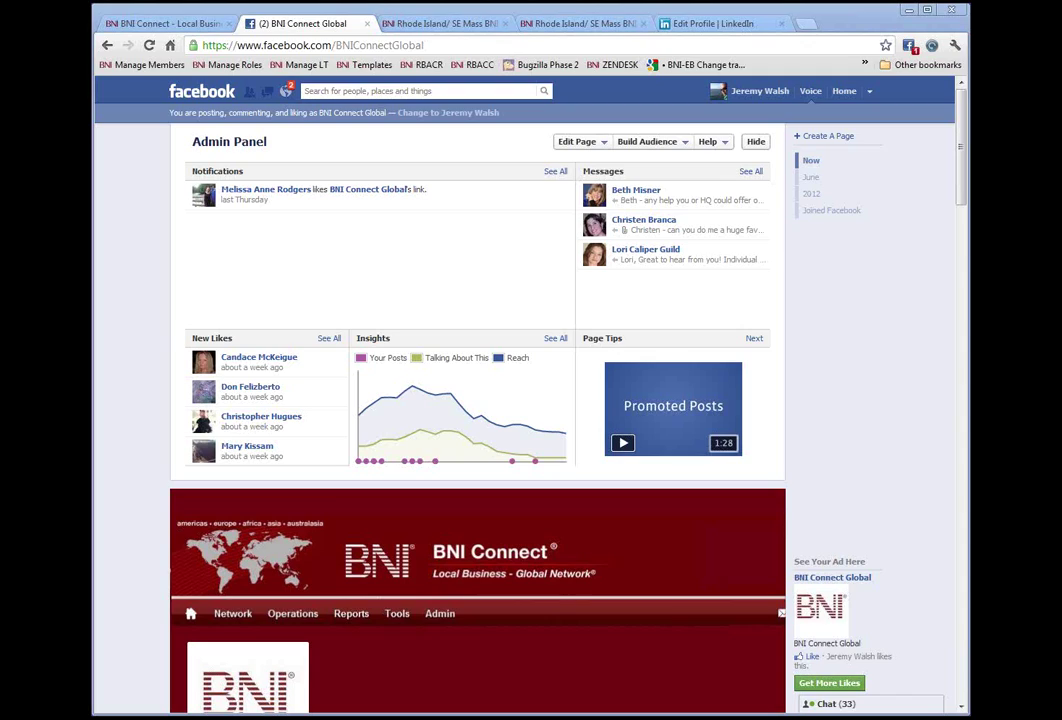
Return to BNI Connect's home page and bring up the Search People form.
left_click(134, 30)
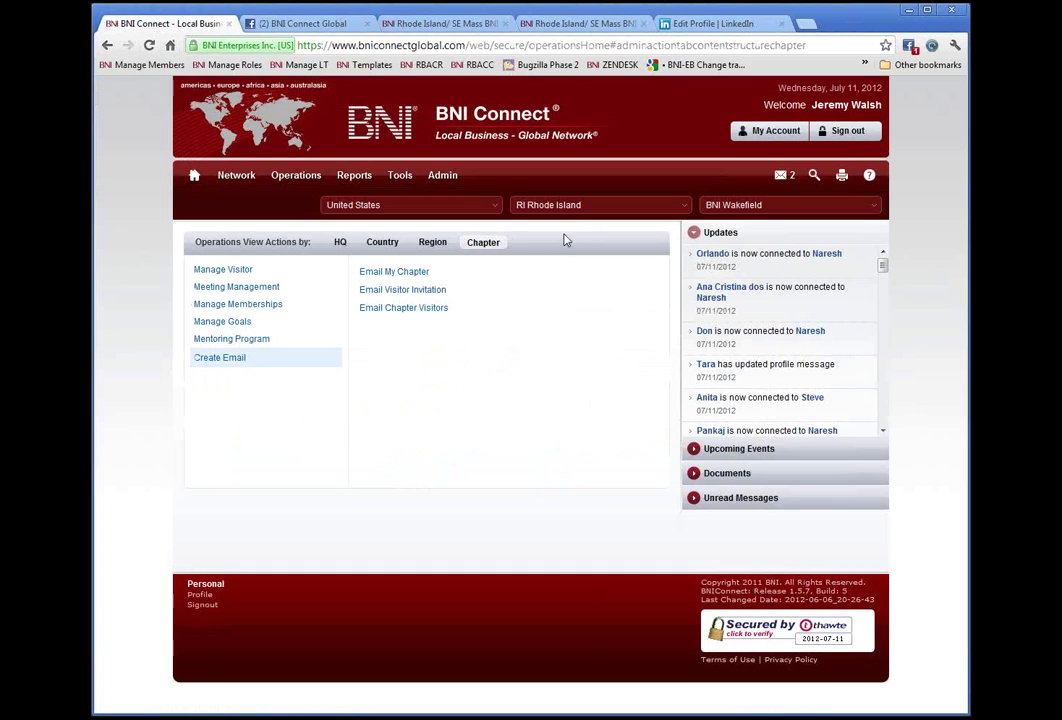
left_click(194, 175)
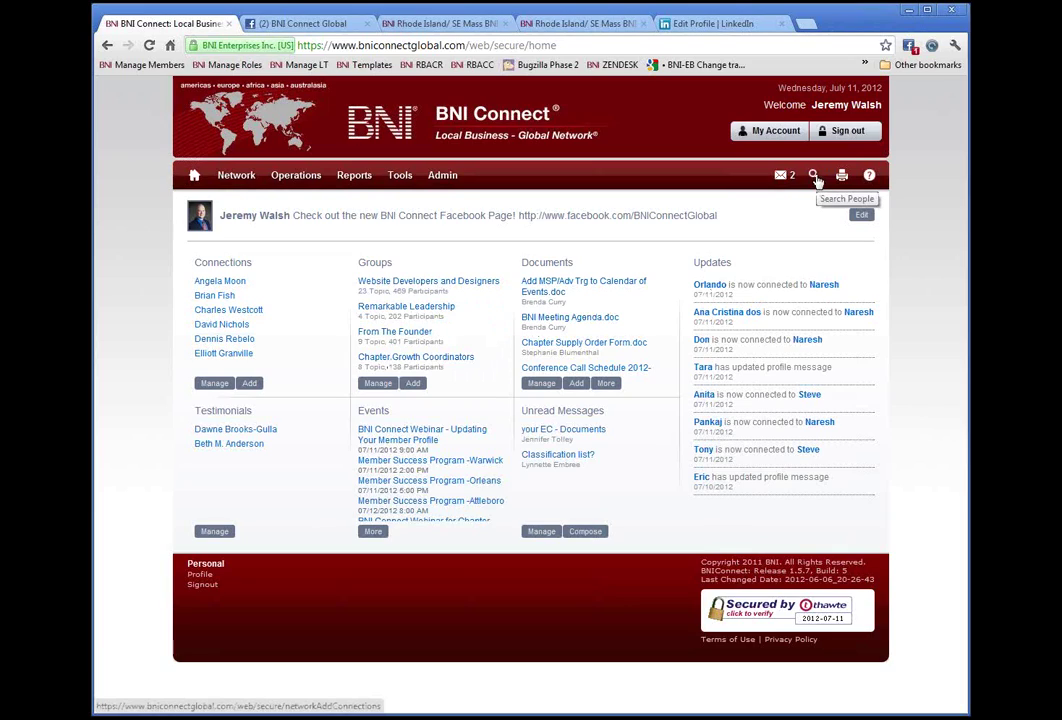
left_click(815, 178)
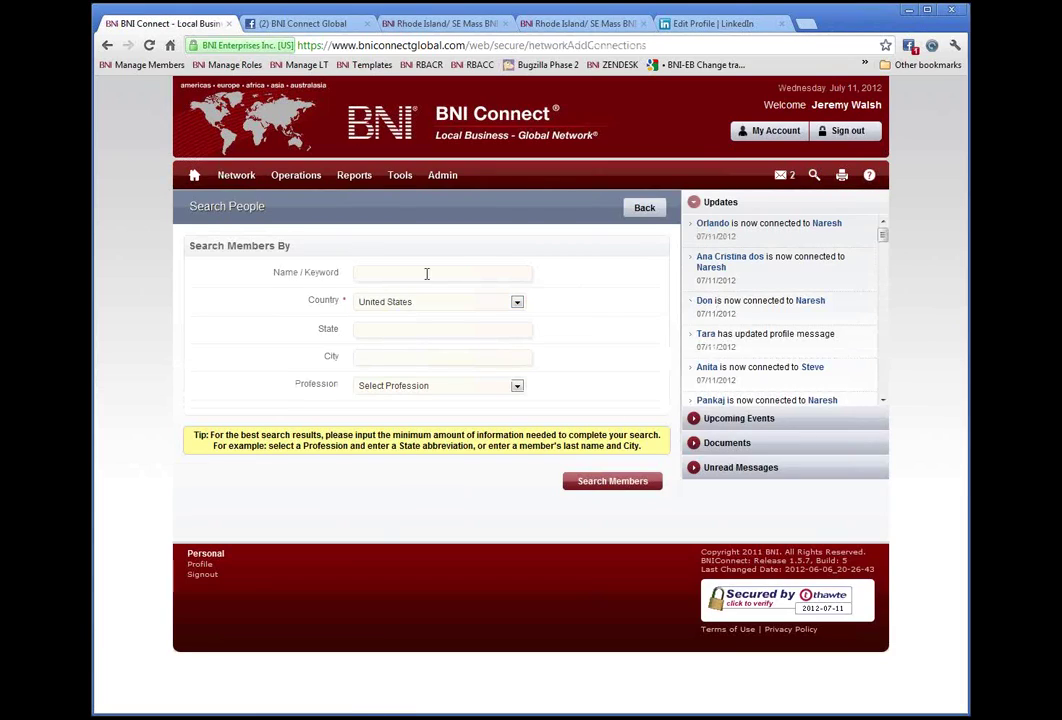
Search members with keyword 'computer' and state 'ri'.
left_click(398, 272)
left_click(366, 330)
left_click(382, 273)
type("domputer")
left_click(387, 332)
type("n")
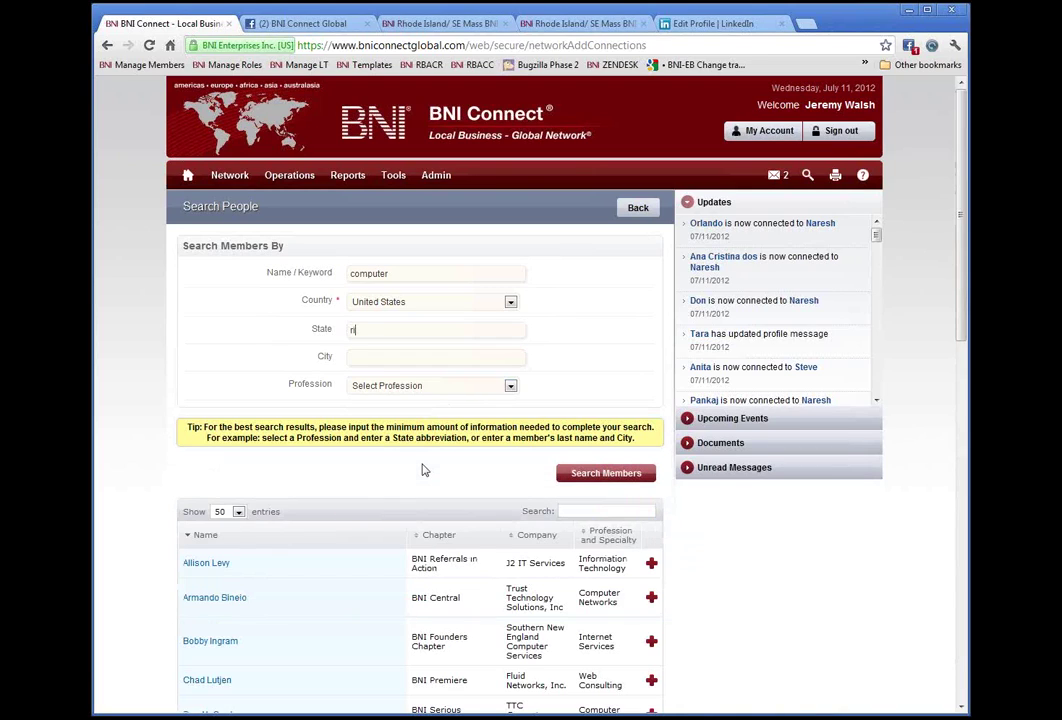
Look over the search results and open the first matching member's profile.
scroll(423, 471, "down", 1)
scroll(423, 471, "down", 5)
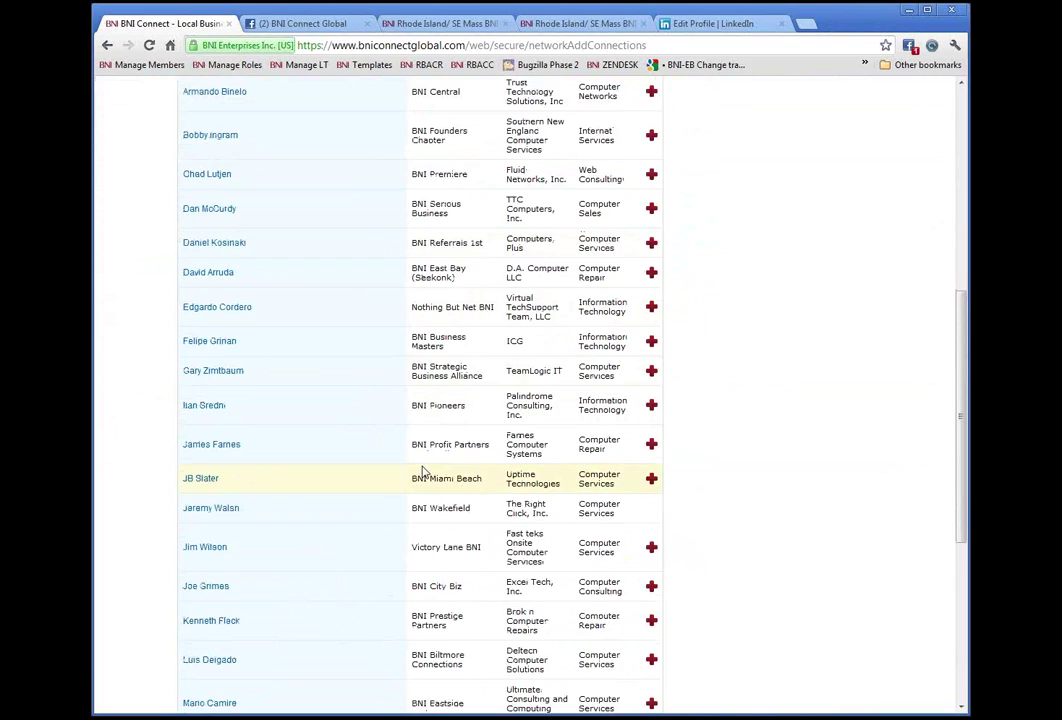
scroll(423, 471, "up", 4)
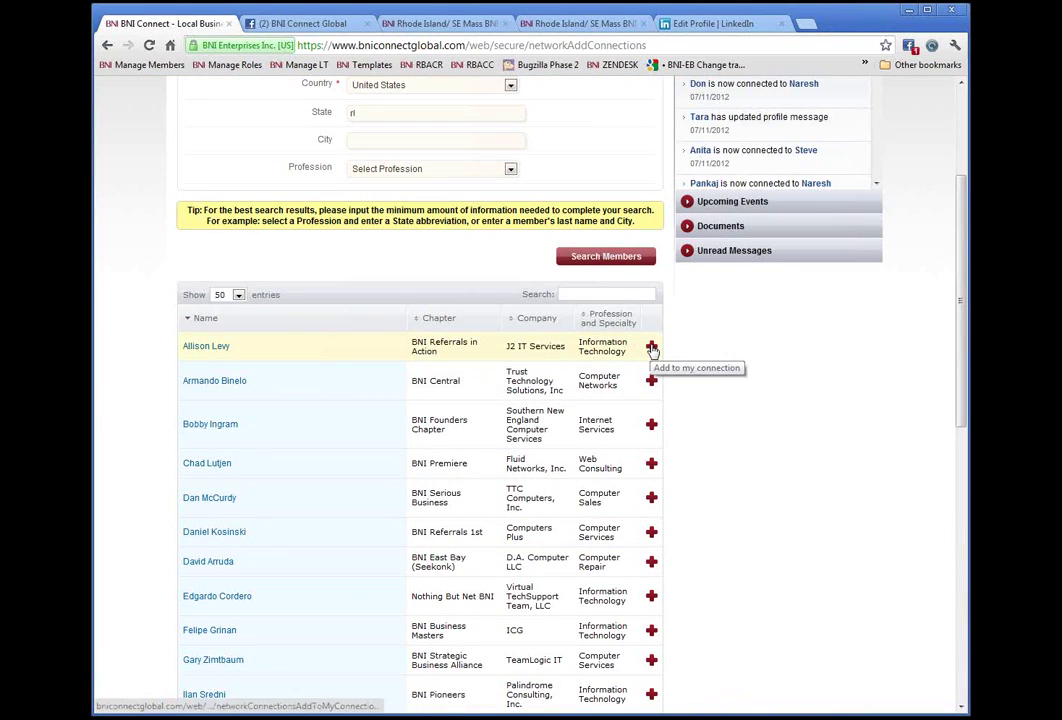
left_click(211, 348)
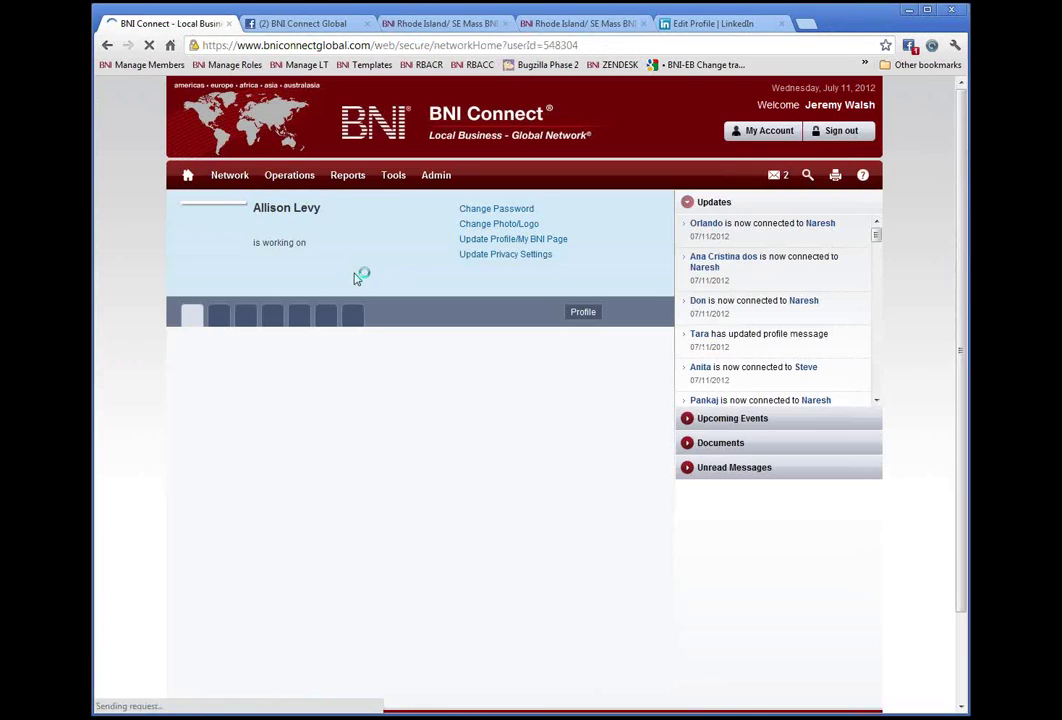
Scroll through the member's profile, then return to the BNI Connect home page.
scroll(380, 405, "down", 3)
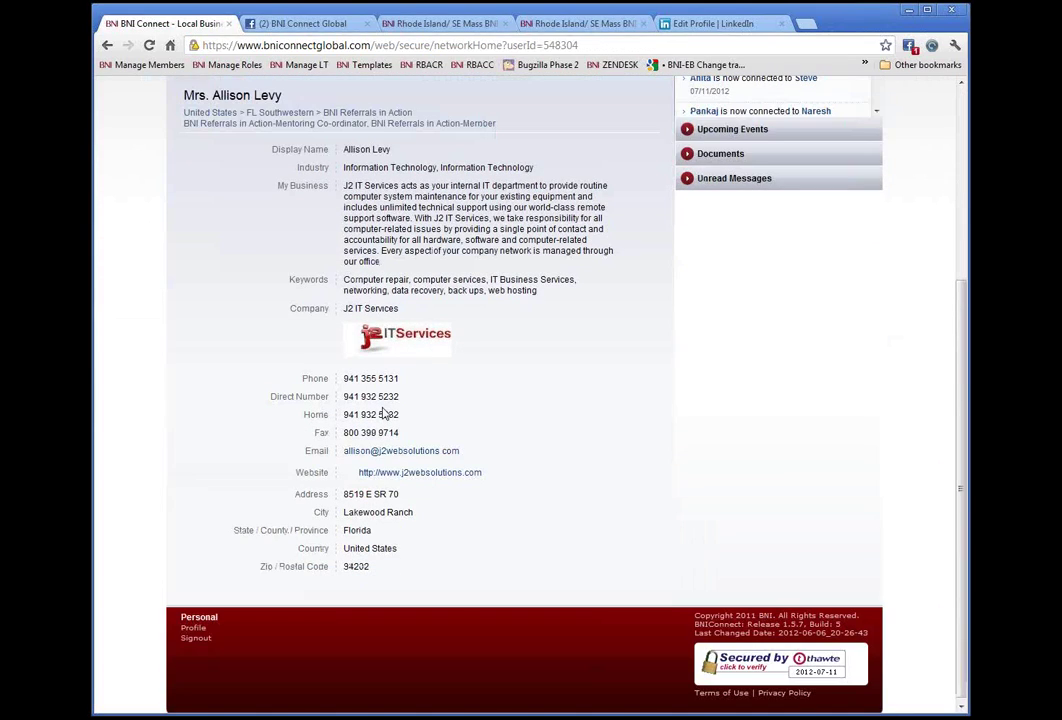
scroll(388, 420, "up", 3)
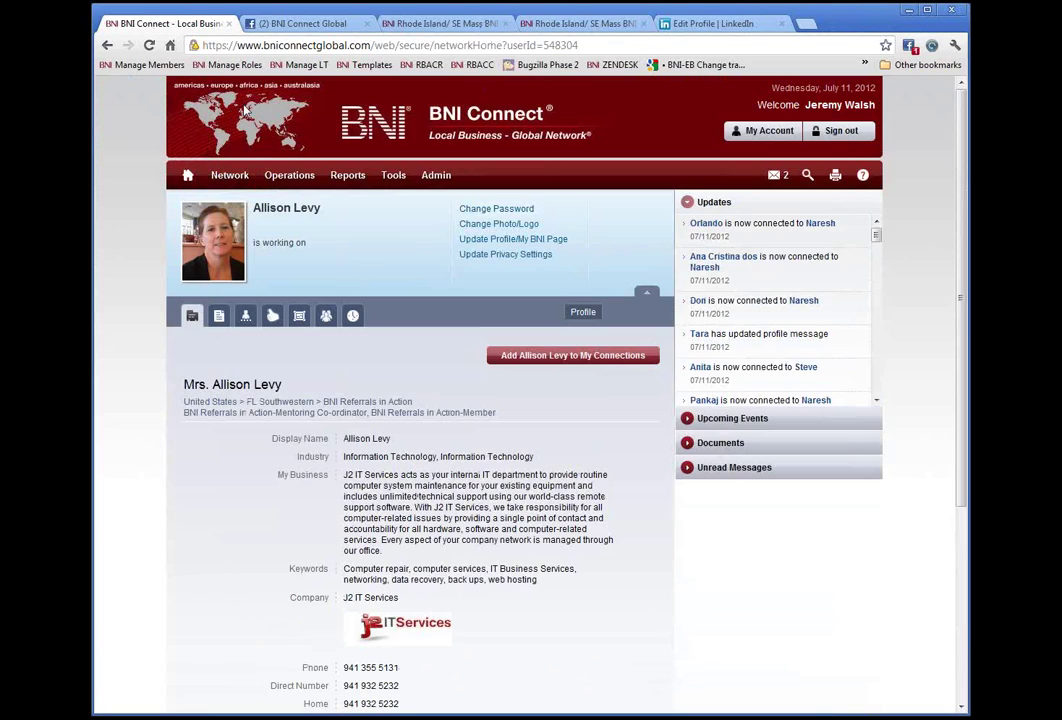
left_click(188, 176)
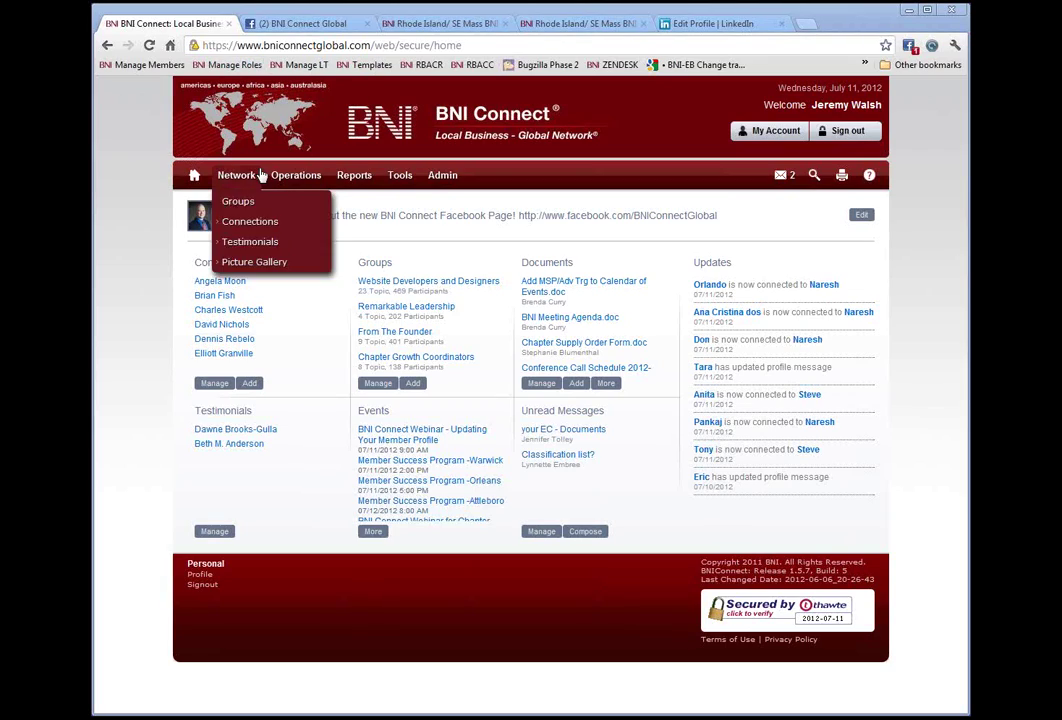
Choose Network > Groups to list public groups like BNI Resultados, sorted by Recent.
mouse_move(389, 188)
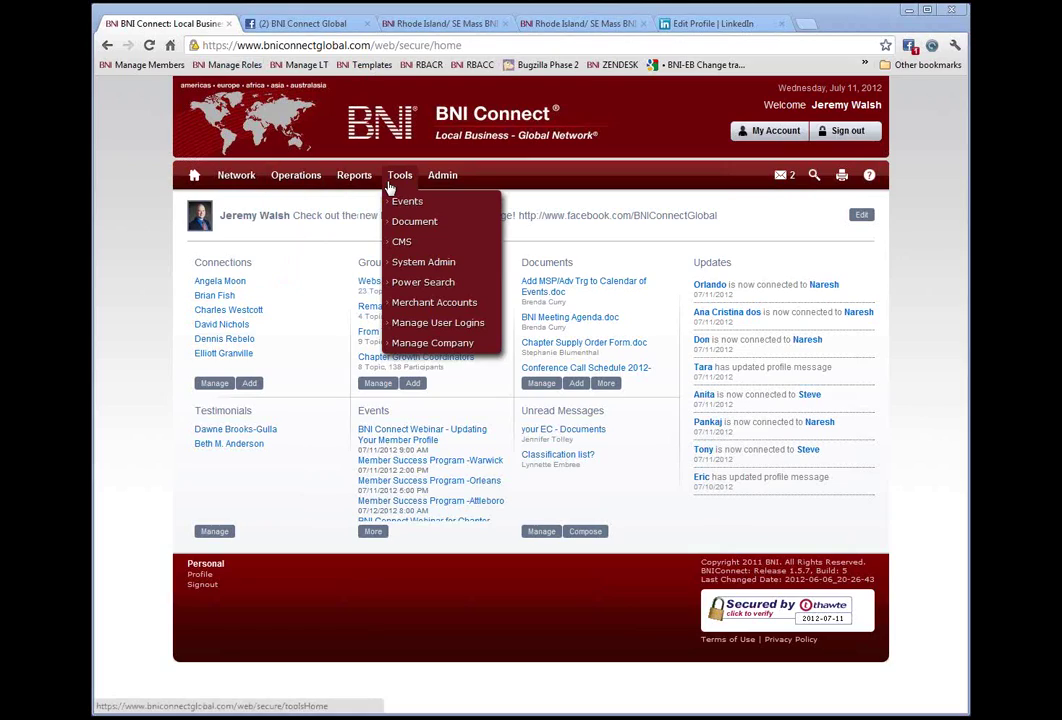
mouse_move(298, 184)
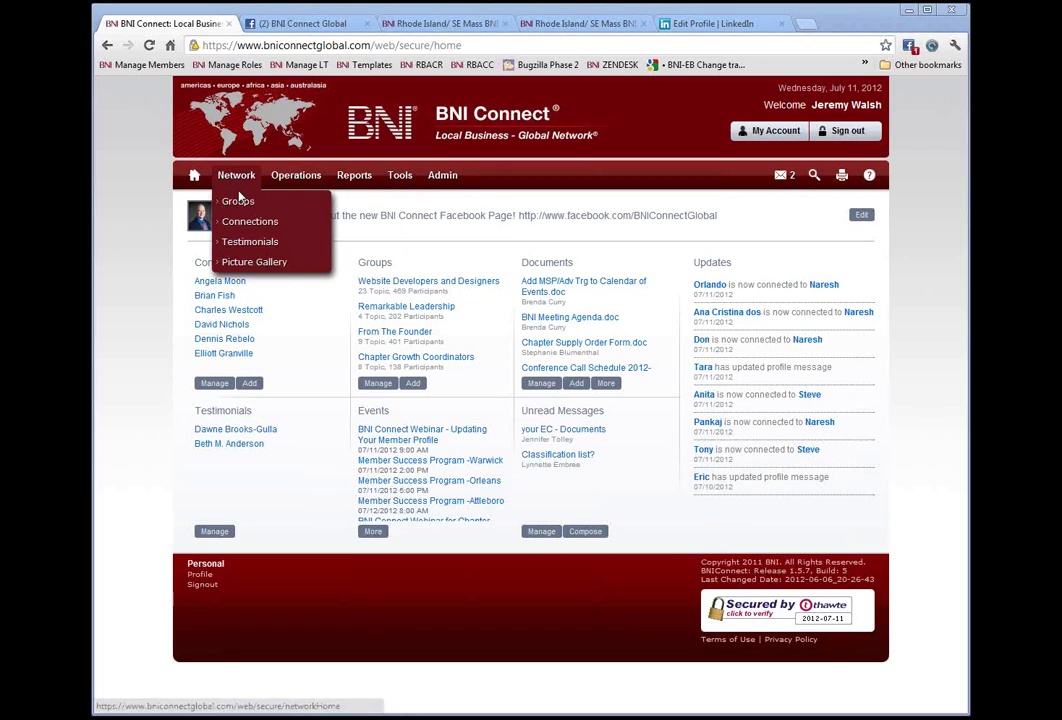
left_click(239, 200)
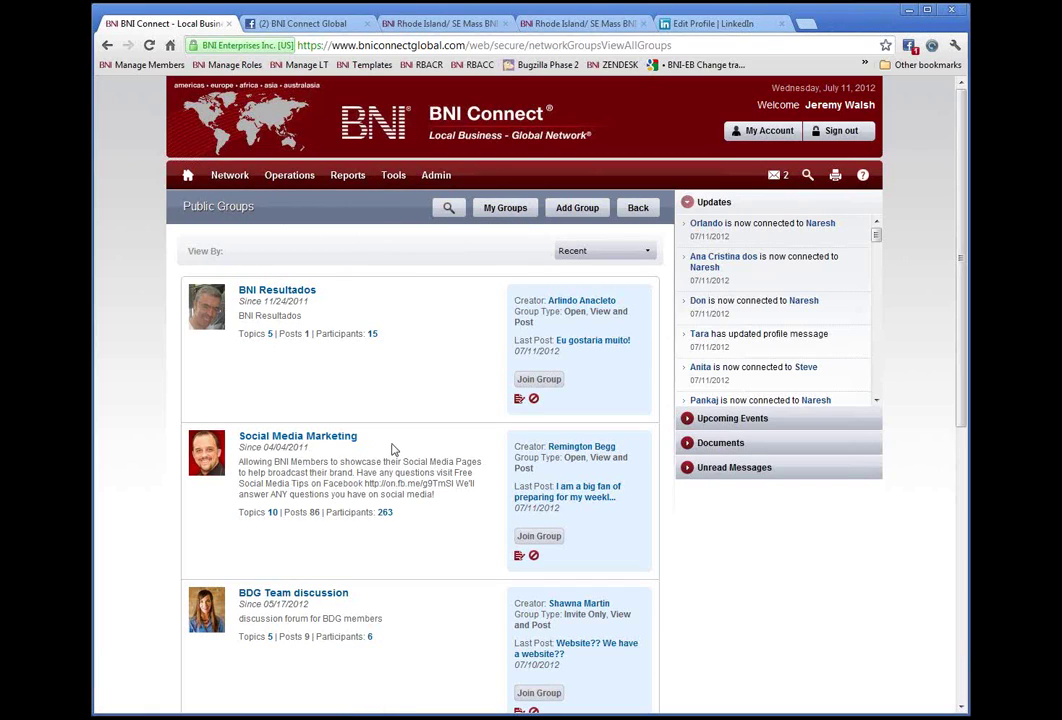
Scroll through the Public Groups list, then go back to the BNI Connect home page.
scroll(391, 450, "down", 3)
scroll(391, 450, "up", 3)
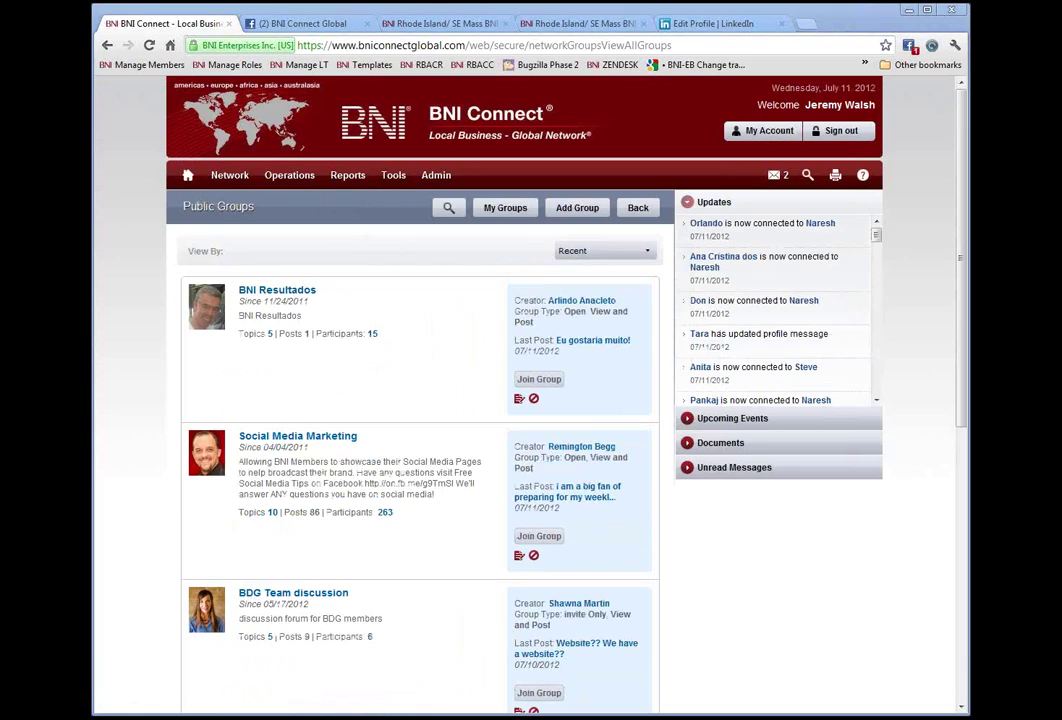
left_click(187, 176)
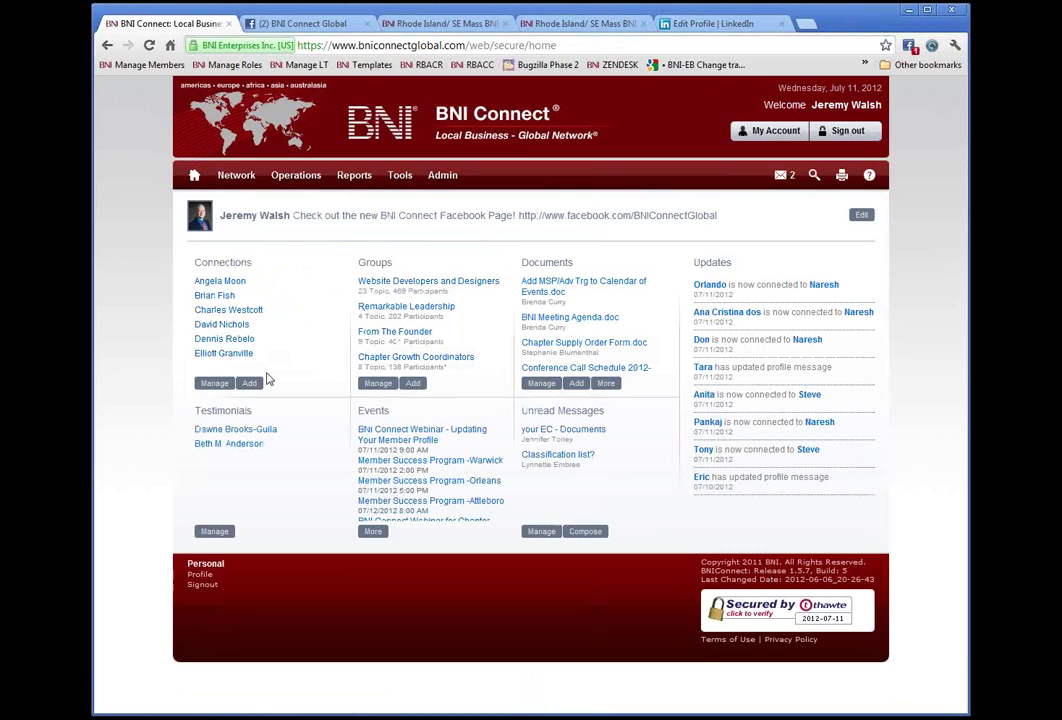
Generate the BNI Wakefield Chapter Roster Report, scroll its officers and members, then close it.
mouse_move(360, 176)
left_click(341, 262)
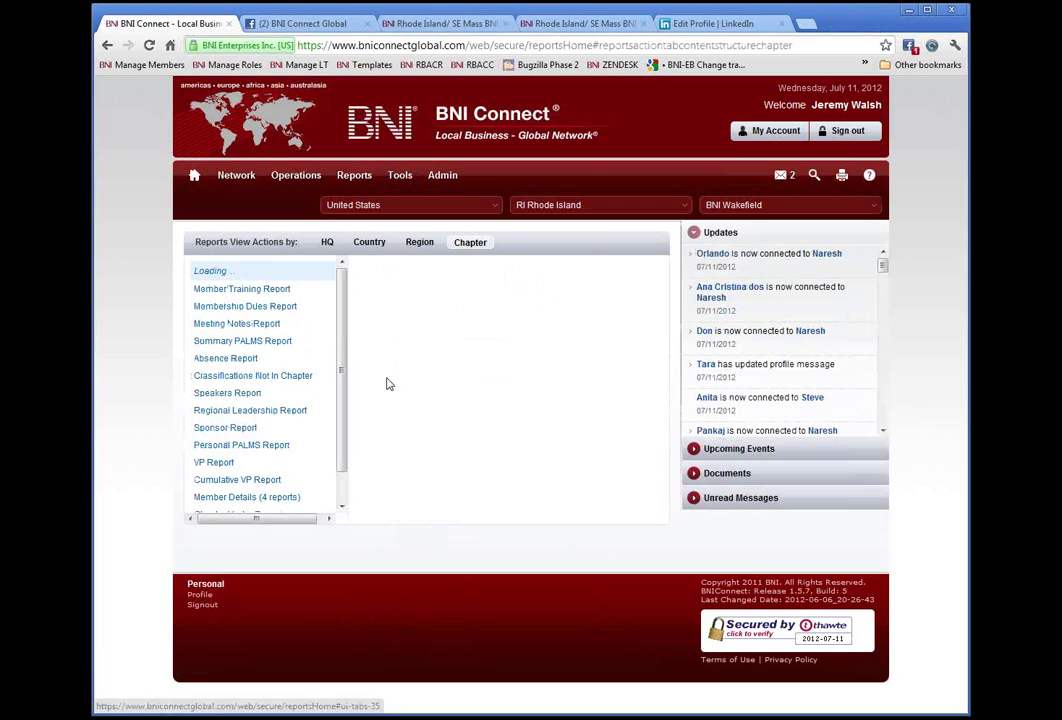
left_click(196, 271)
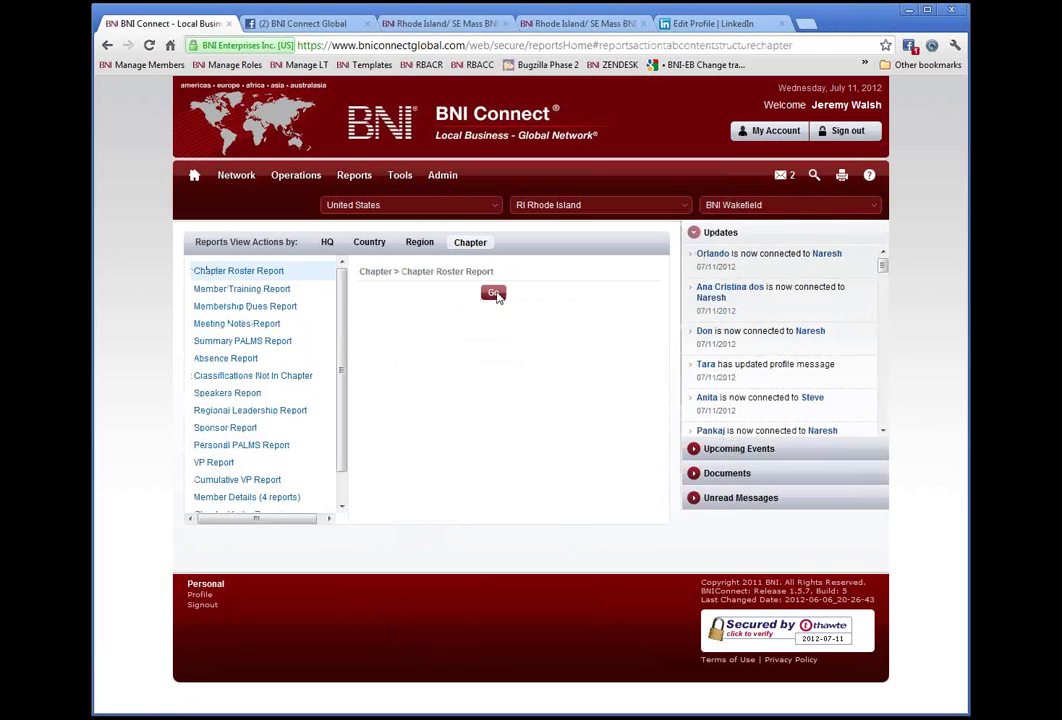
left_click(493, 292)
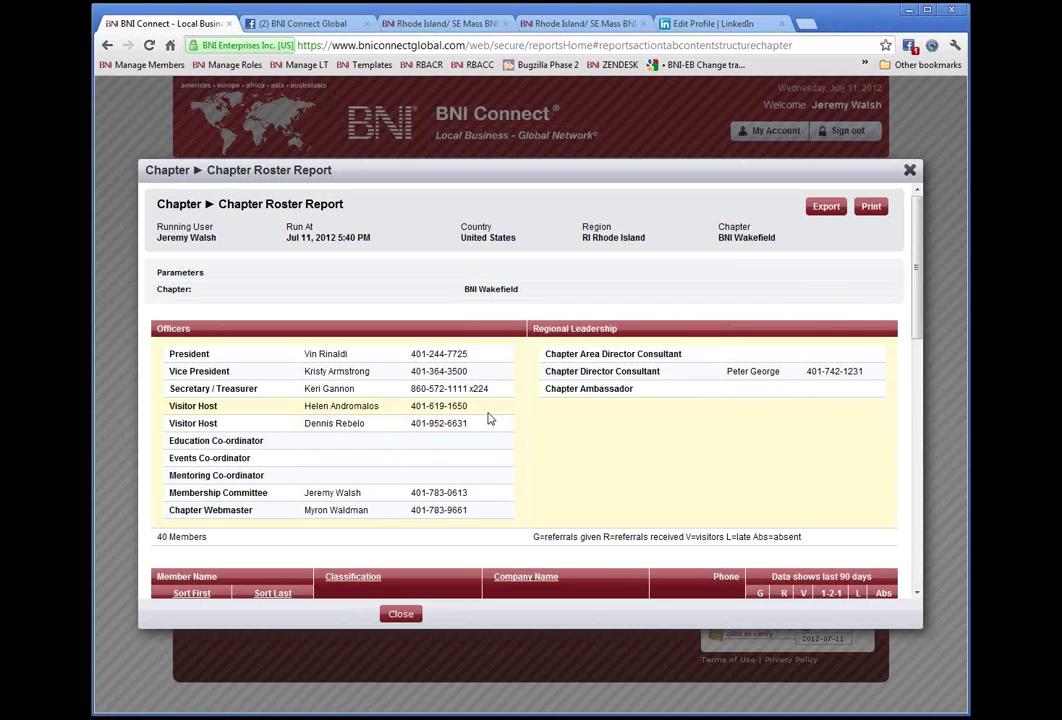
scroll(490, 418, "down", 4)
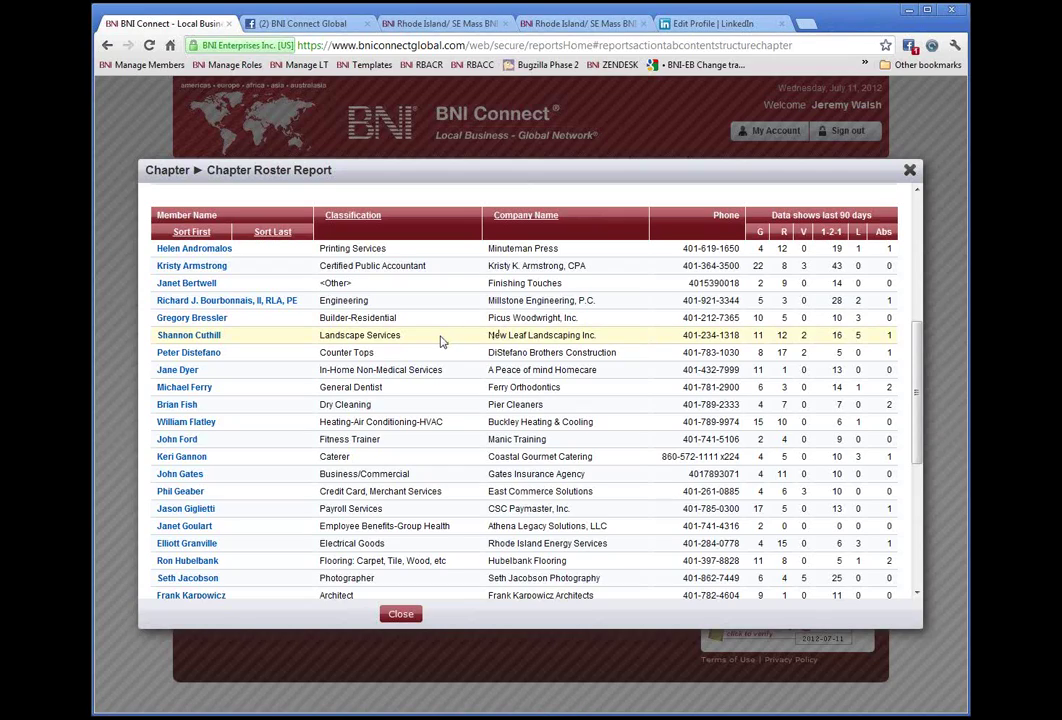
scroll(441, 345, "up", 4)
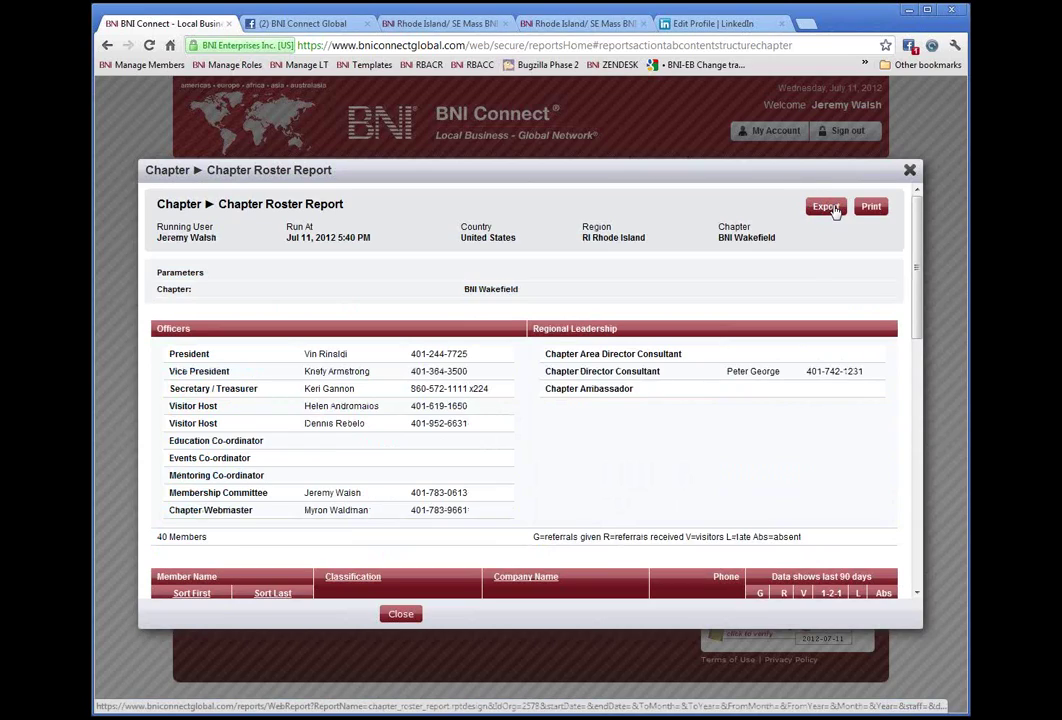
left_click(910, 170)
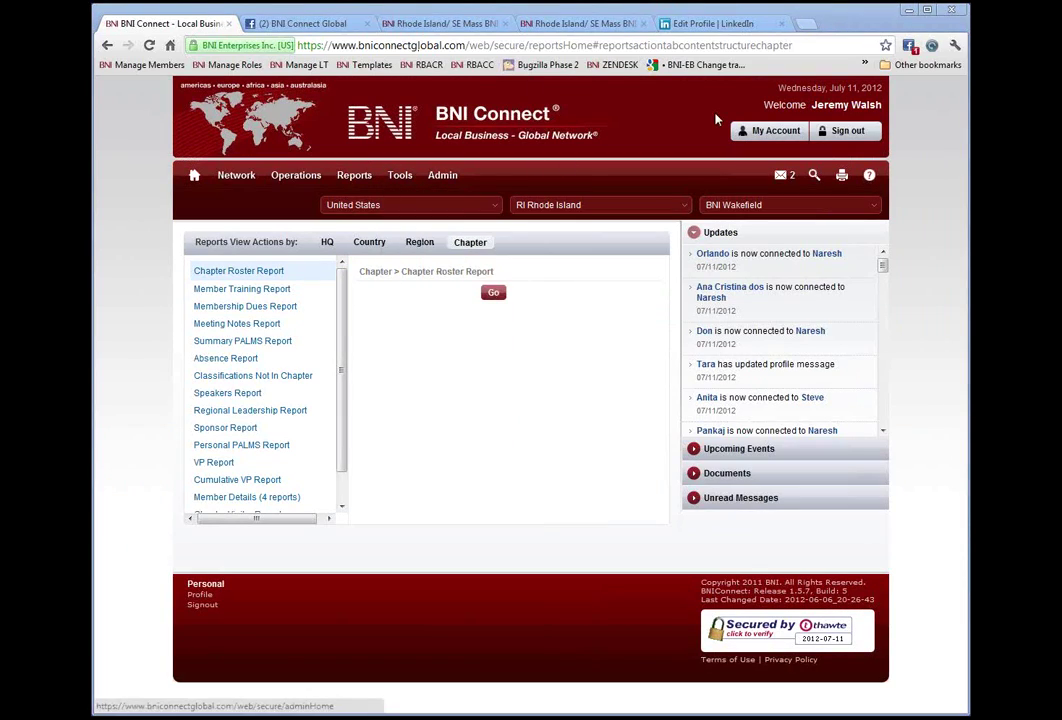
Check the My Account User Profile tab's login and profile image settings, then return home.
left_click(770, 132)
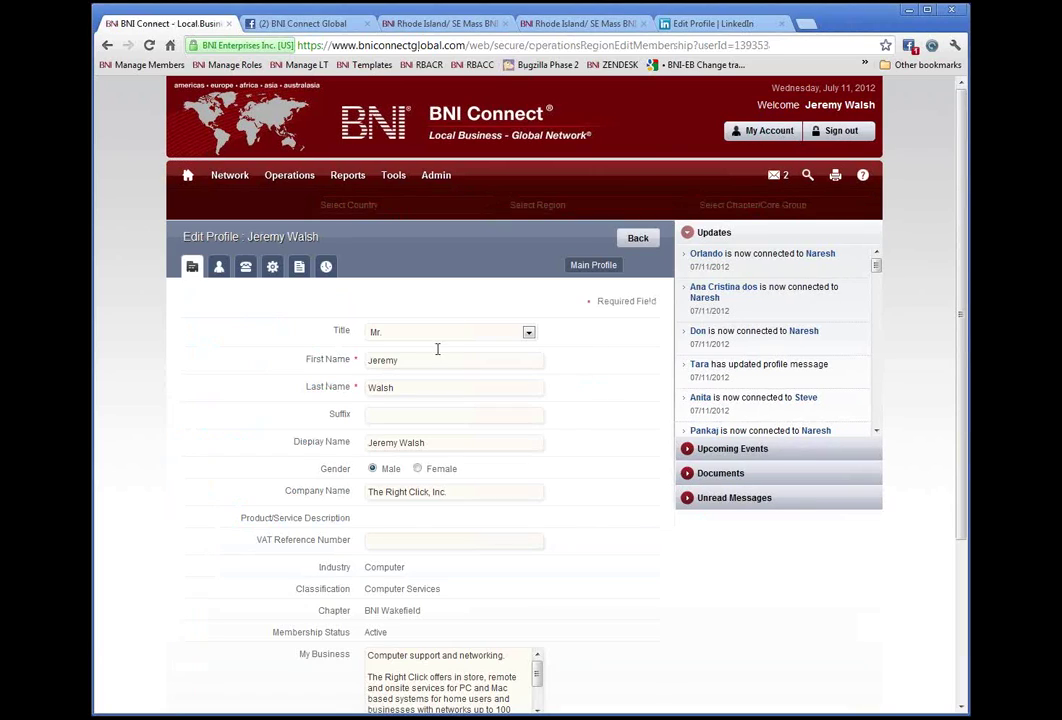
left_click(219, 267)
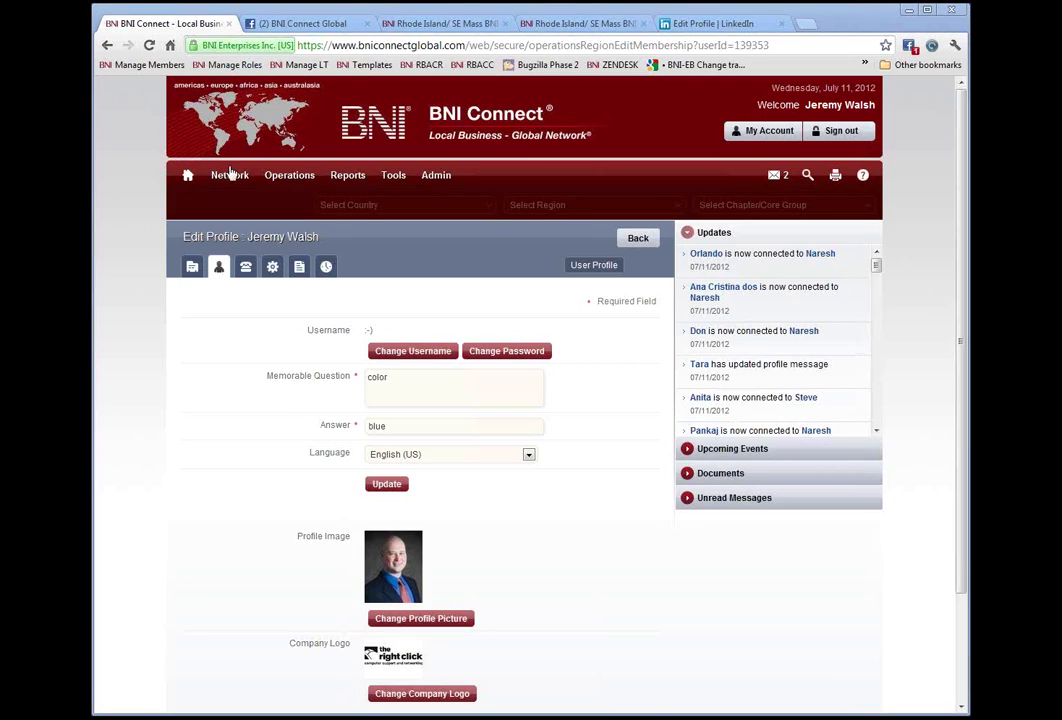
left_click(187, 175)
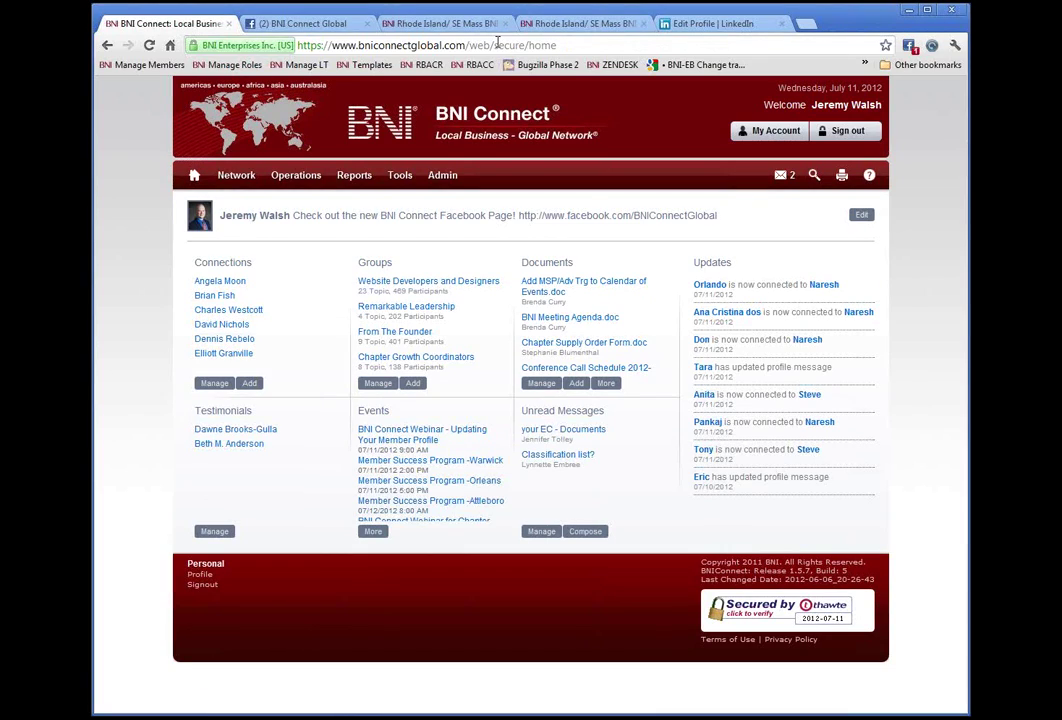
Open your own member profile page, then a connection's profile page.
left_click(200, 575)
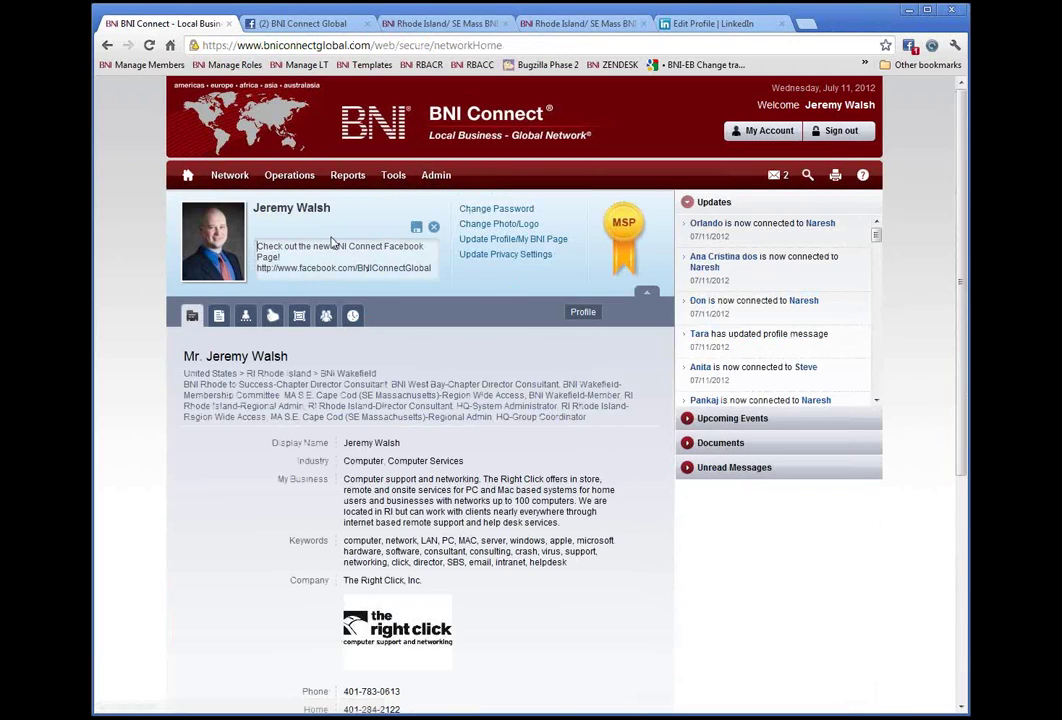
mouse_move(302, 230)
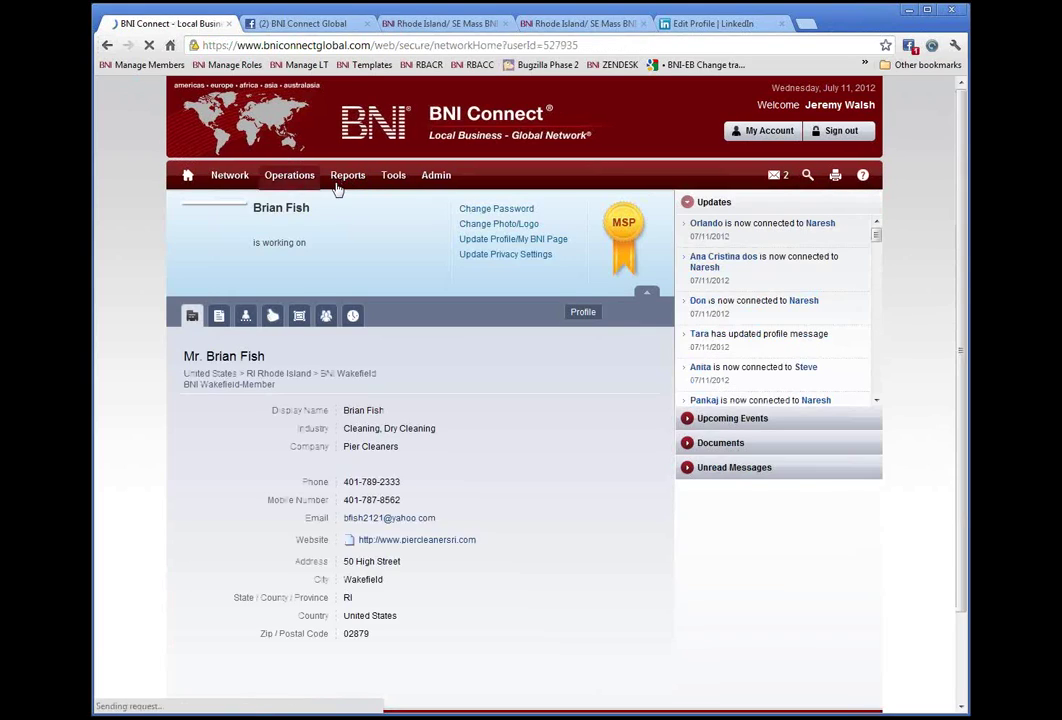
left_click(265, 245)
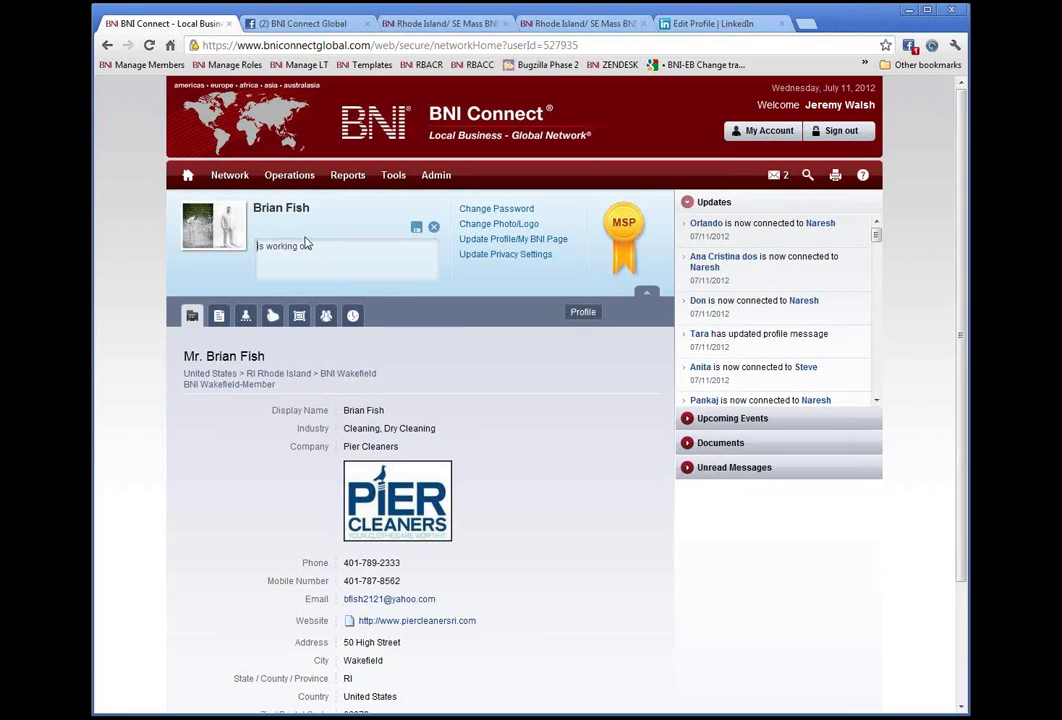
Dismiss the 'is working on' status edit box unchanged and scroll down to the footer.
left_click(246, 140)
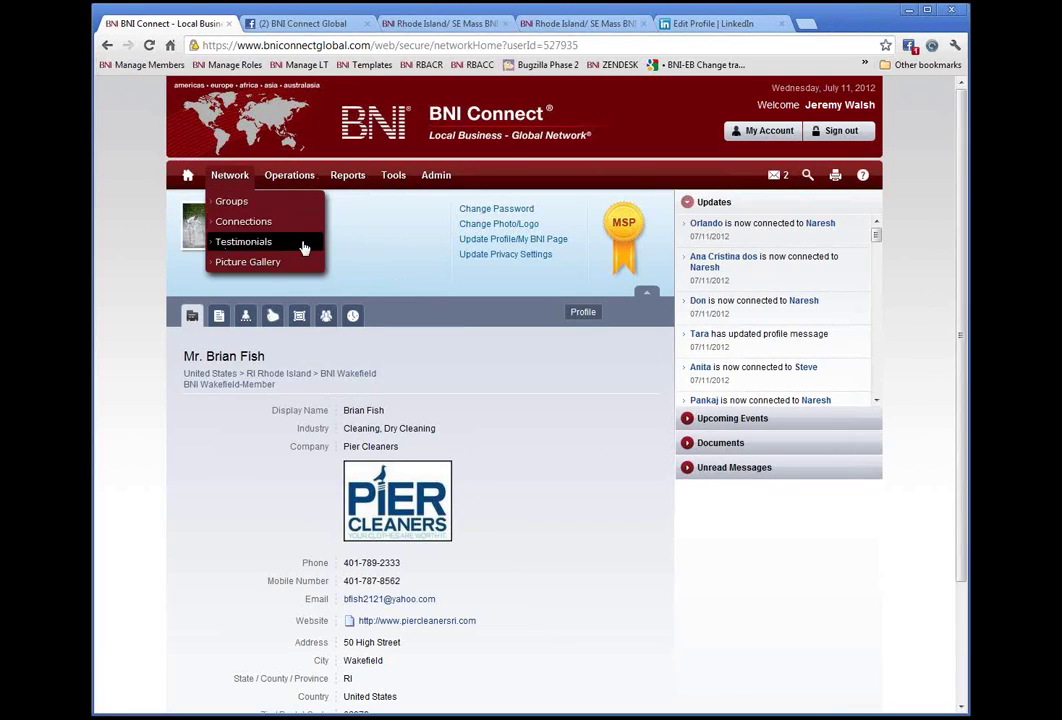
left_click(363, 240)
left_click(250, 110)
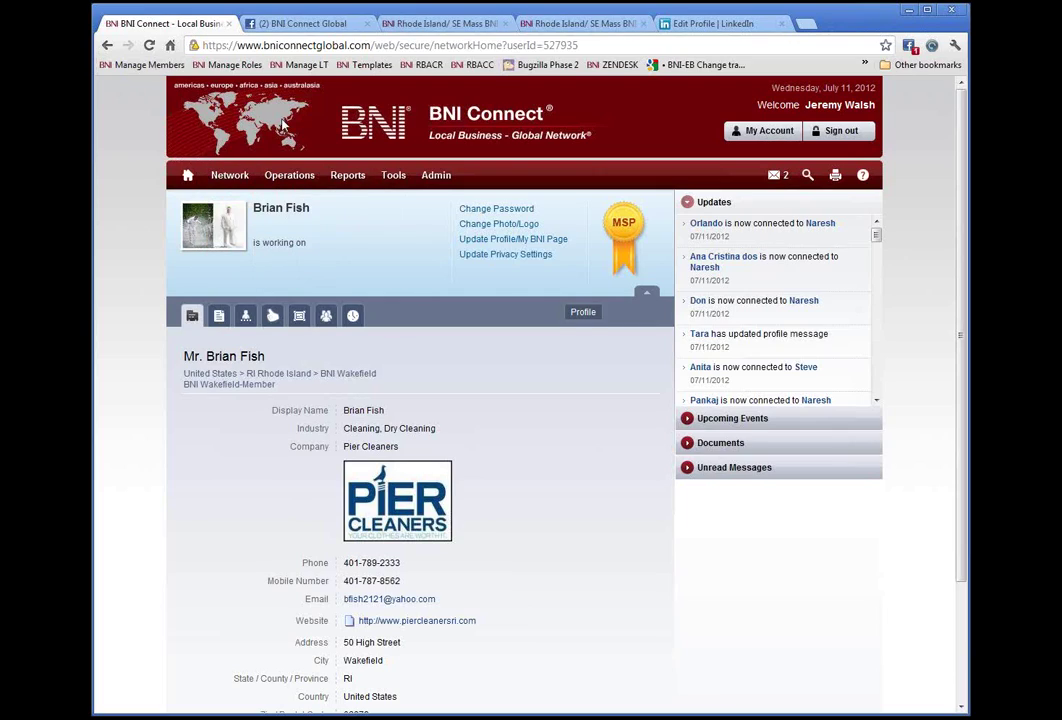
mouse_move(270, 182)
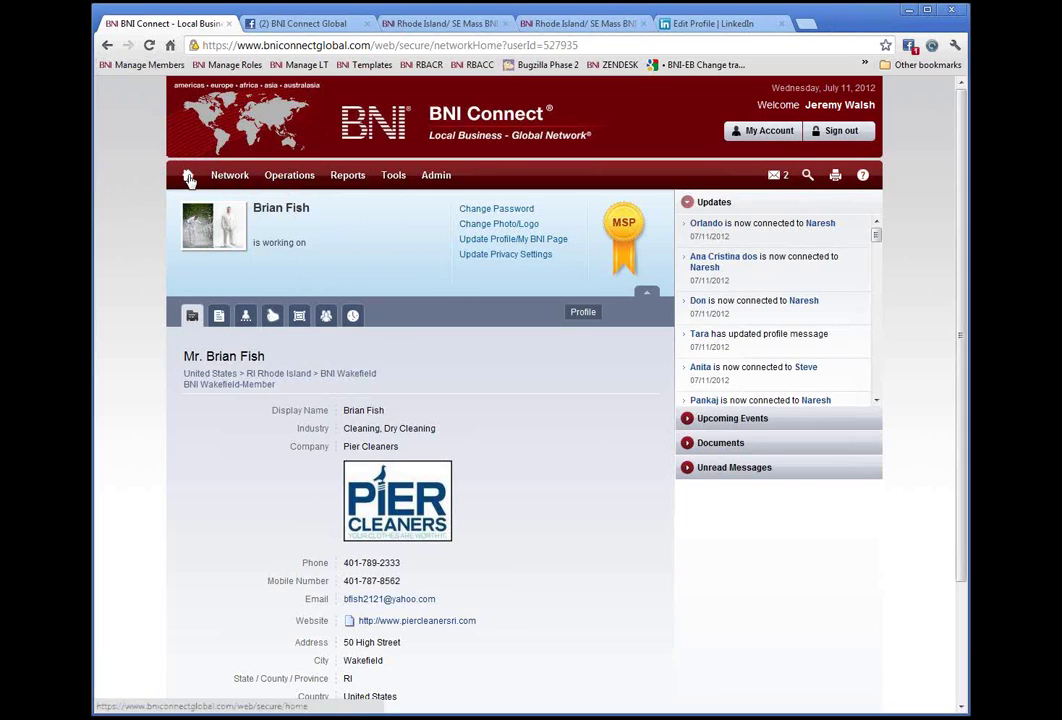
scroll(250, 500, "down", 3)
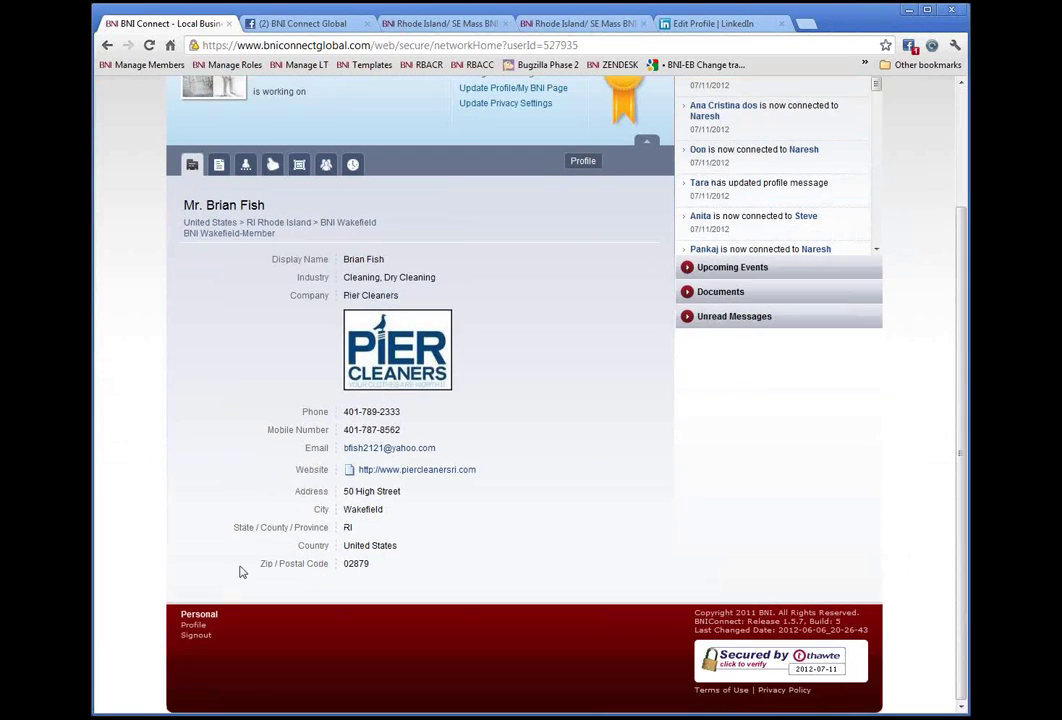
left_click(220, 613)
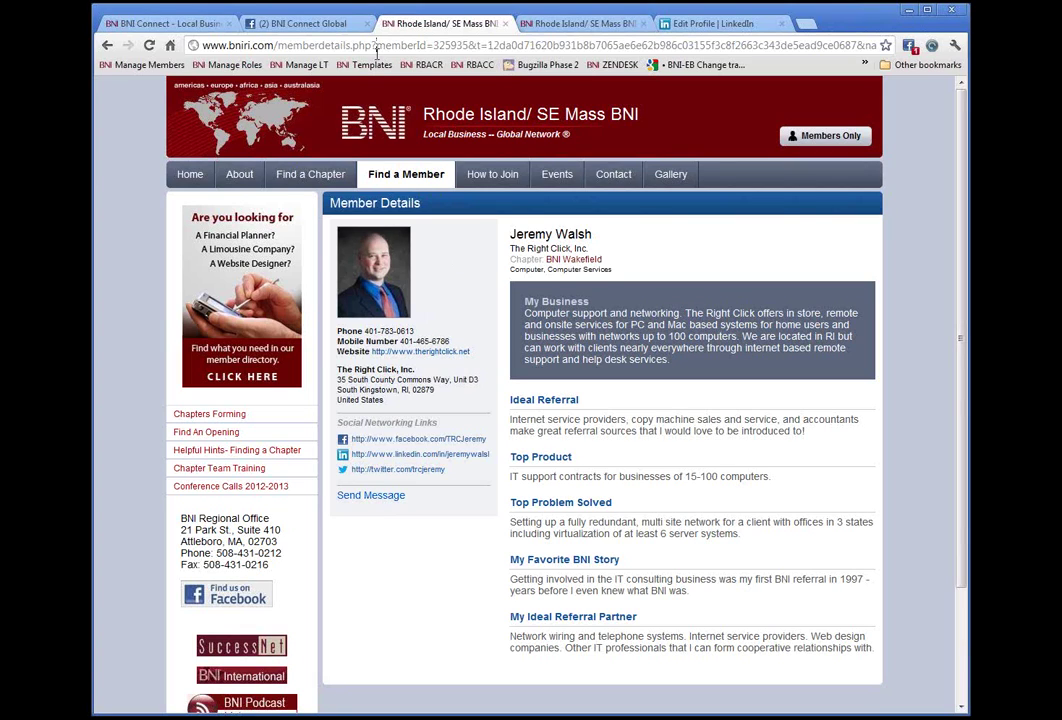
Load bniri.com and run a blank Find a Chapter search to list every chapter.
left_click(376, 46)
type("bniri.com")
key("Return")
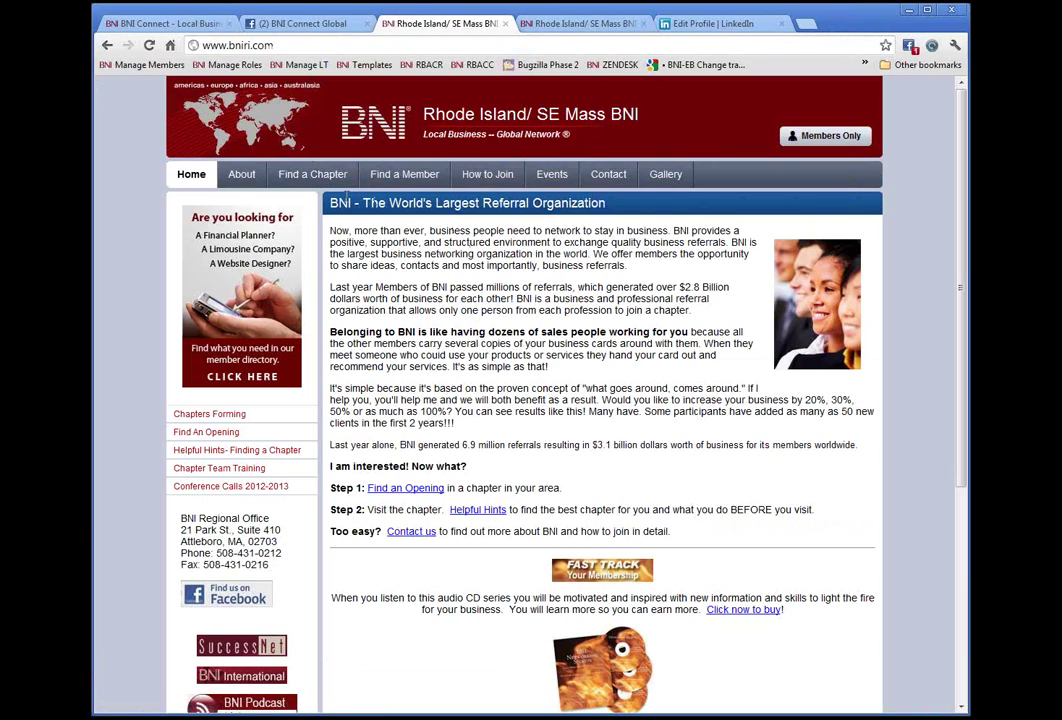
left_click(290, 174)
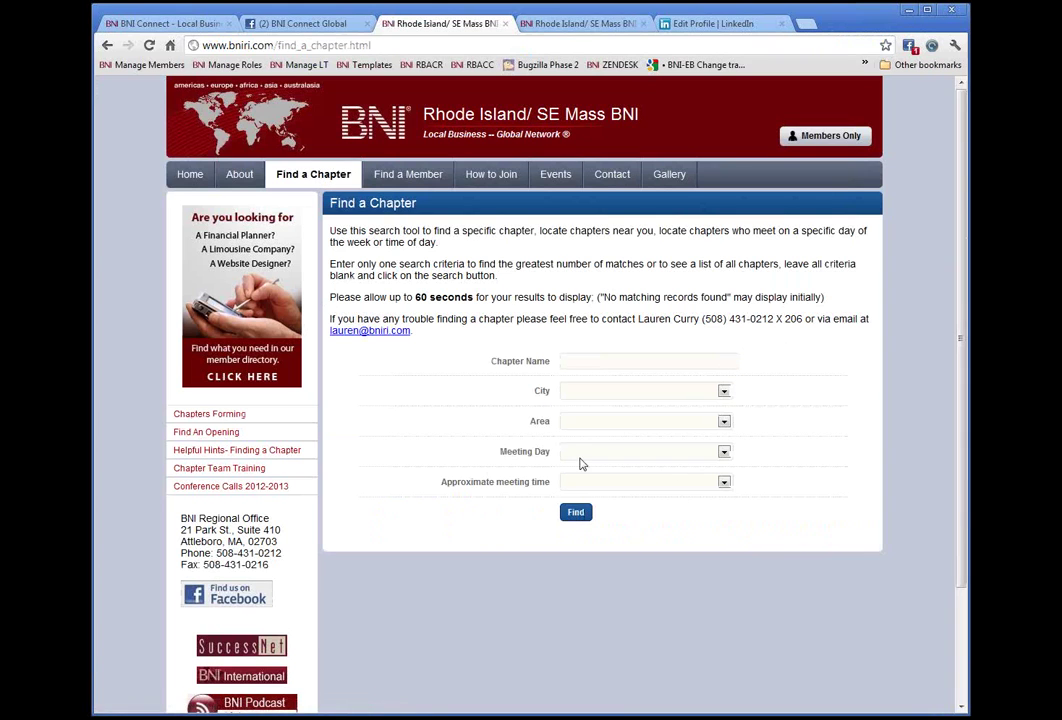
left_click(575, 512)
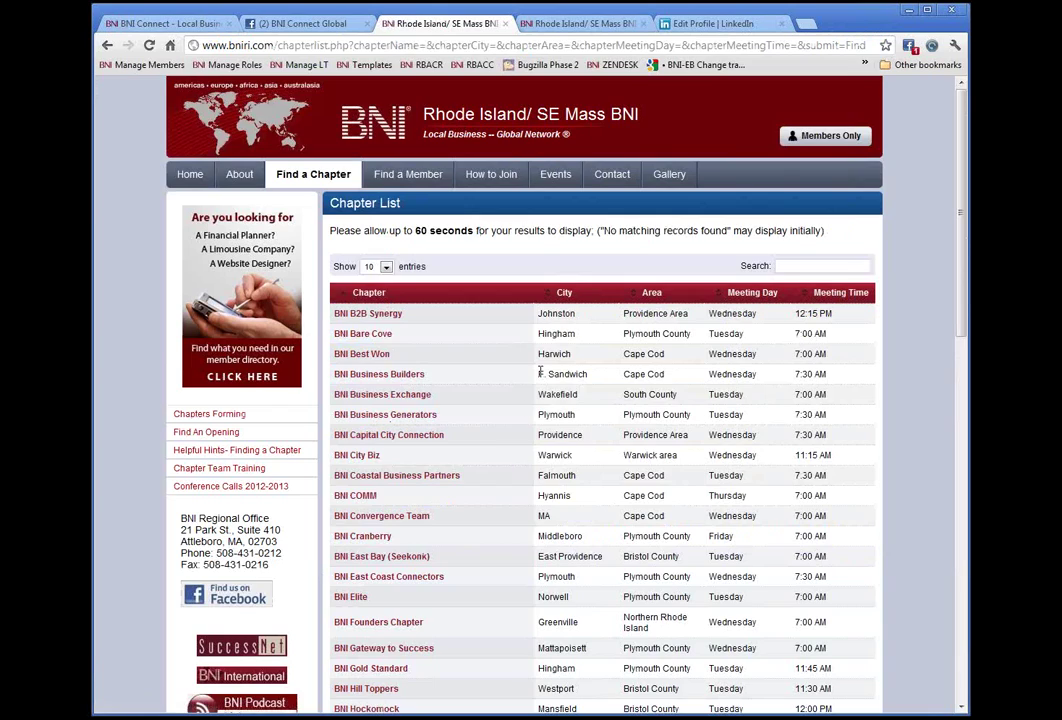
scroll(545, 380, "down", 2)
scroll(566, 533, "down", 5)
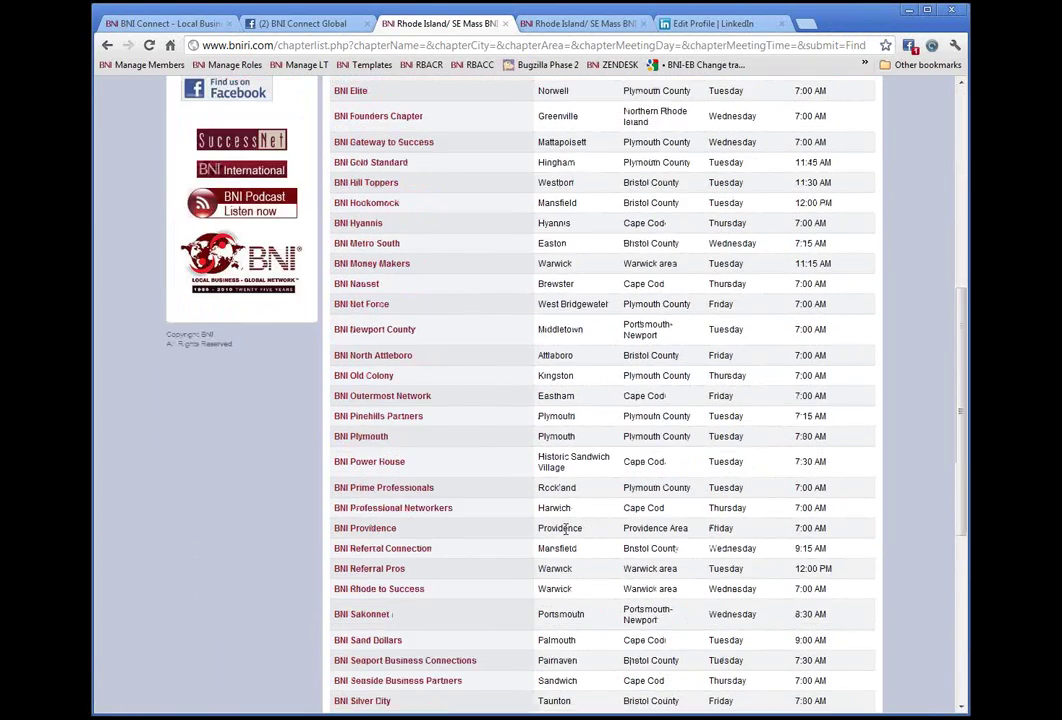
scroll(566, 533, "up", 5)
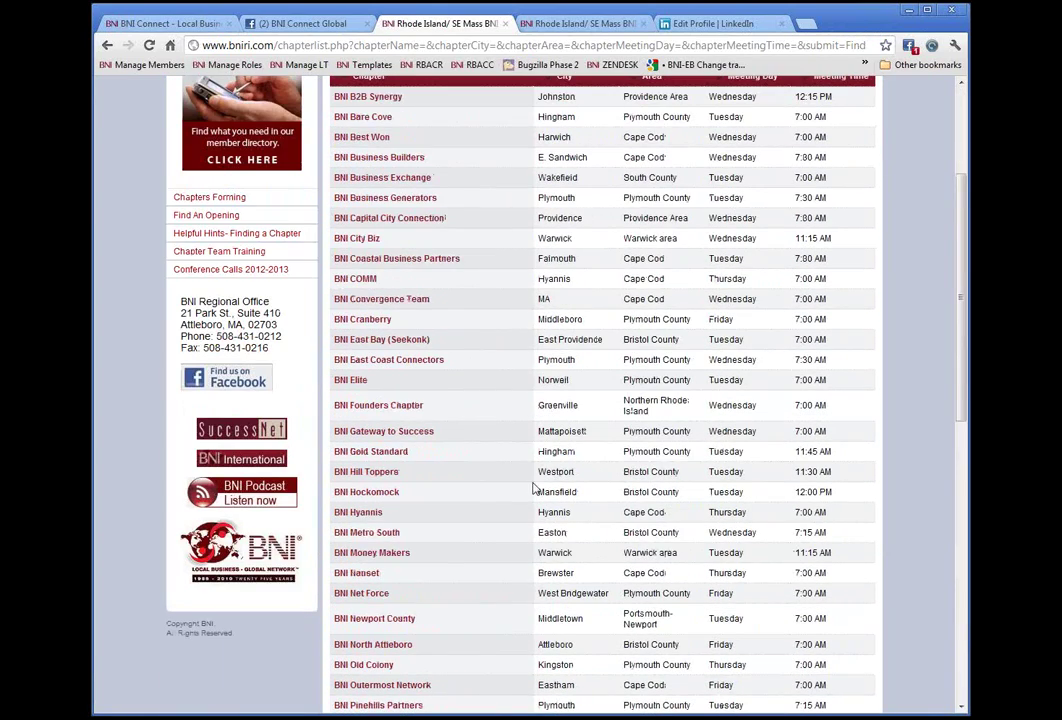
Open BNI Capital City Connection's details and its chapter website, then select the address-bar URL.
left_click(391, 222)
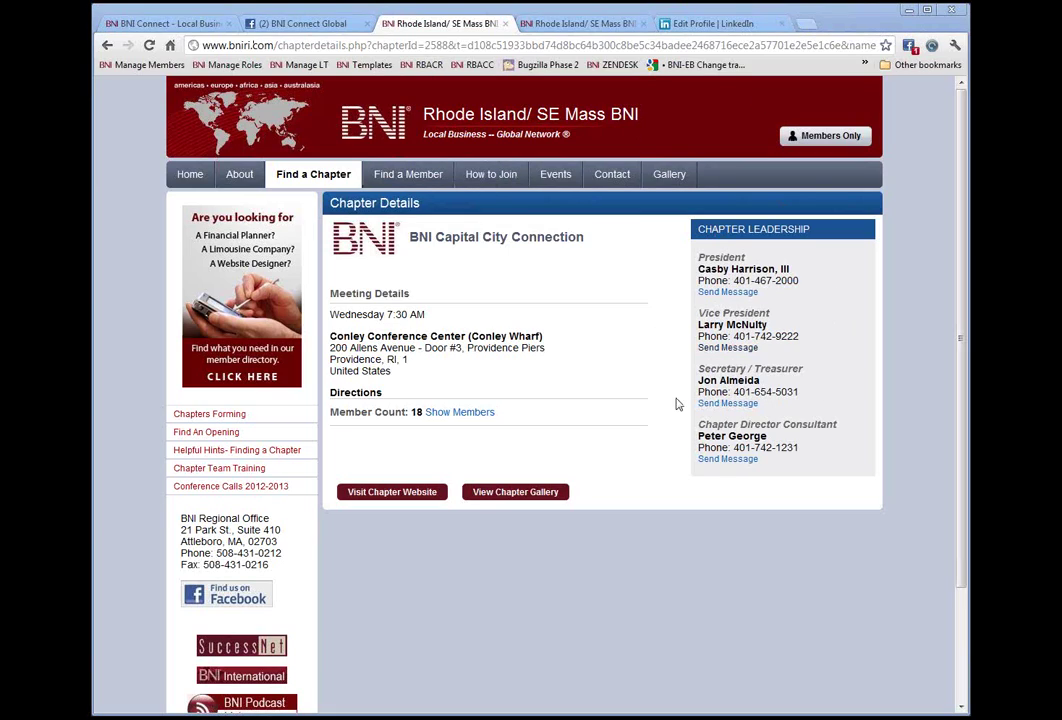
left_click(380, 494)
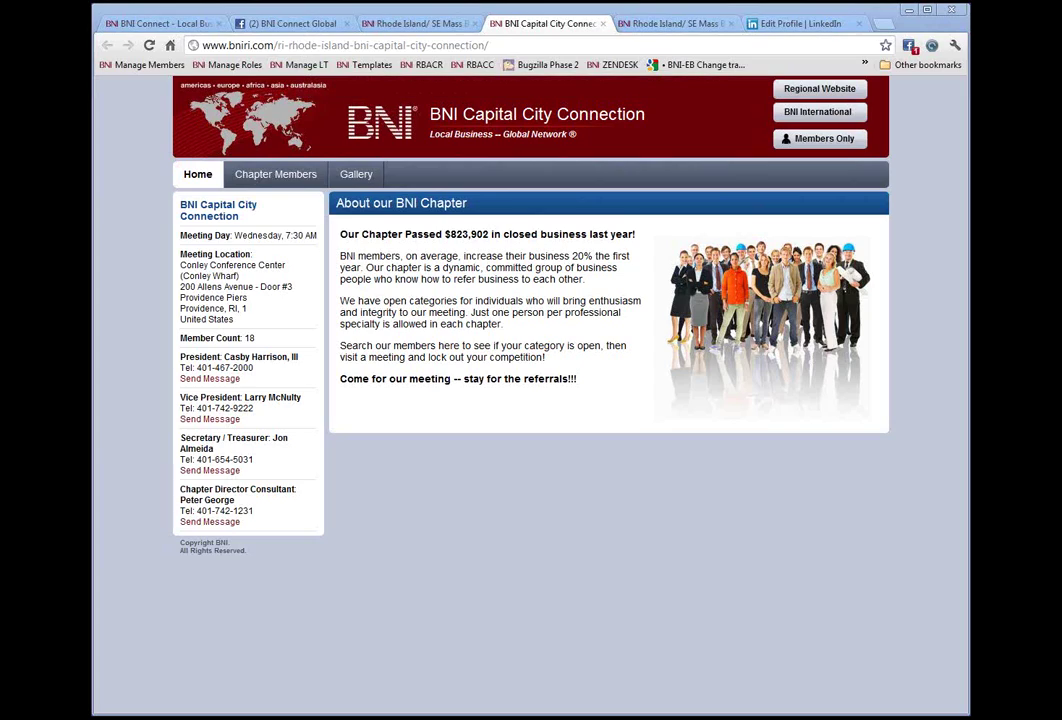
left_click(349, 45)
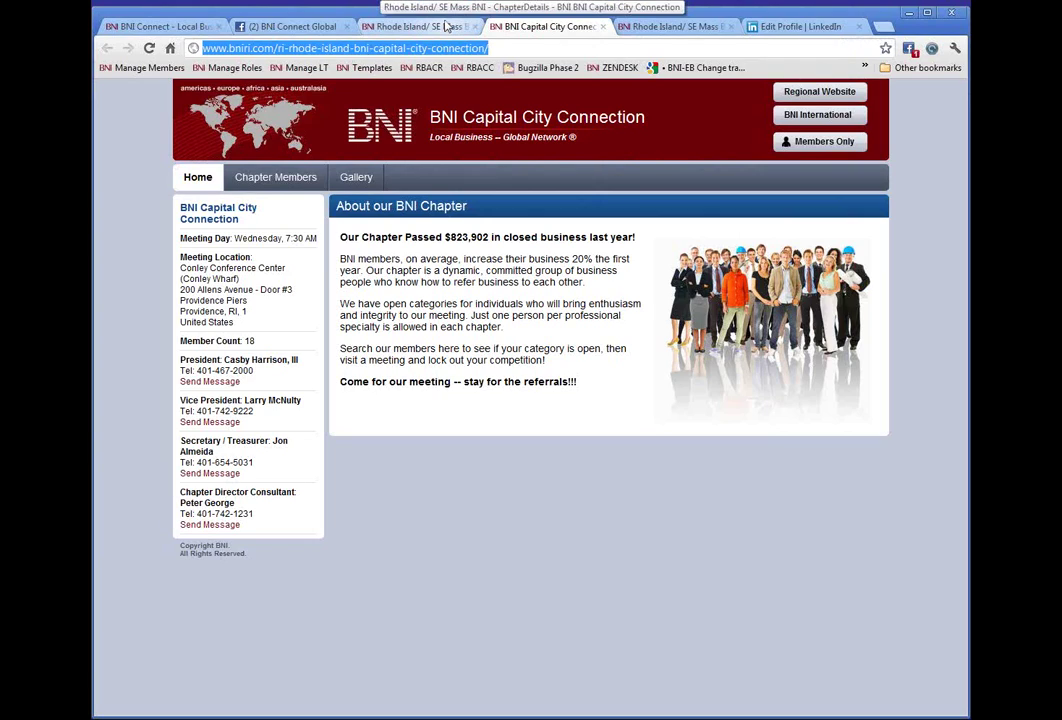
Search Google for 'bni new york' and open the BNI Upstate NY result.
type("google.com")
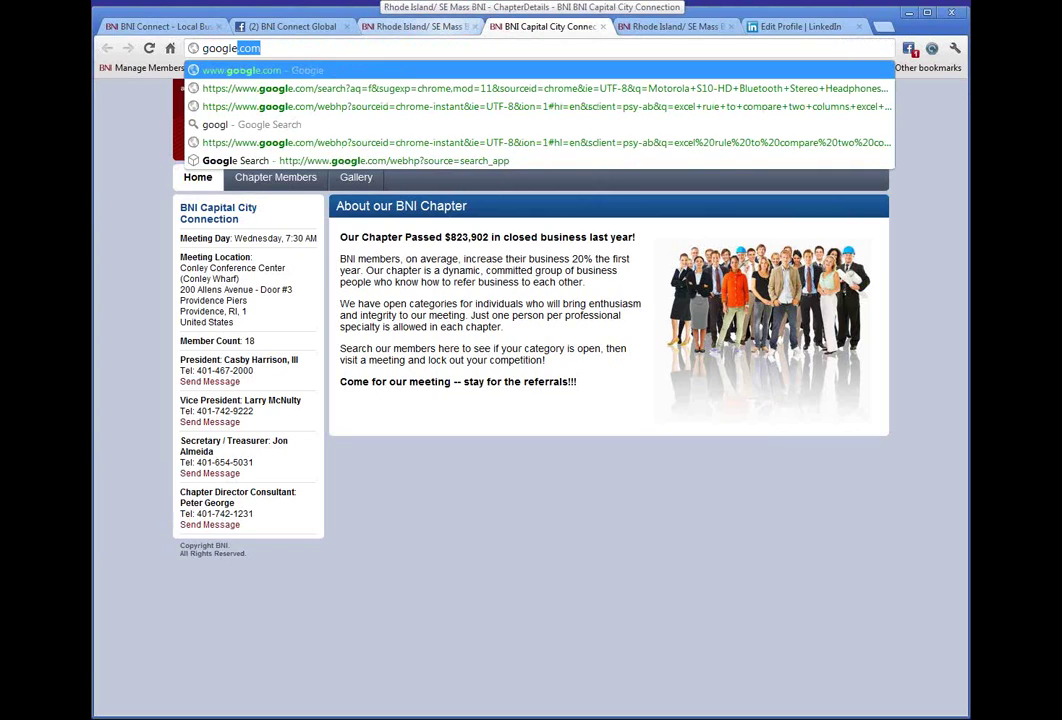
key("Return")
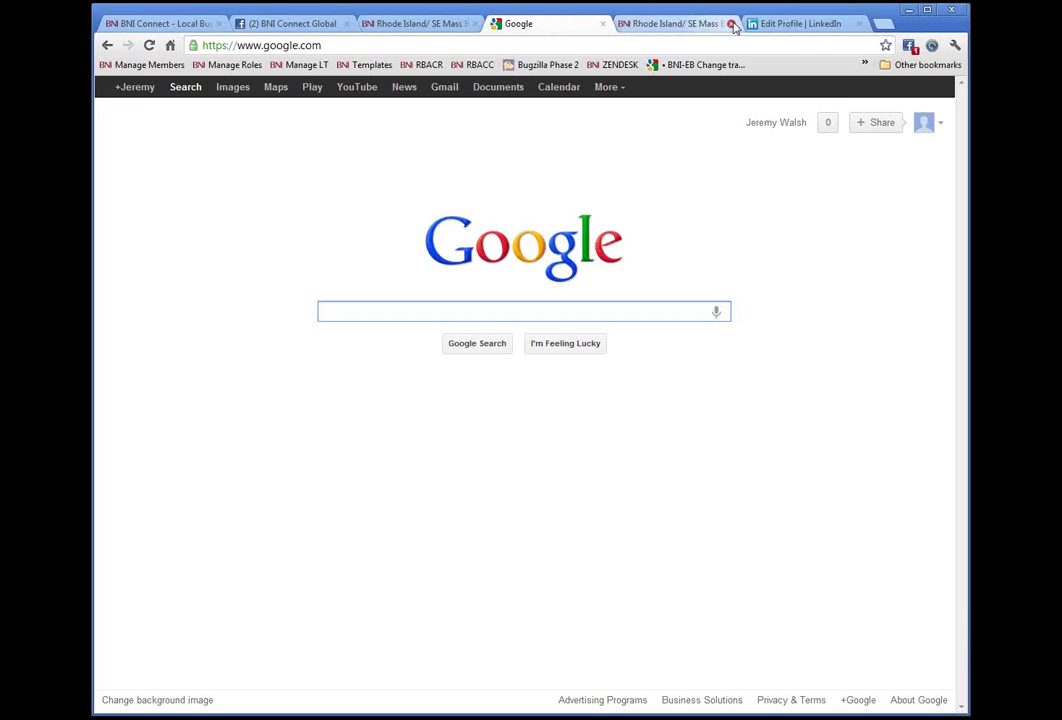
type("bni ")
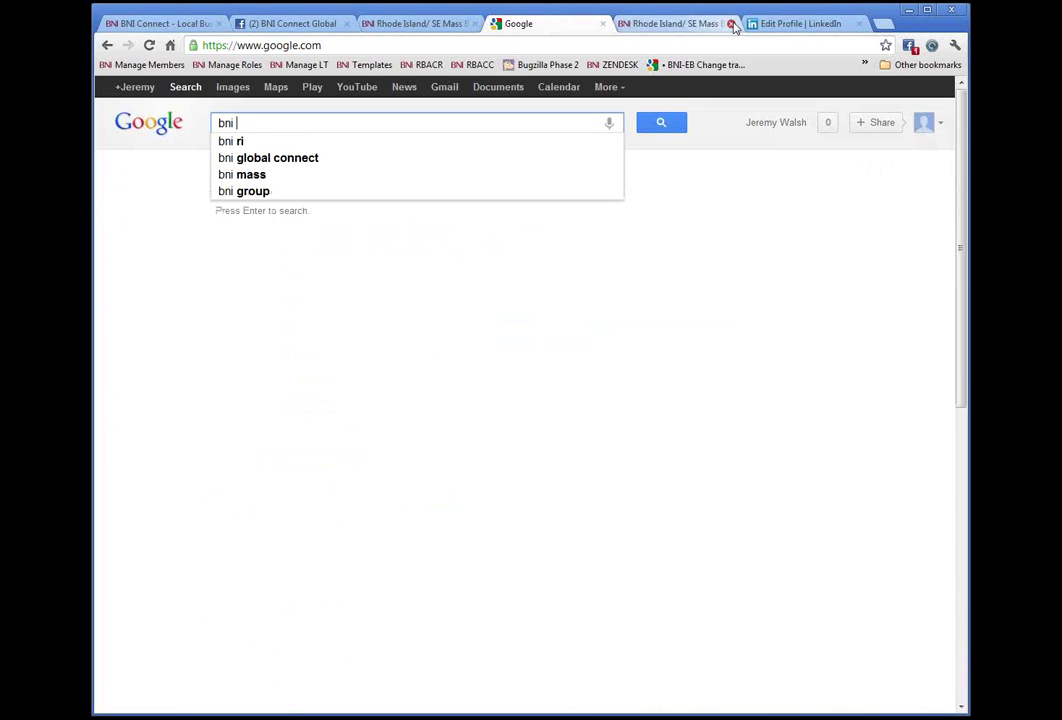
type("new york")
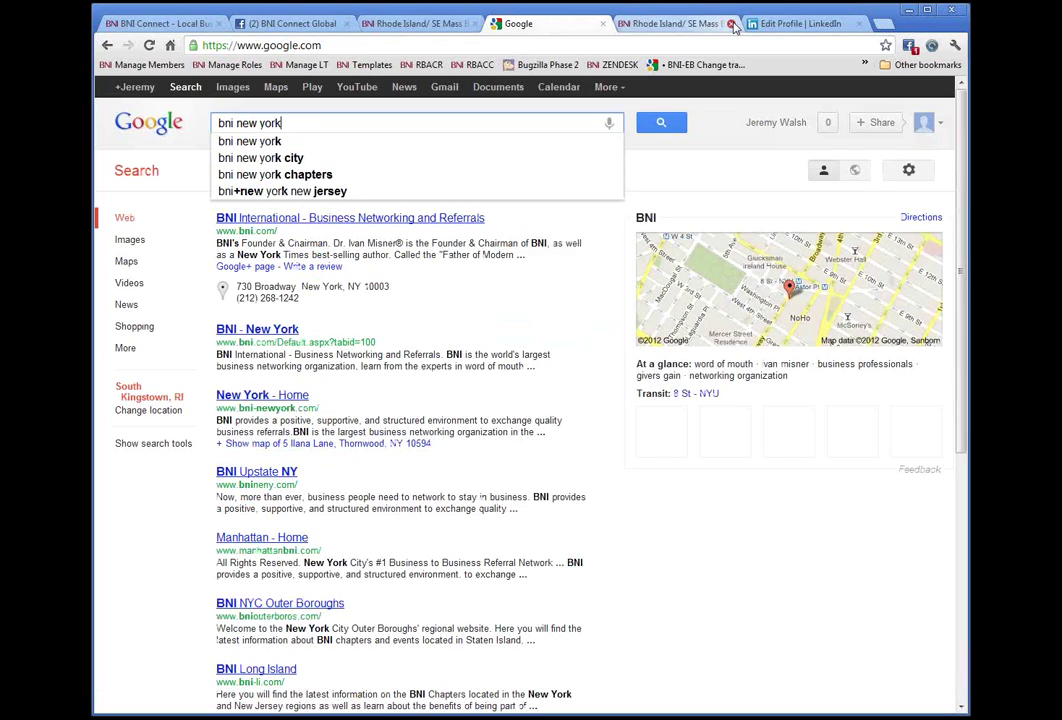
key("Return")
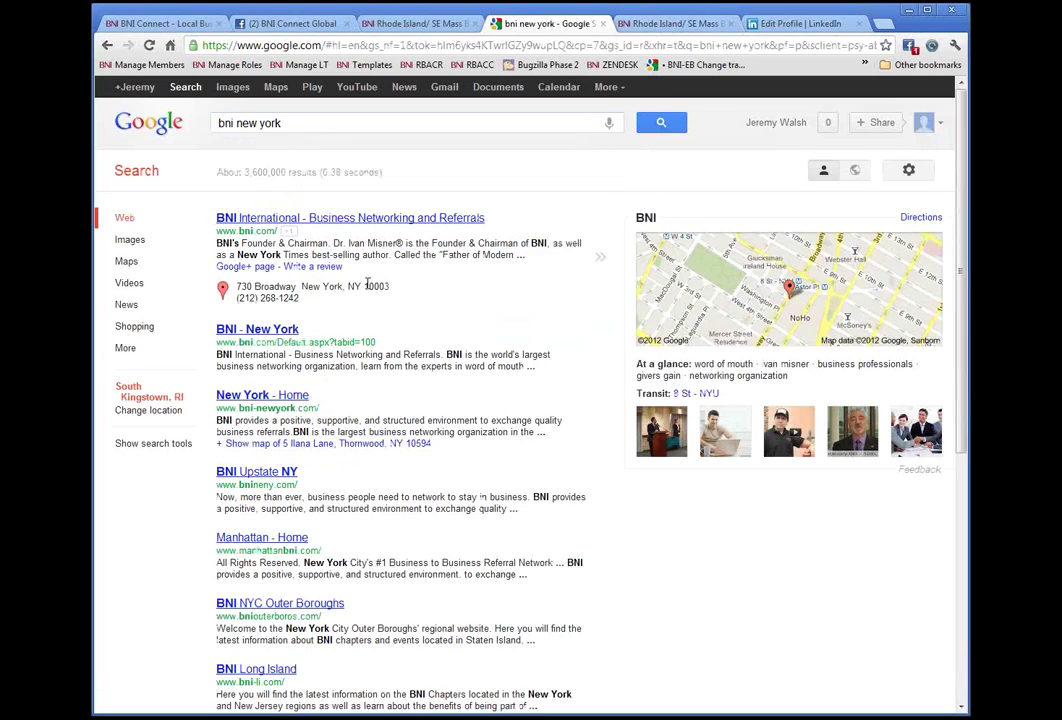
scroll(417, 397, "down", 1)
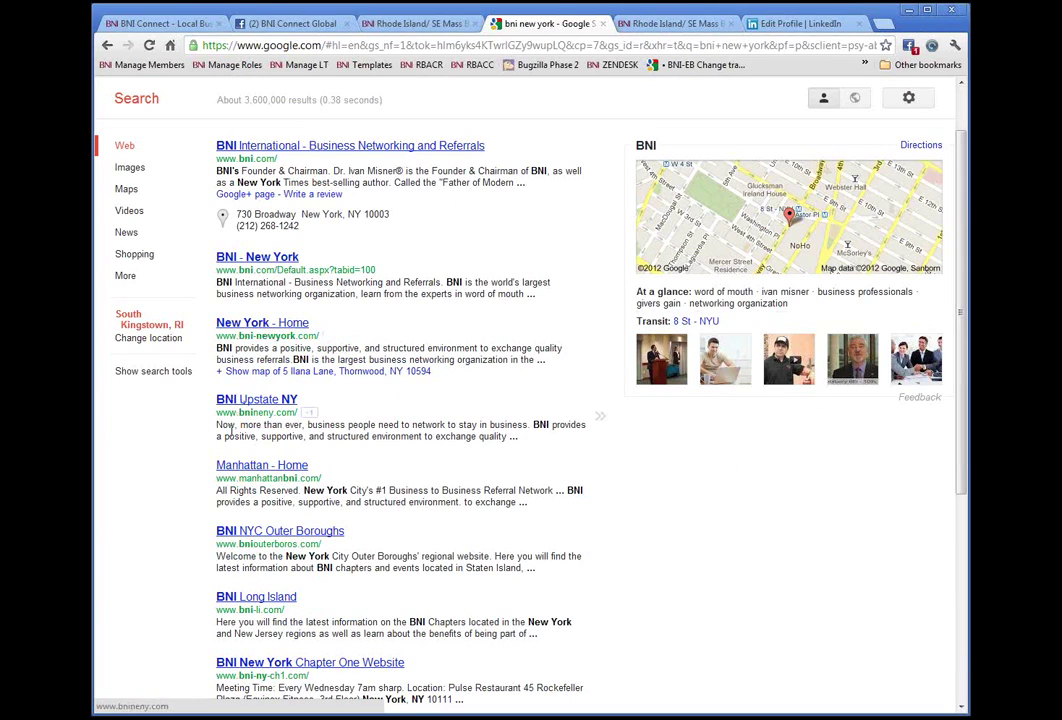
left_click(273, 400)
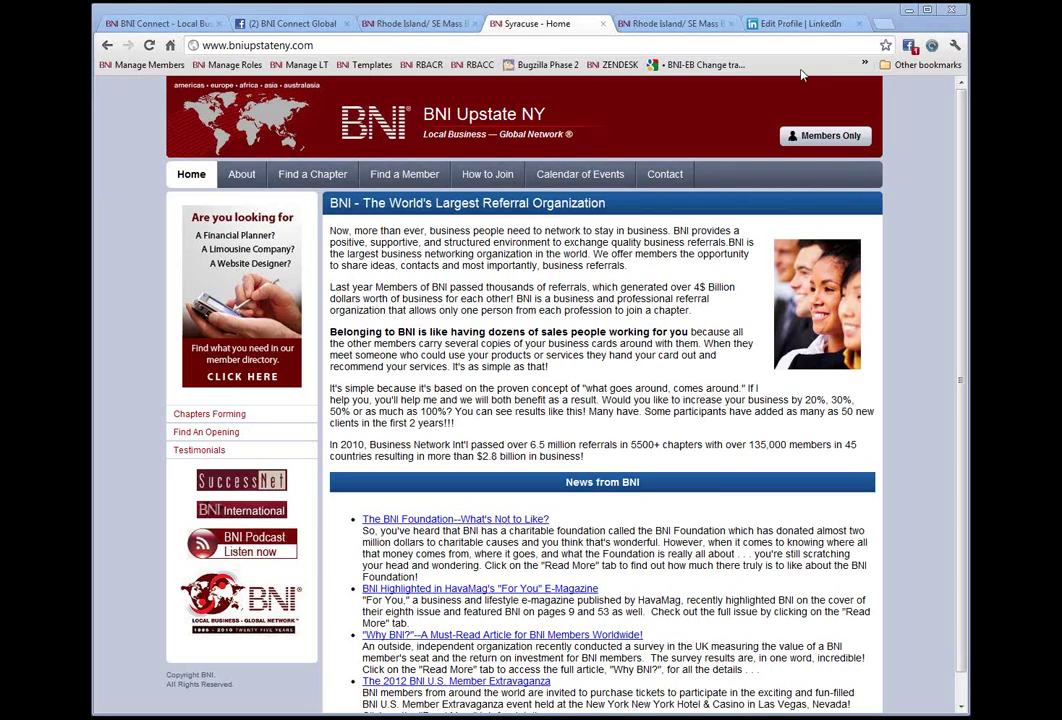
Switch back to the BNI Connect - Local Business browser tab.
left_click(200, 23)
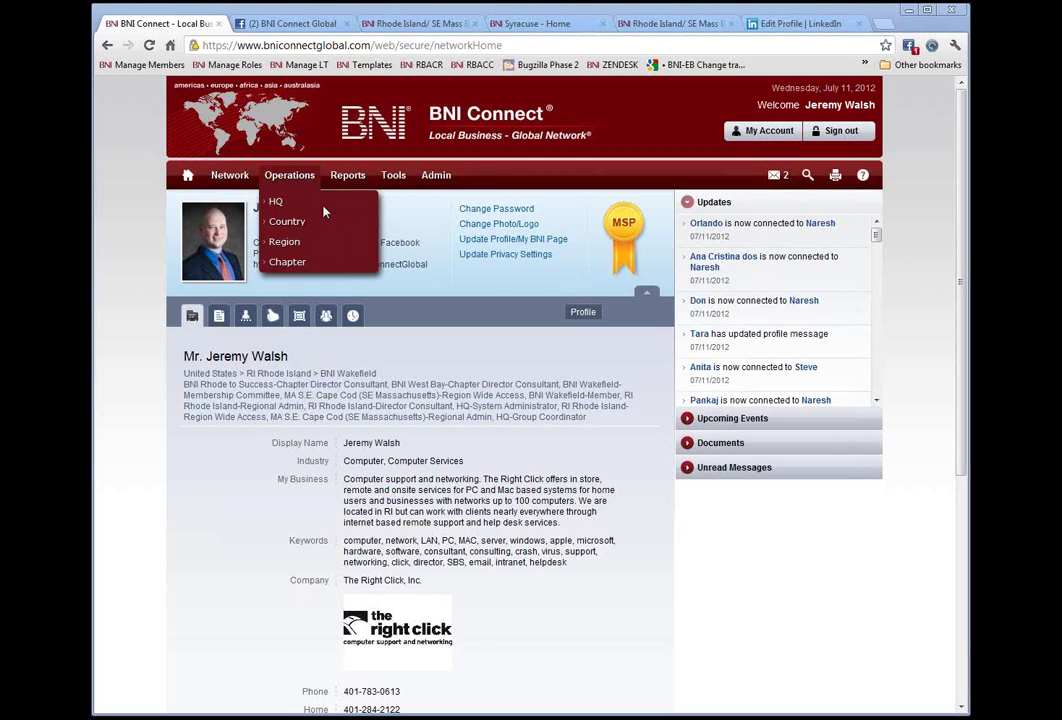
From the BNI Connect tab, open the help '?' support site and browse Upcoming Webinars.
left_click(405, 23)
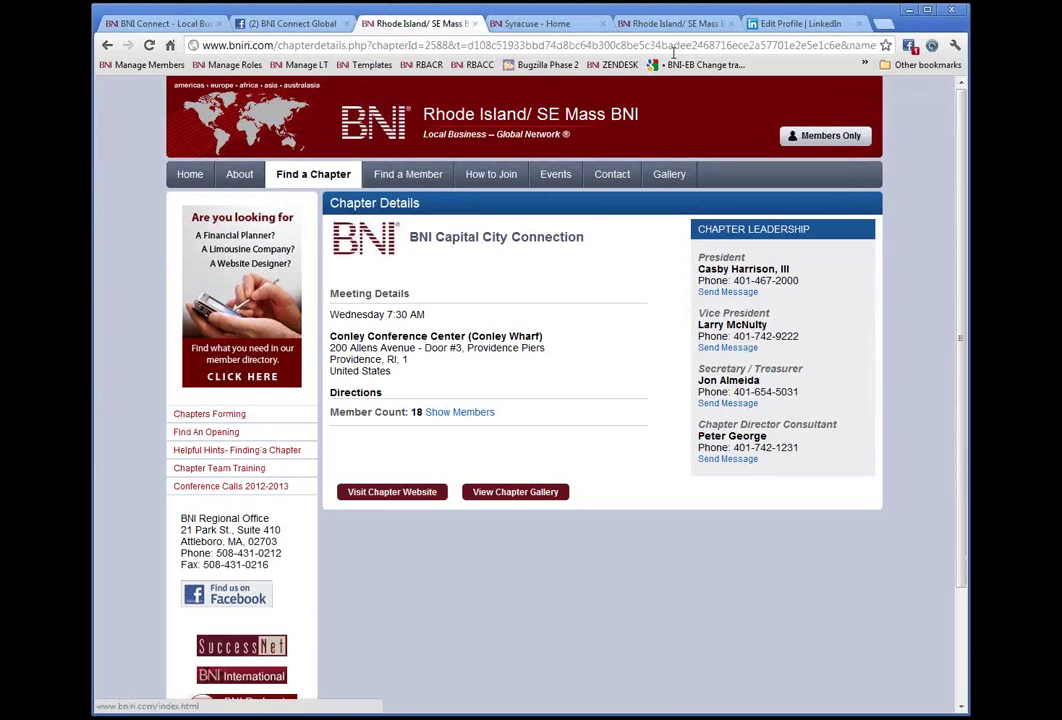
left_click(150, 23)
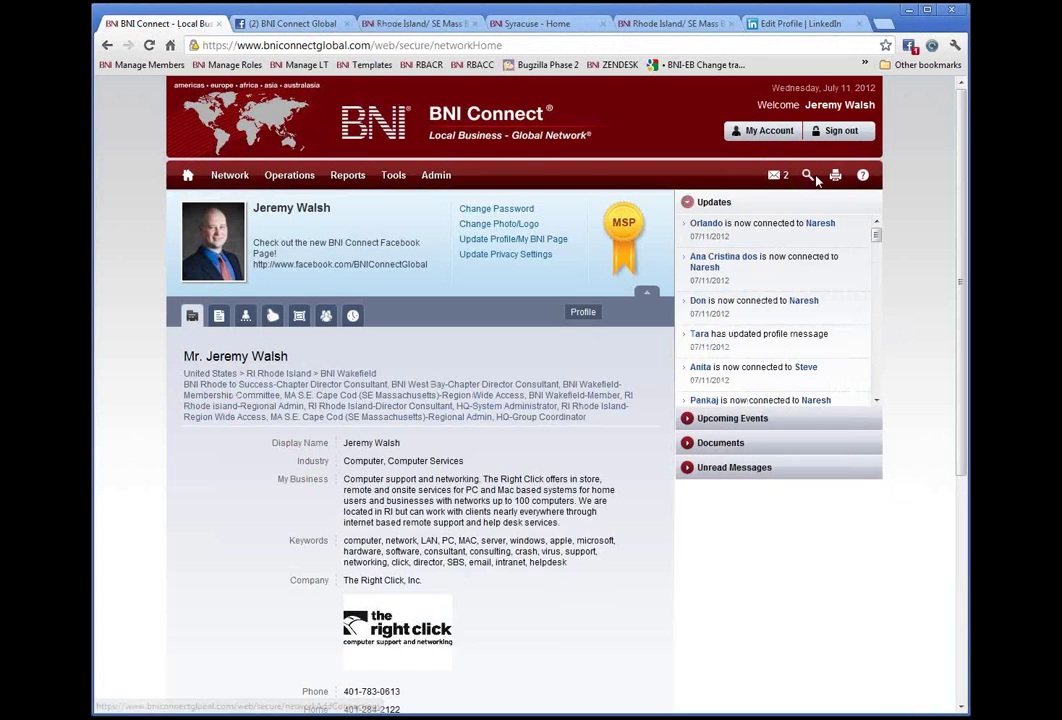
left_click(862, 176)
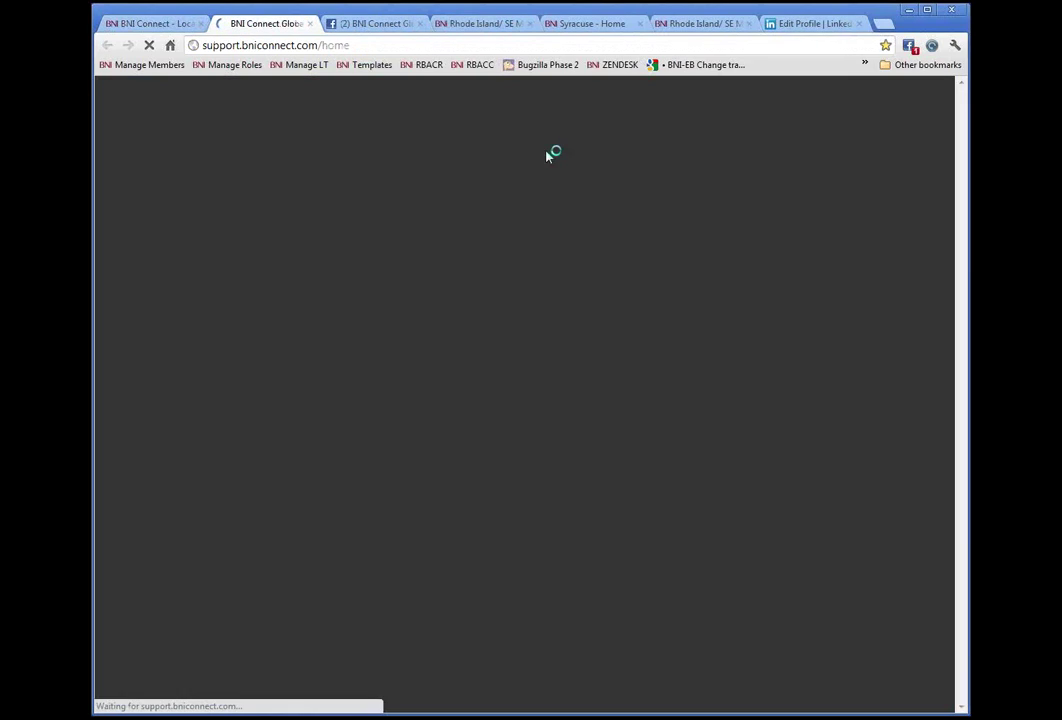
scroll(484, 336, "down", 4)
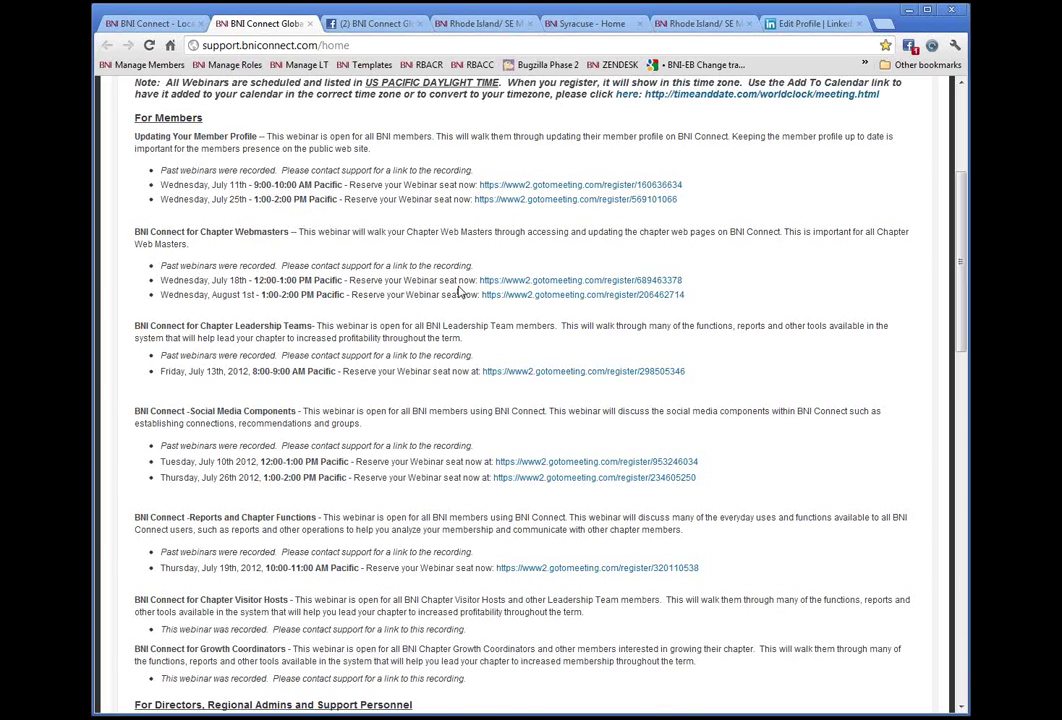
scroll(460, 292, "down", 1)
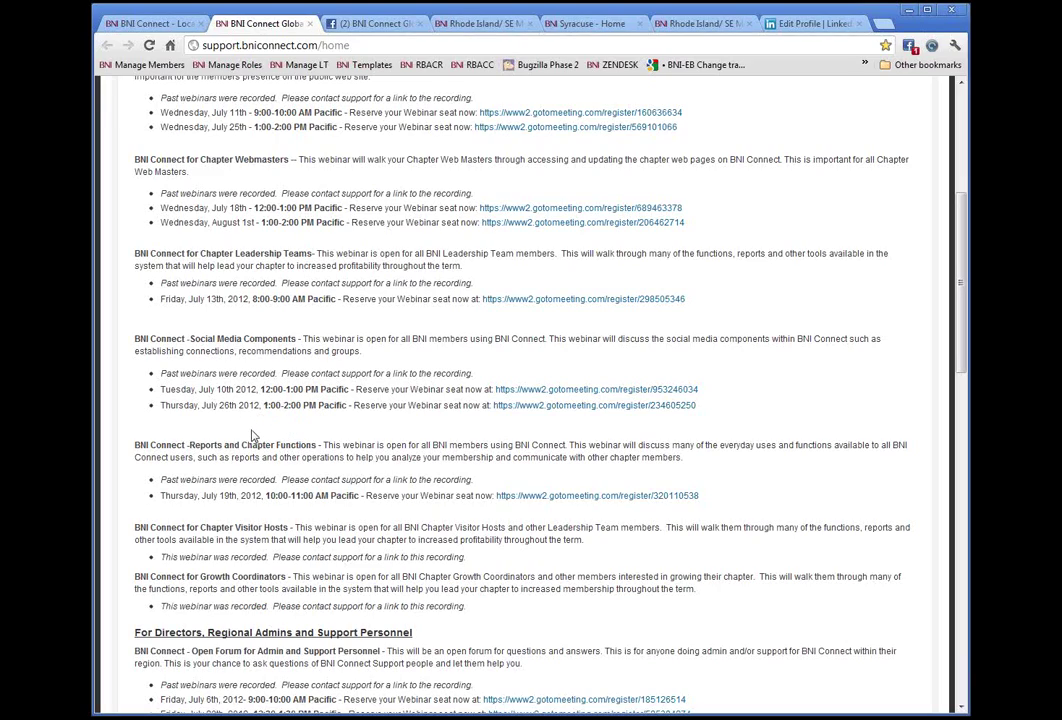
scroll(300, 444, "up", 3)
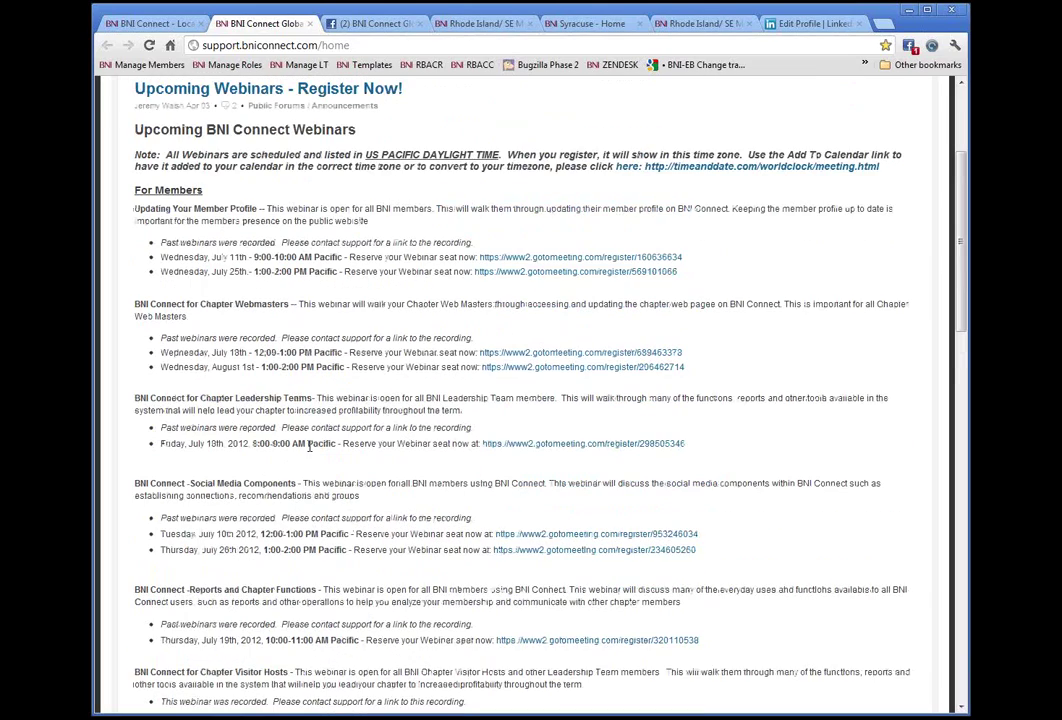
scroll(310, 447, "up", 1)
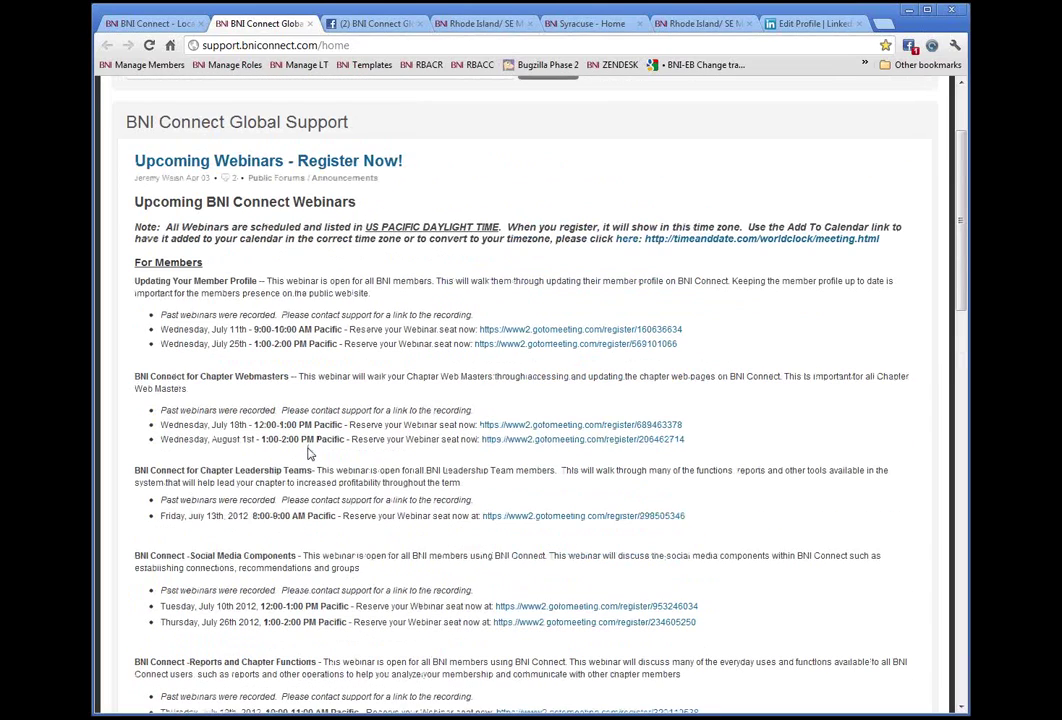